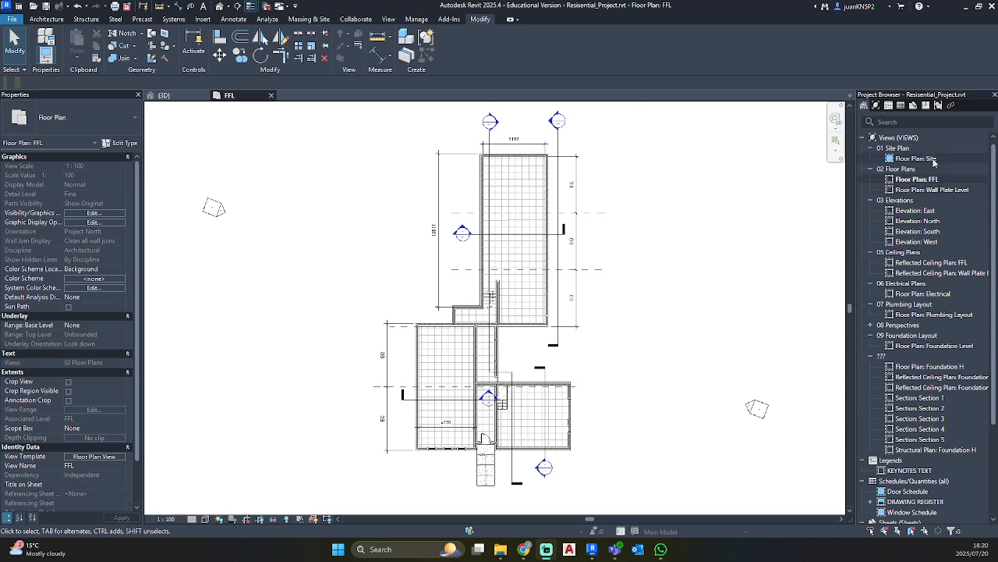
Step: Unhide the imported Practical - Floor Plan.dwg in the FFL floor plan and leave the reveal hidden elements mode
double_click(917, 159)
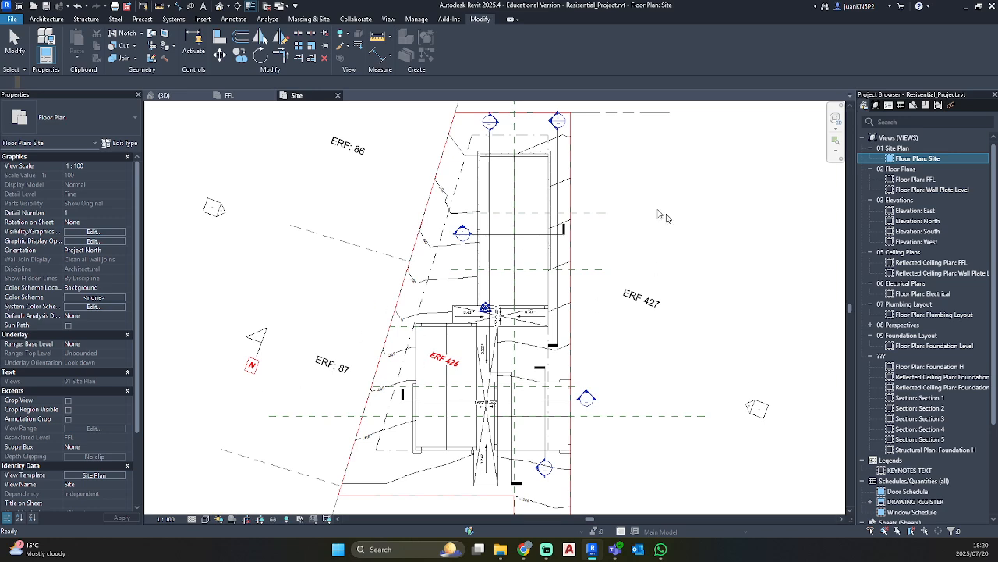
double_click(914, 180)
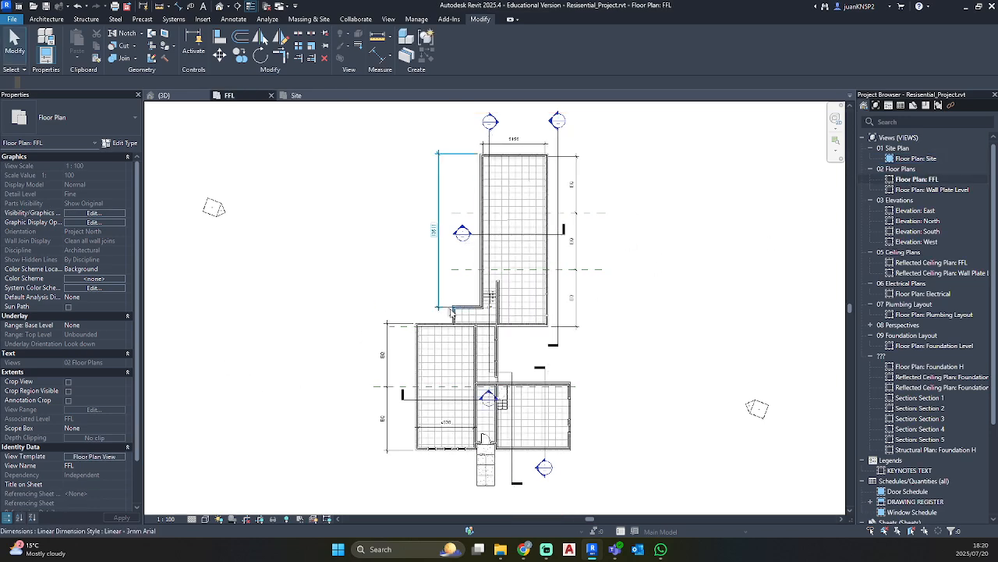
left_click(286, 519)
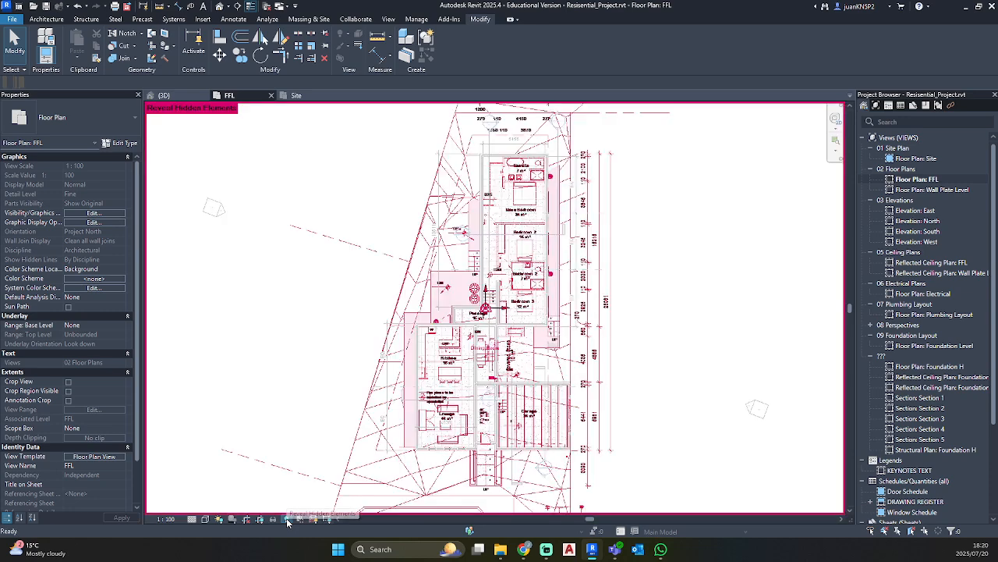
left_click(601, 361)
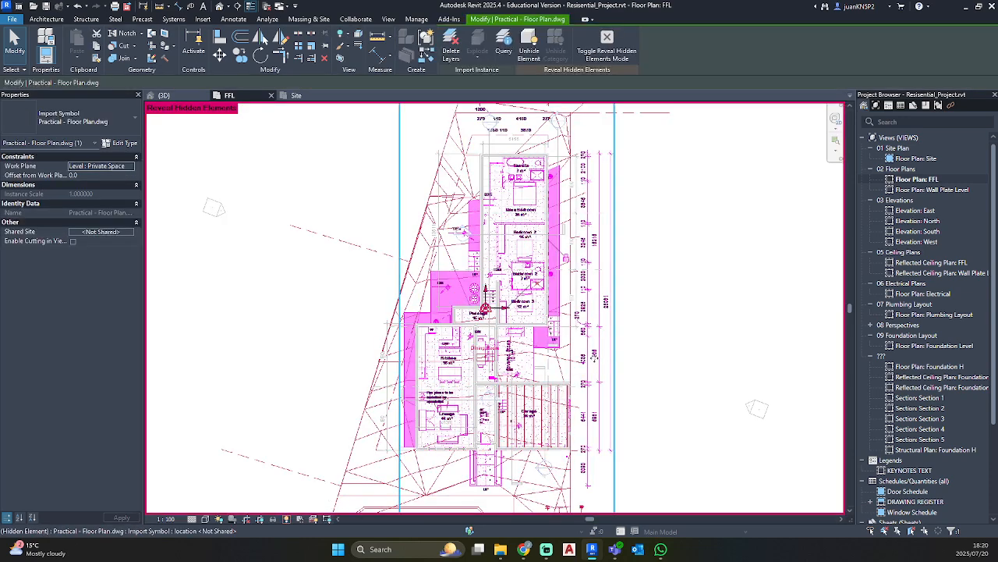
right_click(593, 356)
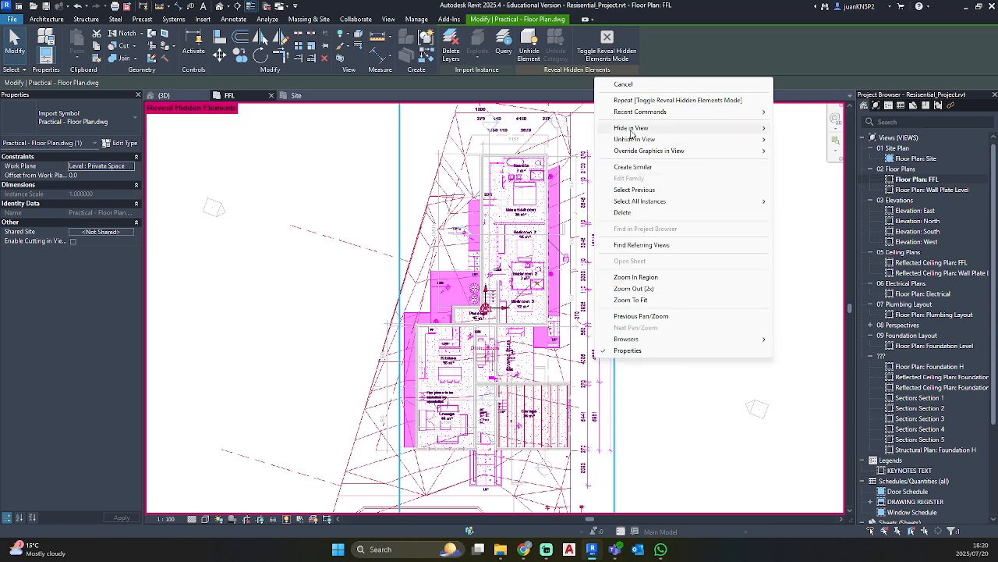
mouse_move(638, 141)
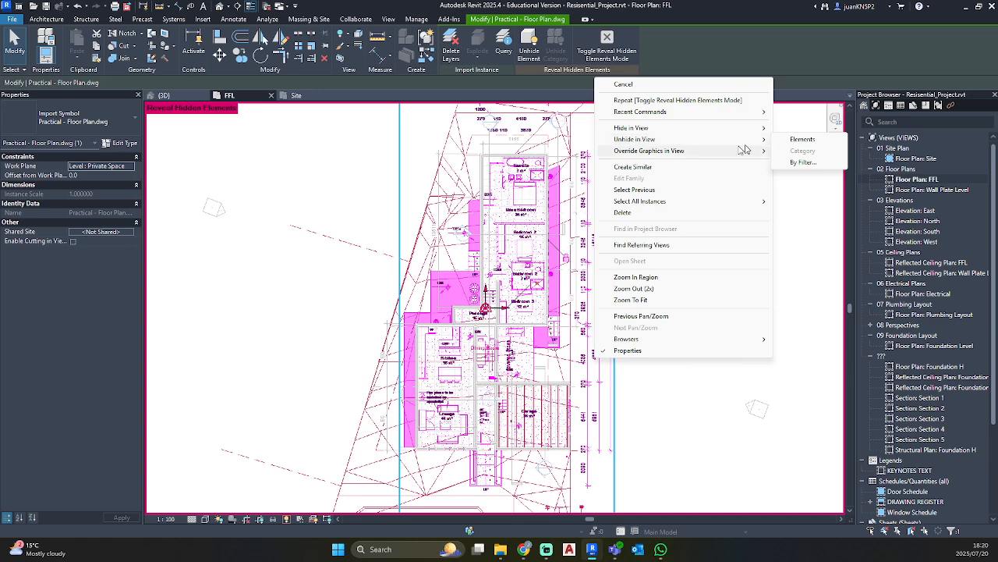
left_click(805, 139)
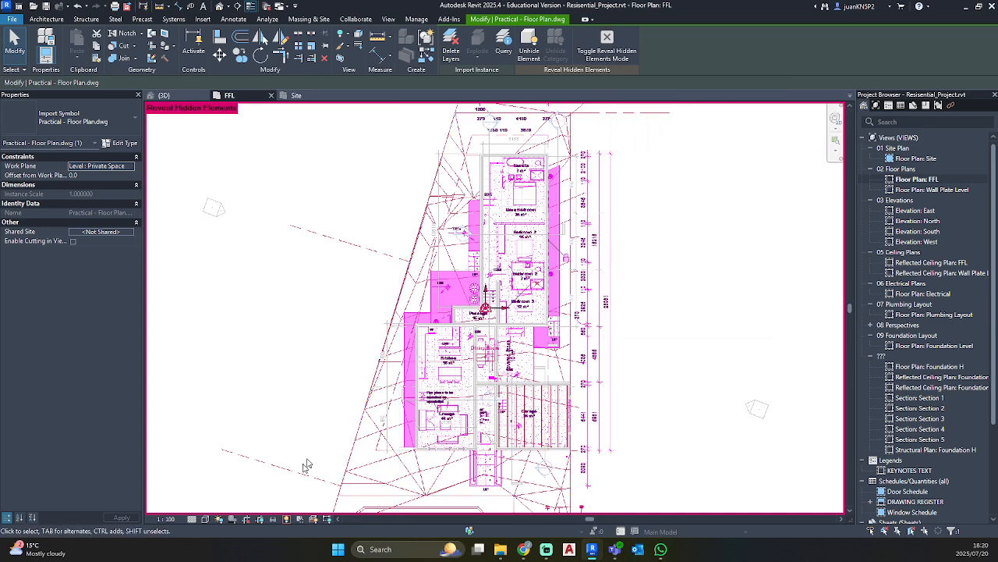
left_click(286, 519)
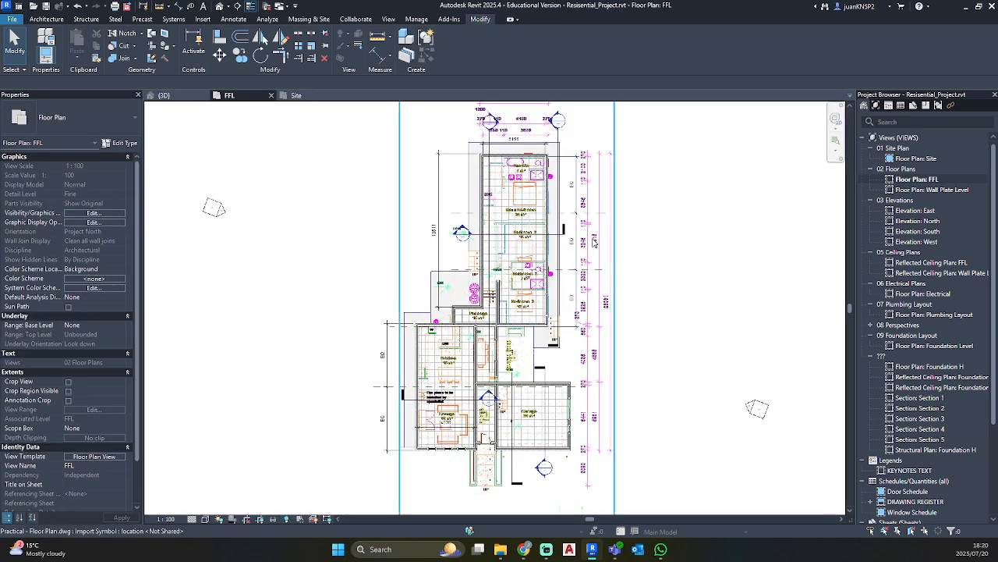
left_click(532, 238)
left_click(636, 287)
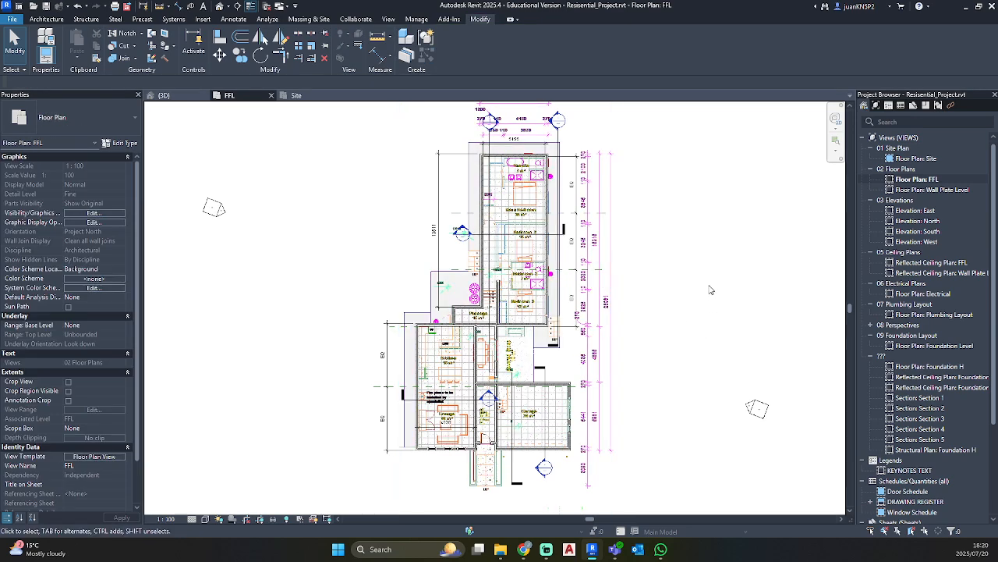
Step: Start the Wall tool and duplicate the New 270mm Cavity wall type as "110mm wall 2"
left_click(57, 21)
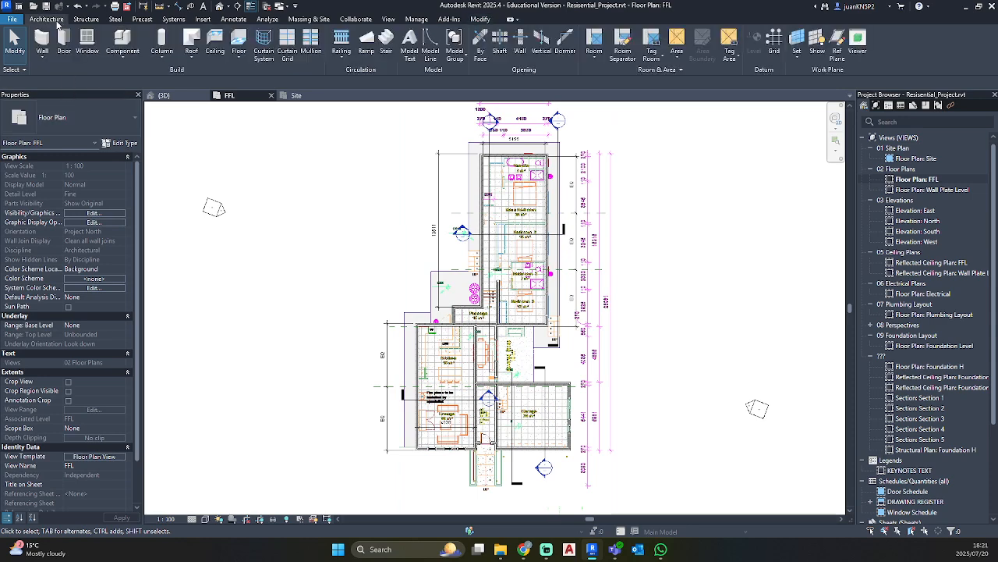
left_click(43, 39)
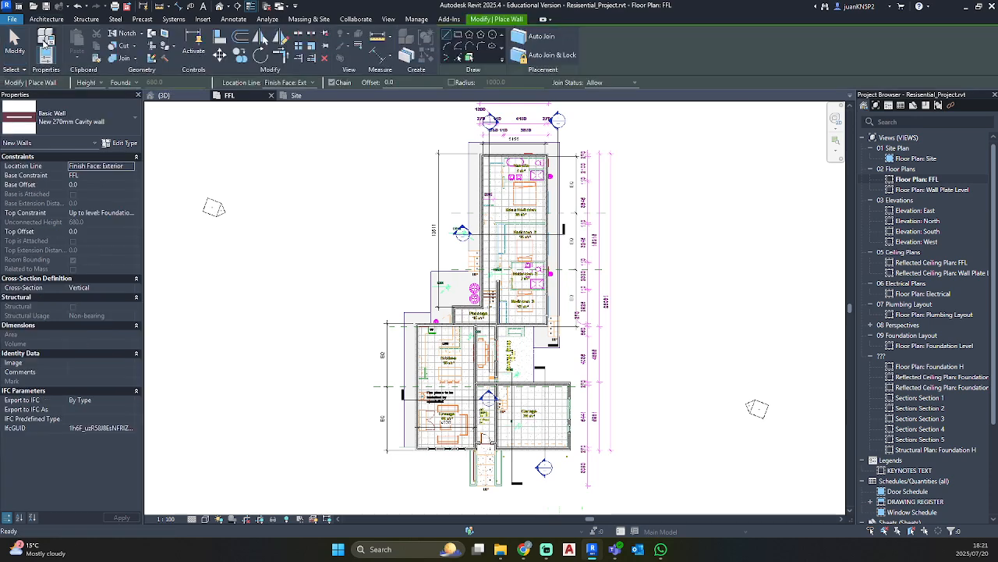
scroll(538, 226, "up", 8)
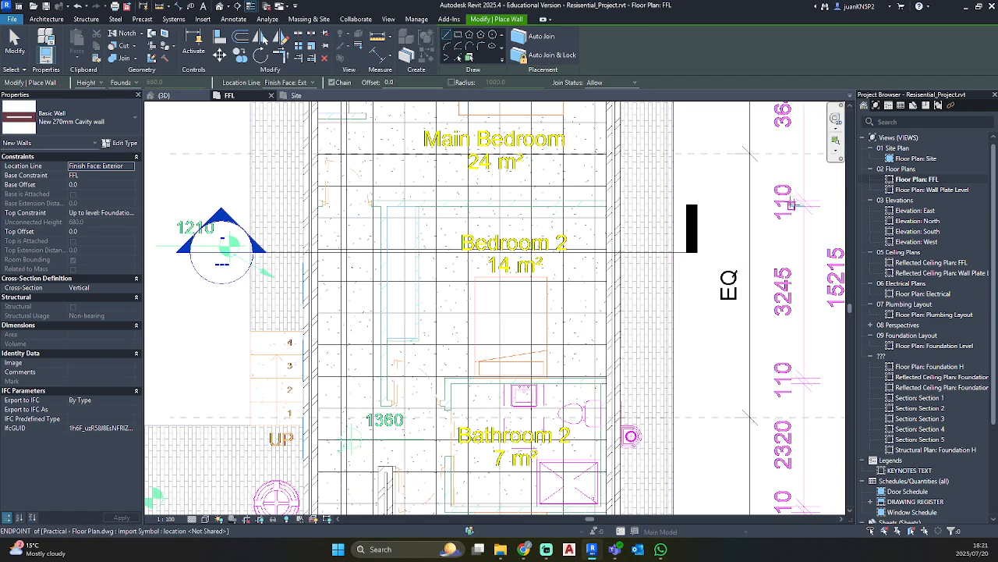
scroll(390, 396, "down", 2)
middle_click_drag(390, 396, 393, 303)
left_click(74, 117)
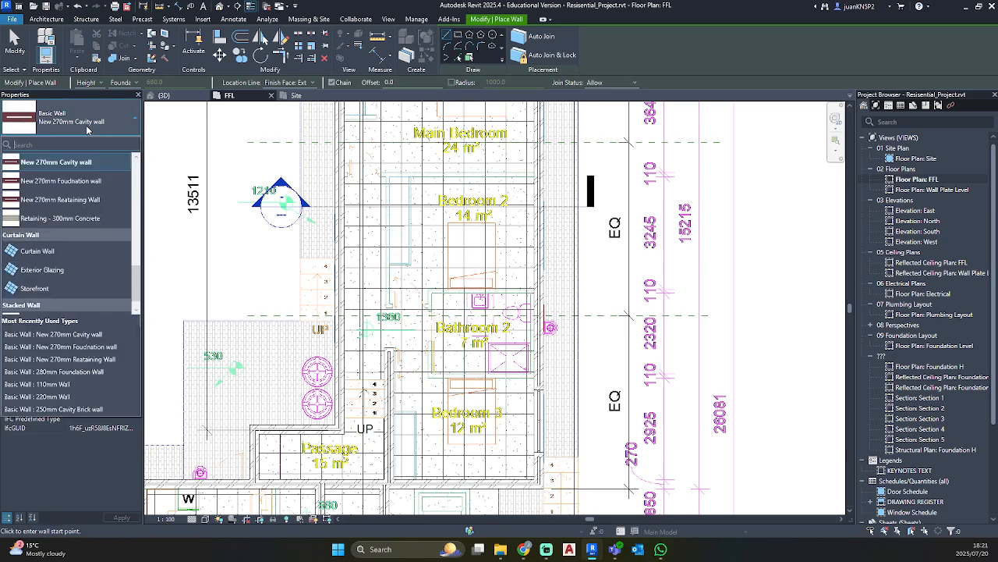
scroll(56, 199, "up", 5)
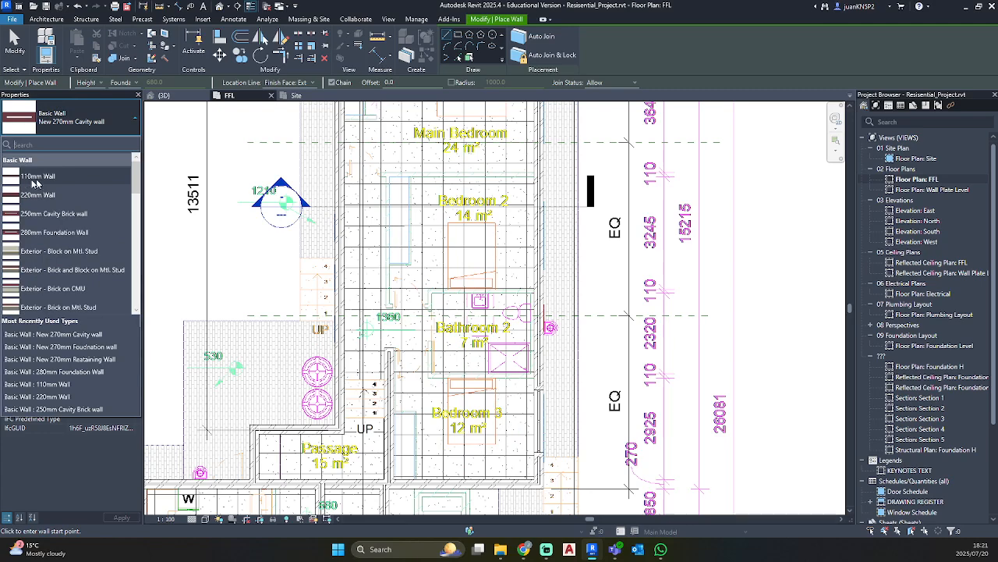
left_click(86, 124)
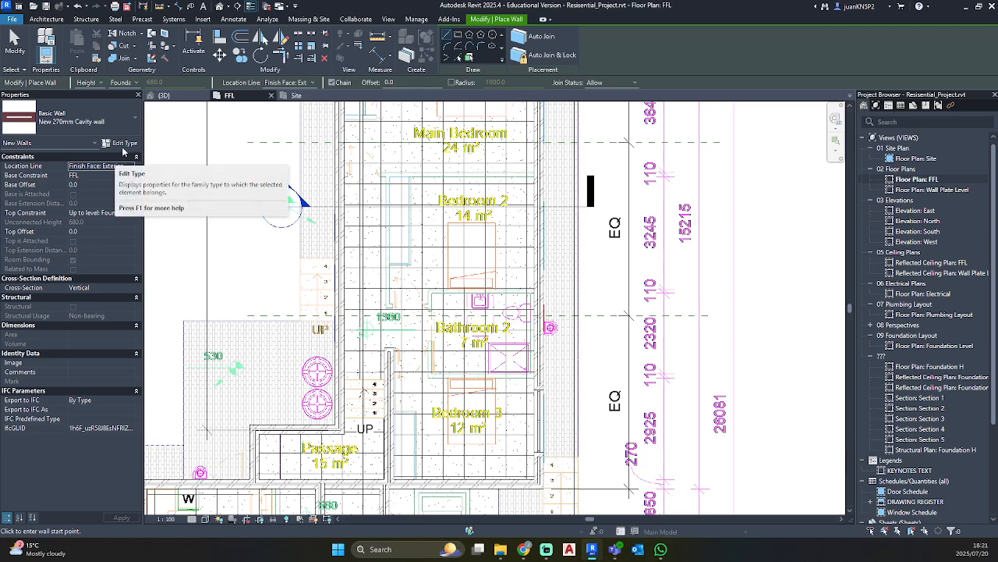
left_click(125, 145)
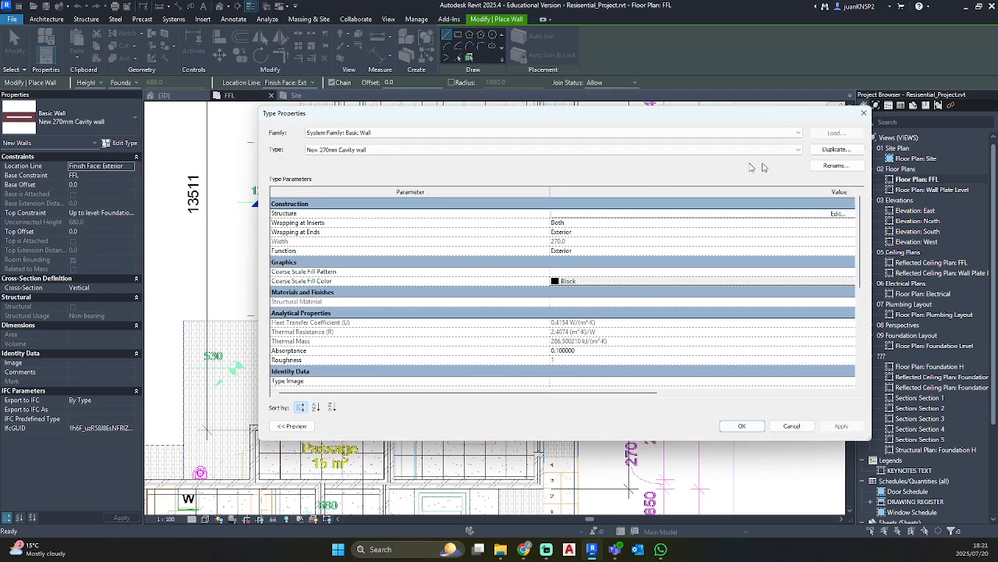
left_click(827, 149)
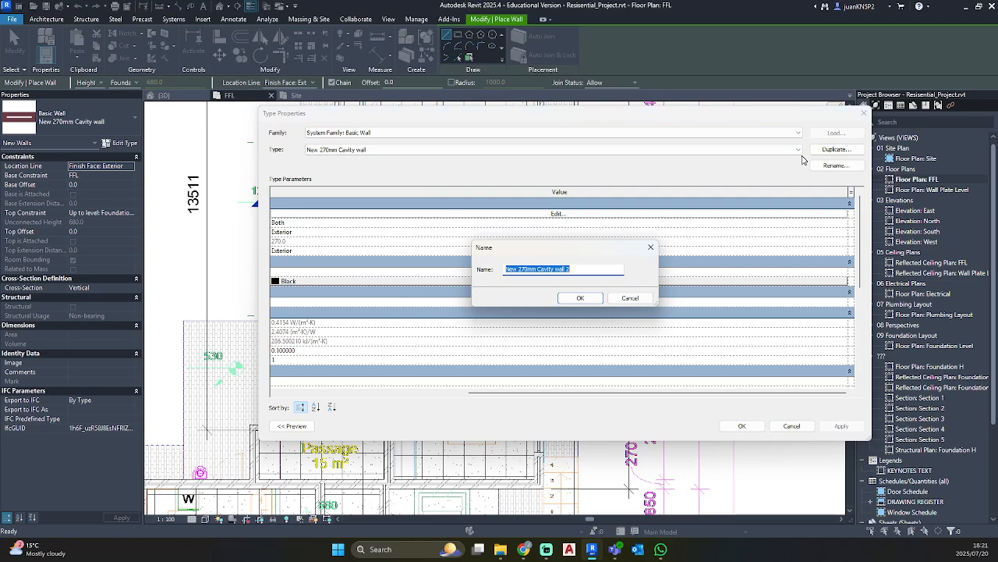
type("110mm")
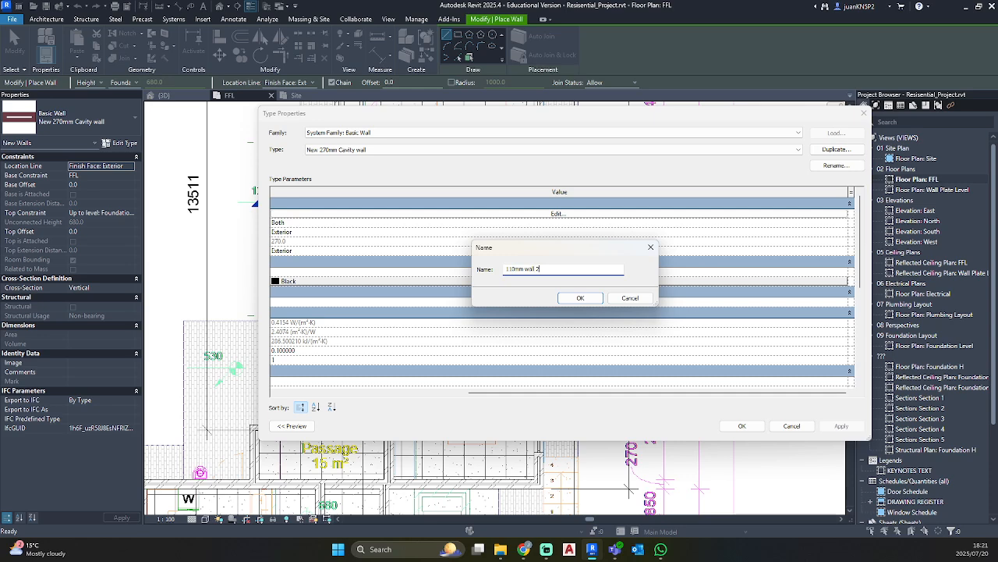
left_click(582, 299)
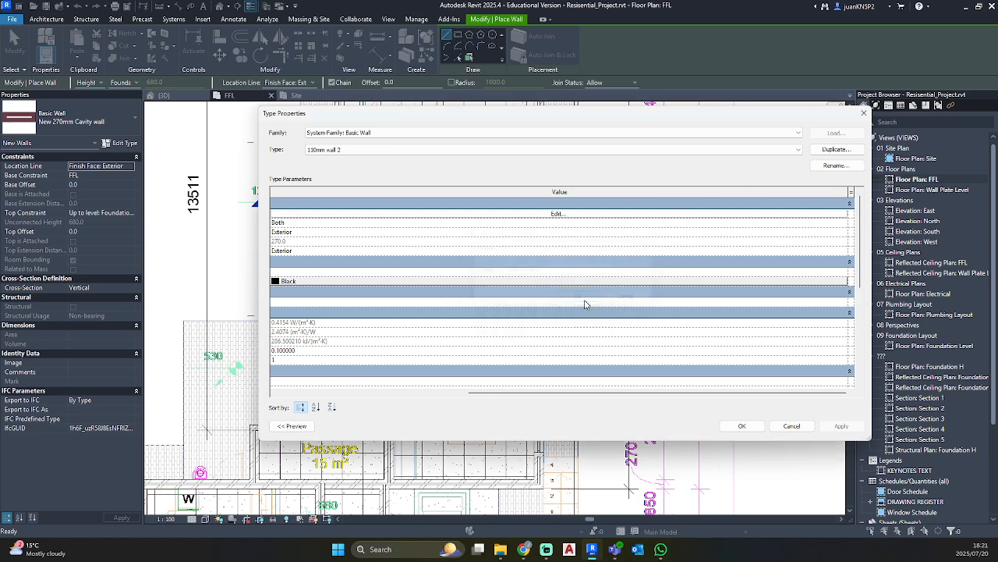
Step: Move the exterior brick layer of 110mm wall 2 inside the core boundary and delete the interior brick and air layers
left_click(557, 214)
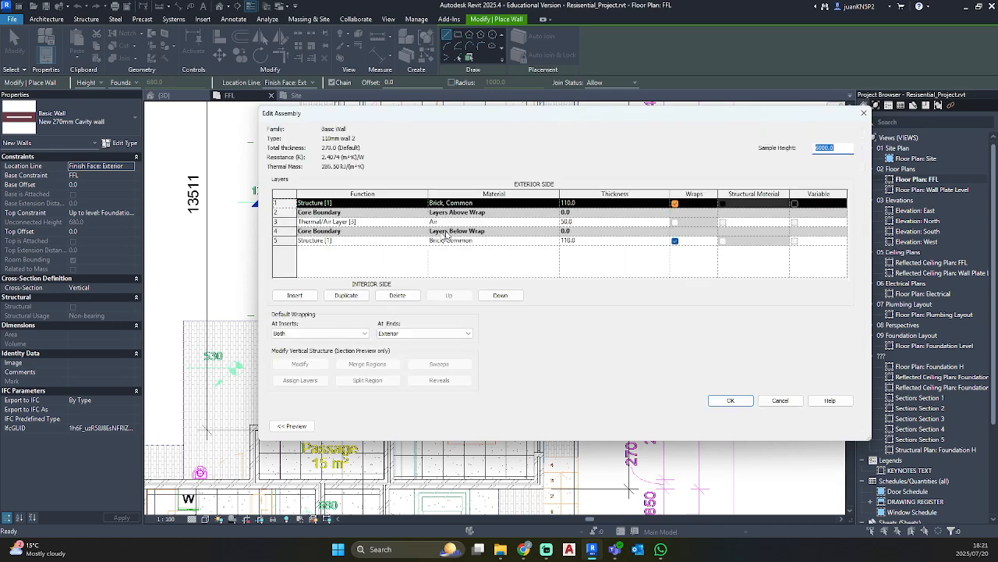
left_click(499, 296)
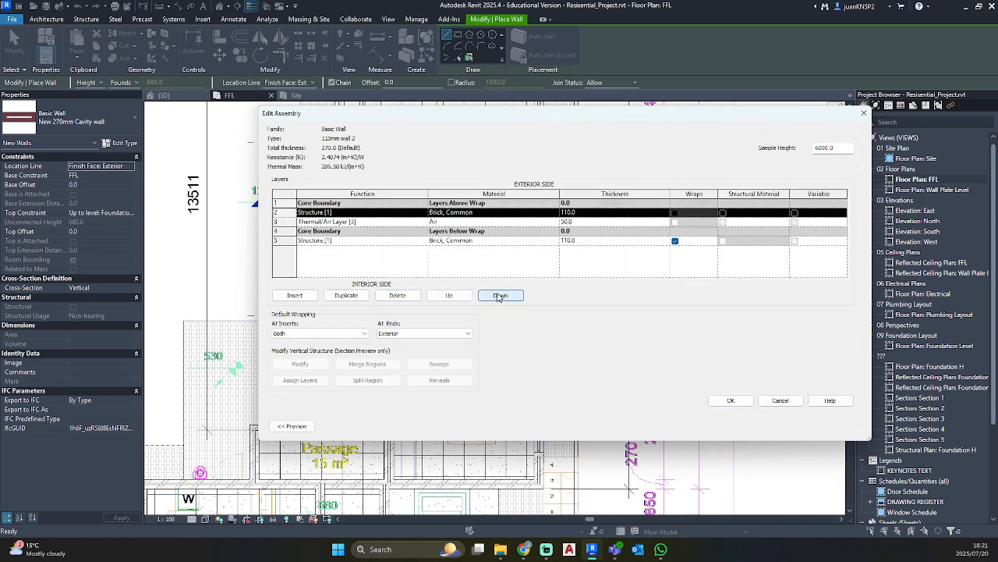
left_click(326, 241)
left_click(390, 296)
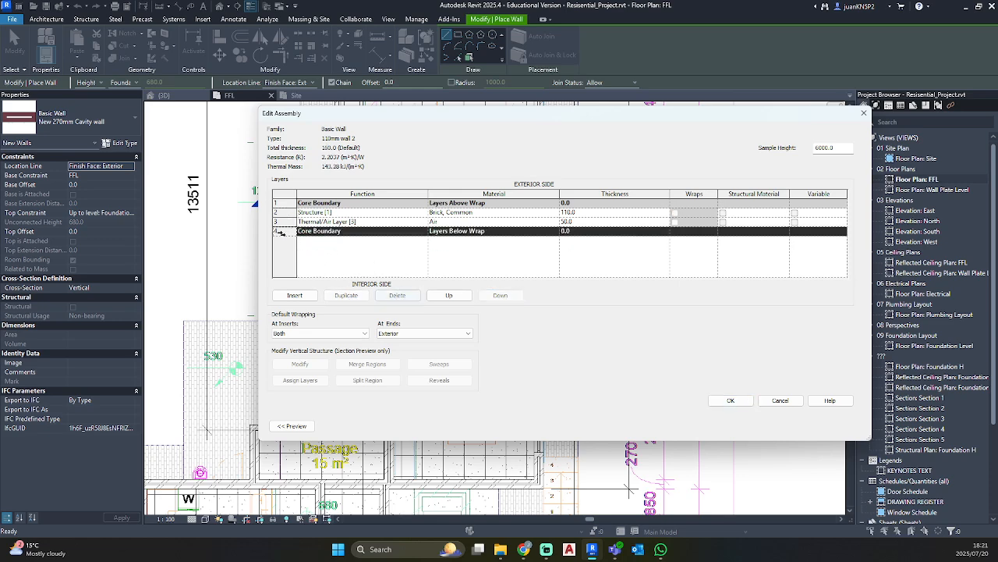
left_click(286, 222)
left_click(397, 295)
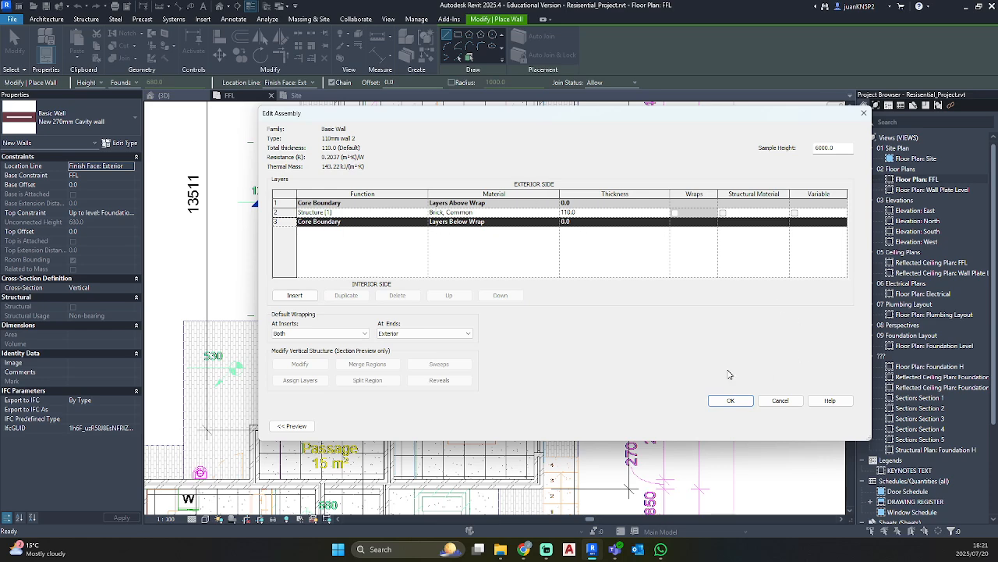
left_click(731, 401)
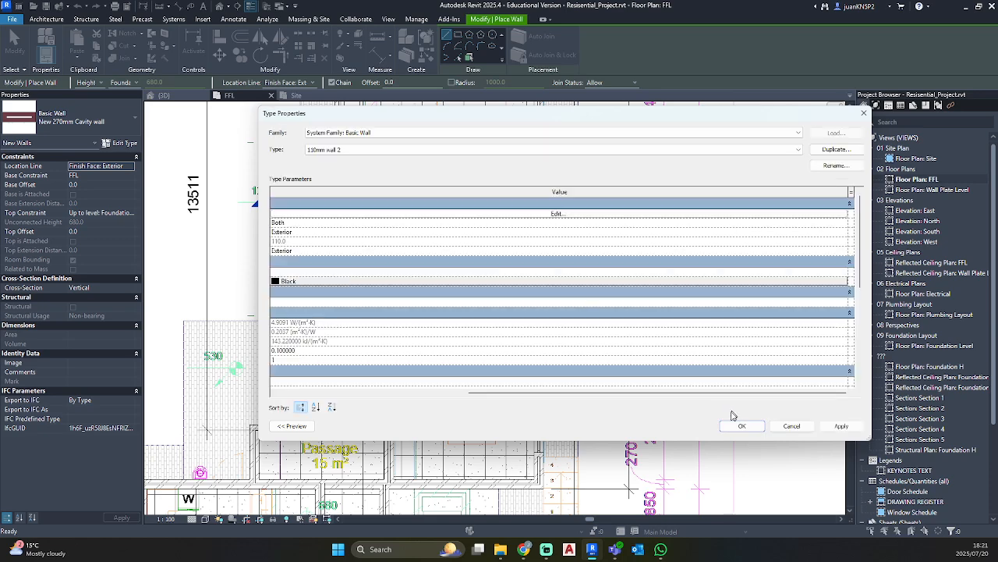
left_click(745, 425)
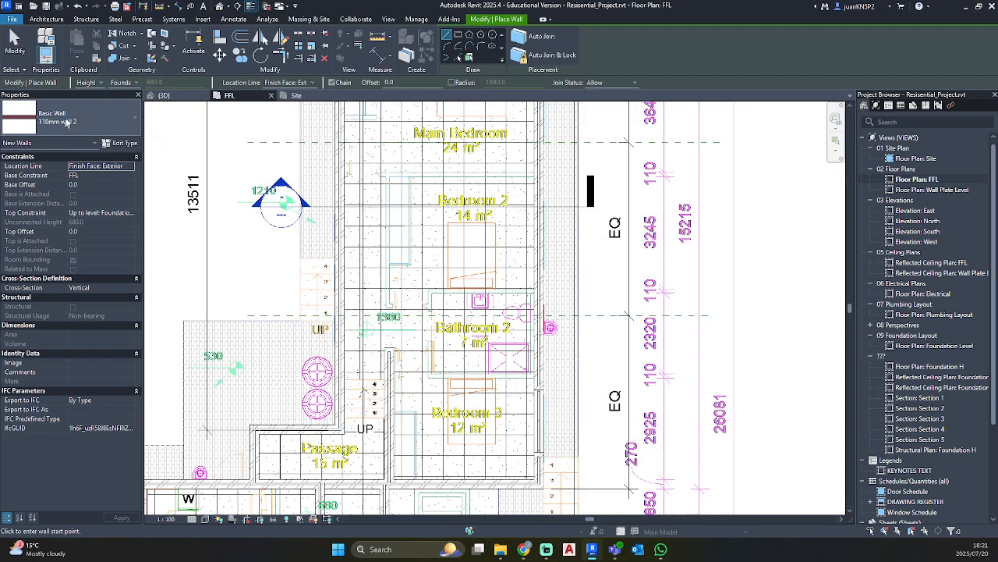
middle_click_drag(401, 399, 469, 153)
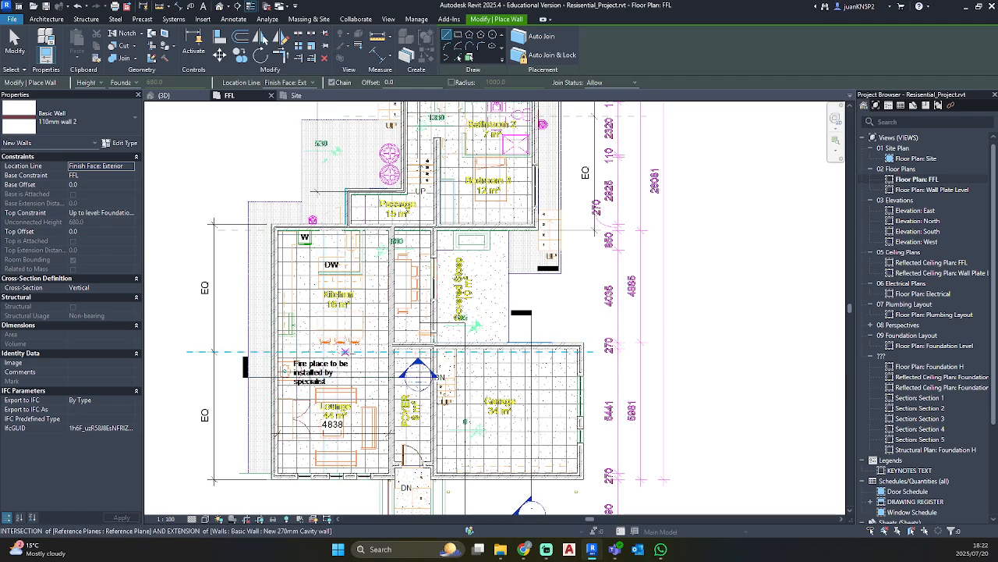
scroll(347, 242, "up", 8)
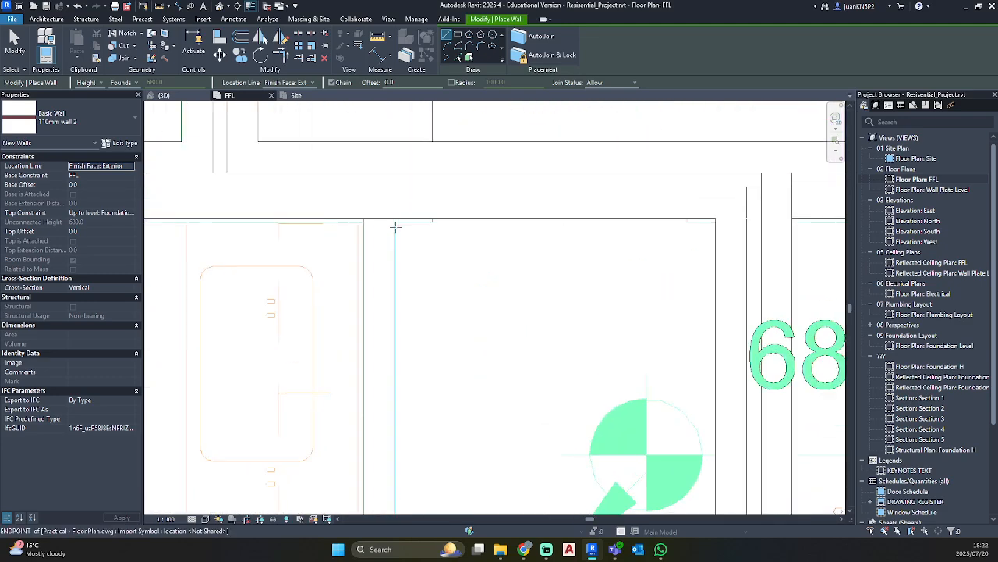
left_click(393, 217)
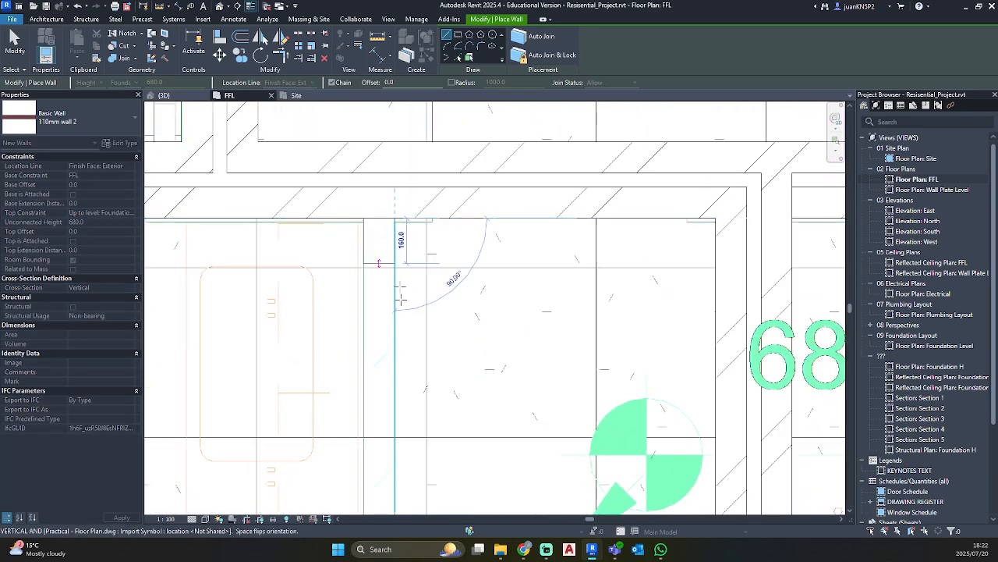
scroll(402, 423, "down", 2)
middle_click_drag(402, 424, 413, 226)
key("Escape")
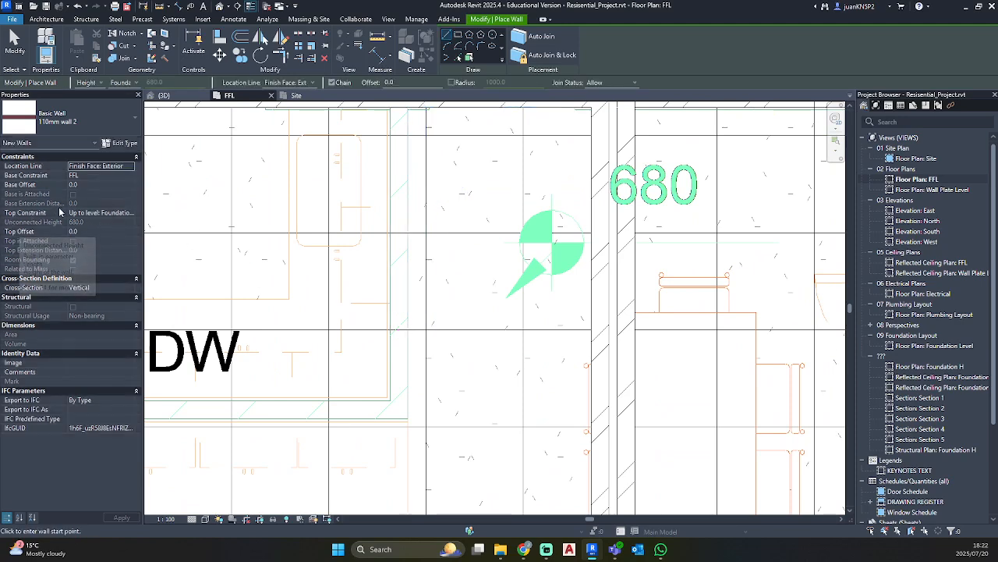
Step: Set the new walls' top constraint to Unconnected with an unconnected height of 2500
left_click(119, 216)
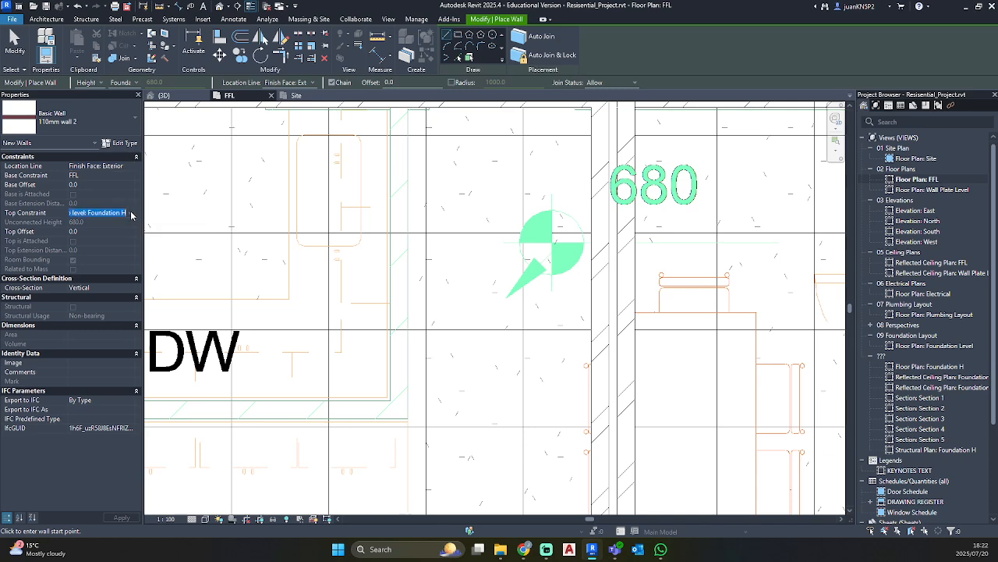
left_click(130, 213)
scroll(102, 228, "up", 3)
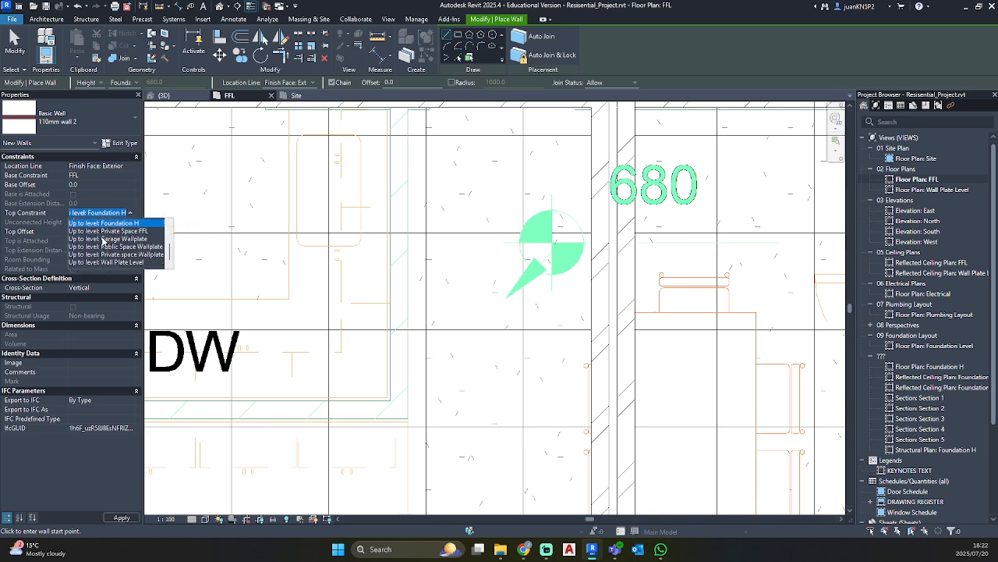
left_click(101, 223)
double_click(100, 225)
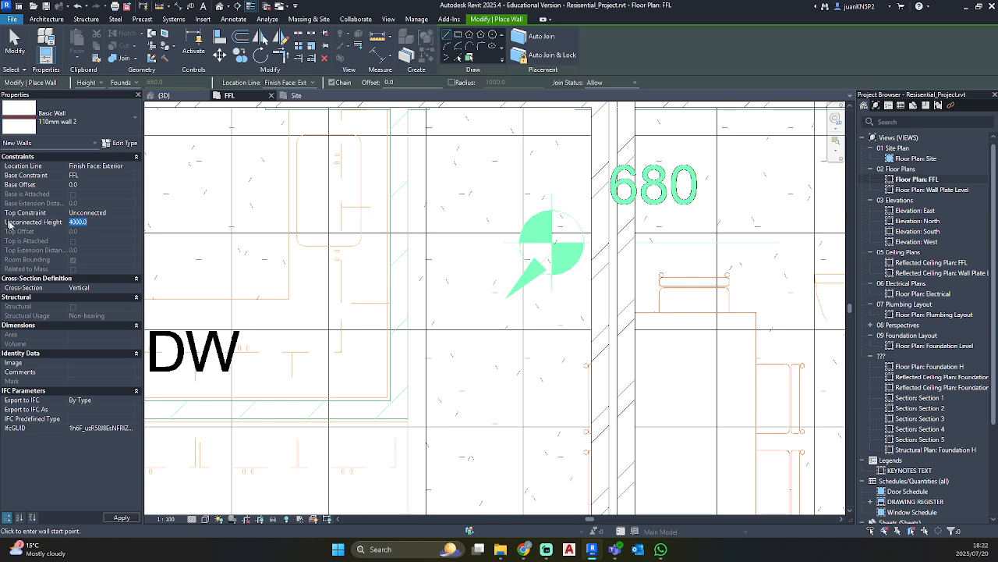
type("25")
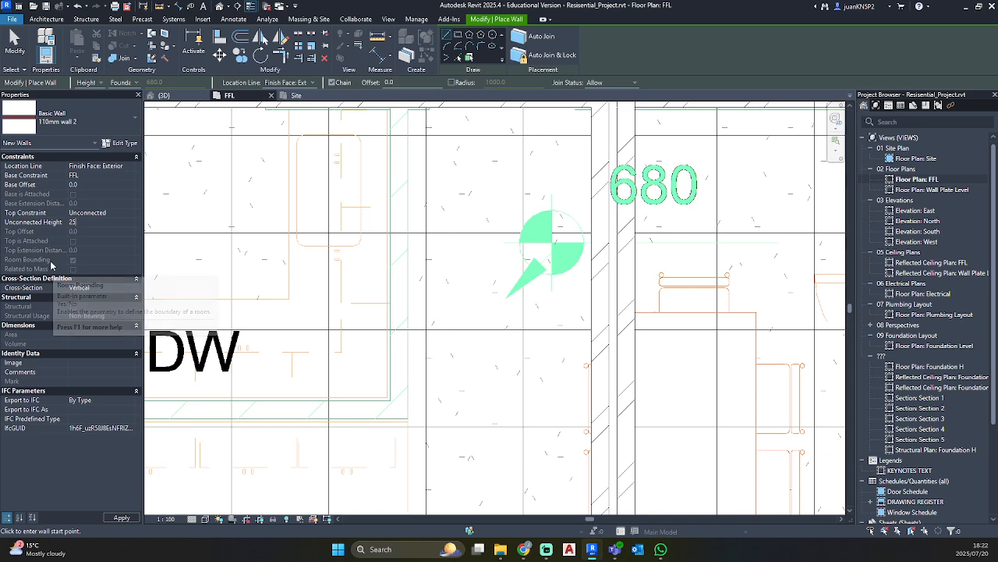
type("00")
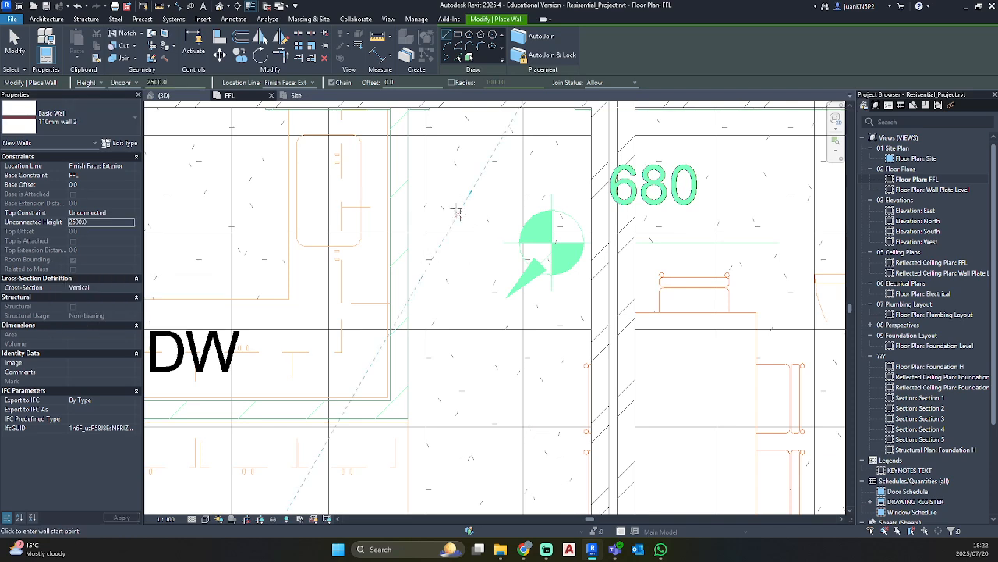
Step: Draw an L-shaped 110mm wall 2 around the kitchen's DW area, tracing the imported floor plan
left_click(406, 106)
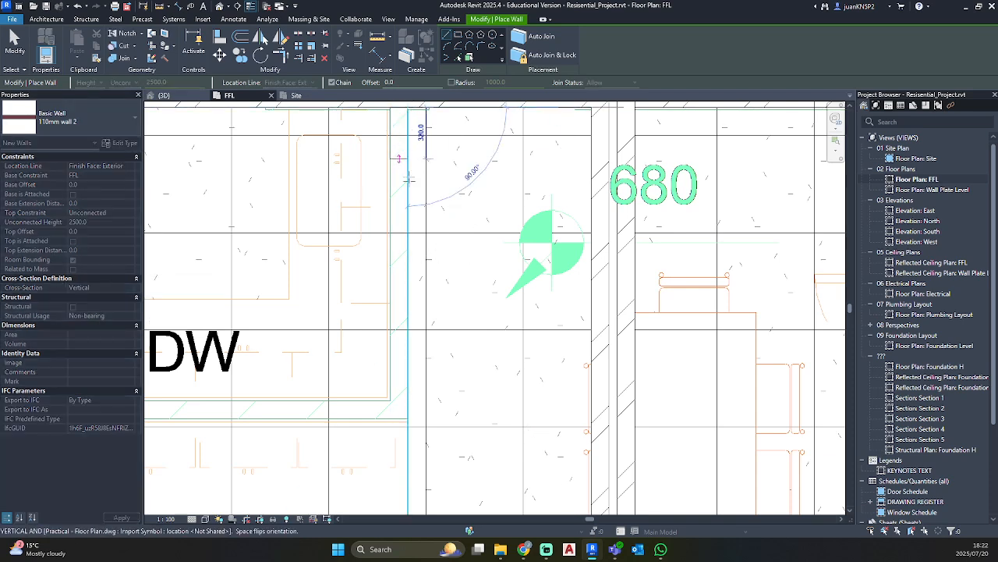
left_click(406, 417)
middle_click_drag(294, 417, 646, 341)
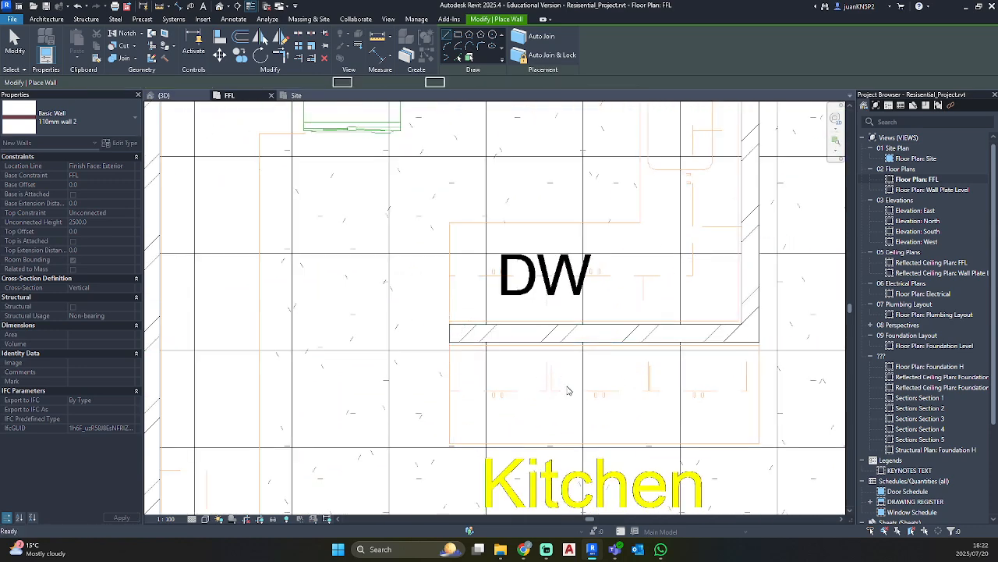
key("Escape")
key("Escape")
Step: Create another Family3 door like the foyer entrance door in the kitchen's external wall between W and the passage, swinging outward
scroll(663, 337, "down", 5)
middle_click_drag(617, 295, 523, 282)
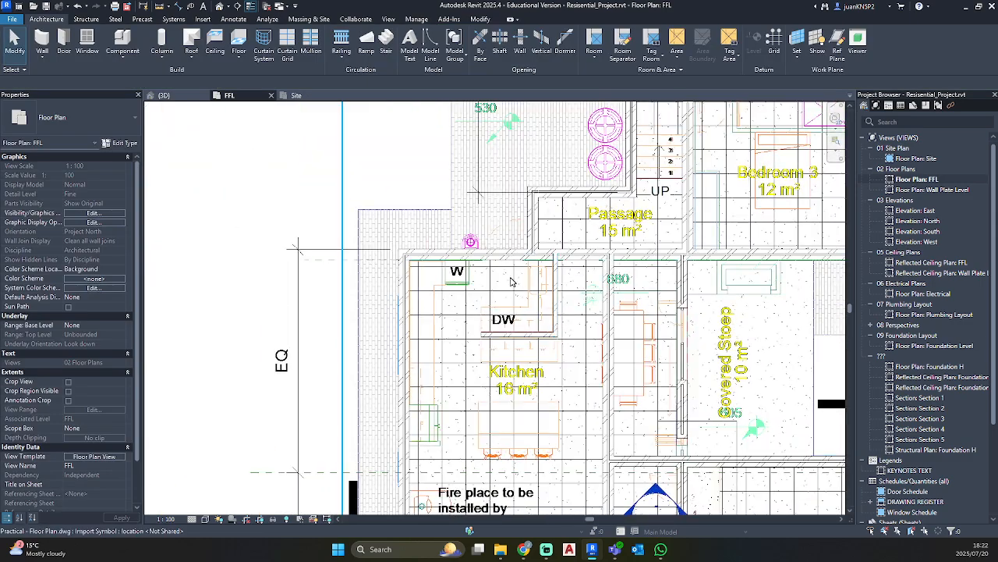
scroll(540, 377, "down", 1)
middle_click_drag(567, 388, 530, 269)
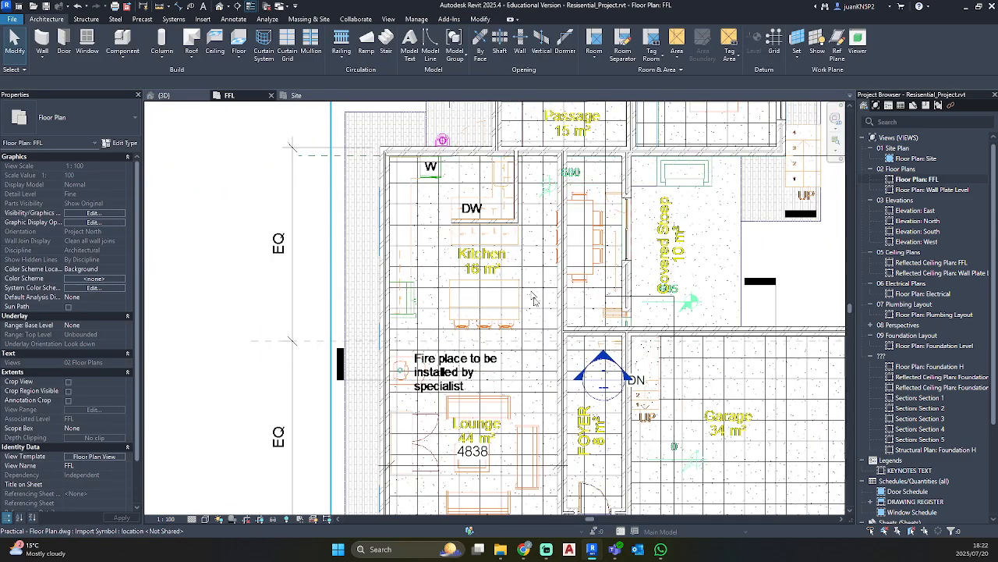
middle_click_drag(591, 436, 567, 354)
left_click(556, 408)
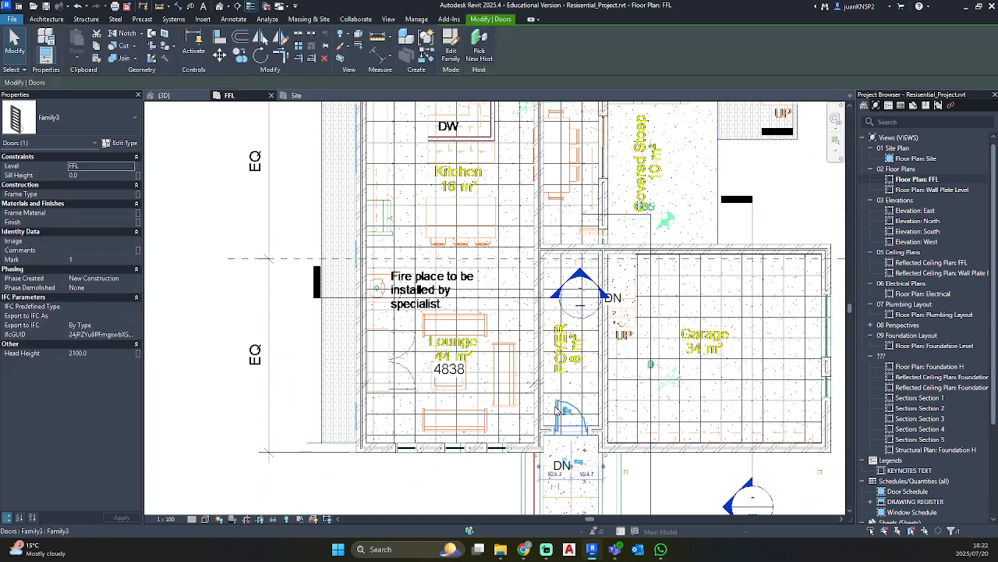
key("c")
key("s")
middle_click_drag(483, 217, 503, 417)
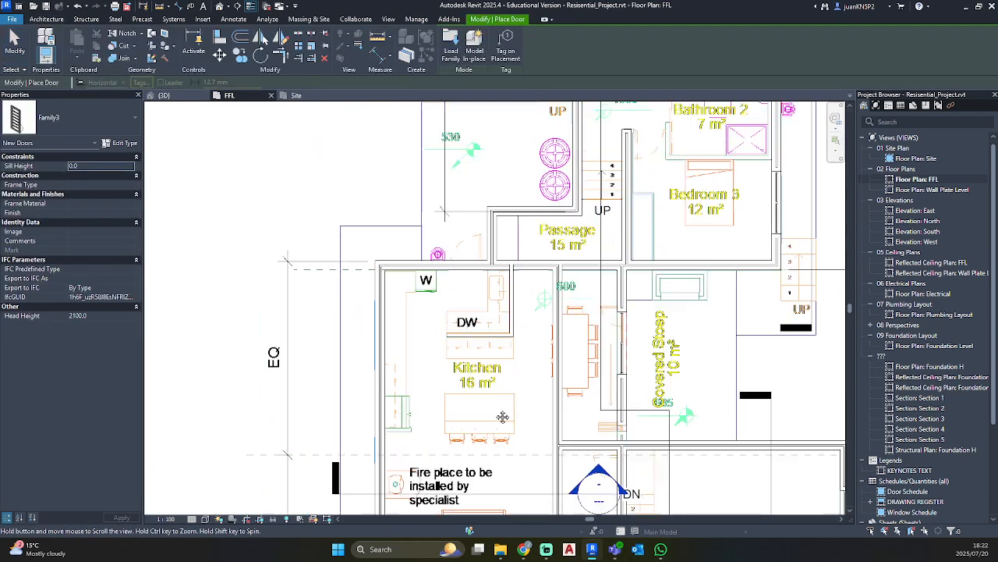
scroll(468, 281, "up", 3)
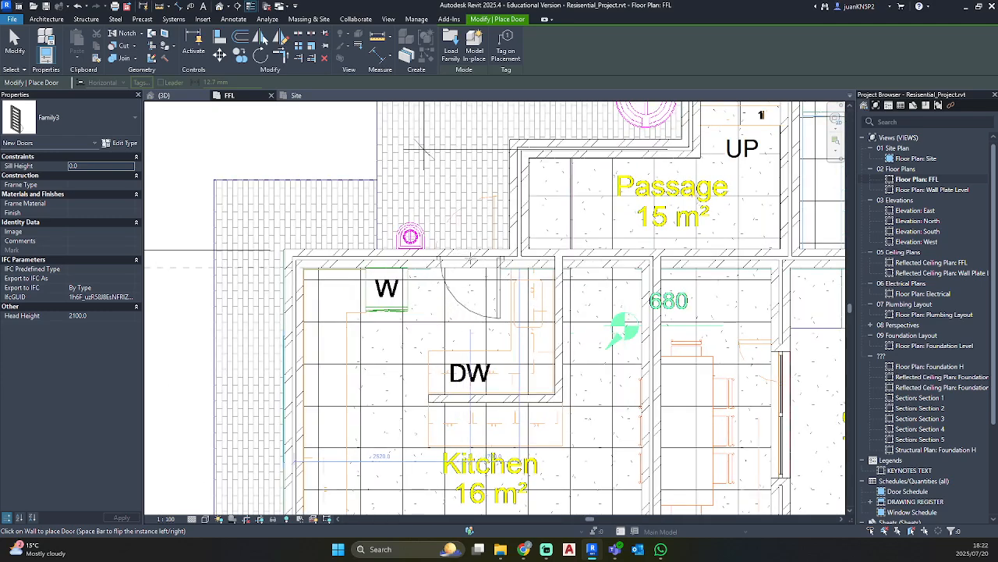
key("space")
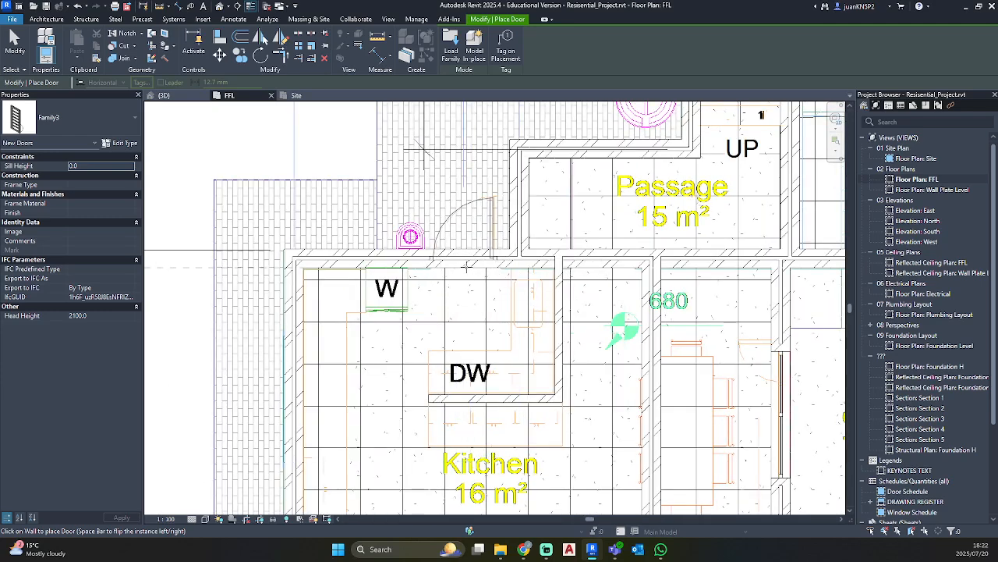
left_click(466, 266)
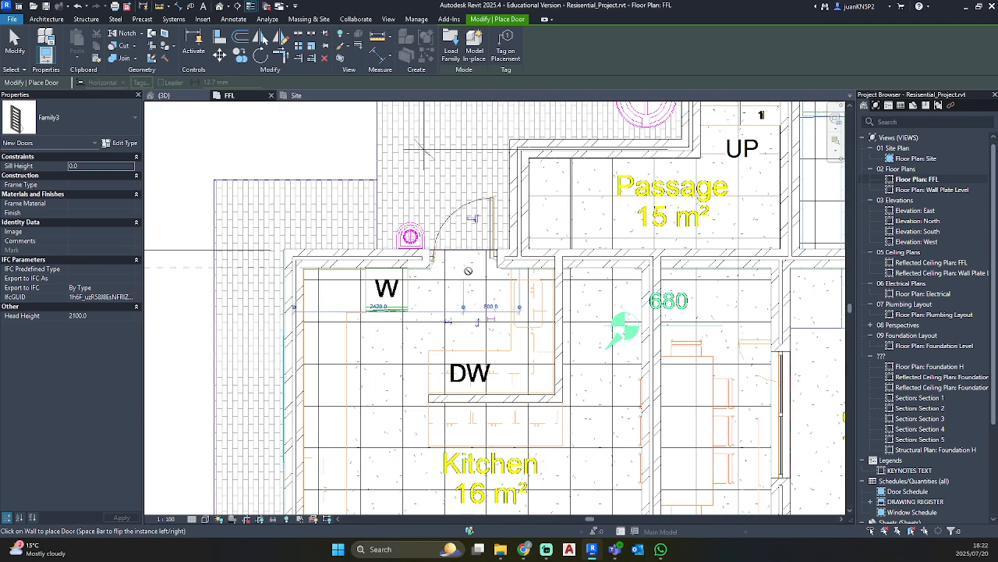
key("Escape")
key("Escape")
Step: Inspect the new kitchen door in the 3D view and return to the FFL floor plan
scroll(476, 299, "down", 3)
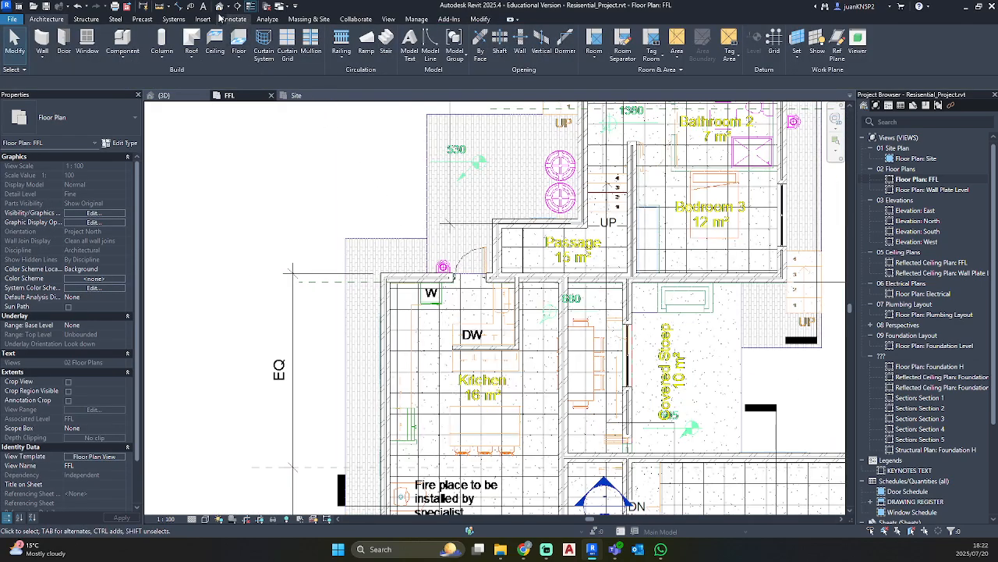
left_click(219, 7)
scroll(515, 336, "up", 6)
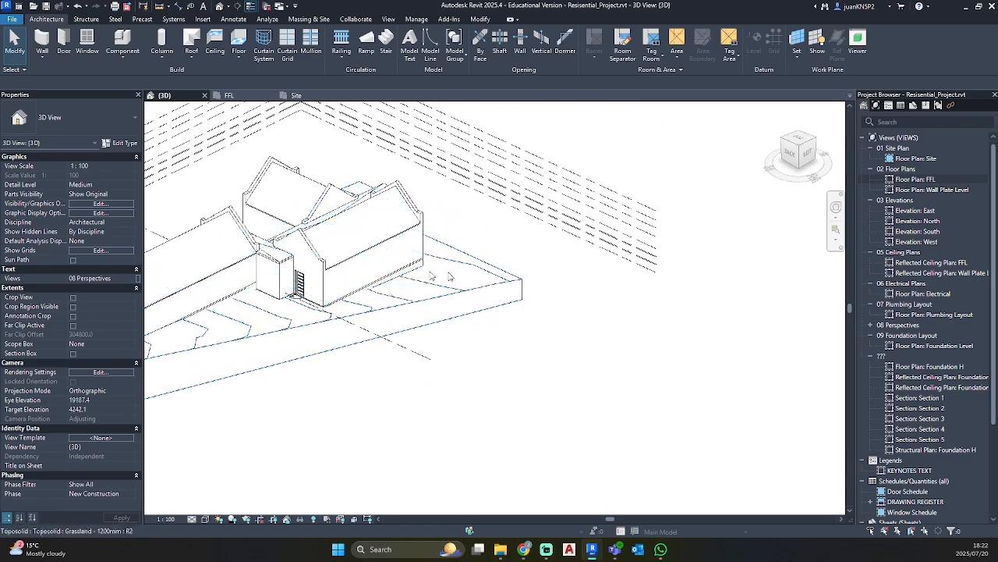
scroll(293, 290, "up", 3)
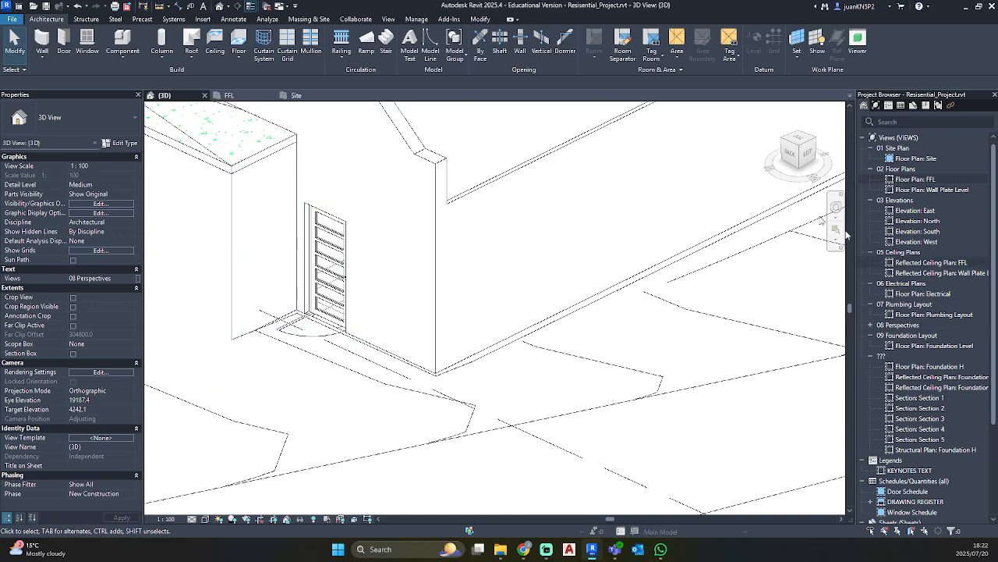
double_click(897, 181)
scroll(649, 289, "down", 2)
middle_click_drag(653, 308, 525, 227)
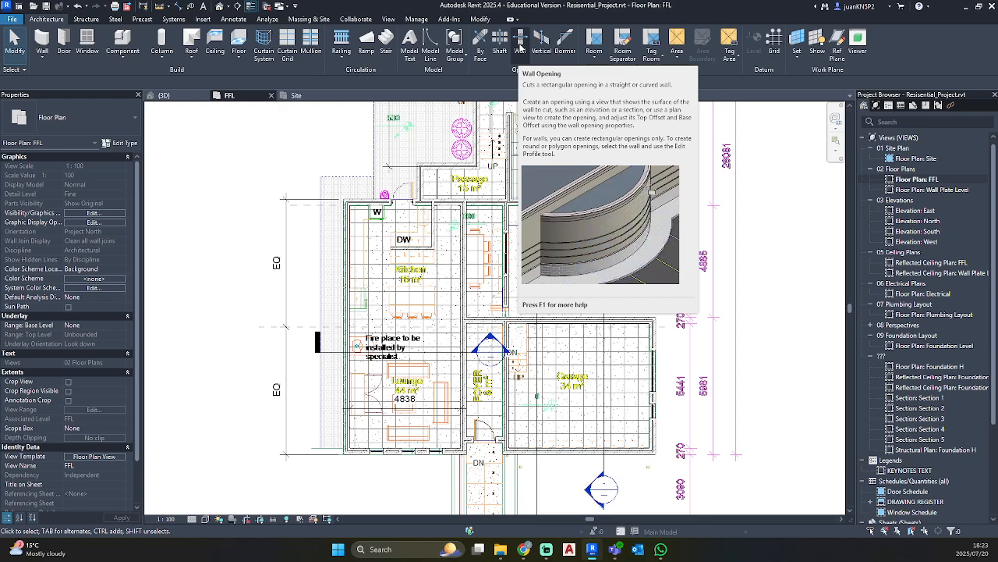
Step: Cut a rectangular wall opening about 3870 mm long in the cavity wall between the Lounge and the Foyer
left_click(520, 46)
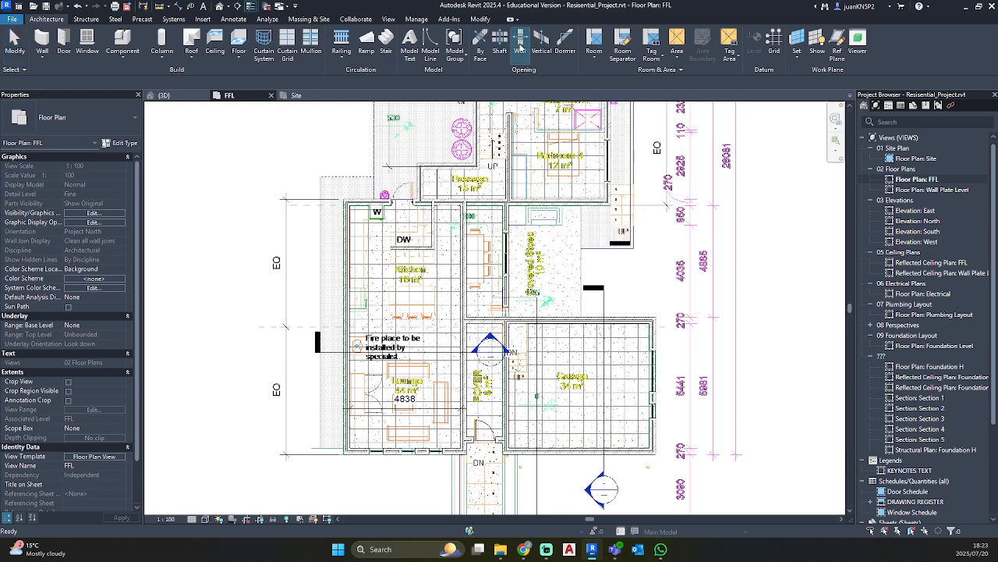
scroll(474, 379, "up", 3)
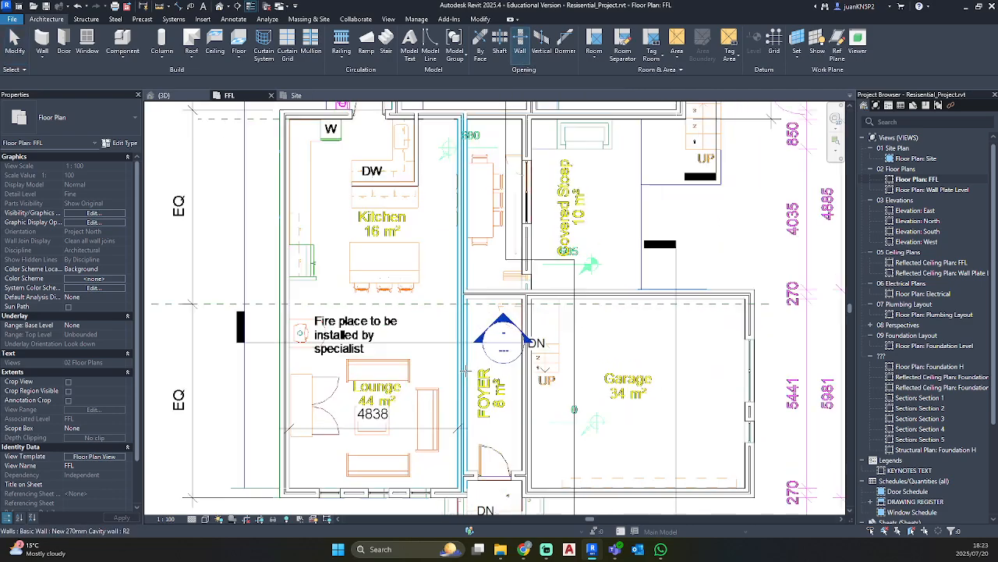
middle_click_drag(473, 379, 452, 276)
left_click(453, 220)
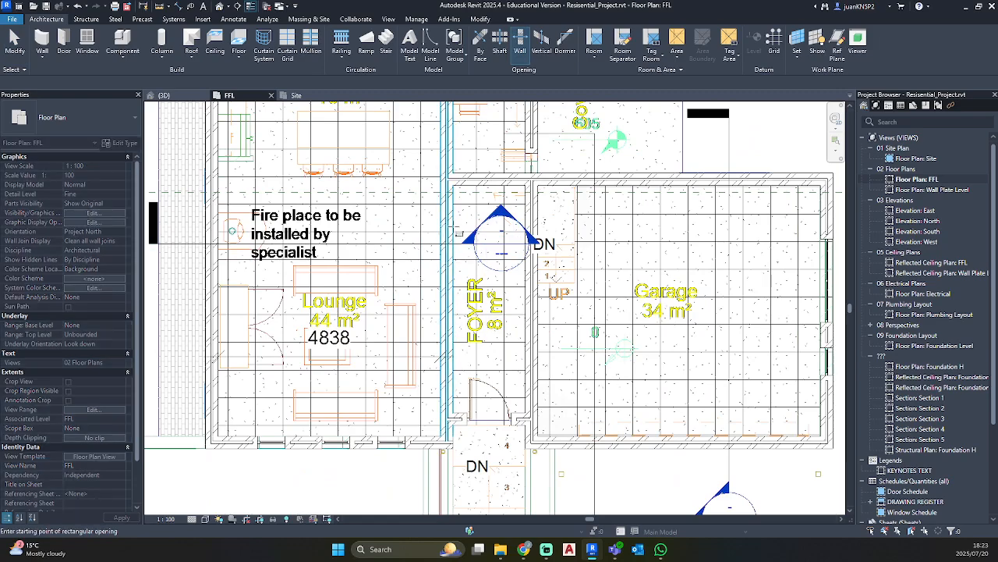
left_click(456, 234)
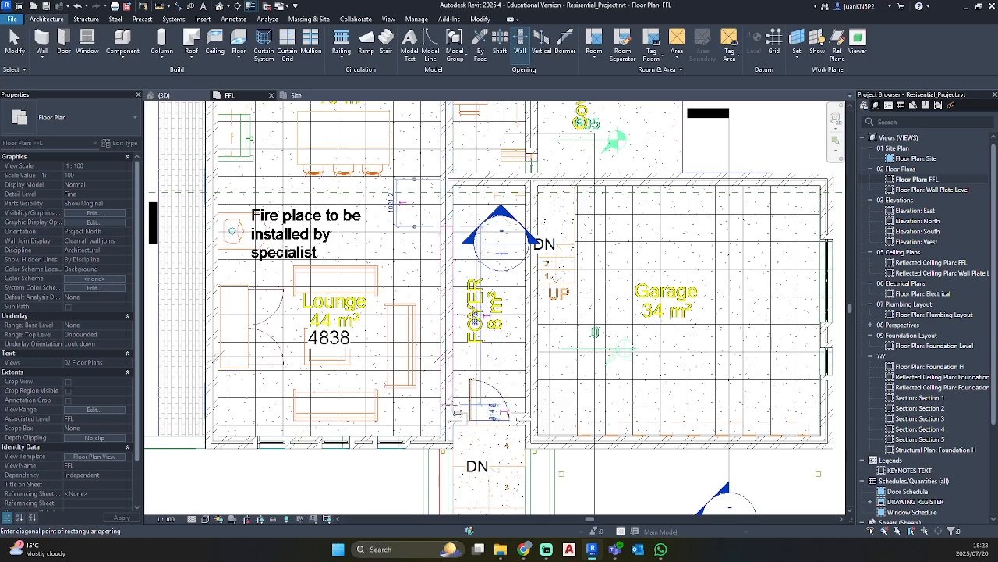
left_click(457, 411)
key("Escape")
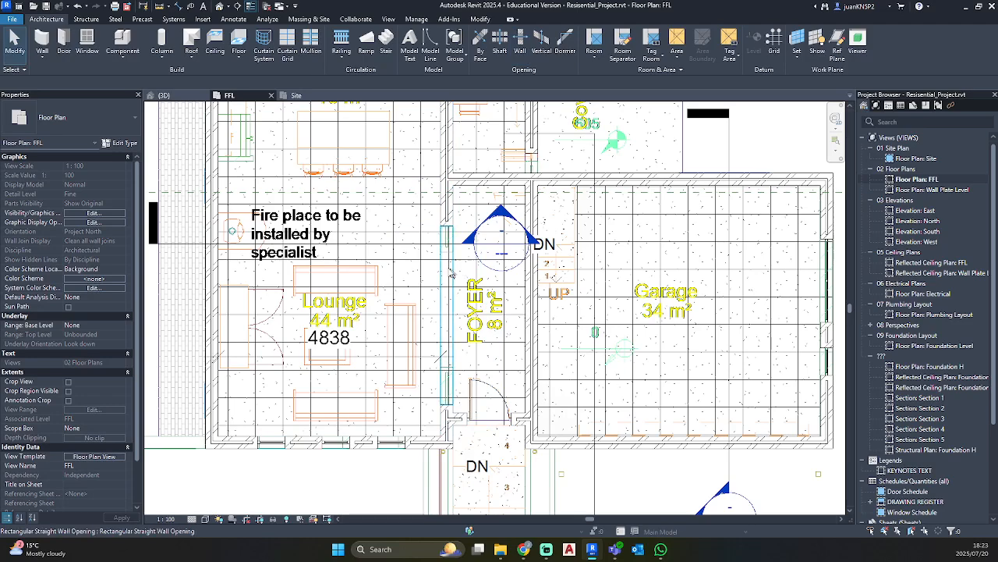
Step: Set the Lounge–Foyer wall opening's top constraint to Unconnected with an unconnected height of 2200
scroll(446, 252, "up", 2)
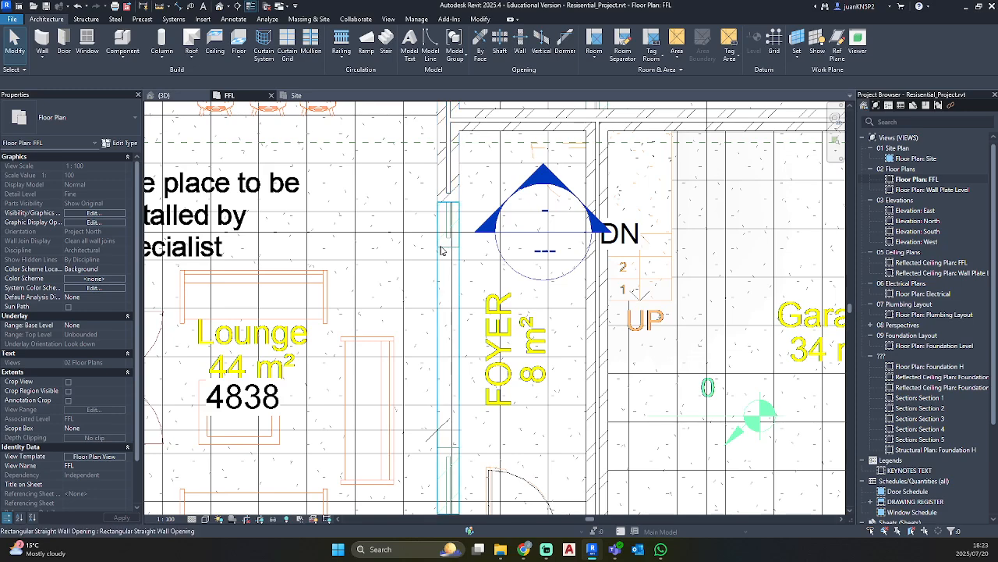
left_click(458, 315)
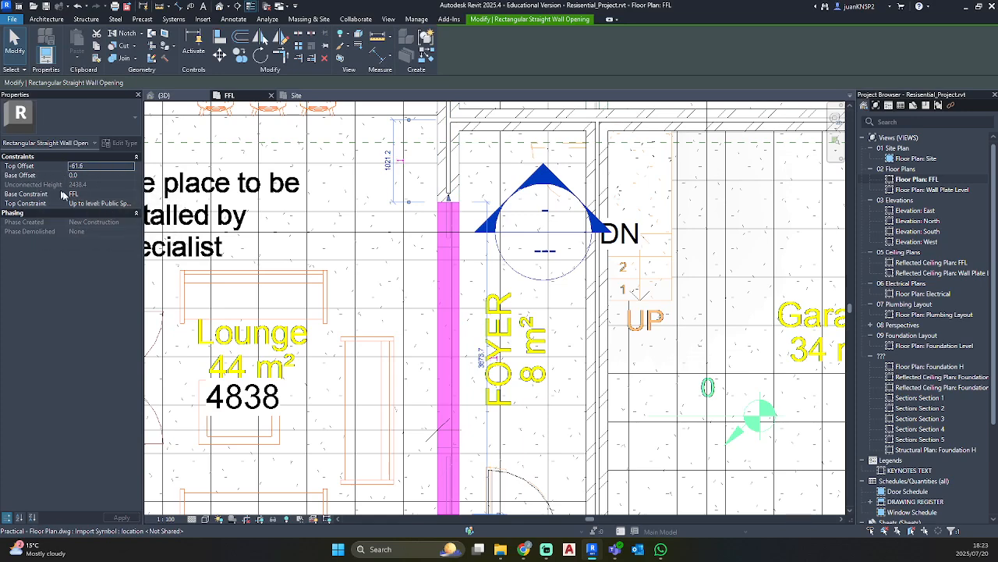
left_click(131, 205)
scroll(89, 215, "up", 2)
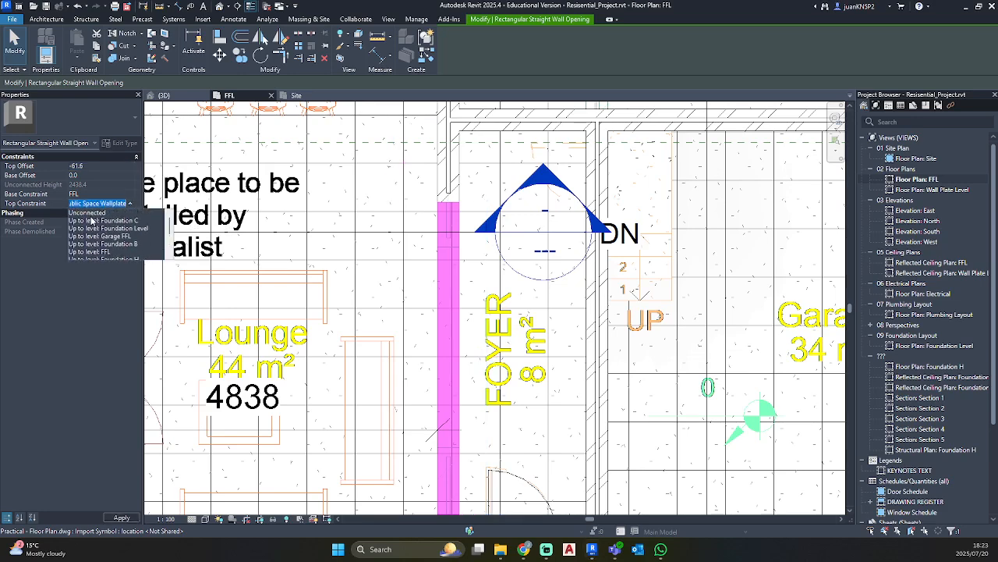
left_click(95, 213)
left_click(94, 184)
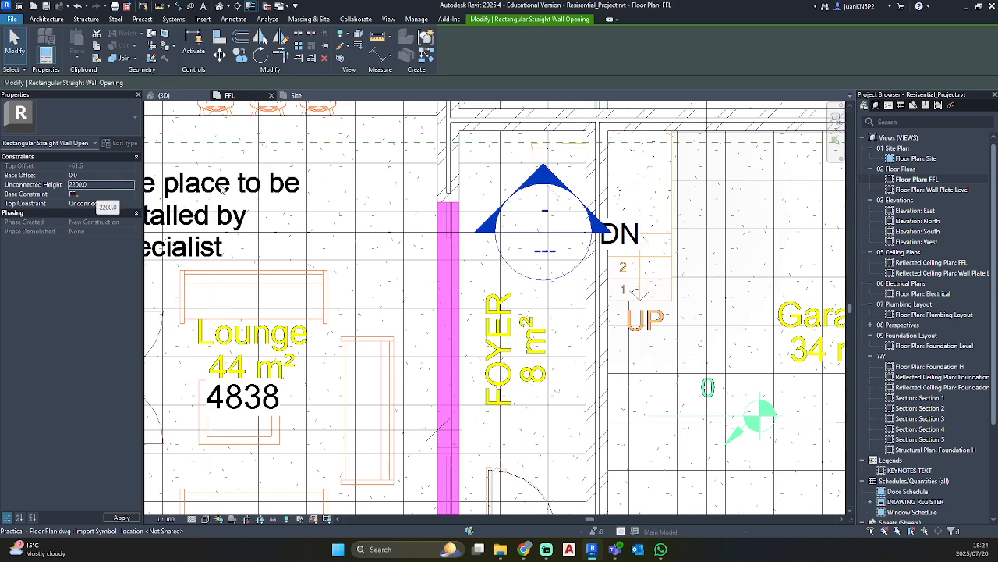
key("Return")
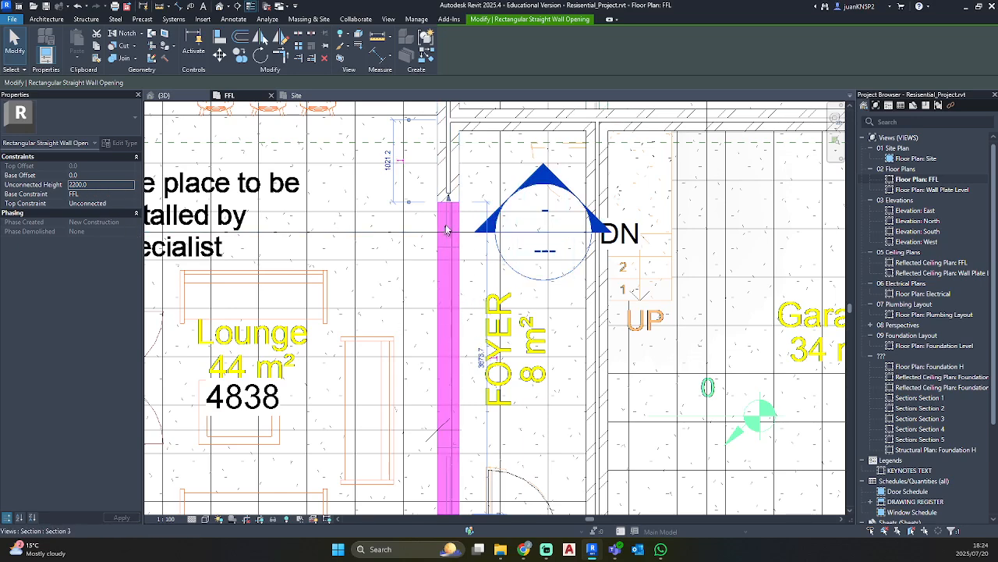
scroll(447, 229, "down", 3)
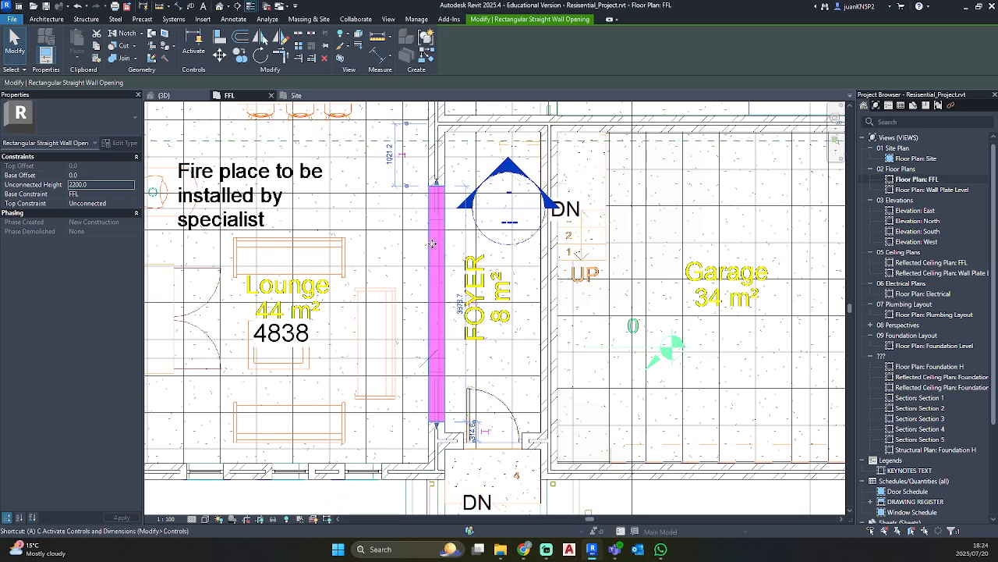
key("a")
key("l")
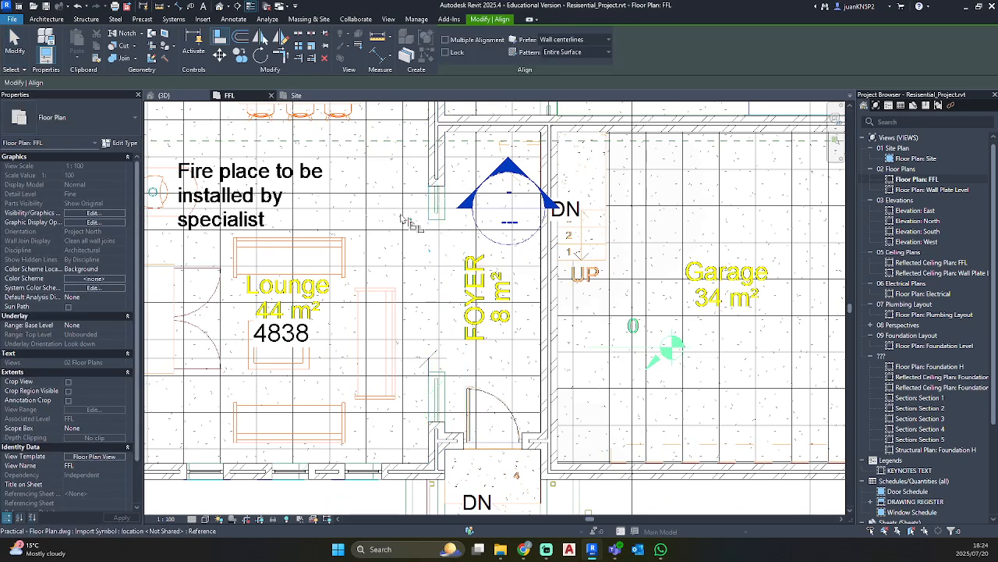
key("Escape")
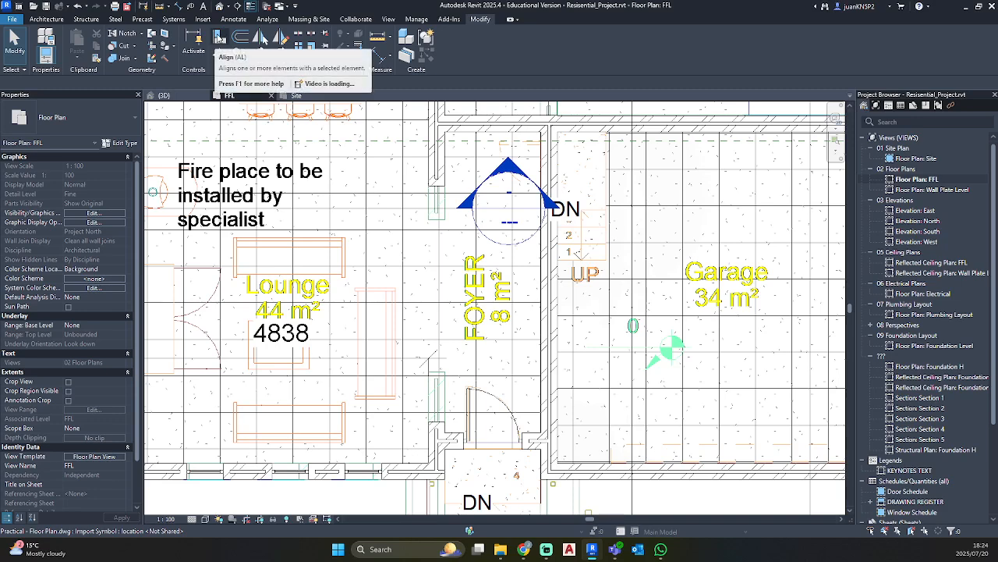
Step: Align the wall opening's kitchen-side end with the matching opening edge in the imported floor plan
left_click(221, 38)
scroll(433, 224, "up", 3)
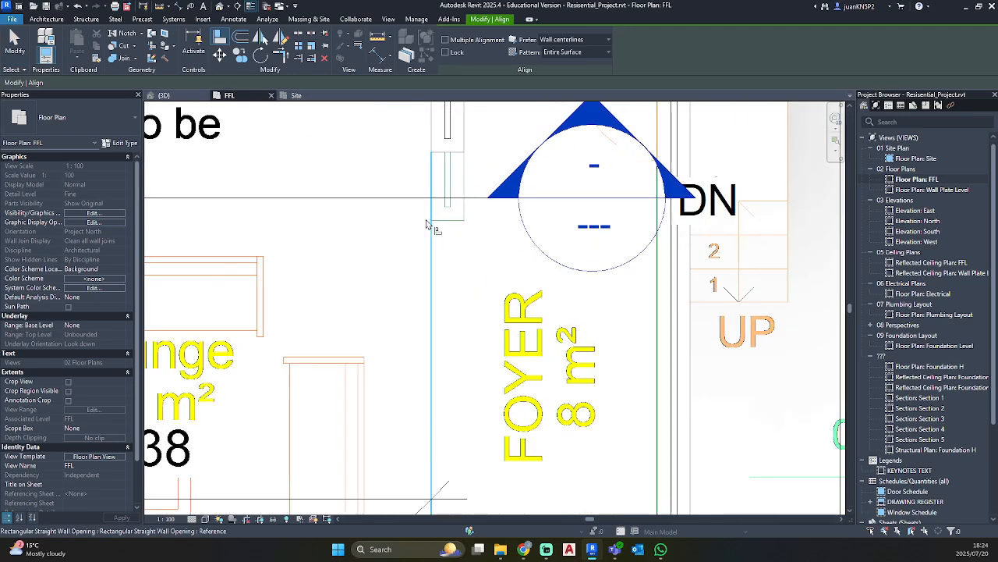
left_click(440, 222)
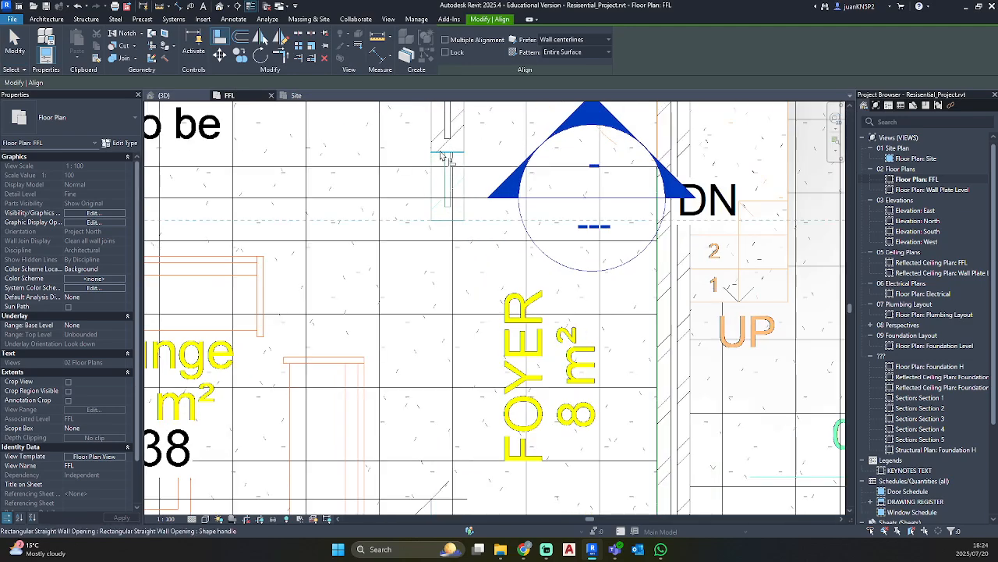
left_click(441, 156)
scroll(437, 226, "down", 3)
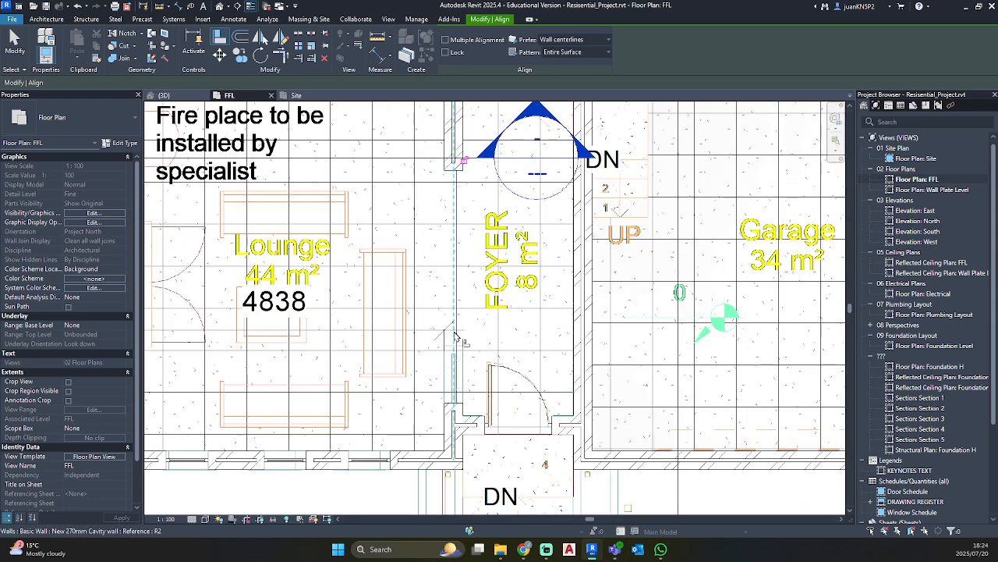
Step: Align the wall opening's end near the entrance door with the matching opening edge in the imported floor plan
scroll(466, 363, "up", 4)
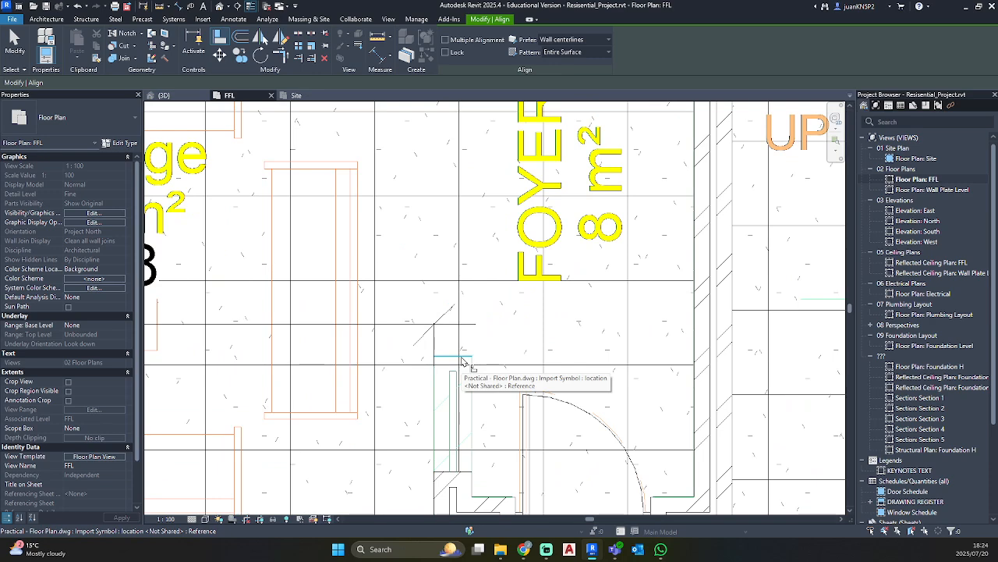
left_click(461, 358)
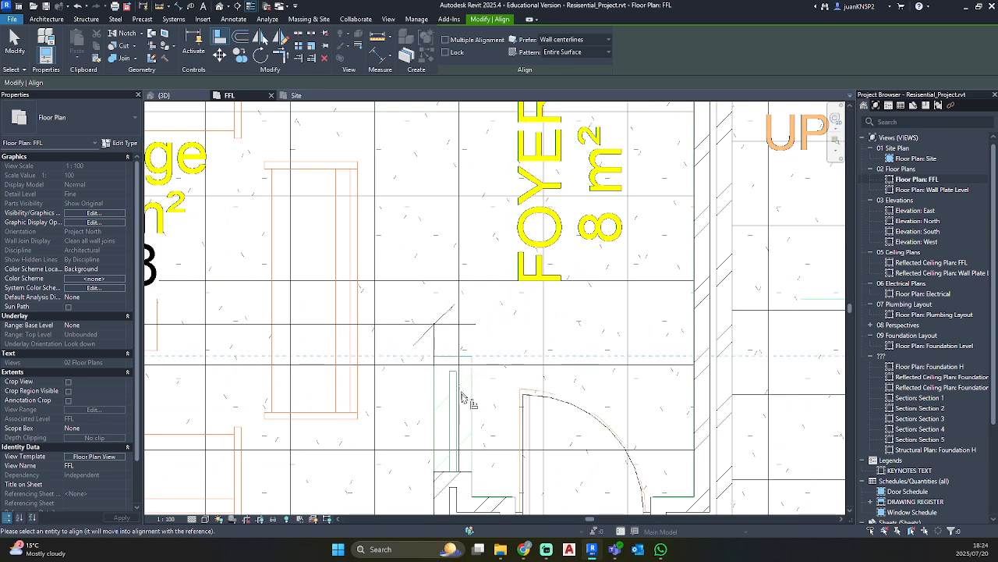
left_click(466, 477)
scroll(491, 376, "down", 2)
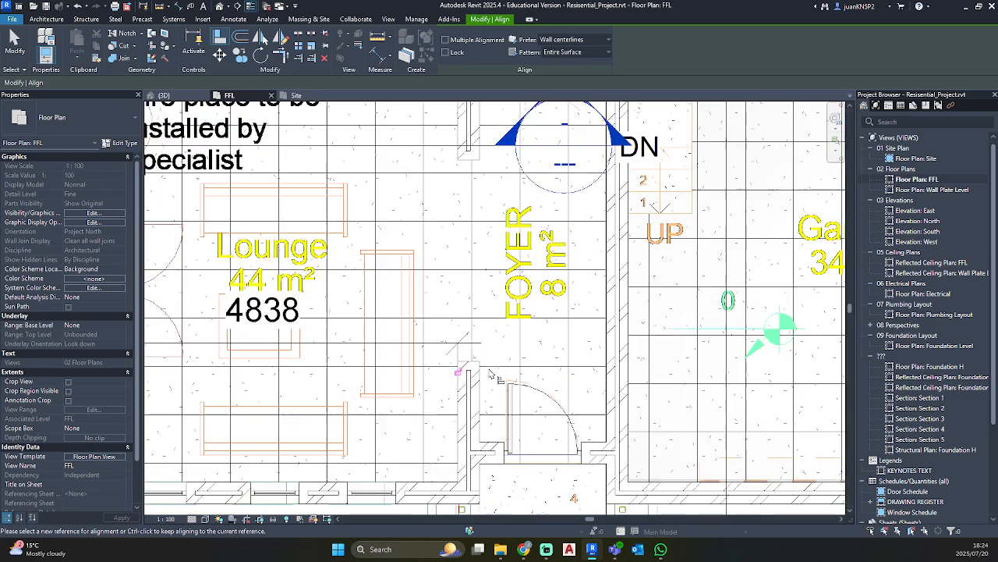
scroll(492, 375, "down", 2)
key("Escape")
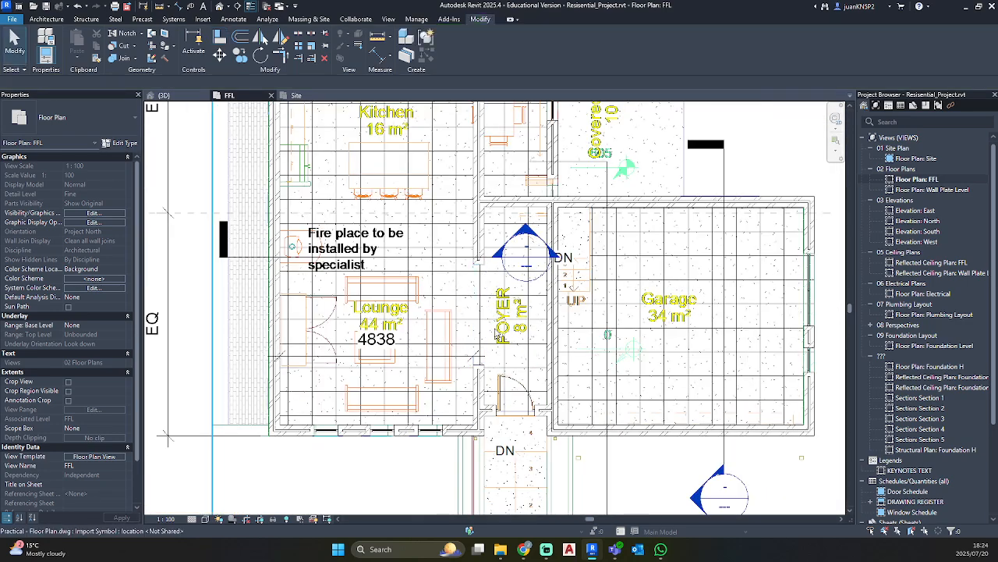
Step: Open the 3D view and turn on its section box around the house
left_click(220, 6)
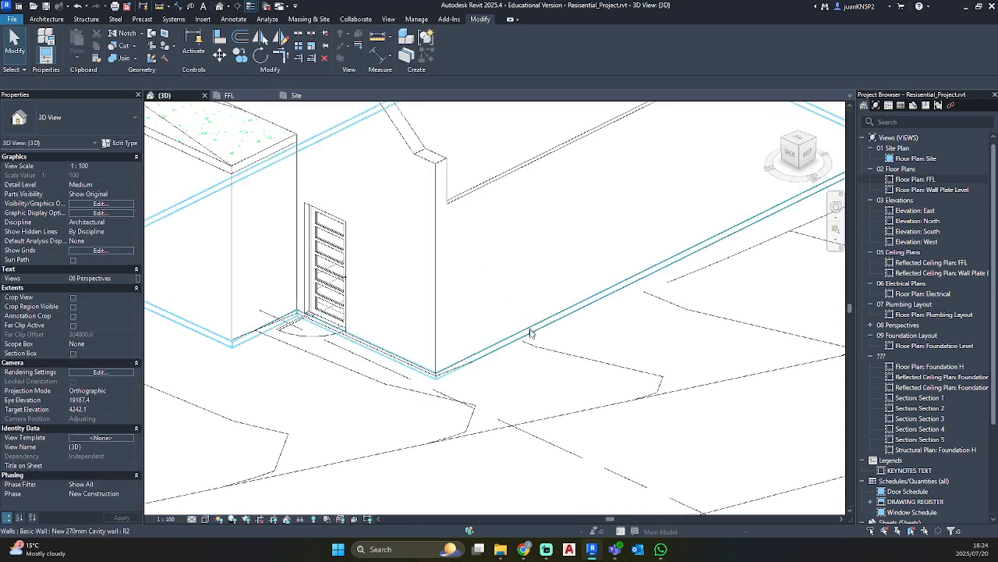
scroll(468, 335, "down", 5)
middle_click_drag(336, 351, 266, 316, "shift")
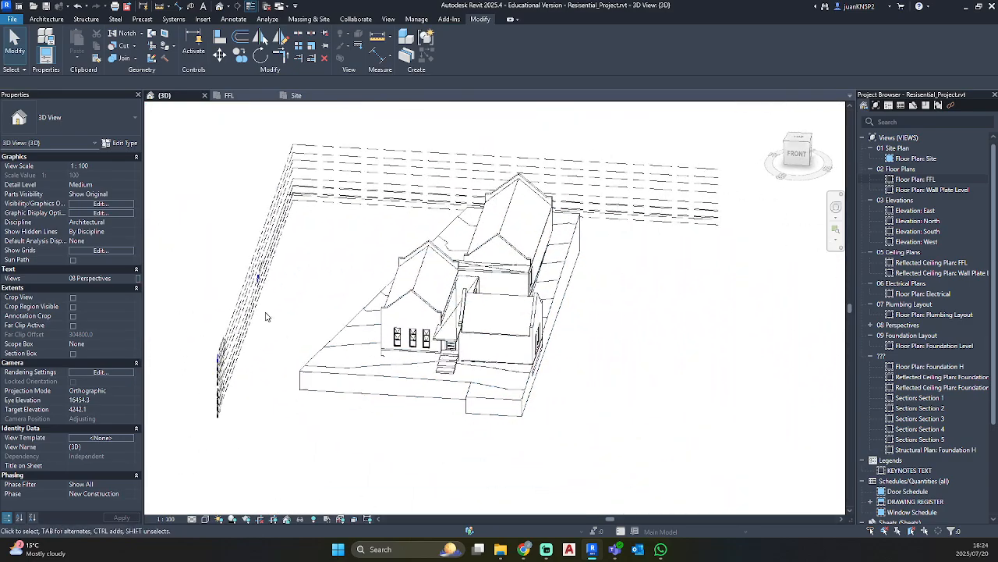
left_click(72, 355)
scroll(490, 451, "down", 3)
middle_click_drag(461, 447, 557, 471, "shift")
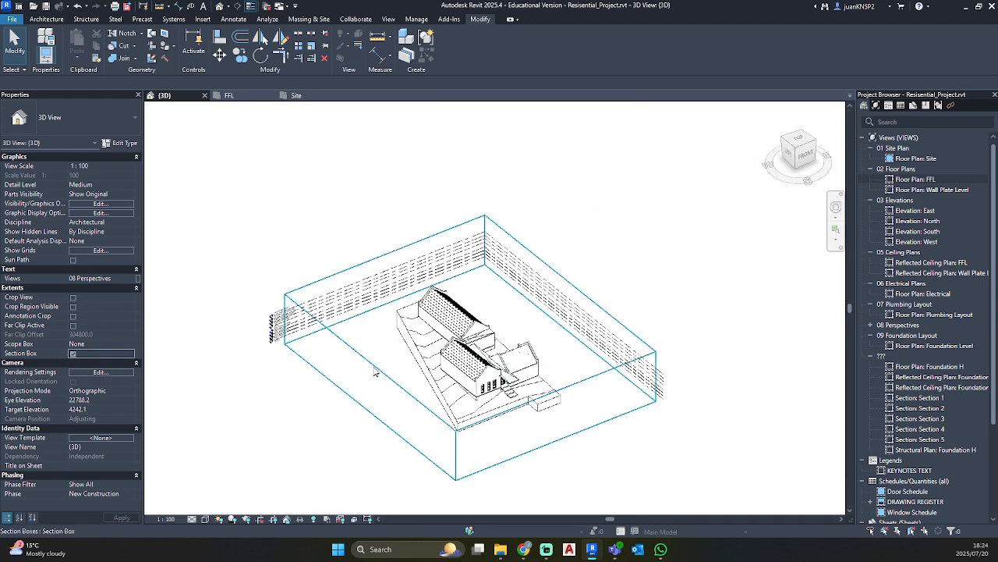
Step: Pull the section box's lounge-side face inward through the Lounge to expose the wall opening to the Foyer
left_click(375, 371)
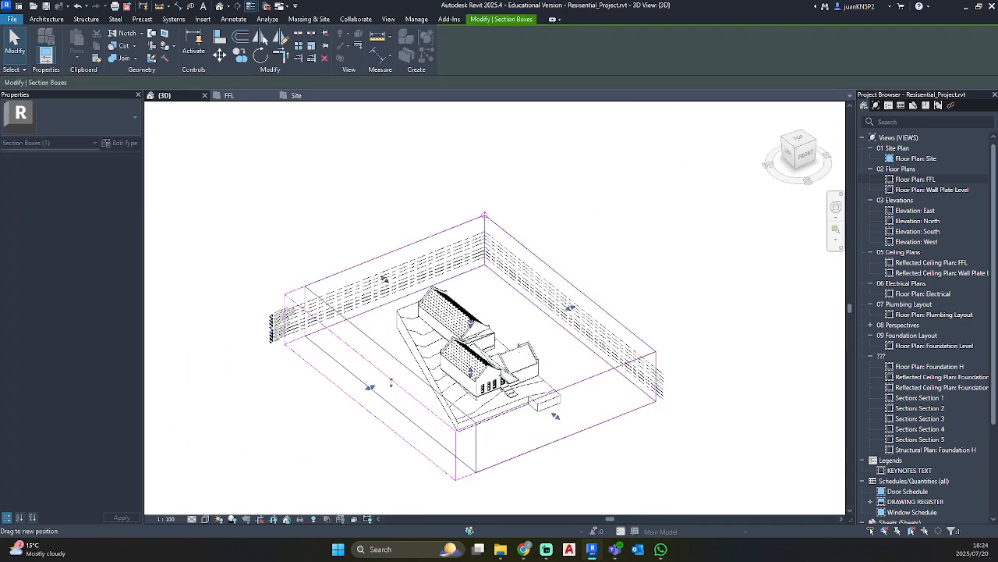
left_click_drag(391, 382, 455, 393)
middle_click_drag(454, 395, 483, 360, "shift")
scroll(483, 360, "up", 8)
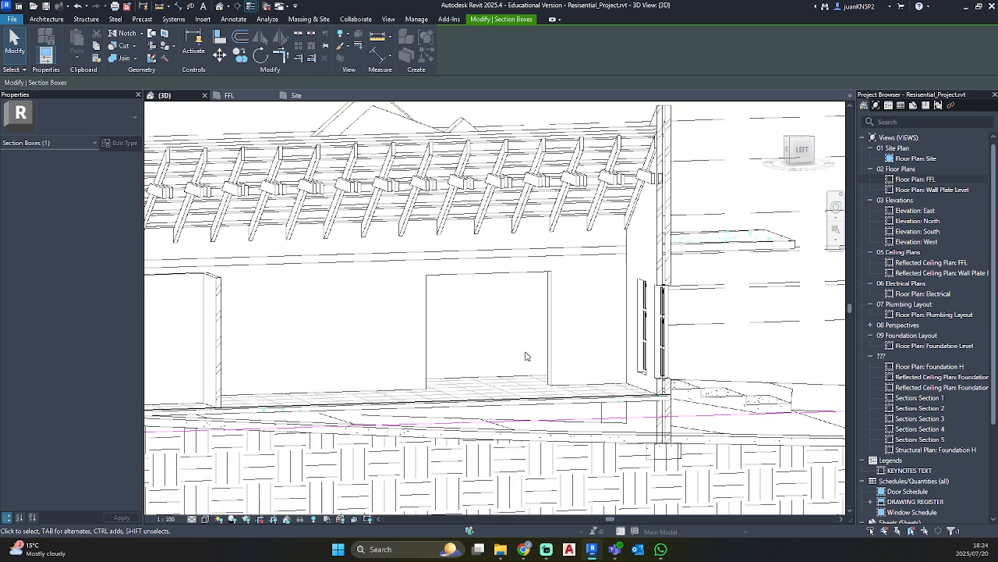
Step: Lower the section box's upper face below the roof to expose the internal walls from above
scroll(526, 356, "down", 7)
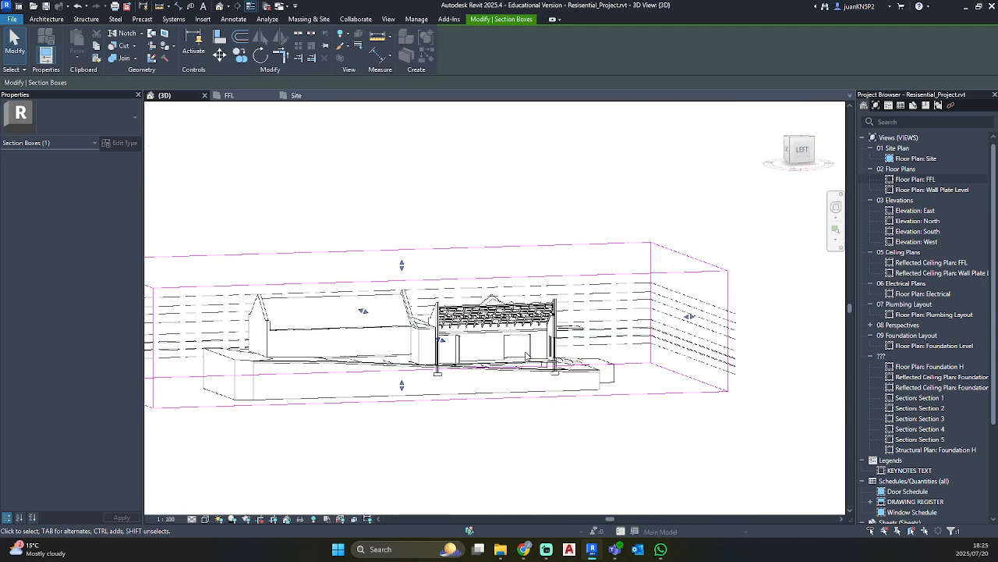
middle_click_drag(525, 357, 452, 327, "shift")
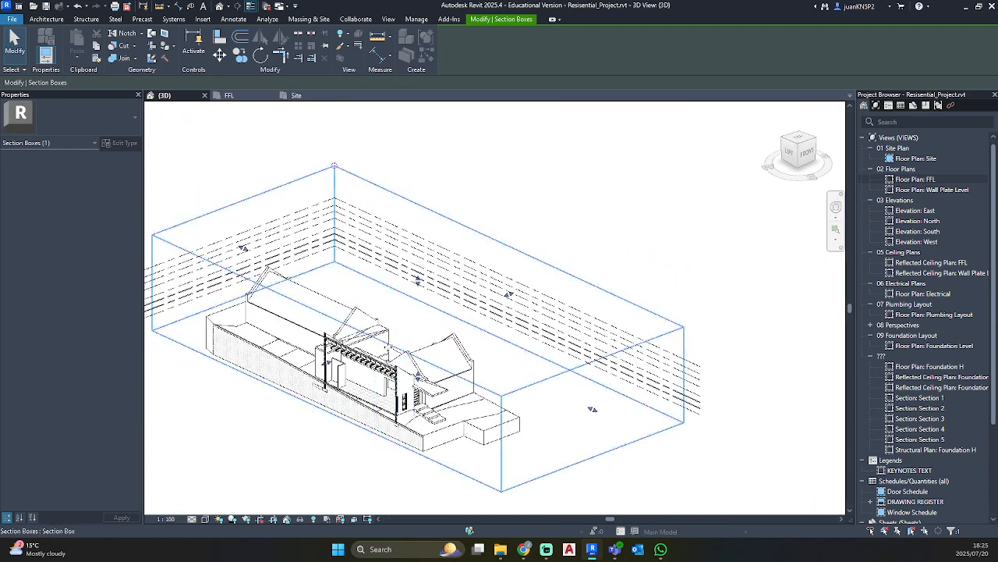
left_click_drag(419, 292, 423, 334)
middle_click_drag(326, 334, 419, 260, "shift")
middle_click_drag(334, 376, 490, 418, "shift")
scroll(356, 382, "up", 2)
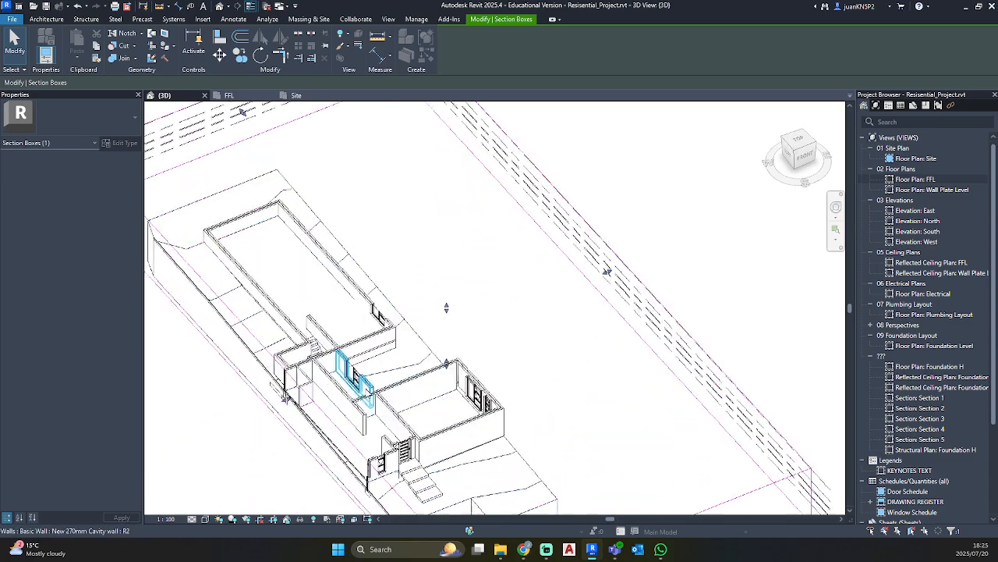
Step: Reopen the FFL floor plan with the whole house in view
double_click(925, 180)
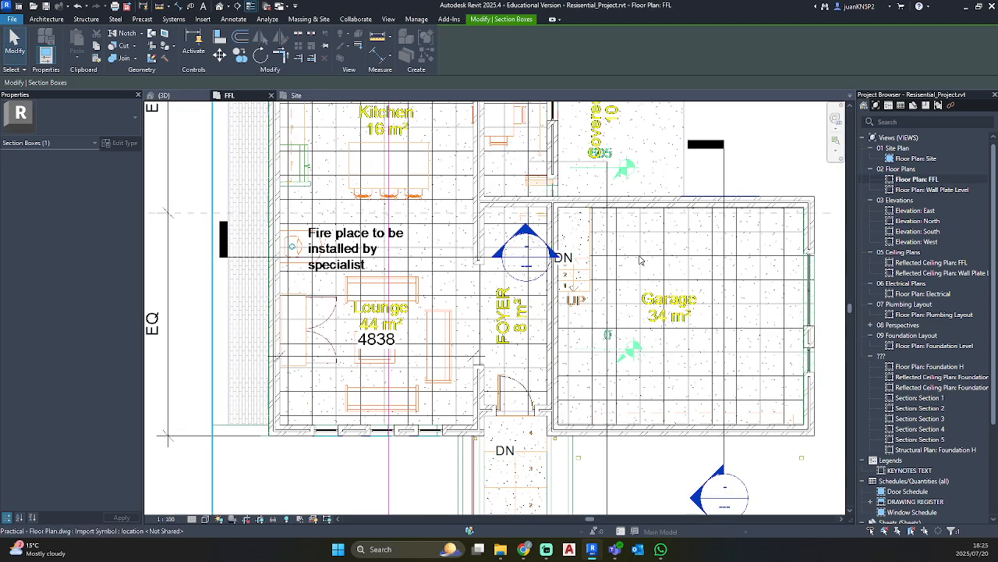
scroll(478, 260, "down", 5)
scroll(531, 325, "up", 1)
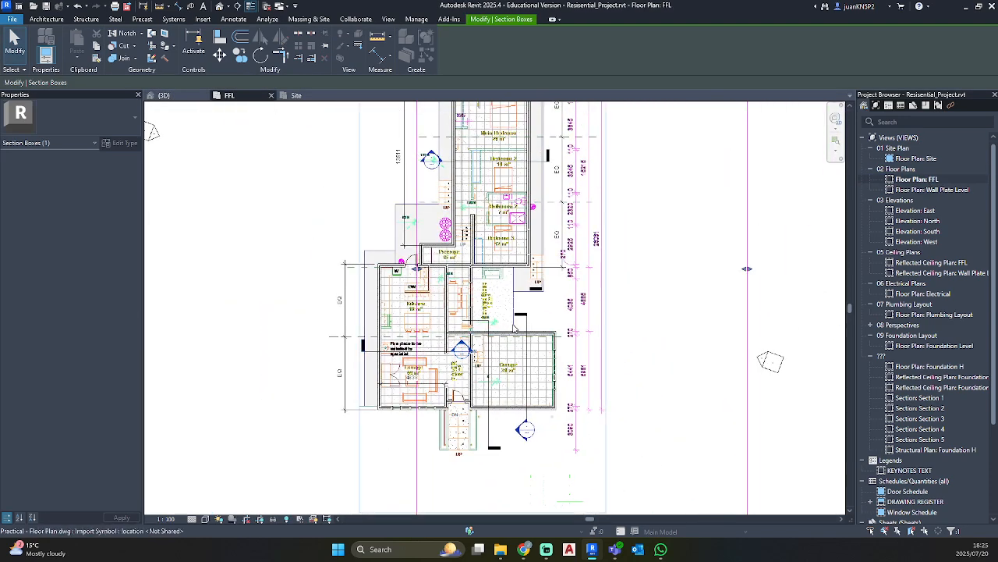
left_click(531, 325)
right_click(531, 324)
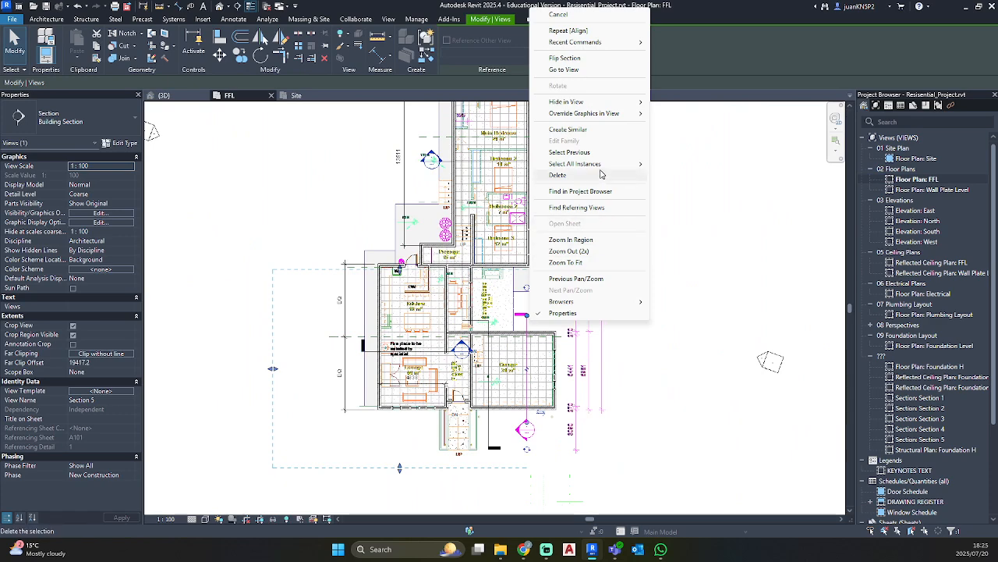
mouse_move(603, 167)
key("Escape")
key("Escape")
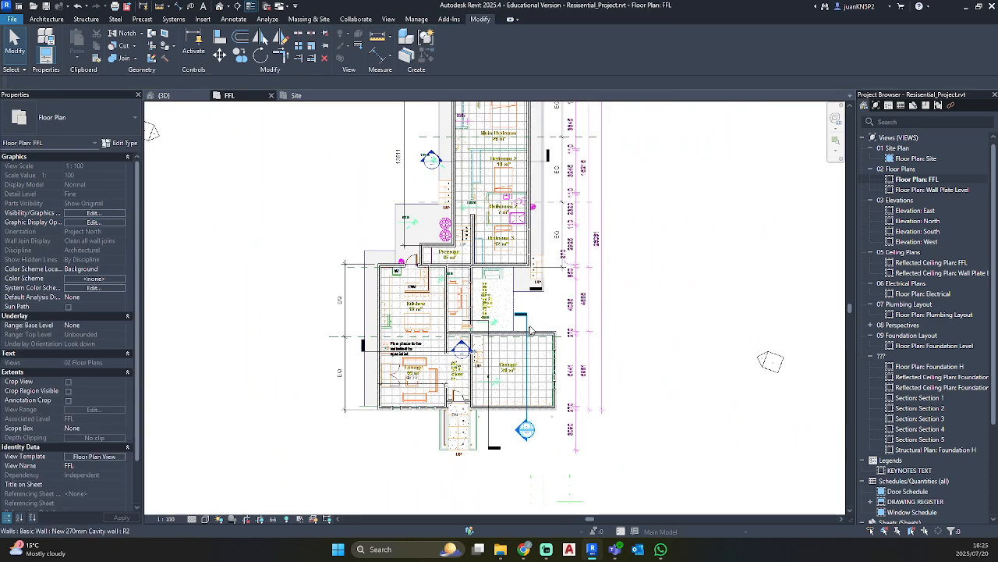
Step: Select all instances of the building section markers and hide these elements in the FFL floor plan
left_click(530, 326)
right_click(531, 326)
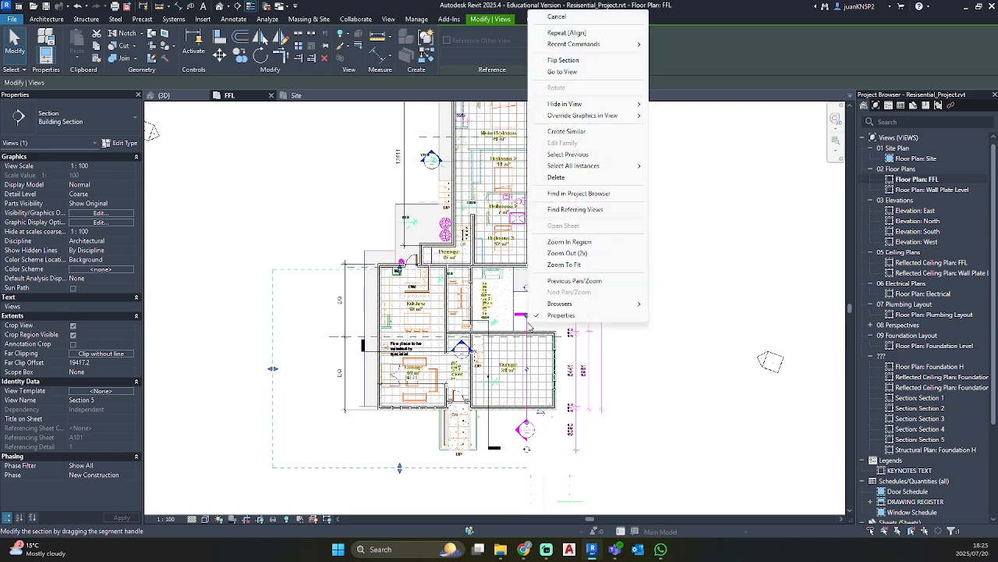
mouse_move(595, 169)
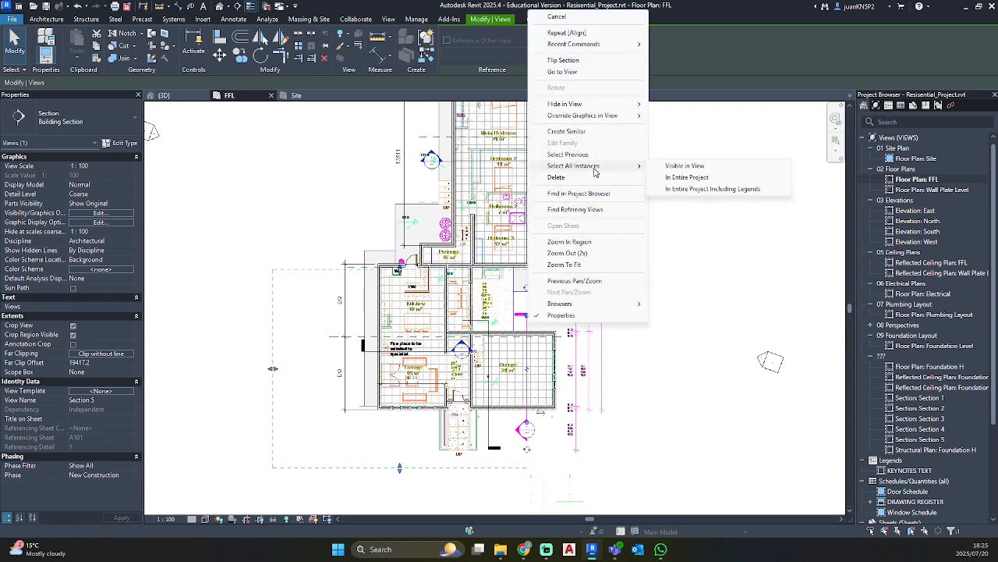
left_click(675, 173)
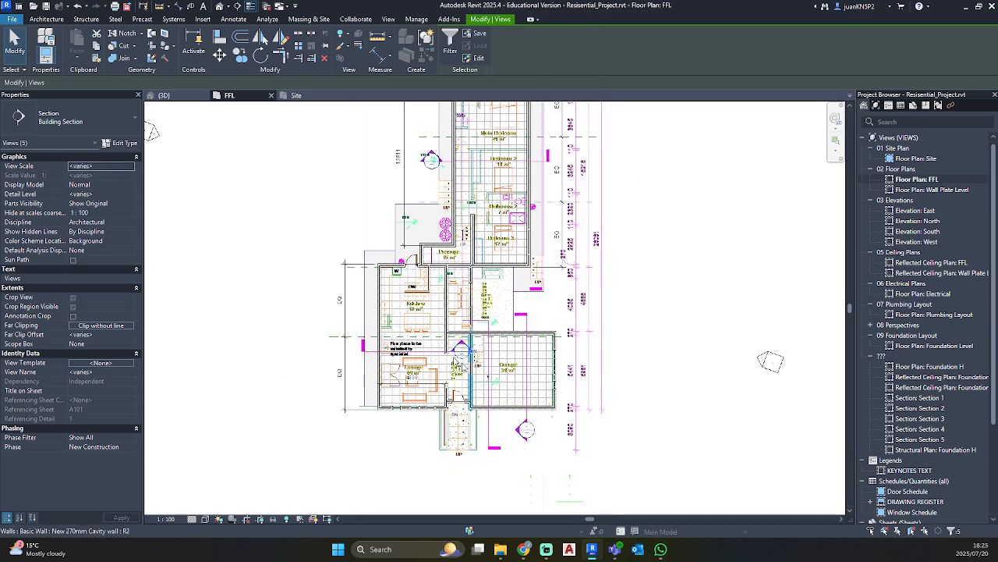
right_click(679, 305)
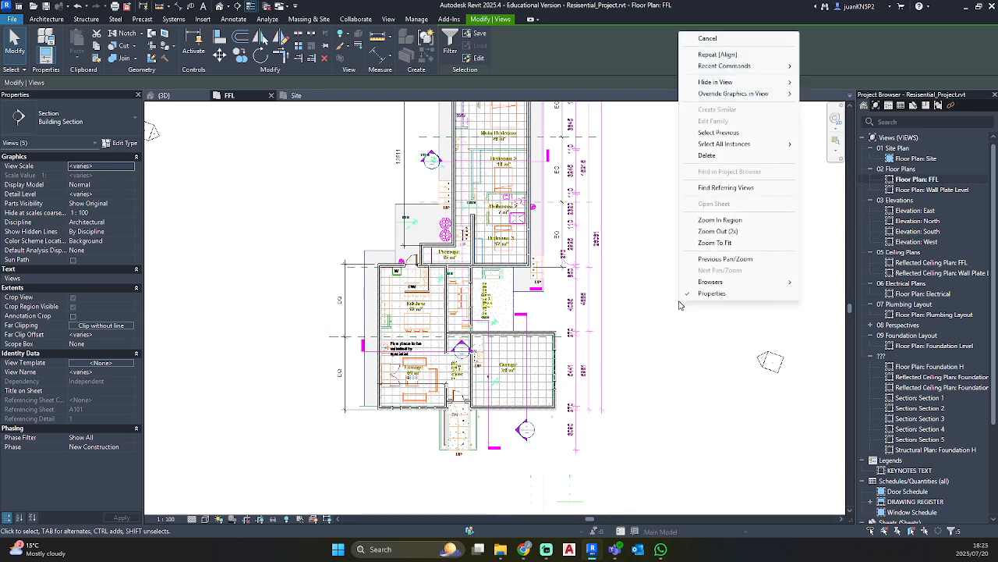
mouse_move(763, 82)
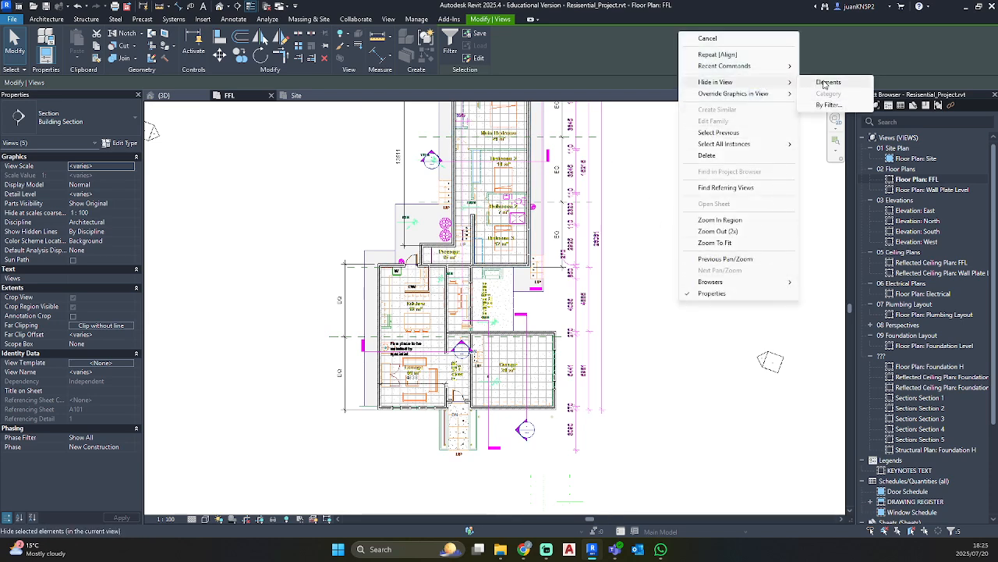
left_click(823, 81)
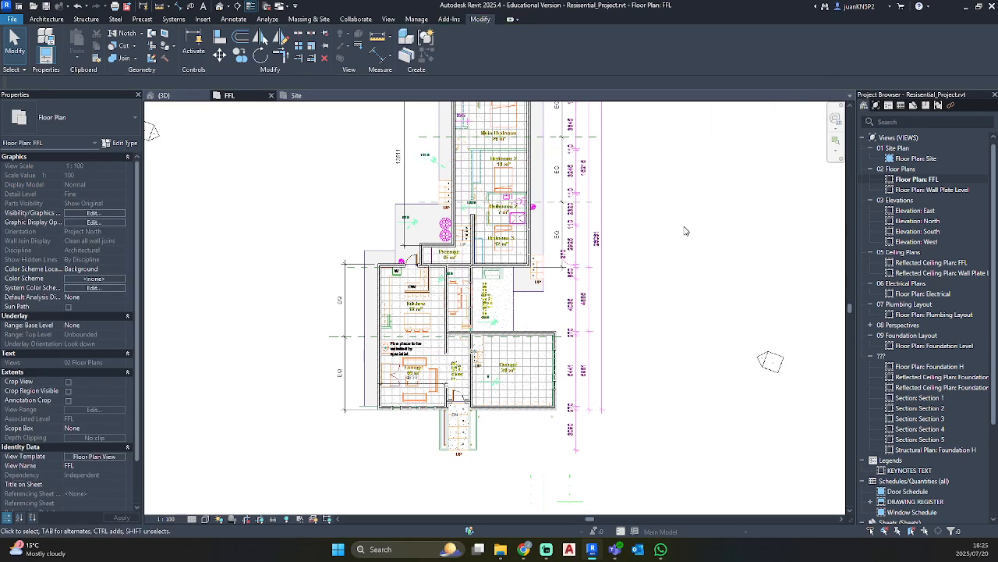
Step: Cut a rectangular wall opening about 4330 mm long in the cavity wall between the Kitchen and the dining area
middle_click_drag(685, 231, 572, 312)
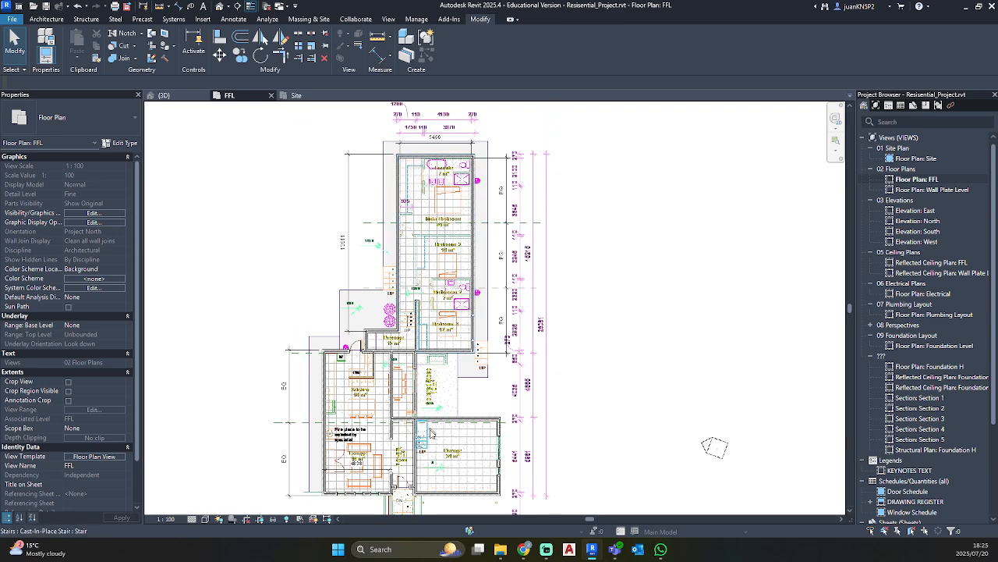
scroll(432, 441, "up", 4)
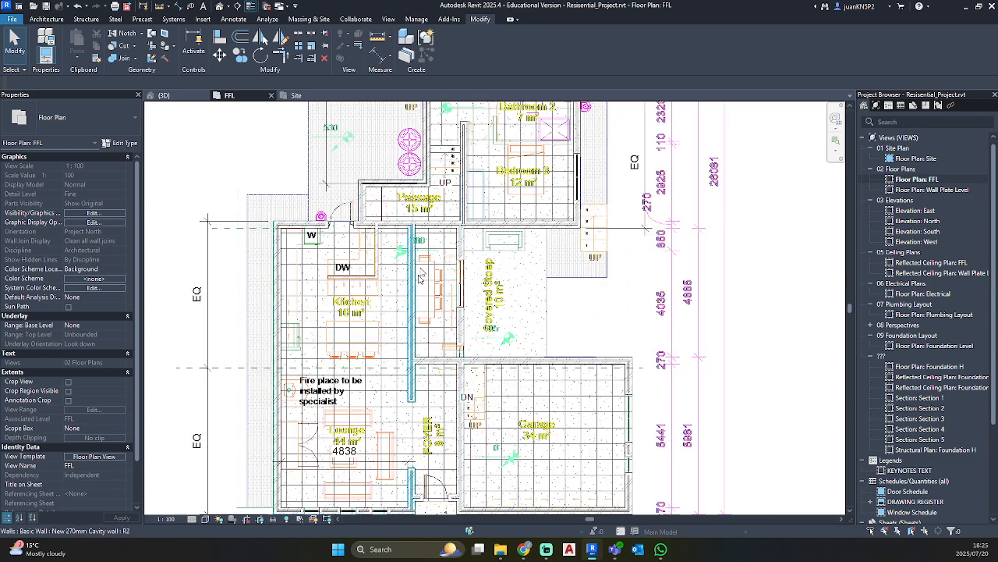
left_click(409, 439)
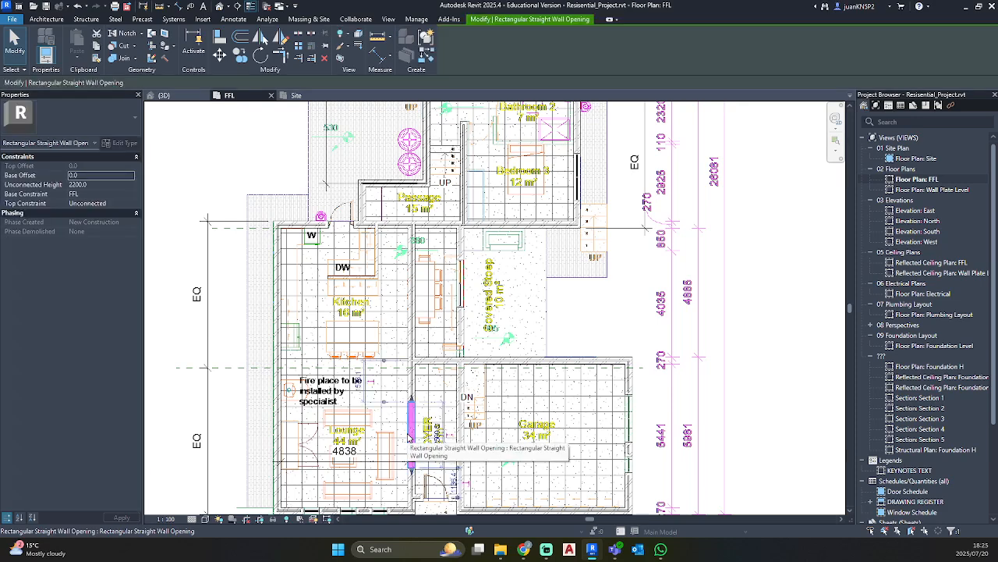
key("Escape")
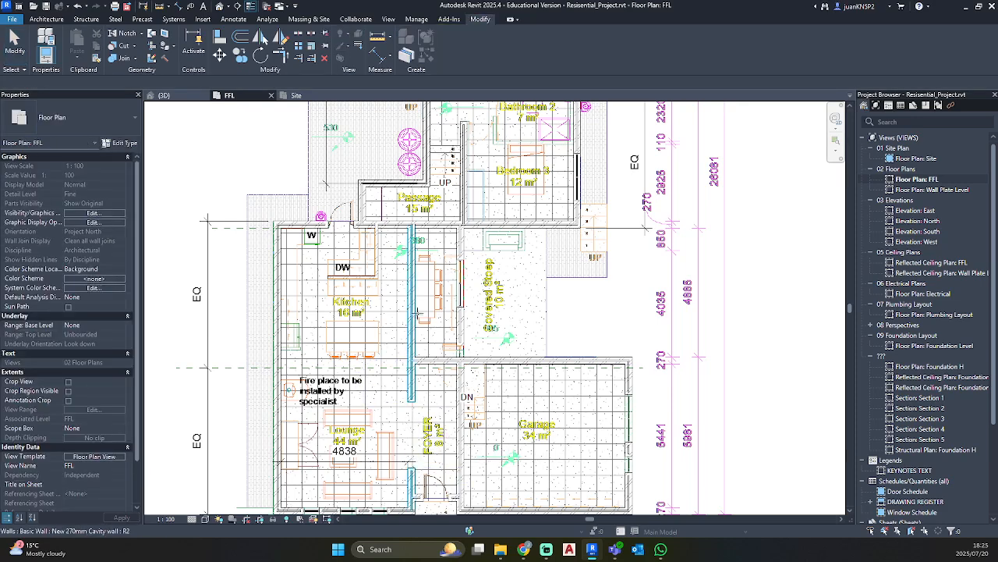
scroll(413, 270, "up", 5)
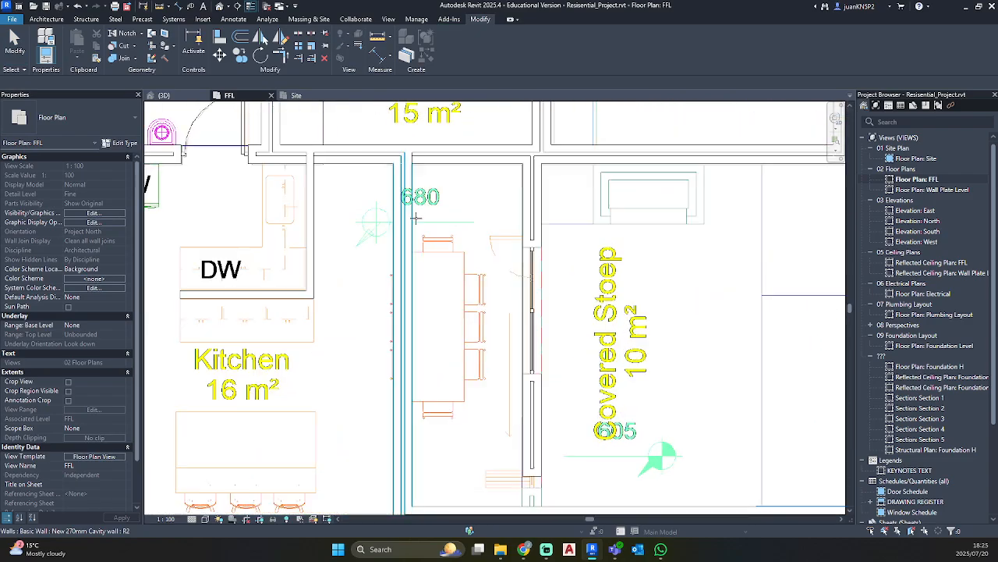
left_click(405, 191)
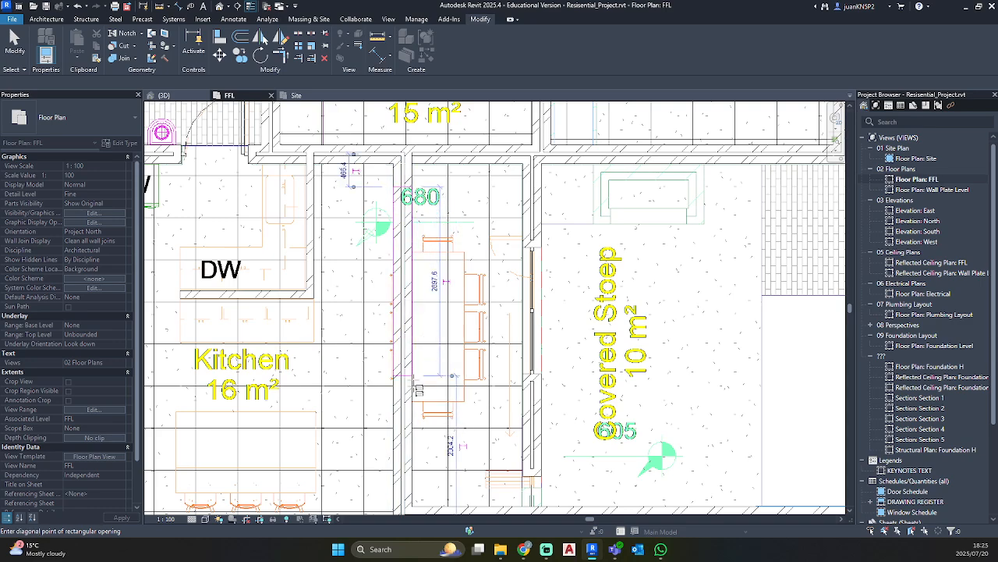
scroll(420, 412, "down", 1)
middle_click_drag(426, 432, 421, 350)
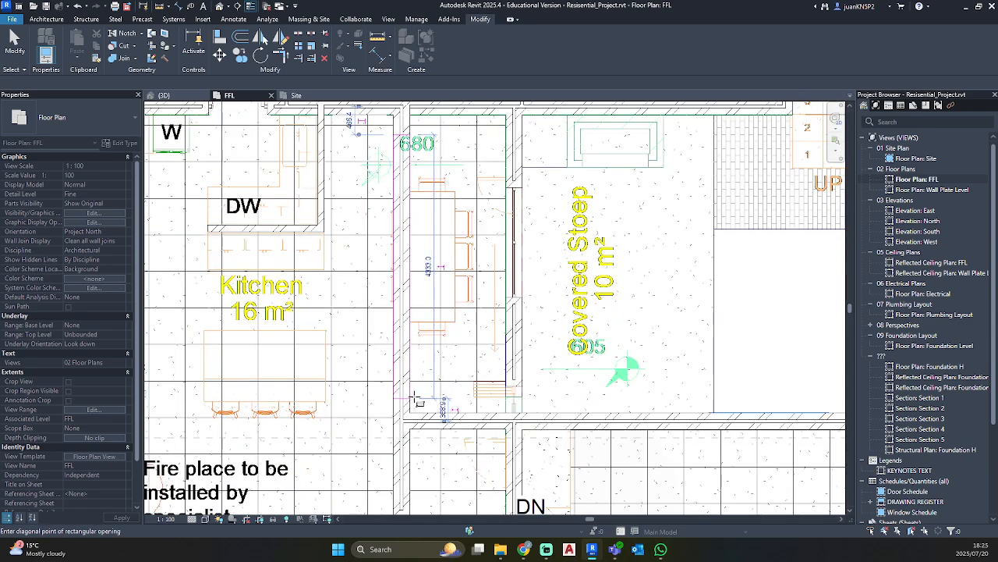
scroll(415, 398, "up", 1)
middle_click_drag(415, 397, 417, 489)
left_click(415, 489)
Step: Extend the dining-area opening's garage-side end to 180 mm from the adjoining wall's centreline
middle_click_drag(397, 409, 391, 287)
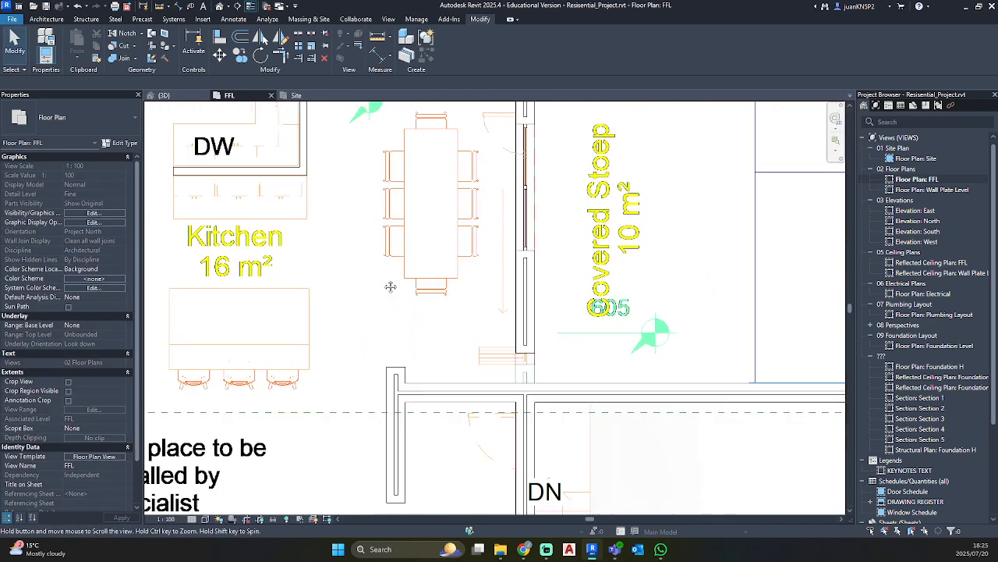
scroll(391, 287, "up", 2)
left_click(397, 402)
scroll(398, 400, "up", 2)
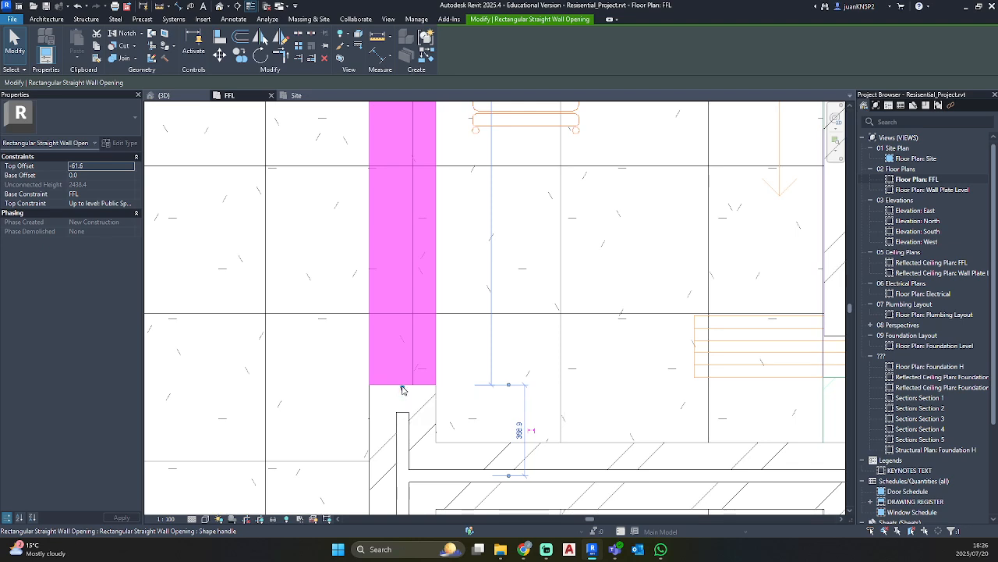
left_click_drag(403, 390, 403, 435)
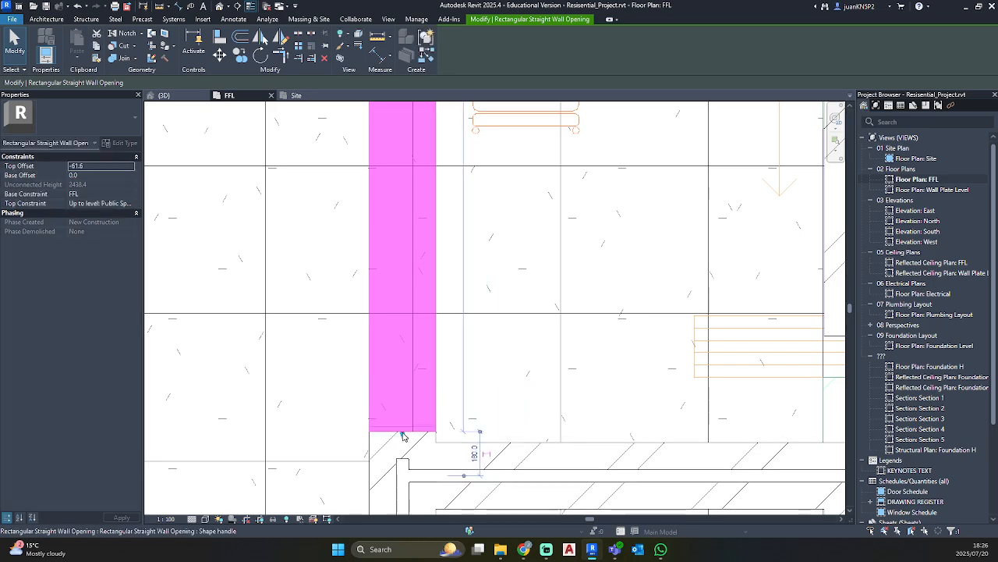
scroll(404, 436, "down", 5)
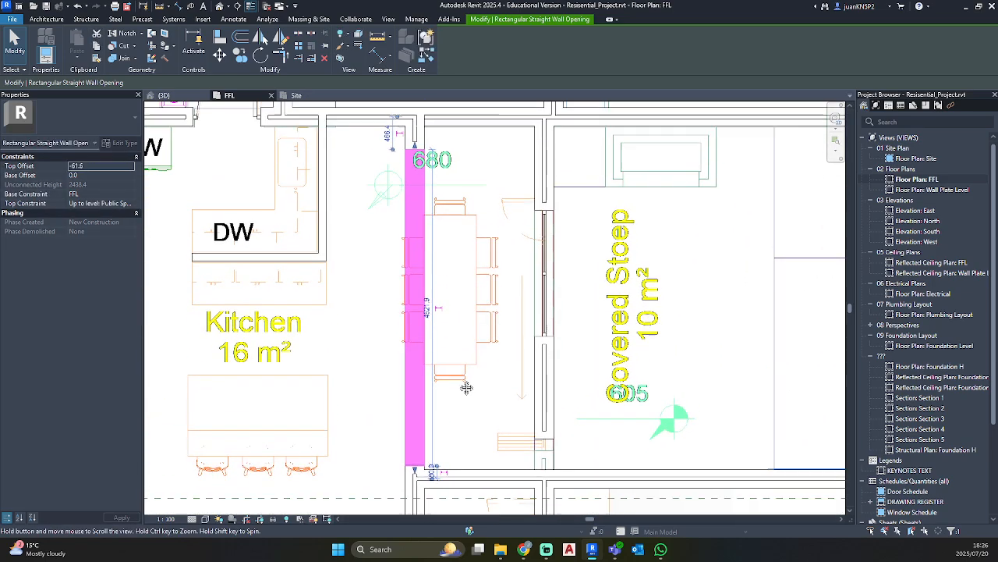
Step: Extend the dining-area opening's passage-side end to 260 mm from the Passage wall's centreline
scroll(441, 289, "up", 5)
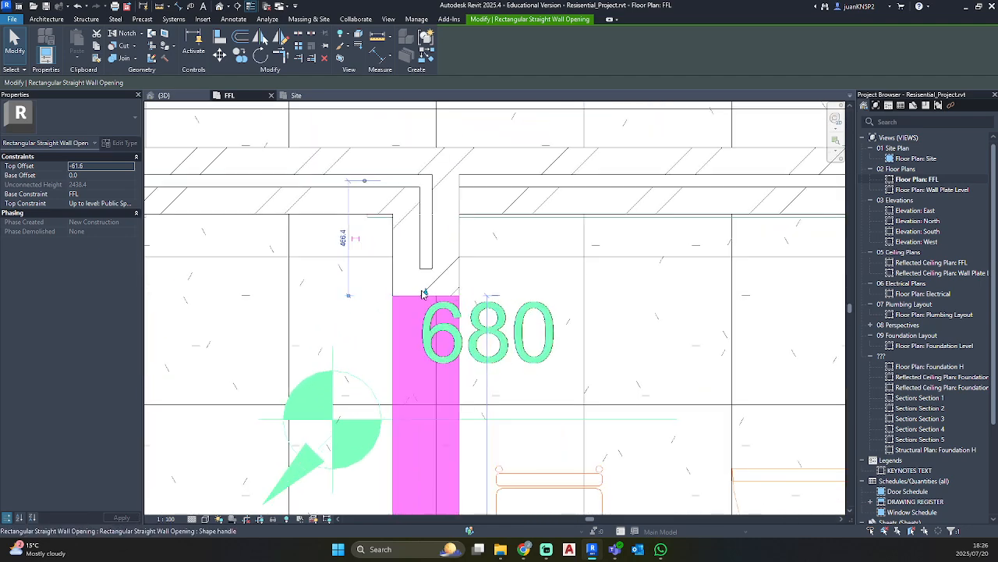
left_click_drag(426, 295, 426, 245)
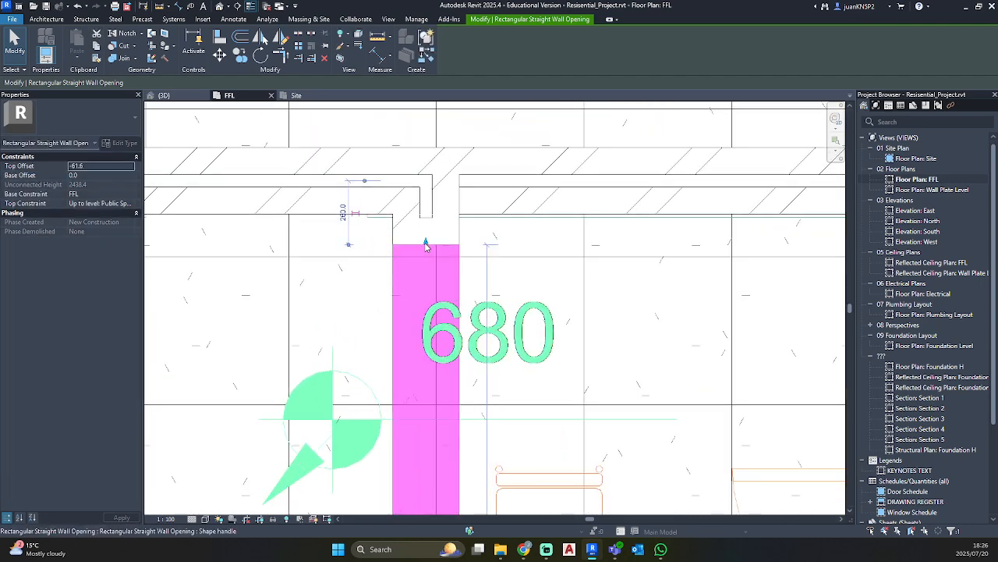
scroll(425, 246, "down", 5)
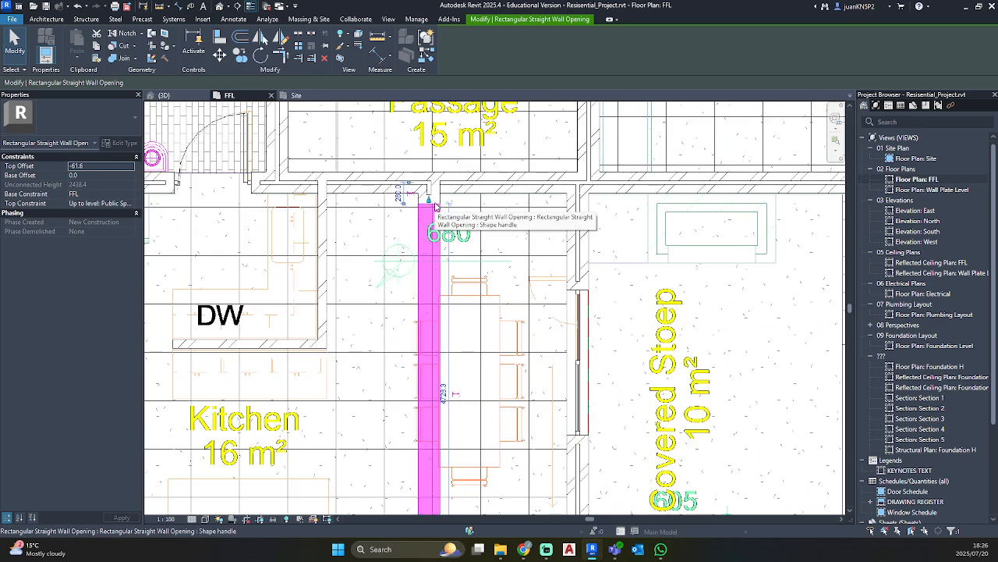
scroll(436, 207, "up", 2)
scroll(460, 297, "down", 2)
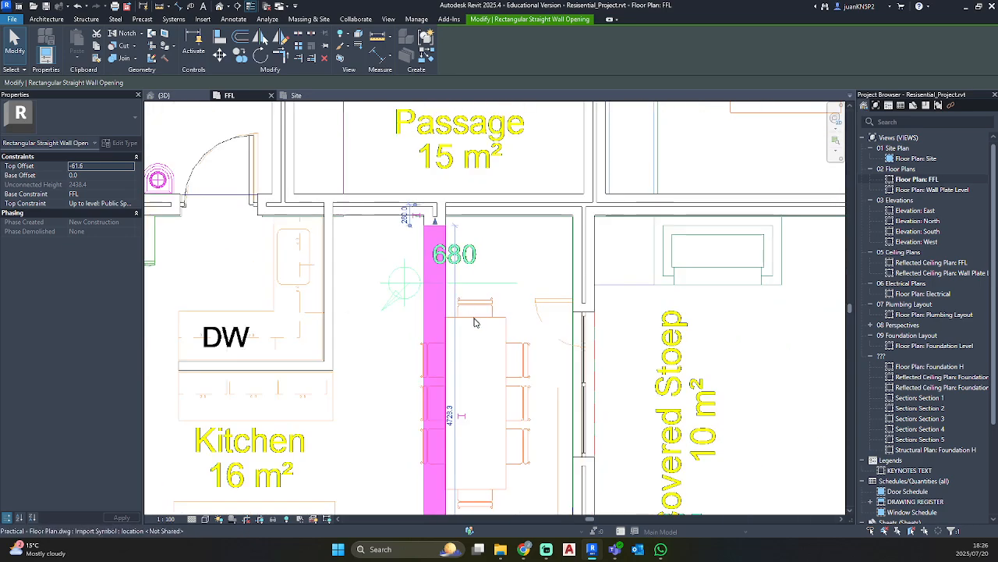
scroll(401, 260, "down", 3)
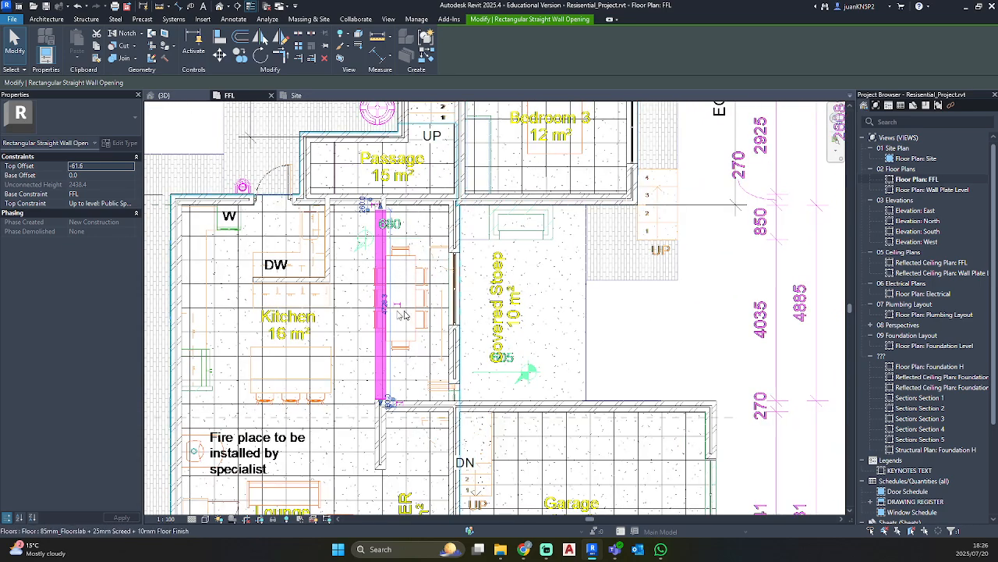
key("Escape")
scroll(386, 222, "up", 5)
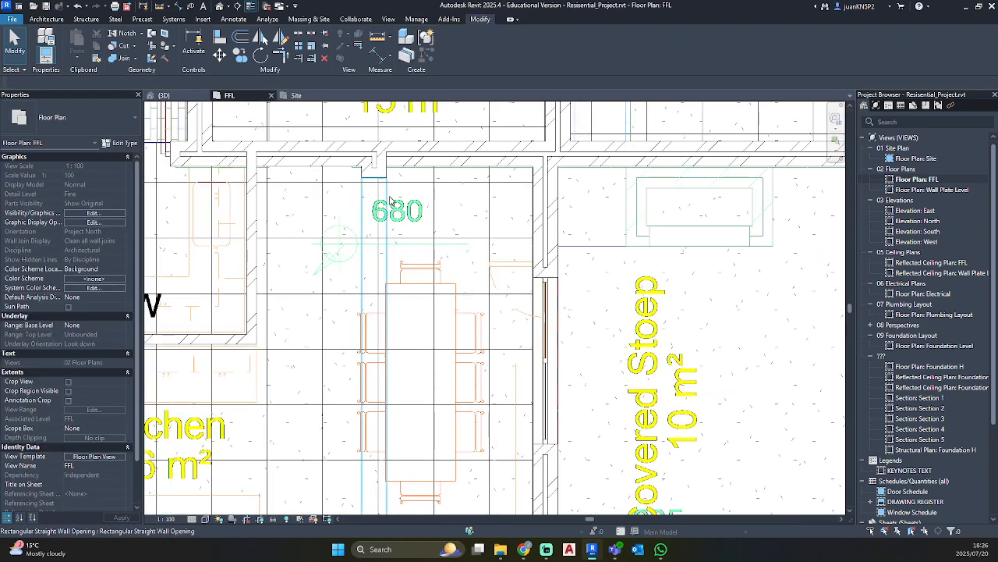
Step: Move the dining-area opening's passage-side end to 420 mm from the Passage wall's centreline
scroll(373, 181, "up", 3)
left_click(377, 178)
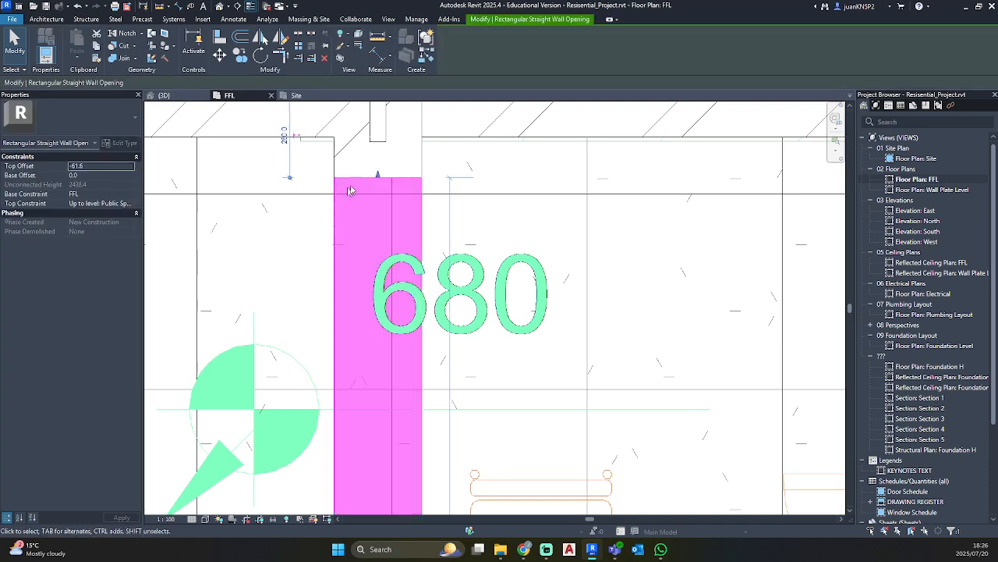
left_click_drag(377, 176, 379, 140)
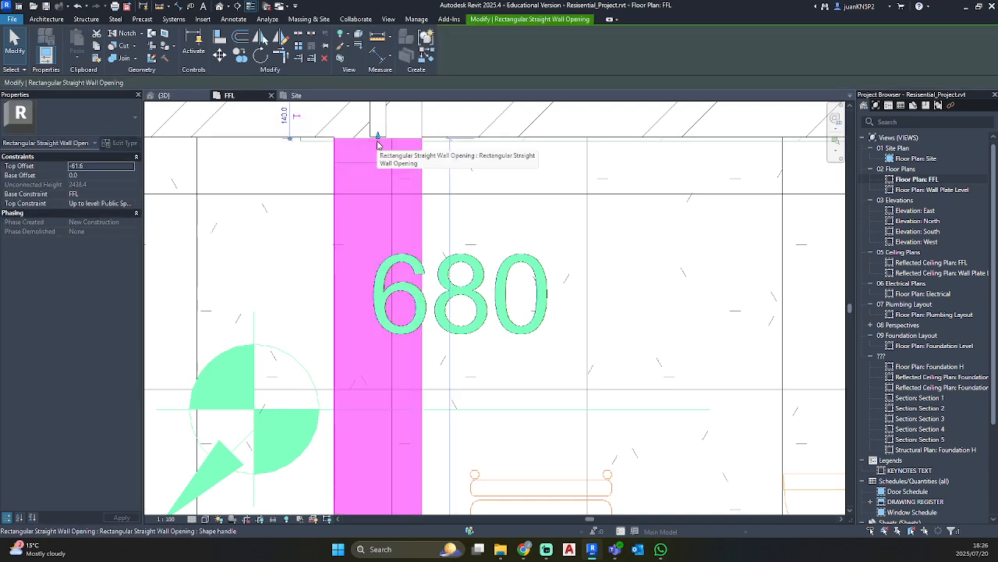
left_click_drag(378, 143, 377, 177)
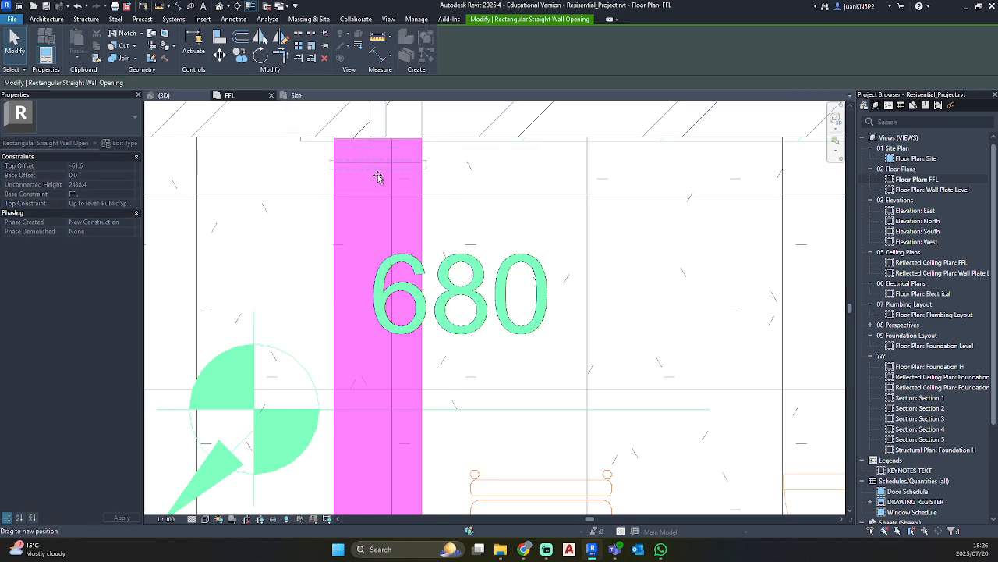
left_click_drag(383, 235, 383, 236)
scroll(384, 235, "down", 4)
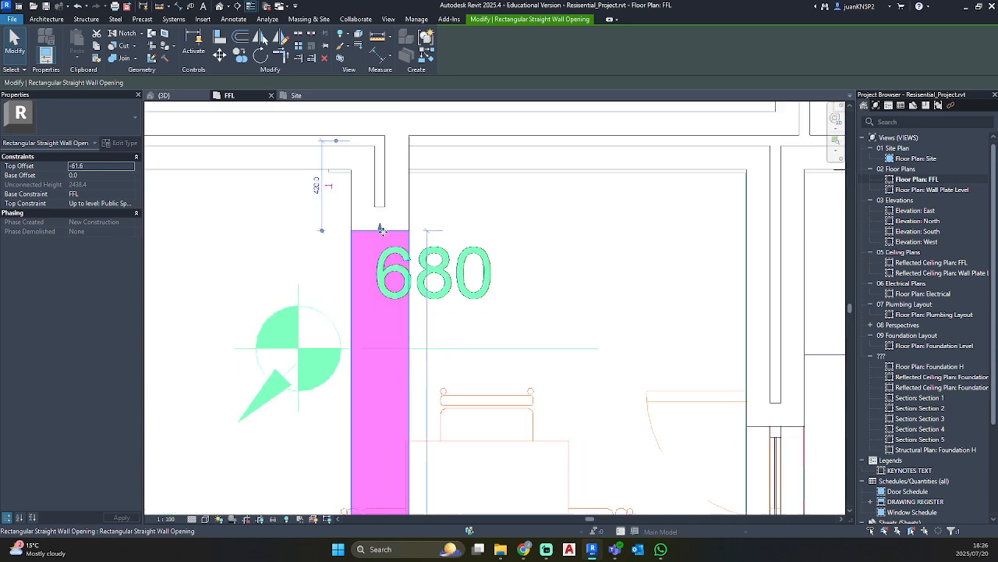
Step: Add an aligned dimension chain from the Passage wall face across both ends of the dining-area opening to the garage-side wall face
key("d")
key("i")
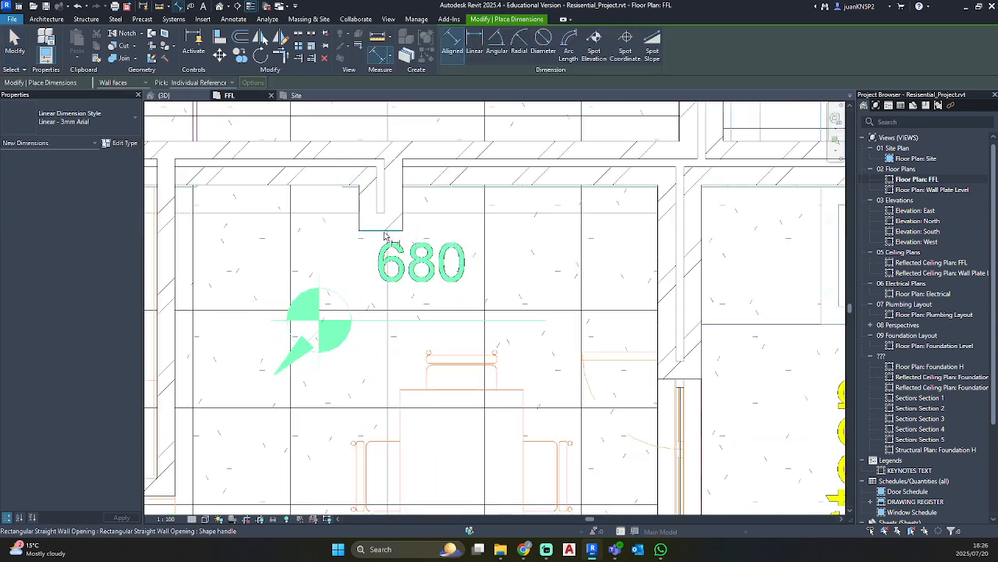
left_click(422, 193)
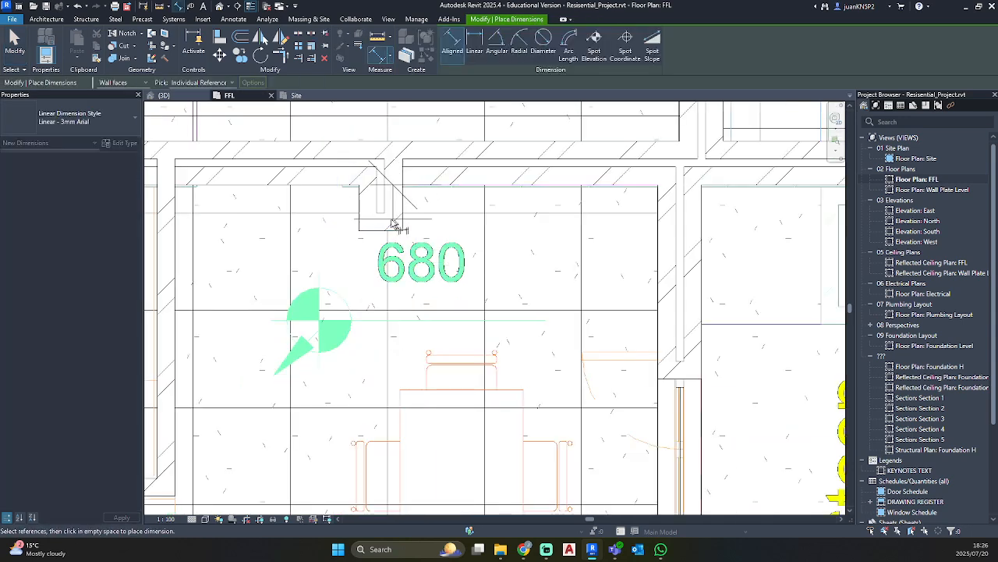
left_click(379, 232)
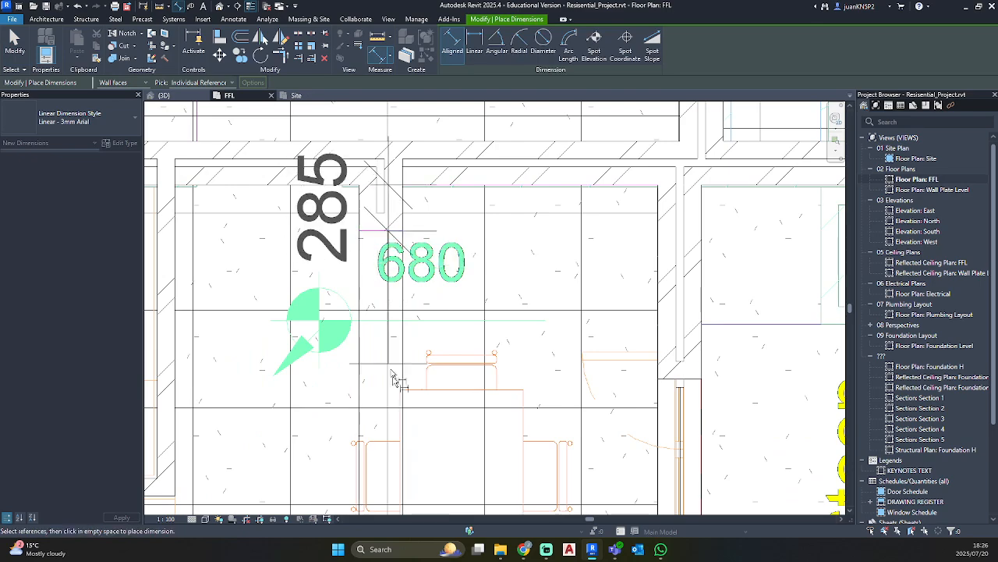
scroll(400, 376, "down", 2)
middle_click_drag(407, 345, 420, 14)
scroll(406, 354, "up", 2)
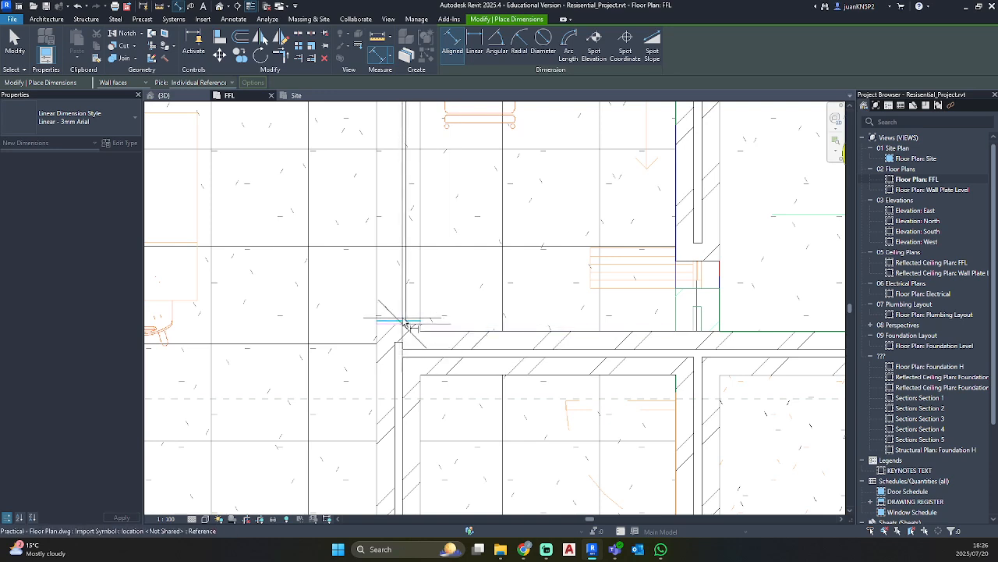
left_click(491, 332)
left_click(519, 231)
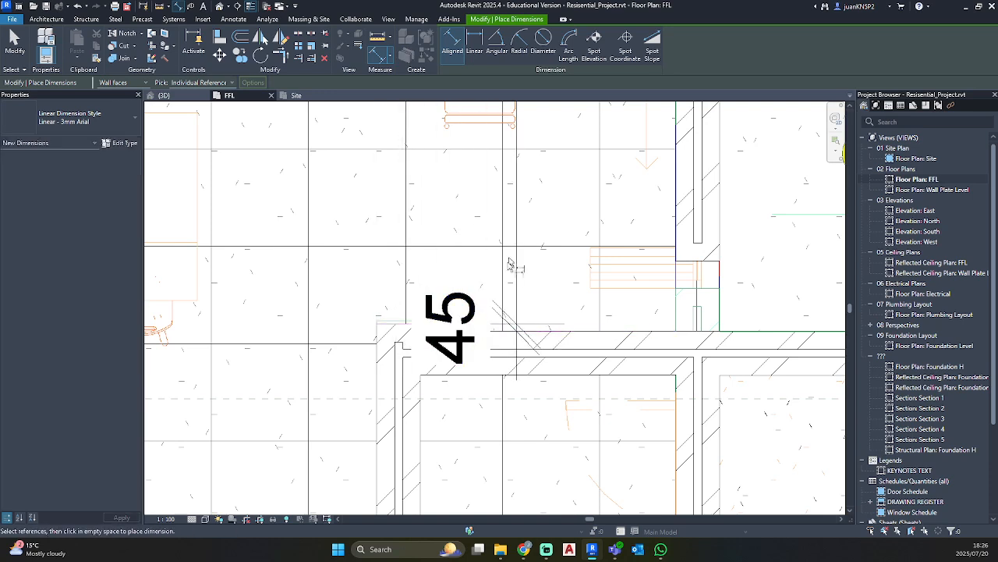
Step: Shift the dining-area opening's dimension chain a little further towards the Covered Stoep
key("Escape")
left_click(516, 266)
left_click_drag(517, 266, 555, 263)
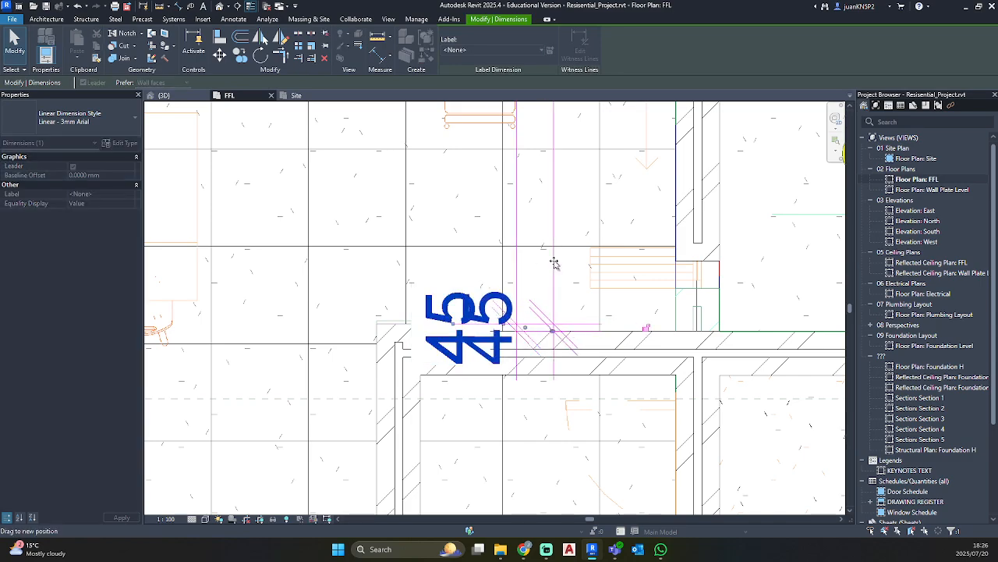
Step: Set the distance between the dining-area opening's garage-side end and the adjoining wall face to 300 mm
scroll(419, 303, "down", 2)
scroll(426, 189, "down", 1)
middle_click_drag(427, 190, 424, 396)
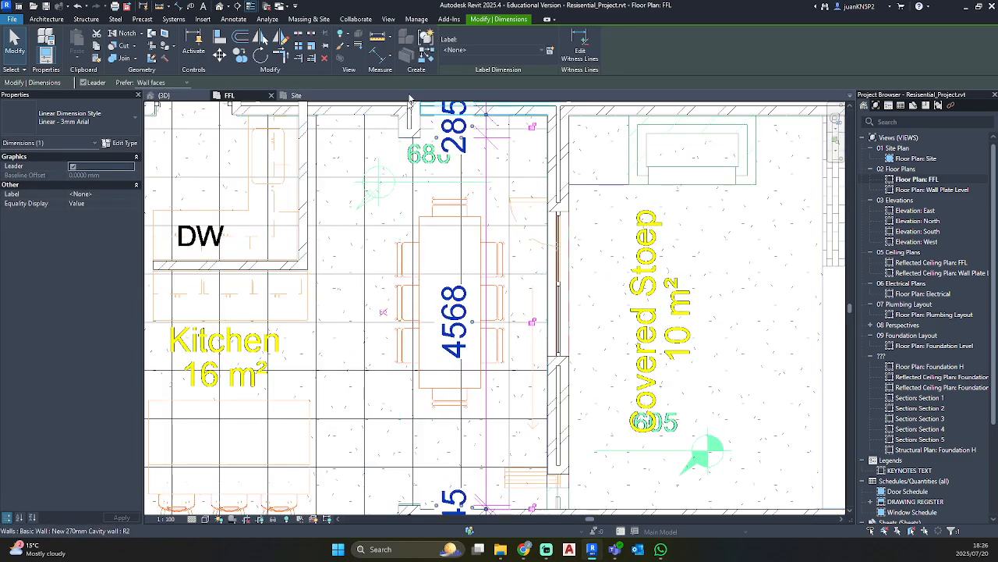
scroll(407, 359, "down", 1)
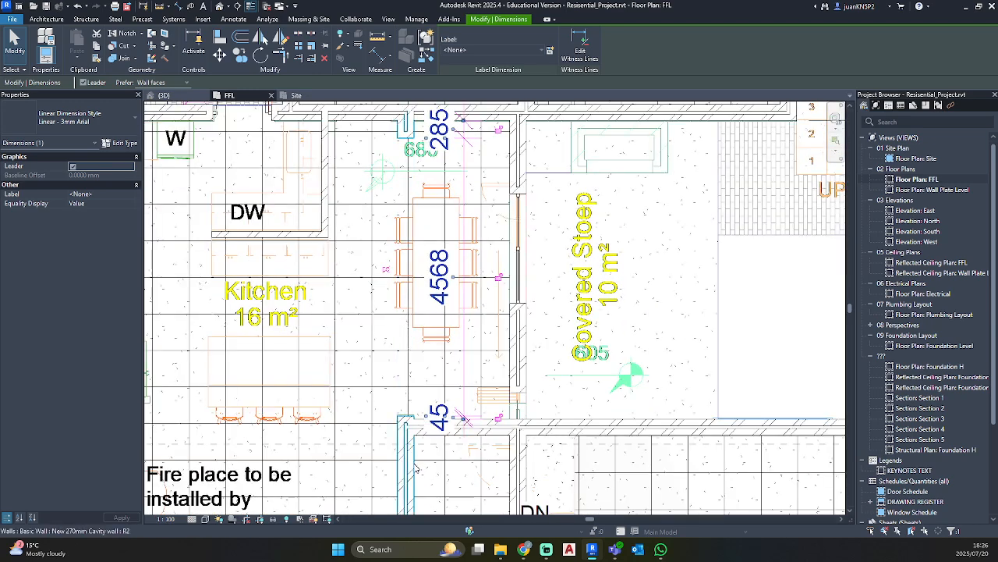
scroll(411, 113, "down", 3)
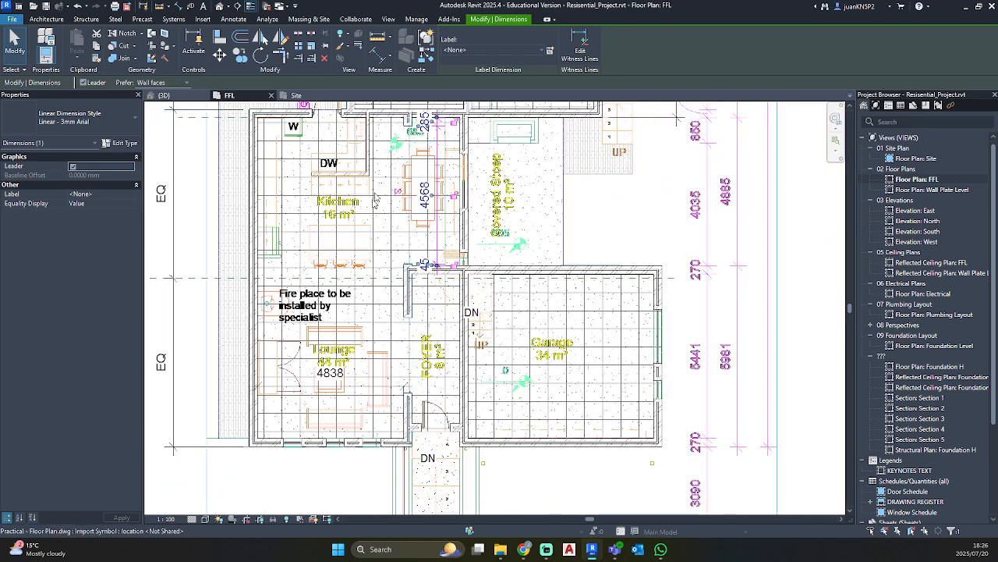
scroll(393, 250, "up", 2)
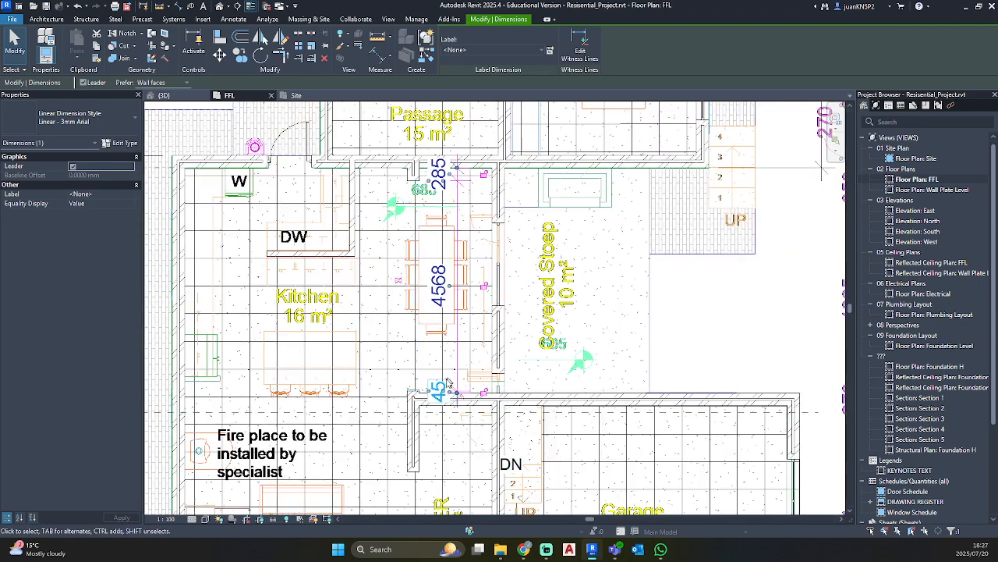
scroll(440, 390, "up", 2)
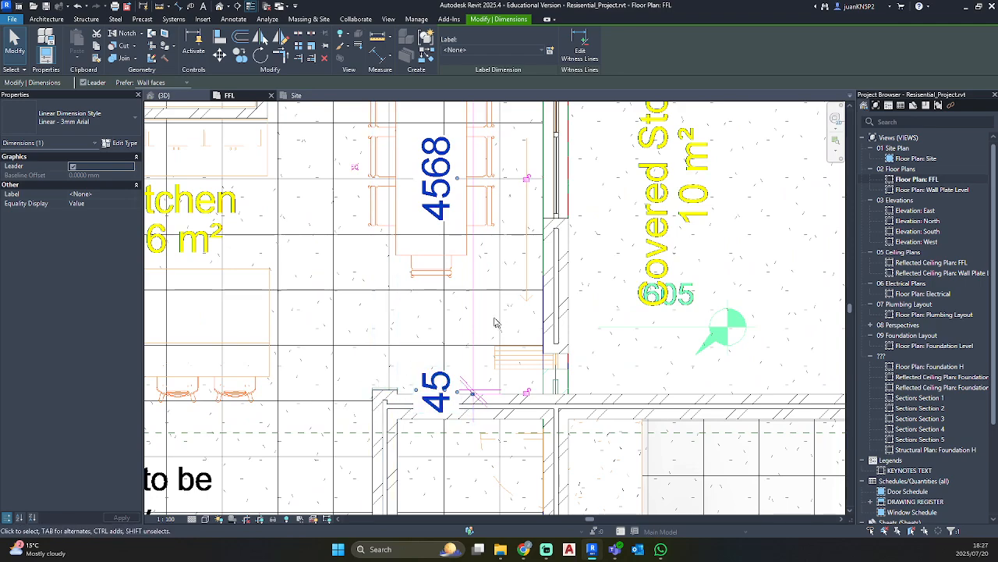
scroll(404, 367, "down", 2)
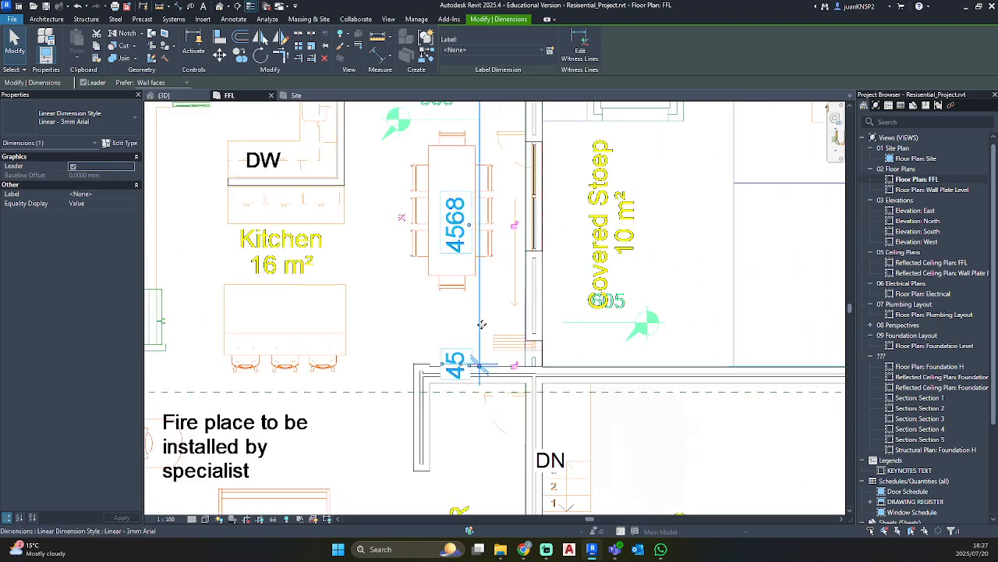
left_click(433, 325)
scroll(459, 365, "up", 5)
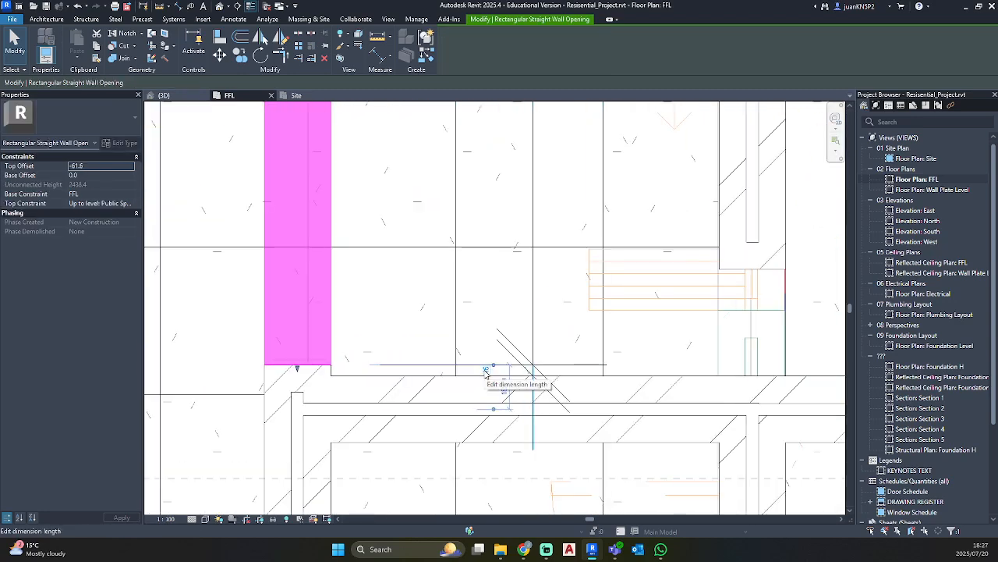
left_click(485, 371)
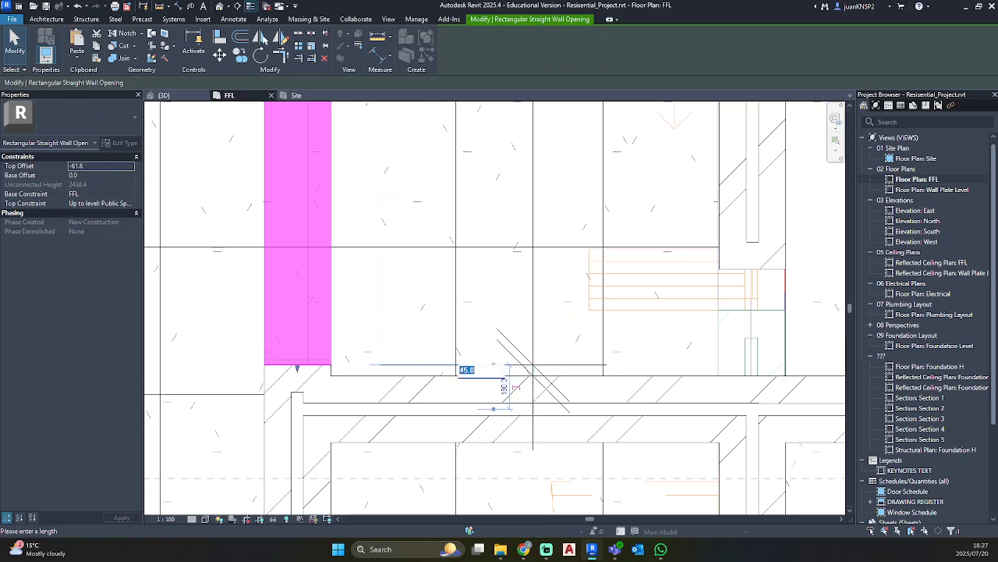
key("Return")
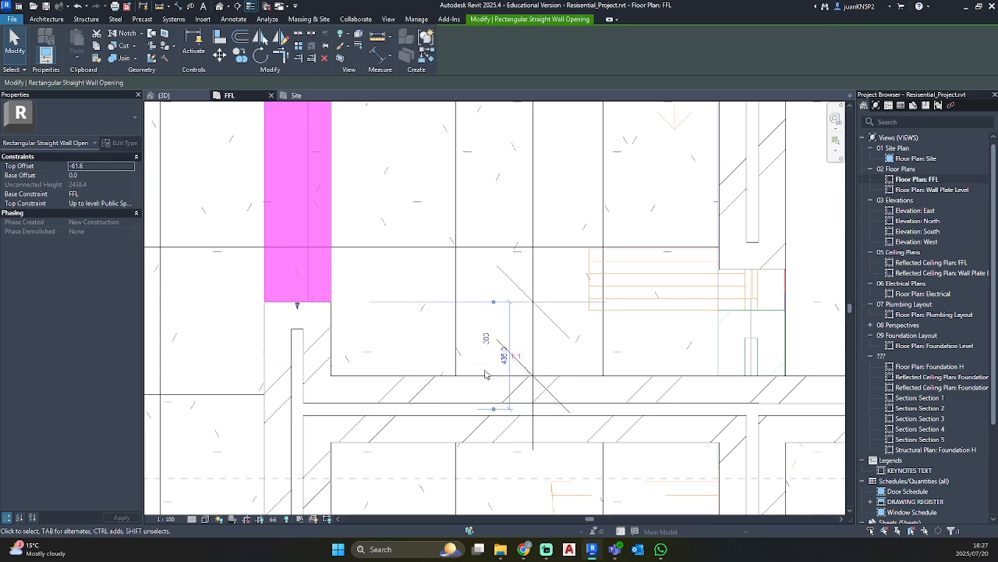
Step: Shorten the dining-area opening at its passage-side end, leaving a 380 mm wall stub from the Passage wall face
scroll(445, 391, "down", 3)
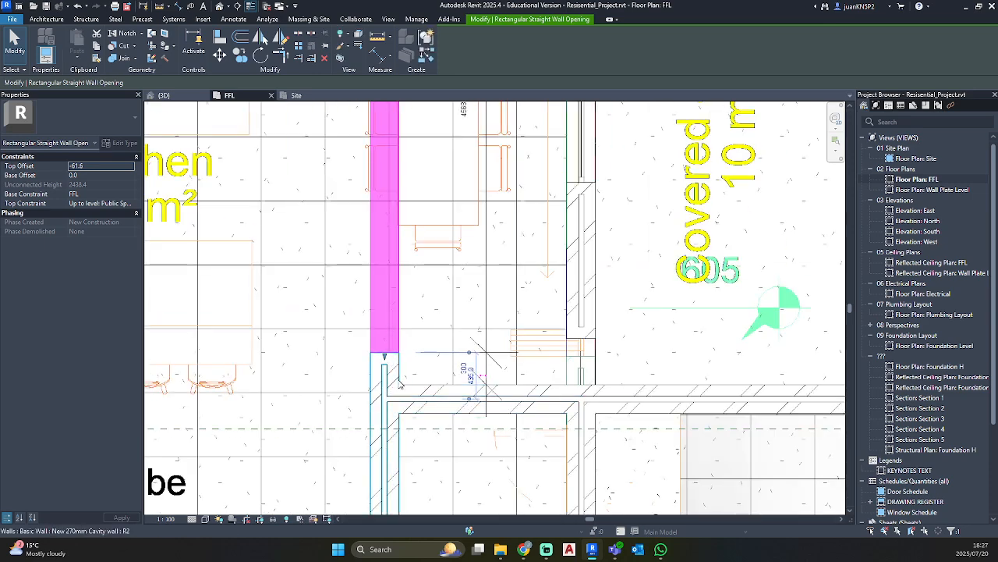
scroll(399, 383, "down", 3)
middle_click_drag(382, 141, 375, 321)
scroll(373, 330, "up", 3)
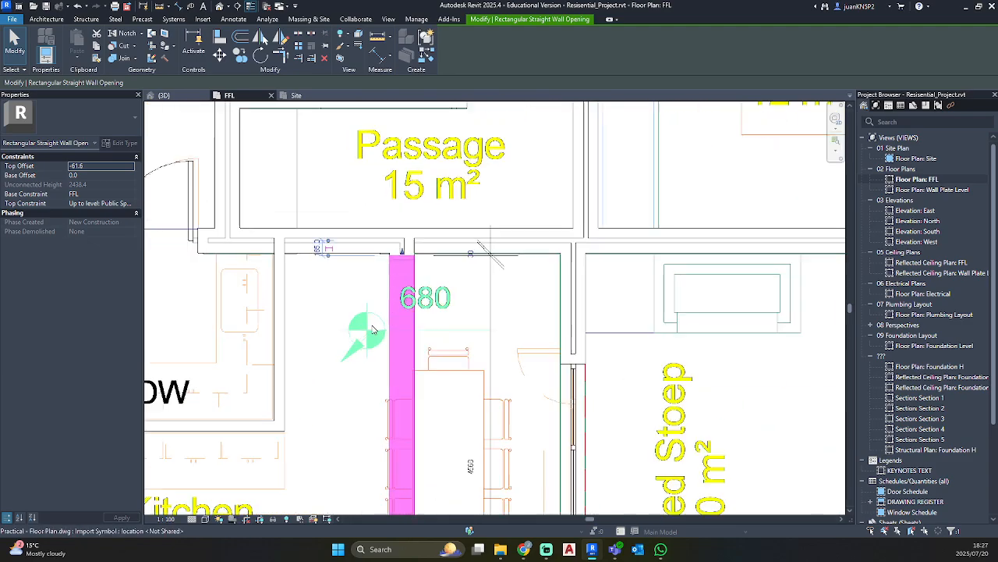
scroll(372, 330, "up", 1)
left_click_drag(407, 242, 407, 250)
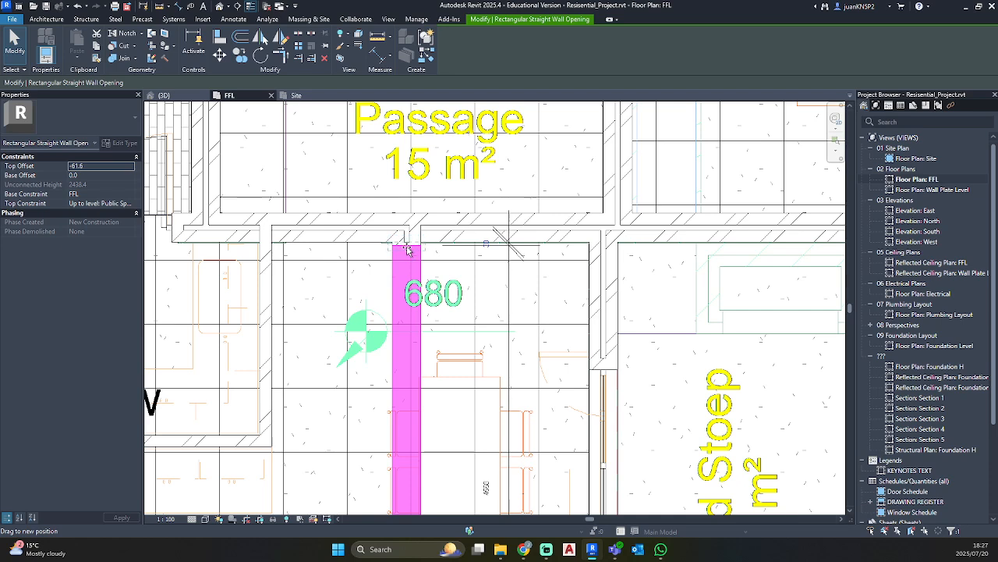
left_click_drag(409, 286, 407, 282)
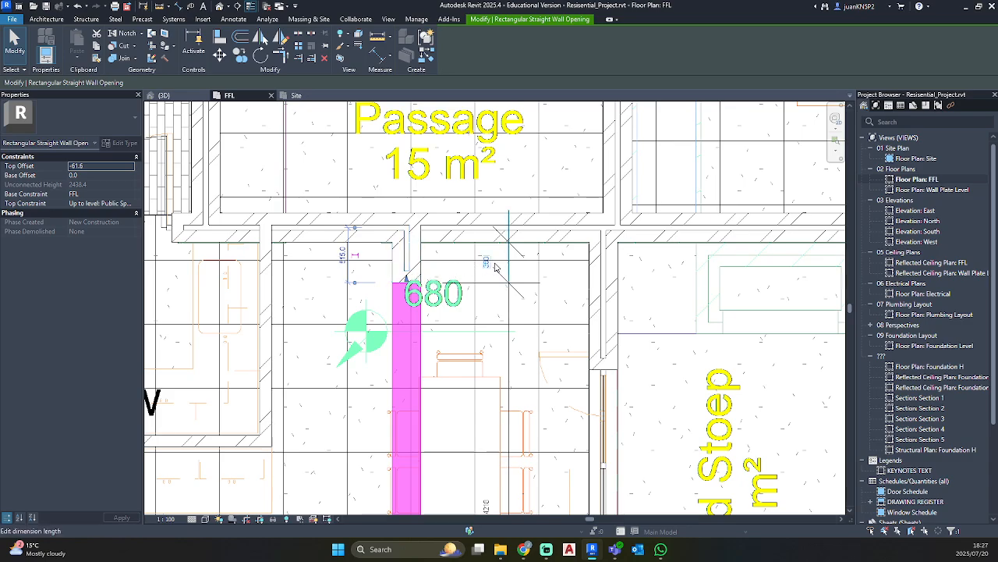
Step: Open Calculator and subtract 80 from the opening length of 4218
scroll(476, 297, "down", 3)
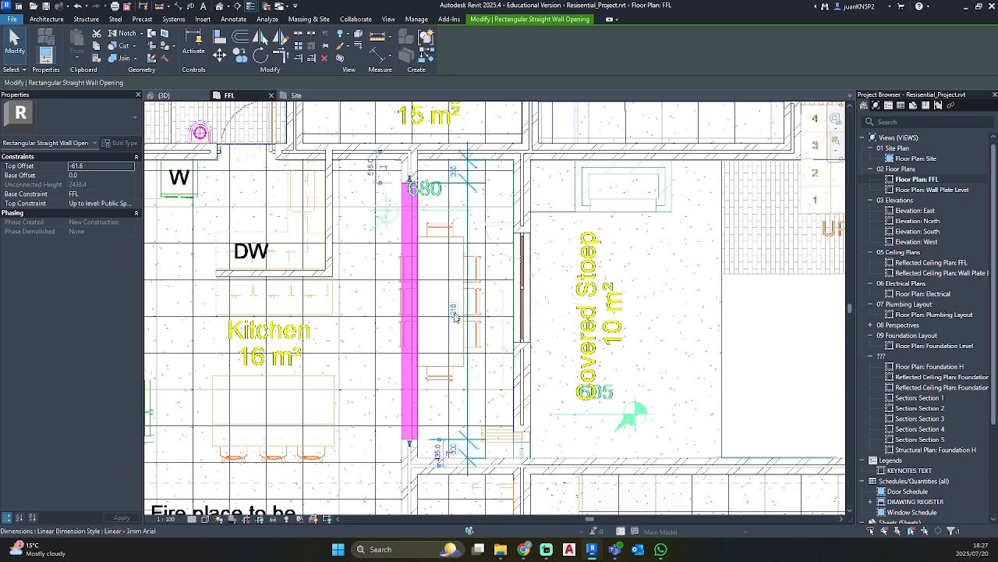
left_click(390, 549)
left_click(414, 196)
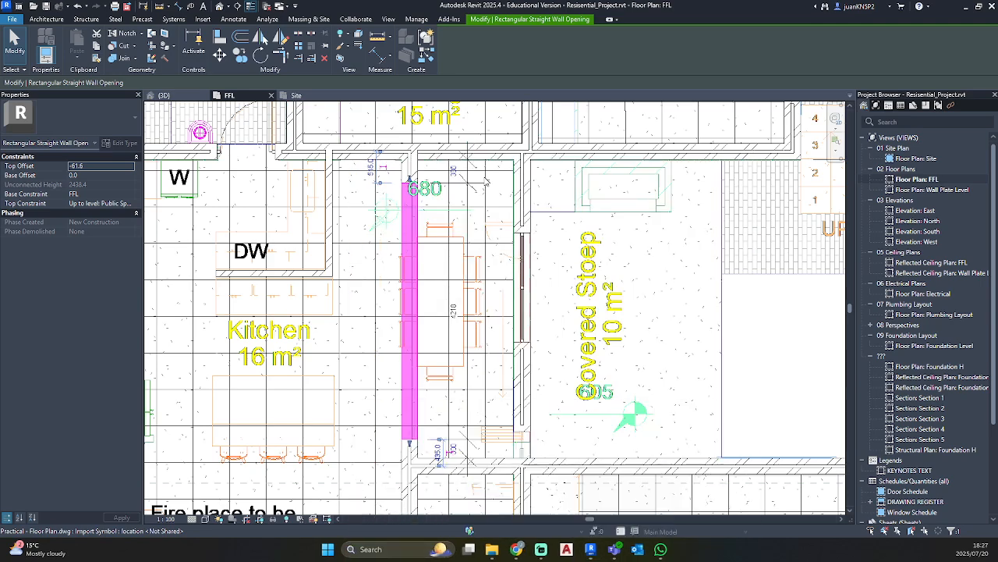
left_click_drag(576, 126, 703, 121)
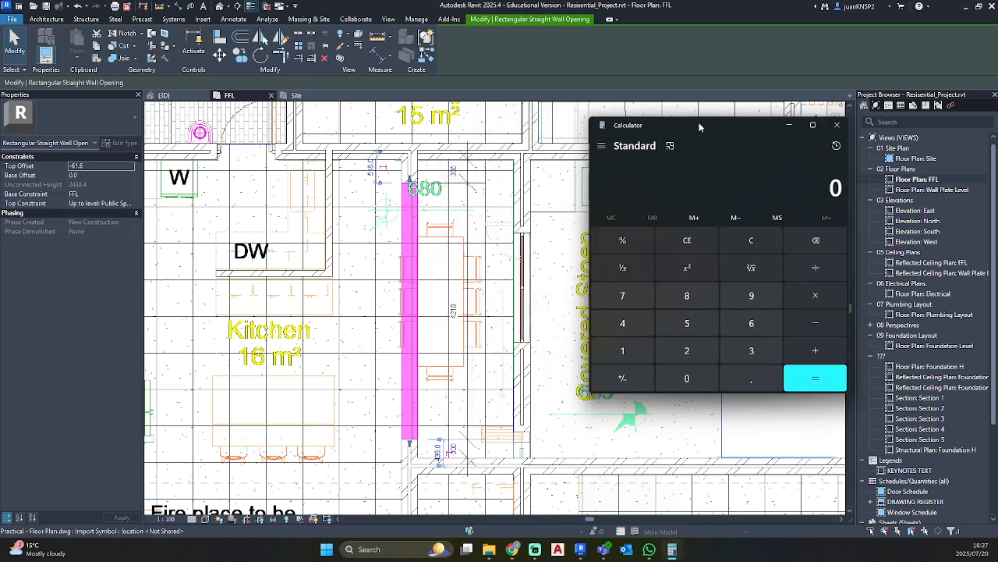
type("4218 -")
key("Return")
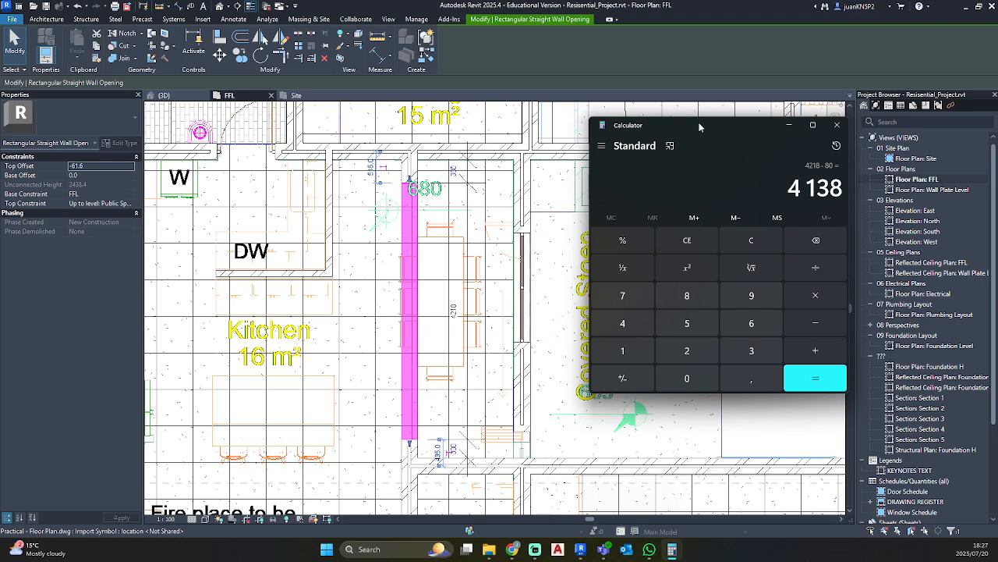
Step: Return to the Revit floor plan and try to edit the dining-area opening's length dimension
left_click(460, 331)
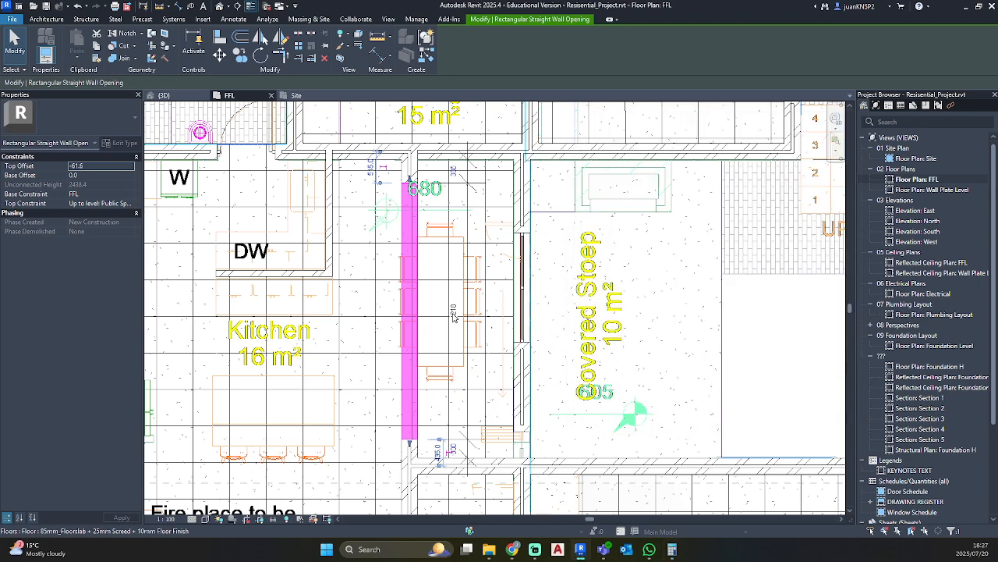
left_click(451, 316)
key("Escape")
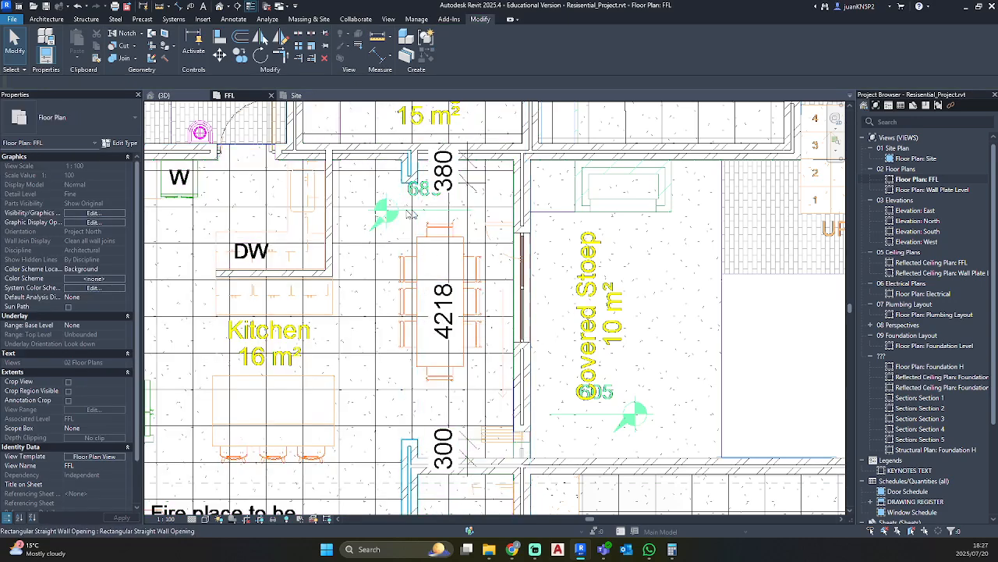
left_click(410, 271)
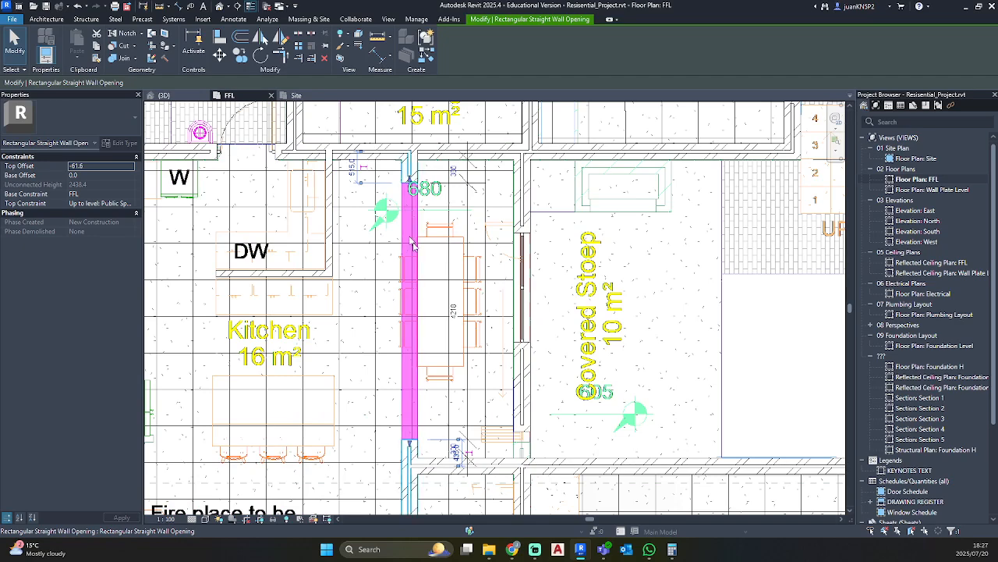
left_click(454, 312)
key("Escape")
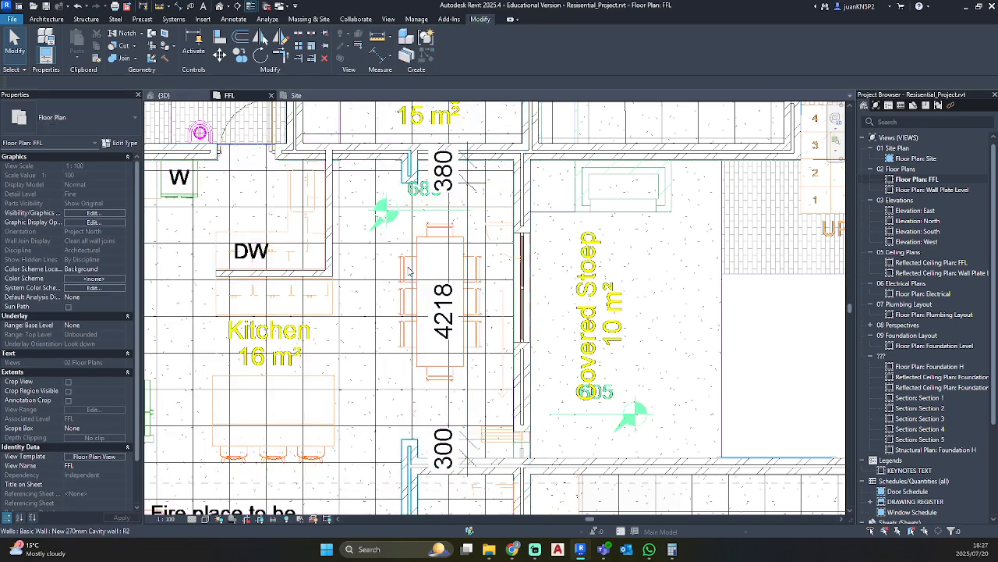
left_click(404, 271)
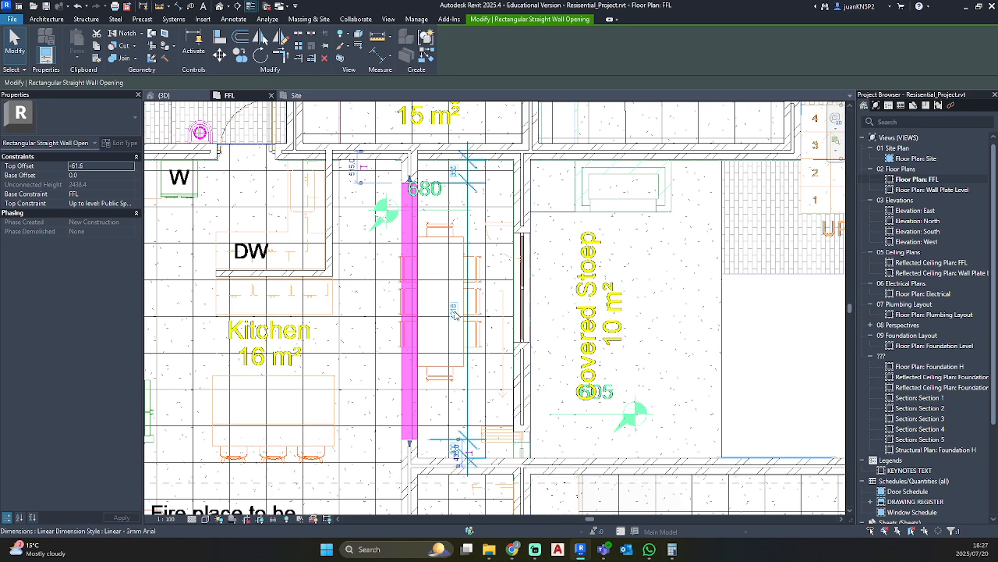
key("Escape")
Step: Set the dining-area opening's top constraint to Unconnected with an unconnected height of 2200 mm
left_click(406, 282)
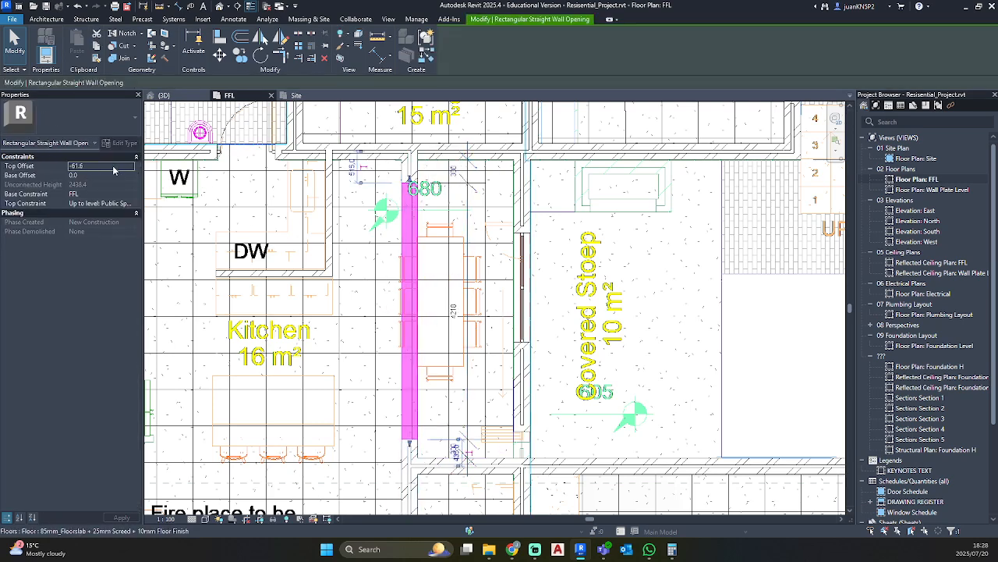
left_click(131, 204)
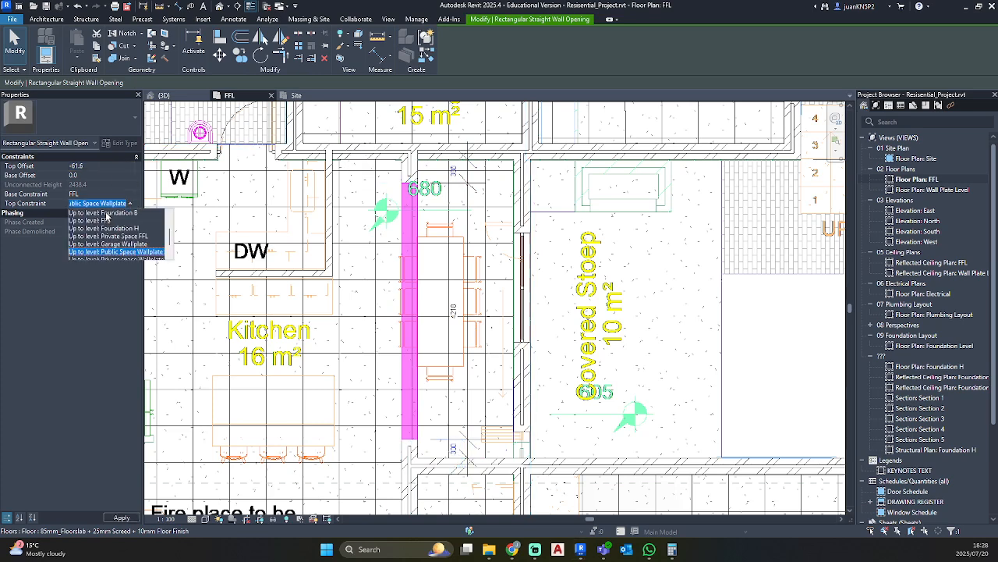
scroll(107, 222, "up", 2)
left_click(93, 213)
left_click(95, 185)
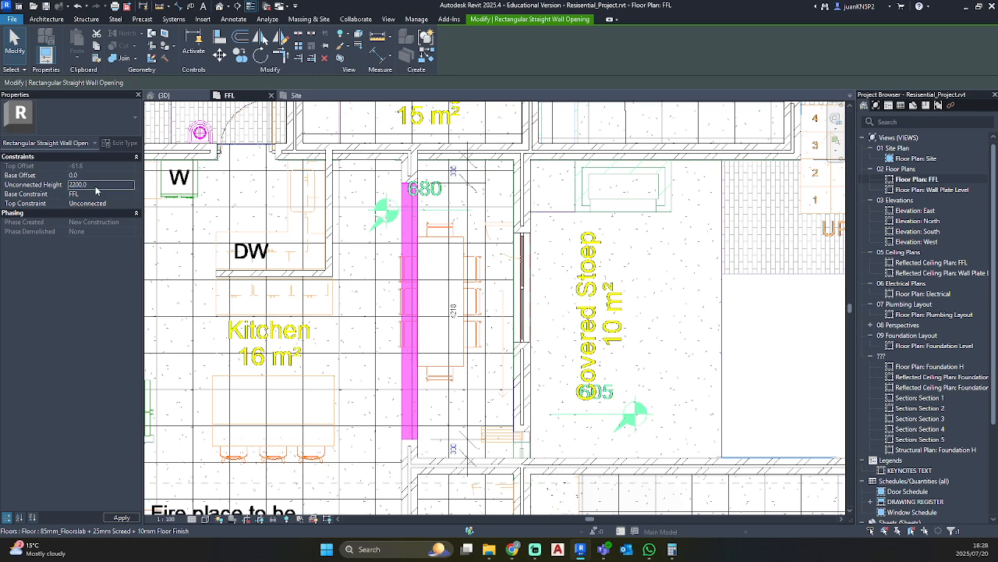
Step: Extend the dining-area opening at its passage-side end, leaving a 300 mm wall stub from the Passage wall face
left_click(455, 315)
left_click(398, 186)
left_click(399, 197)
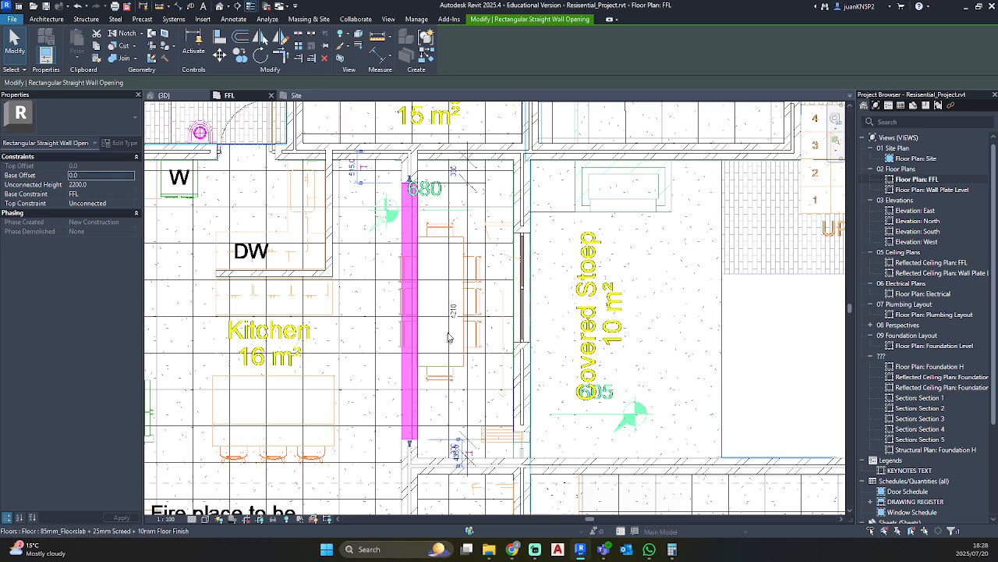
scroll(405, 177, "up", 4)
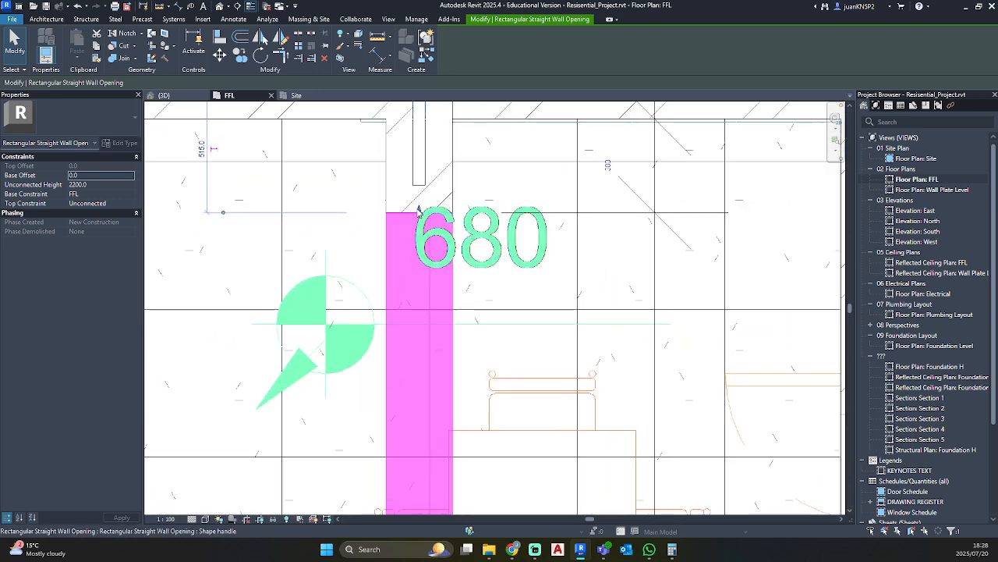
mouse_move(419, 210)
left_mouse_down()
mouse_move(419, 188)
mouse_move(419, 196)
left_mouse_up()
key("Escape")
Step: Delete the dimension string running along the dining-area opening and its two wall stubs
scroll(419, 199, "down", 2)
scroll(419, 198, "down", 3)
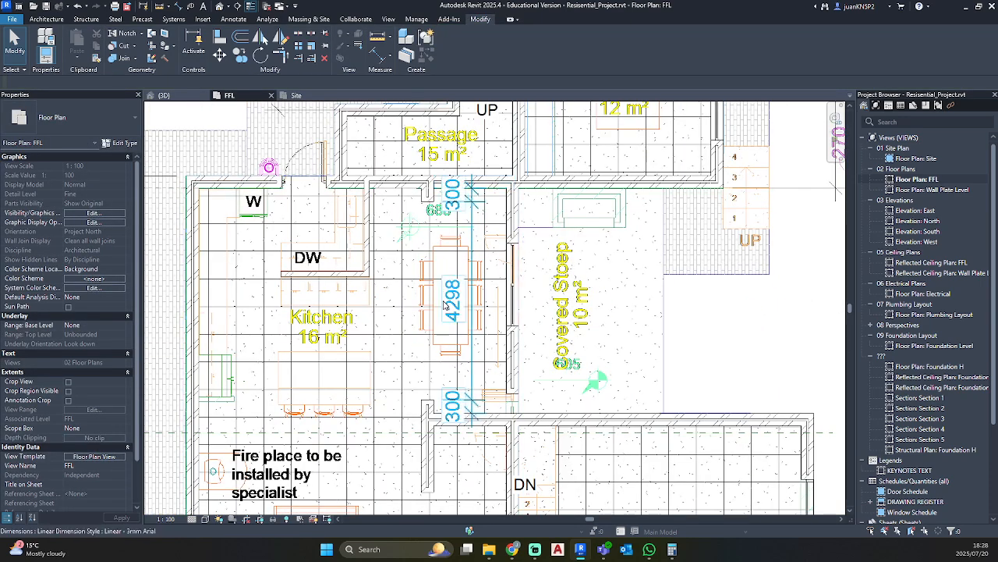
left_click(472, 226)
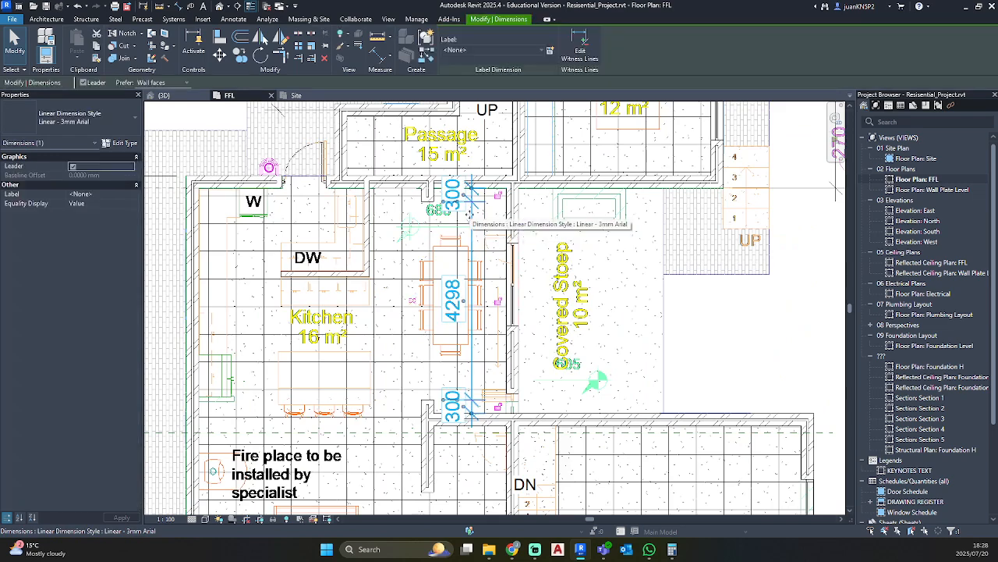
key("Delete")
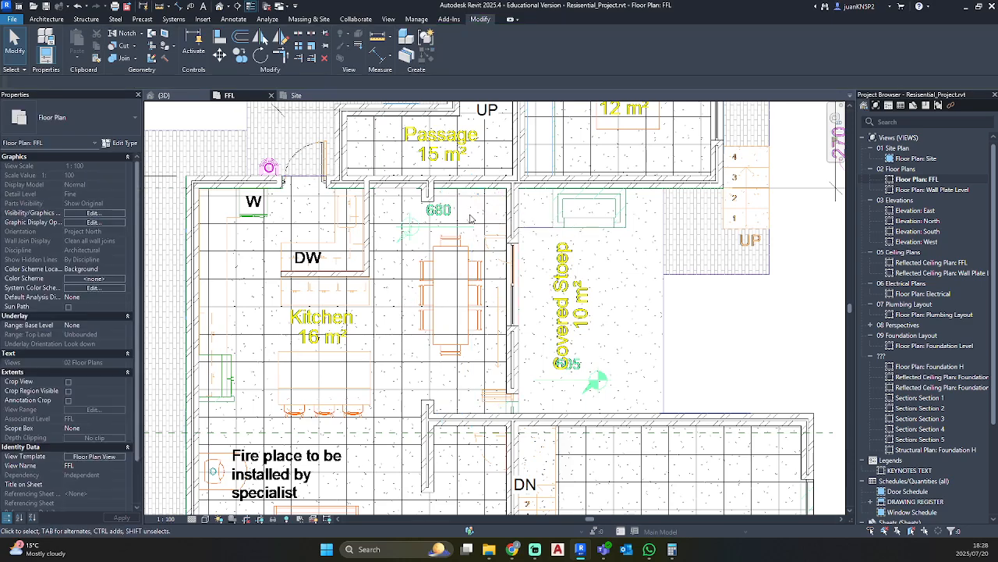
Step: Extend the 270 mm cavity wall between the dining area and Covered Stoep to meet the wall on the garage side
scroll(511, 367, "up", 3)
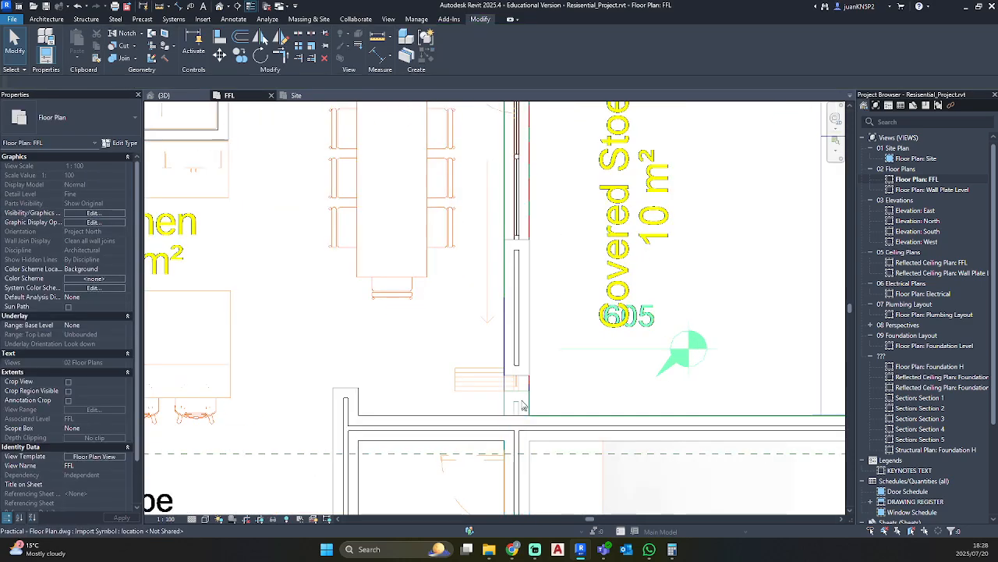
left_click(514, 362)
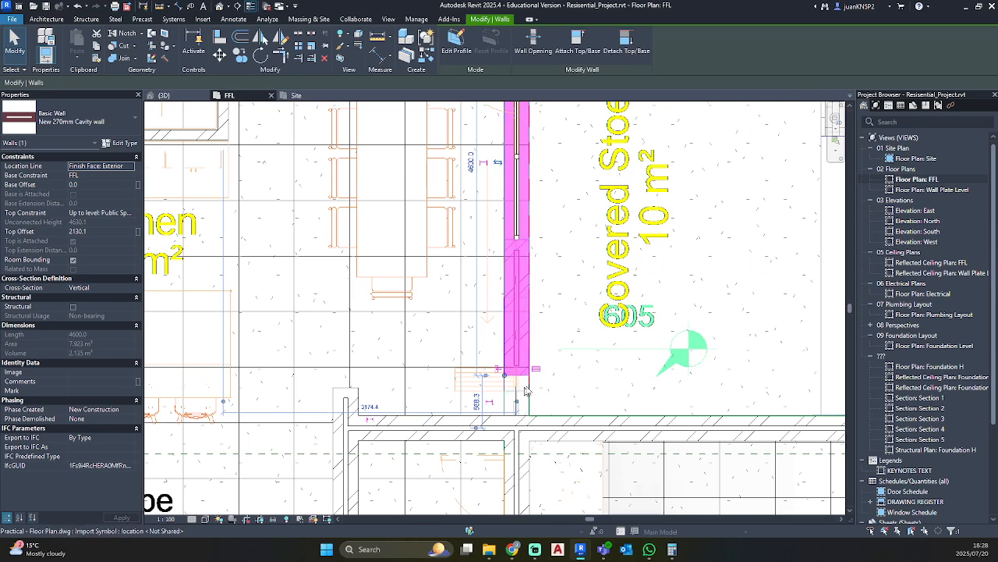
scroll(509, 390, "up", 3)
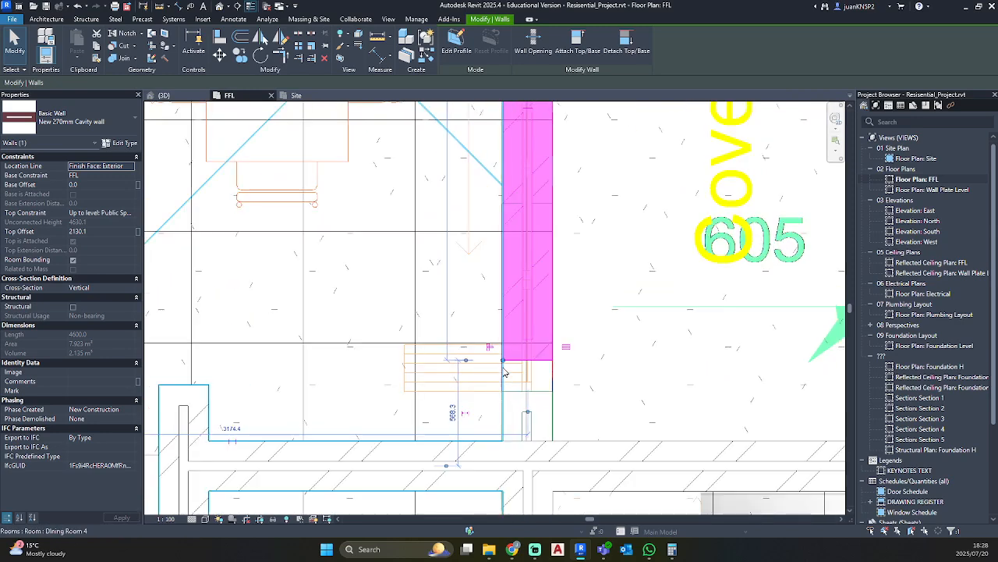
key("r")
key("s")
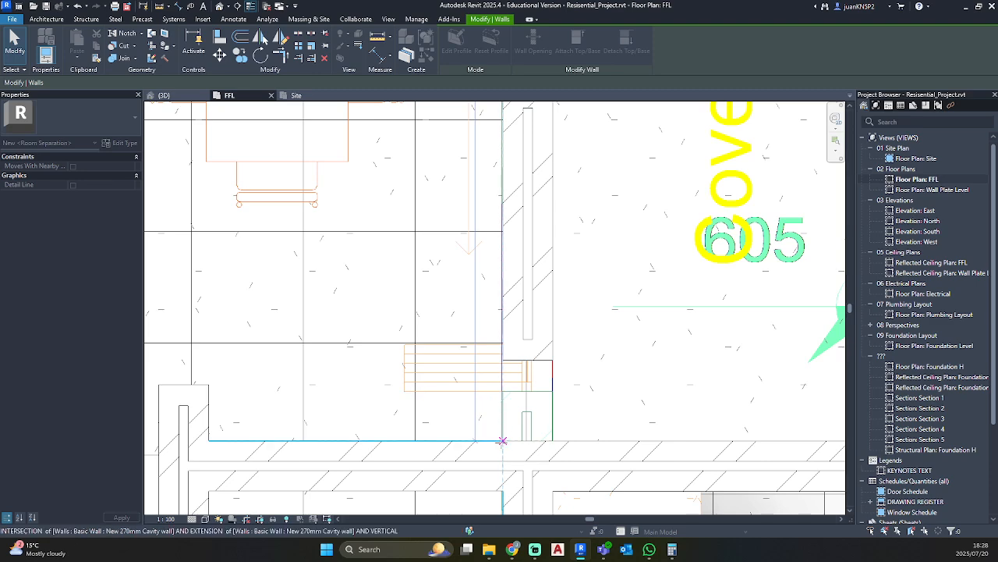
key("Escape")
key("Escape")
scroll(628, 374, "down", 4)
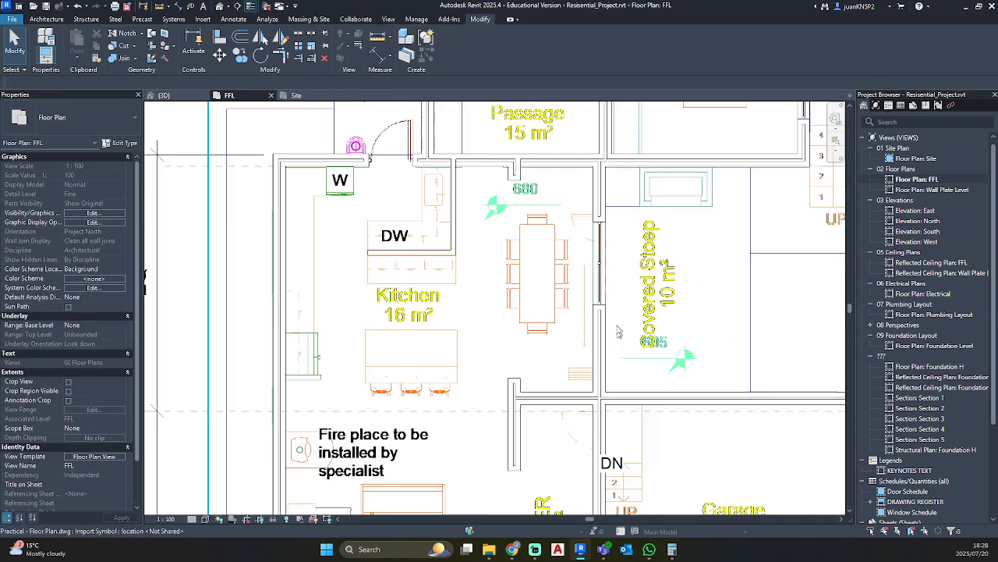
left_click(599, 267)
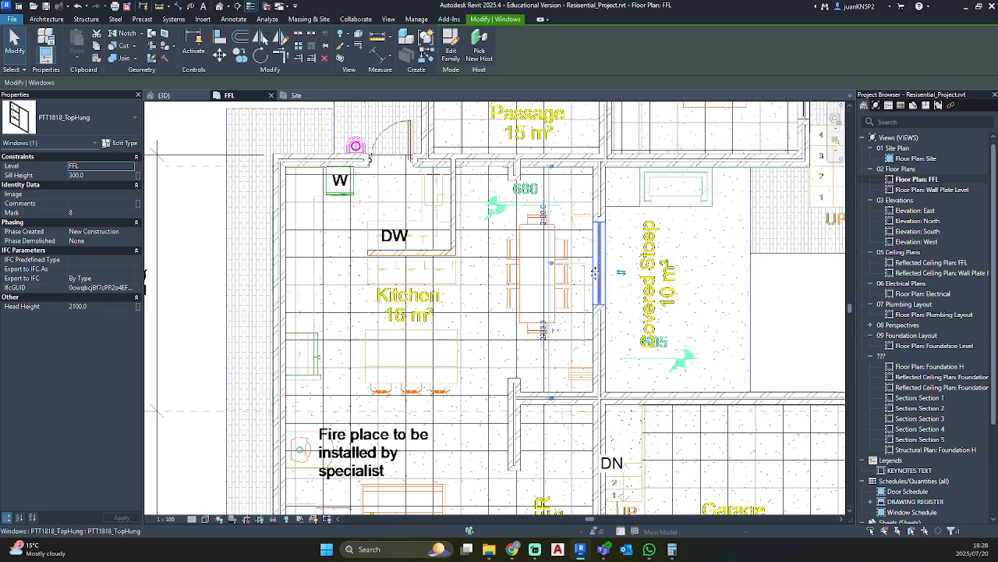
key("Escape")
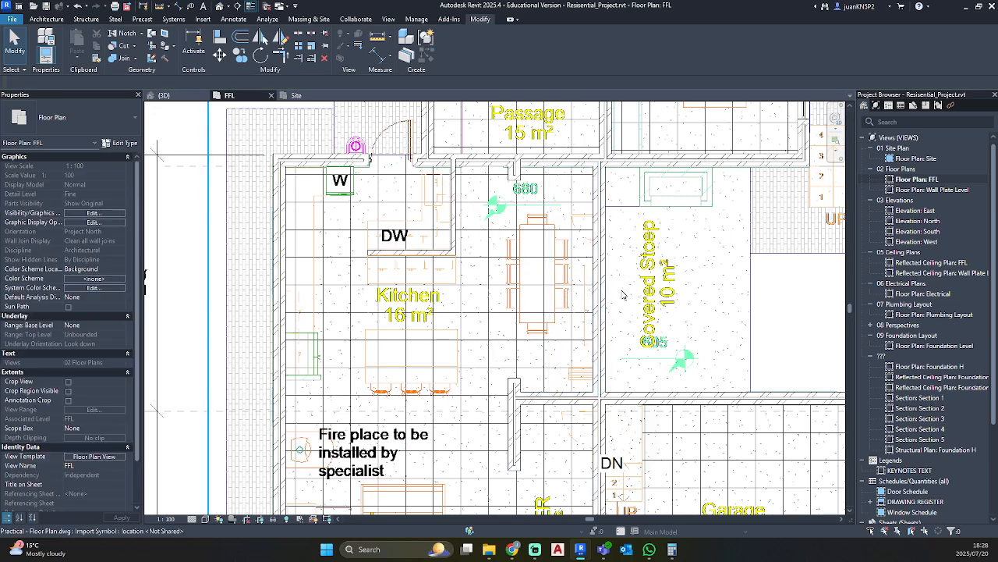
Step: Cut a wall opening about 880 mm wide between the Passage and dining area, in the wall beside the dining-area stub
left_click(39, 23)
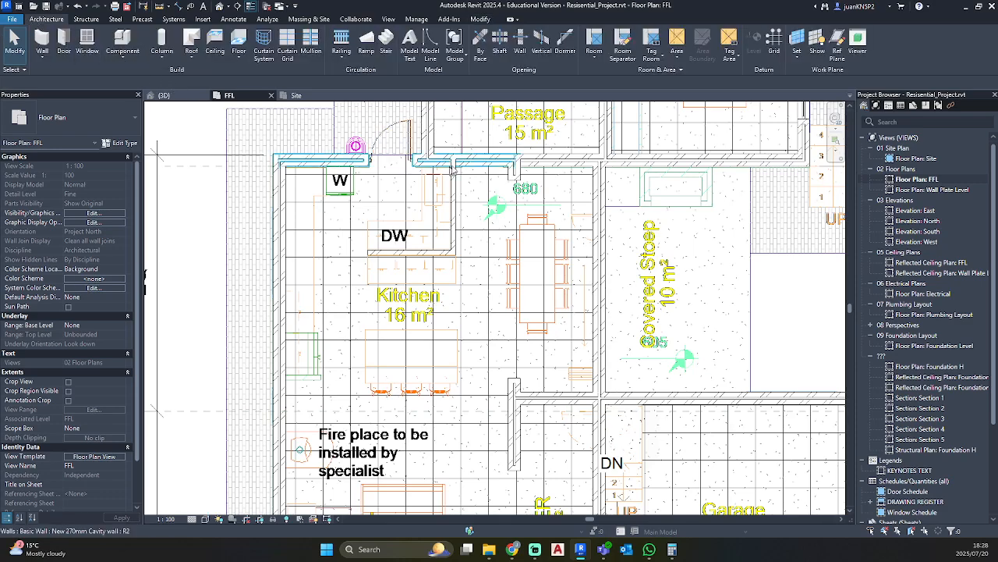
middle_click_drag(492, 161, 451, 280)
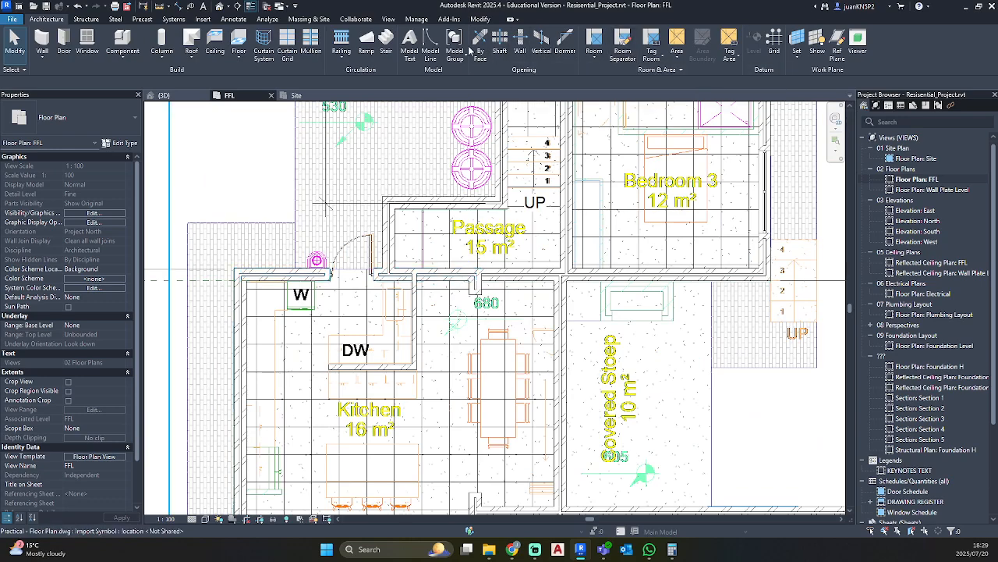
left_click(519, 40)
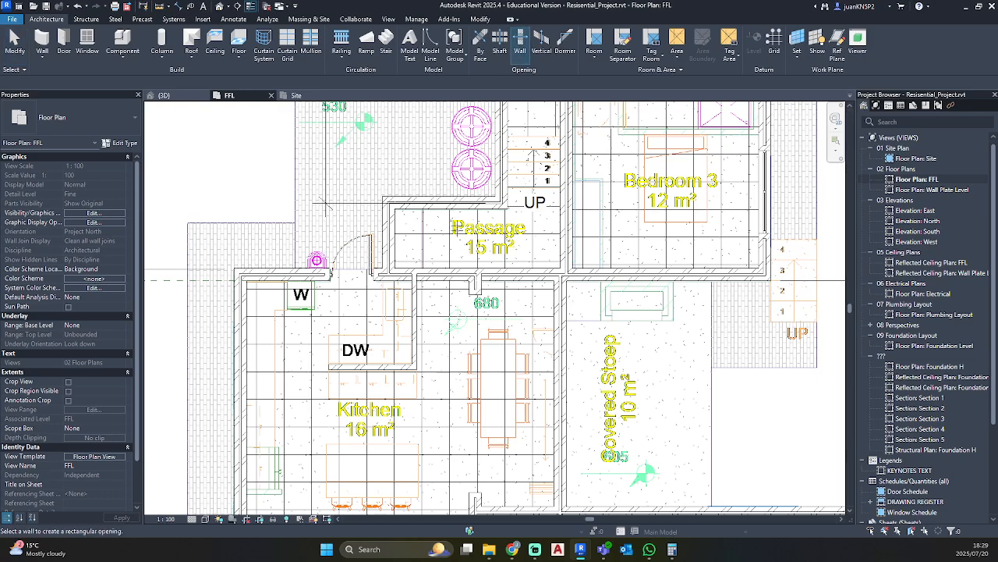
scroll(462, 270, "up", 3)
scroll(463, 271, "up", 3)
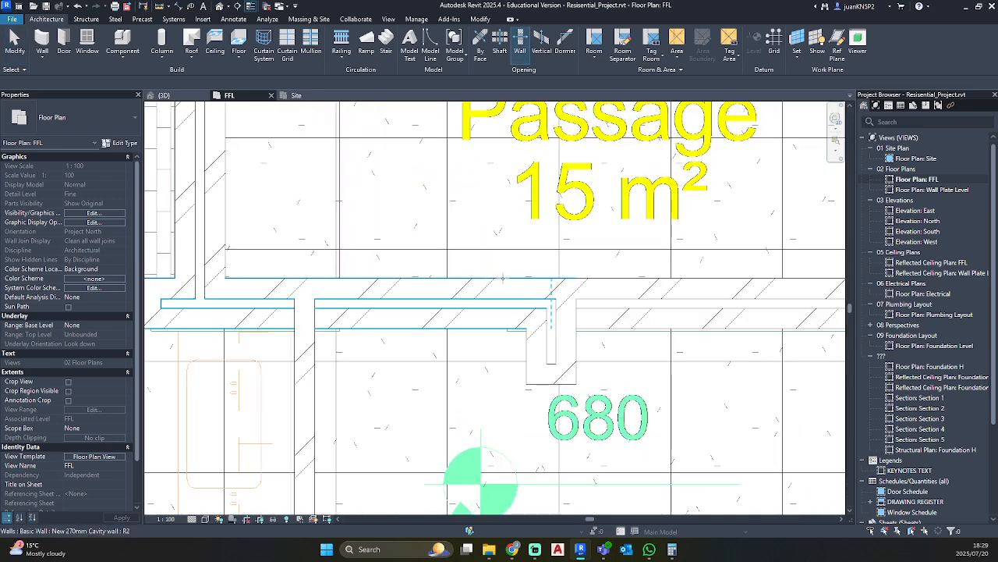
left_click(503, 278)
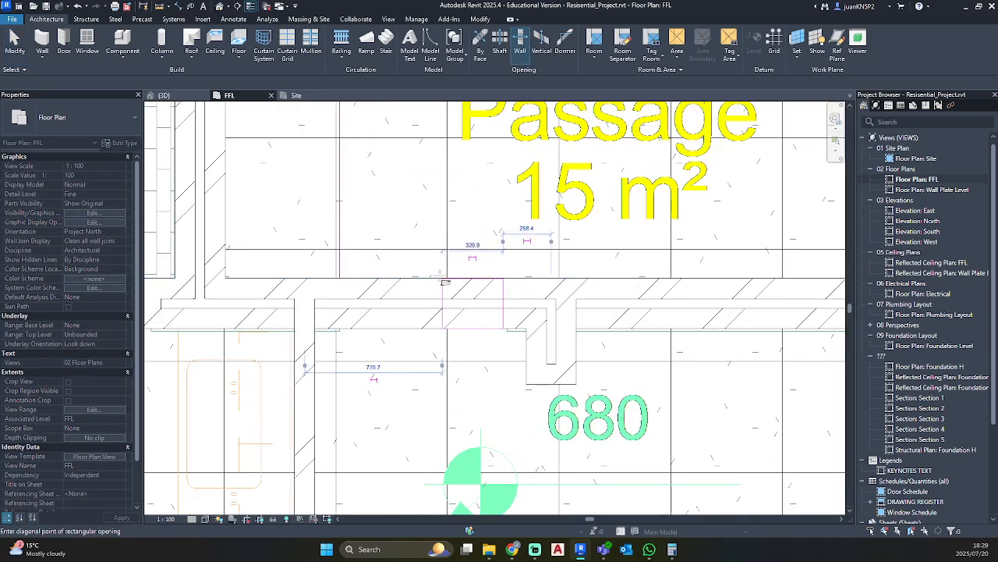
left_click(345, 285)
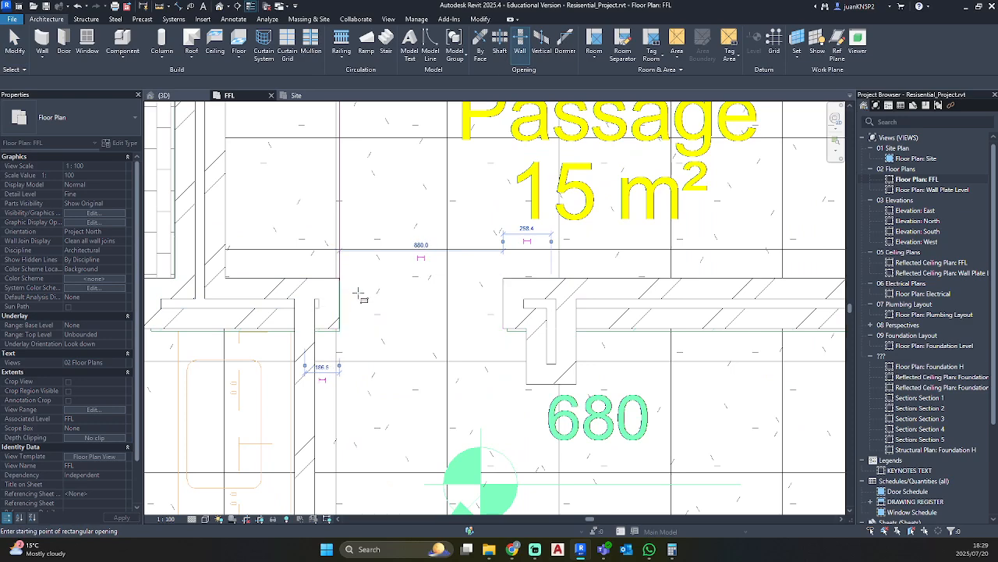
Step: Set the new Passage opening's top constraint to Unconnected with an unconnected height of 2100 mm
left_click(471, 333)
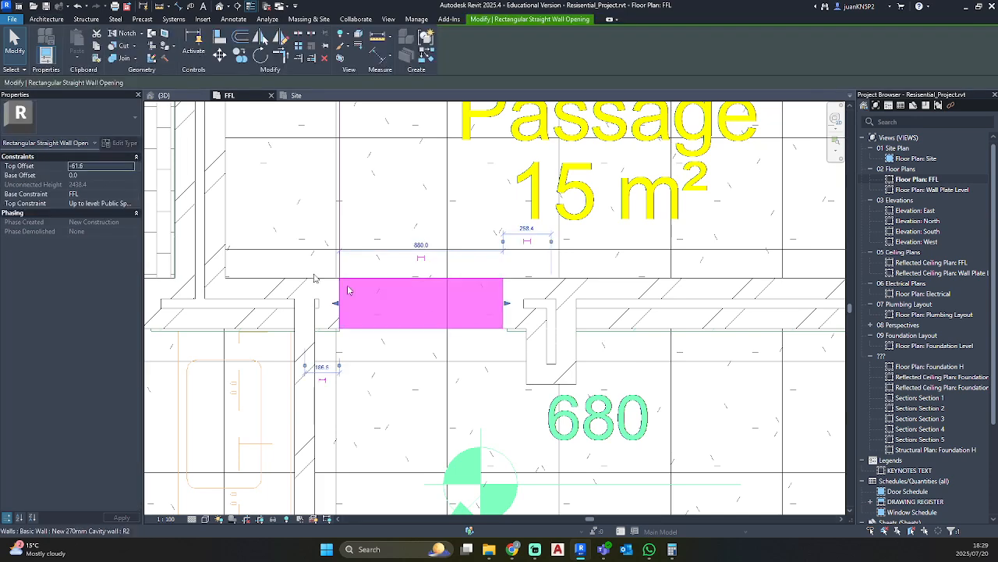
left_click(129, 203)
scroll(94, 243, "up", 3)
left_click(88, 213)
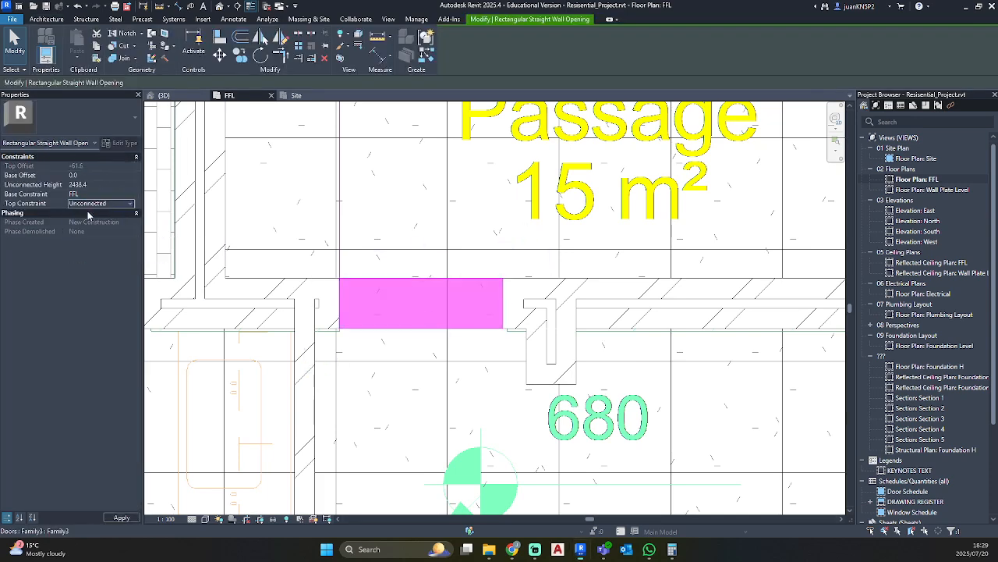
left_click(86, 184)
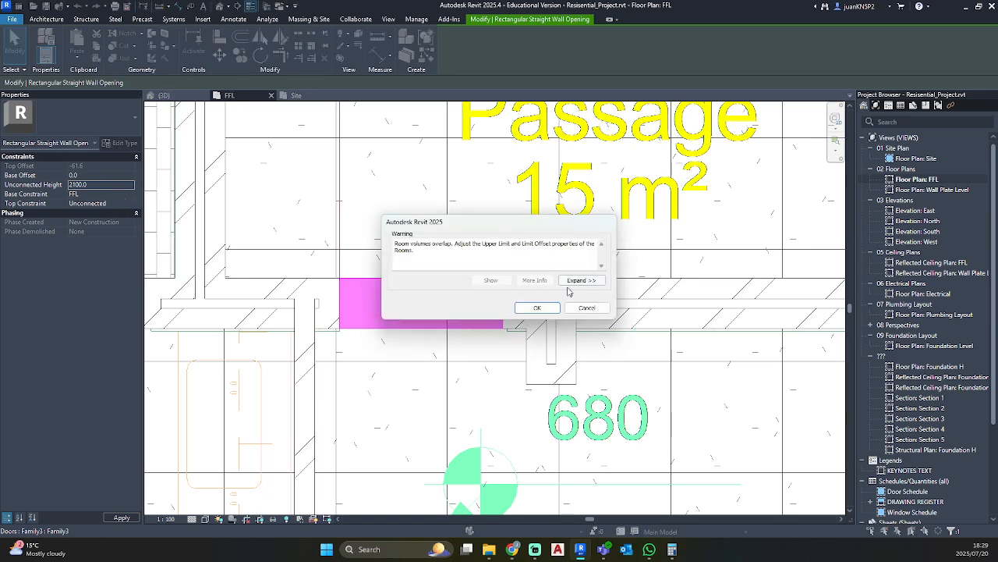
left_click(537, 309)
key("Escape")
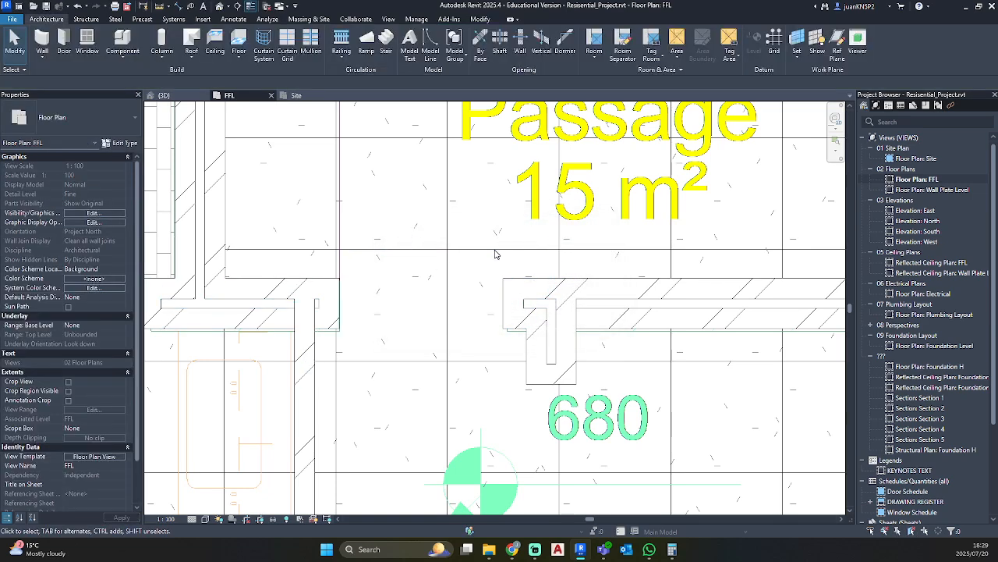
Step: Open the 3D view and examine the wall openings around the kitchen, dining area and Passage
scroll(495, 252, "down", 3)
scroll(494, 252, "down", 2)
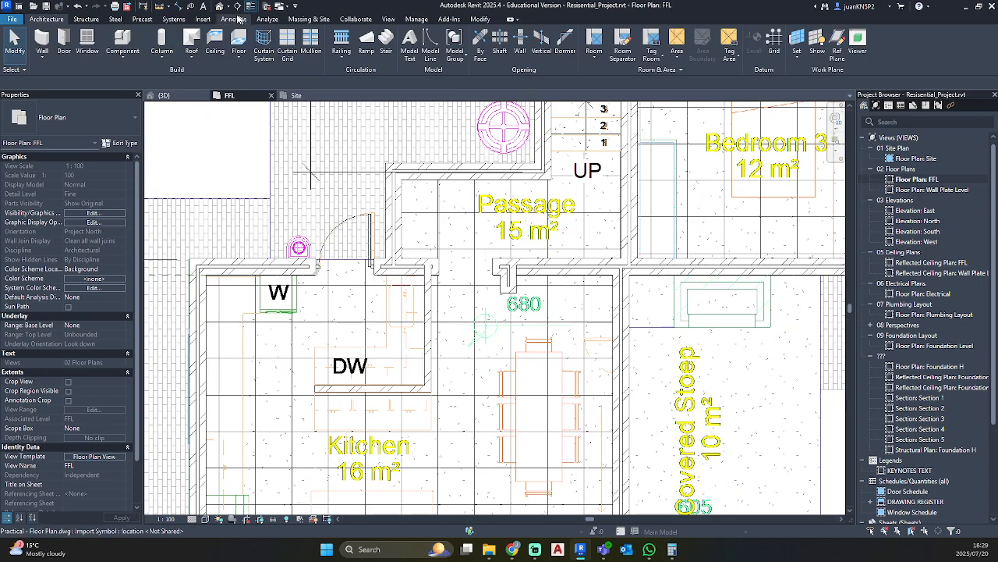
left_click(219, 6)
middle_click_drag(427, 364, 484, 335, "shift")
scroll(401, 434, "up", 3)
middle_click_drag(401, 431, 437, 355)
middle_click_drag(437, 355, 343, 383, "shift")
middle_click_drag(312, 332, 563, 313)
middle_click_drag(563, 314, 505, 348, "shift")
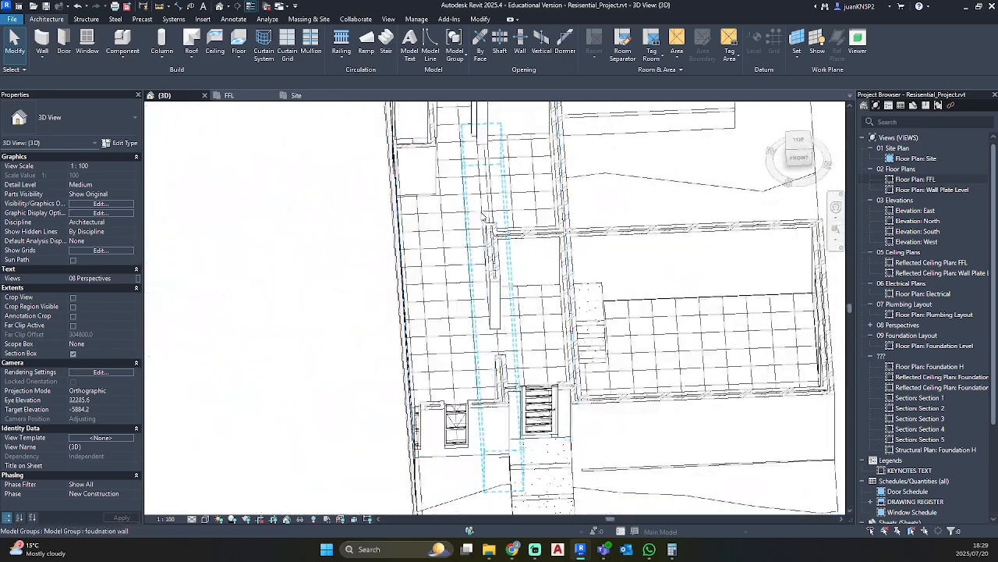
Step: Ungroup the foundation wall model group along the dining-area opening in the 3D view and check the openings
left_click(480, 211)
middle_click_drag(479, 210, 441, 333)
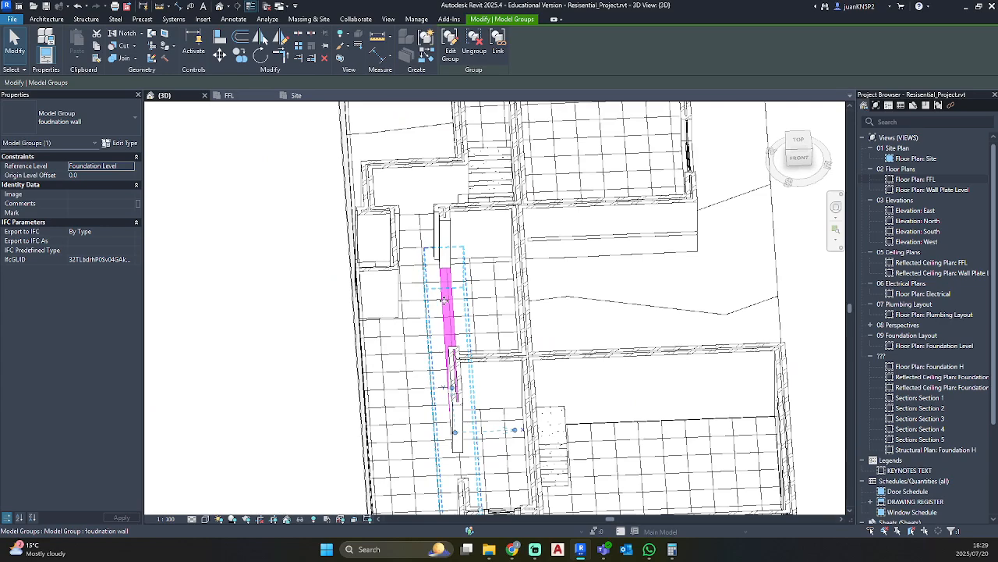
left_click(474, 45)
left_click(475, 323)
scroll(423, 301, "up", 3)
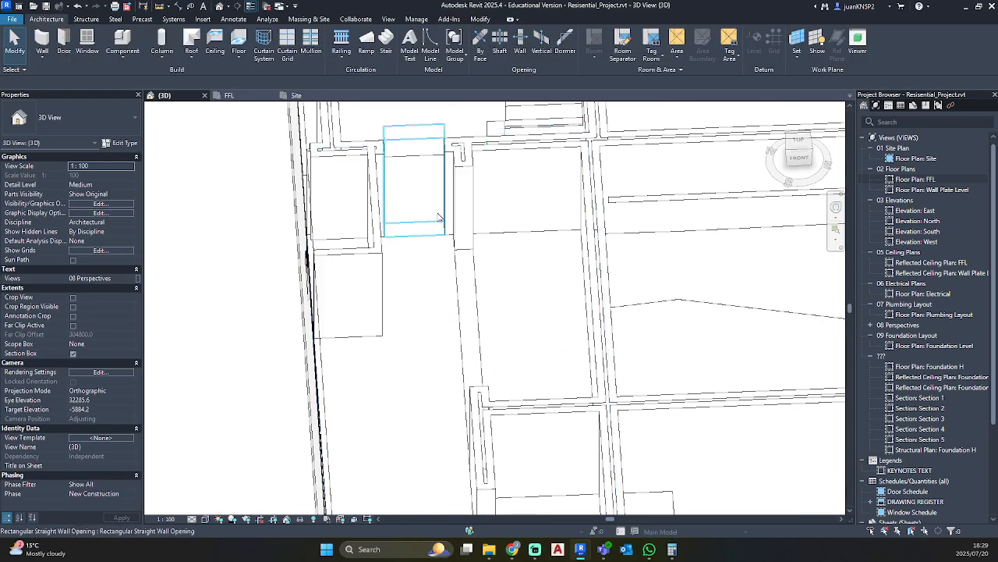
scroll(469, 318, "down", 3)
mouse_move(470, 325)
middle_mouse_down("shift")
mouse_move(433, 252)
mouse_move(448, 234)
mouse_move(533, 218)
middle_mouse_up("shift")
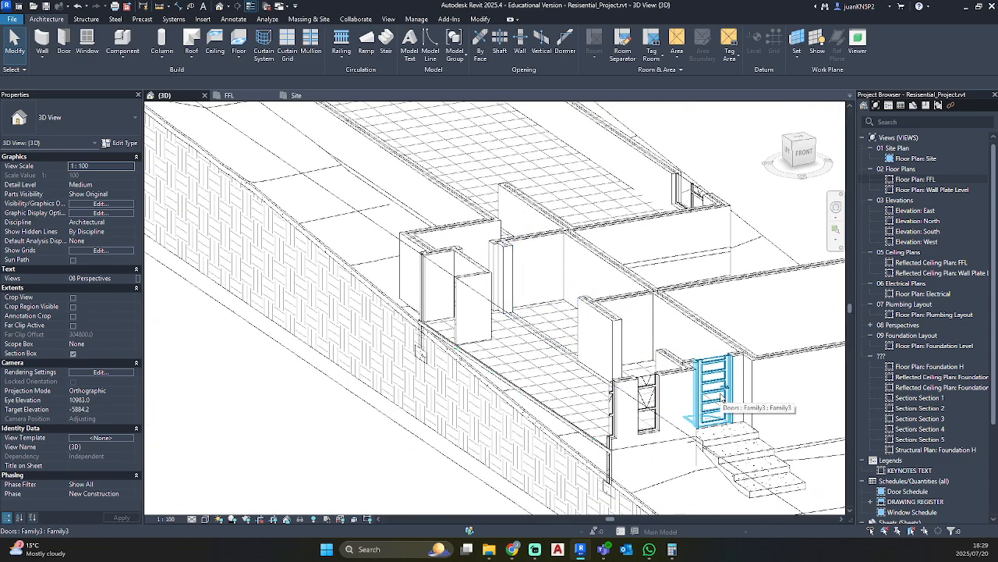
Step: Return to the FFL floor plan and show the bedroom wing around Bedroom 2 and Bathroom 2
double_click(919, 179)
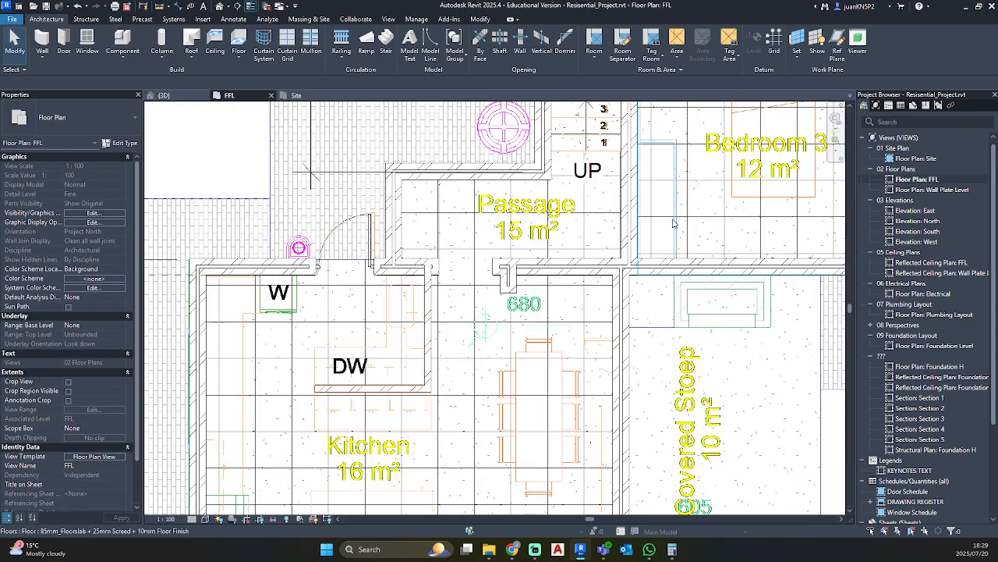
scroll(431, 239, "down", 4)
scroll(413, 302, "up", 1)
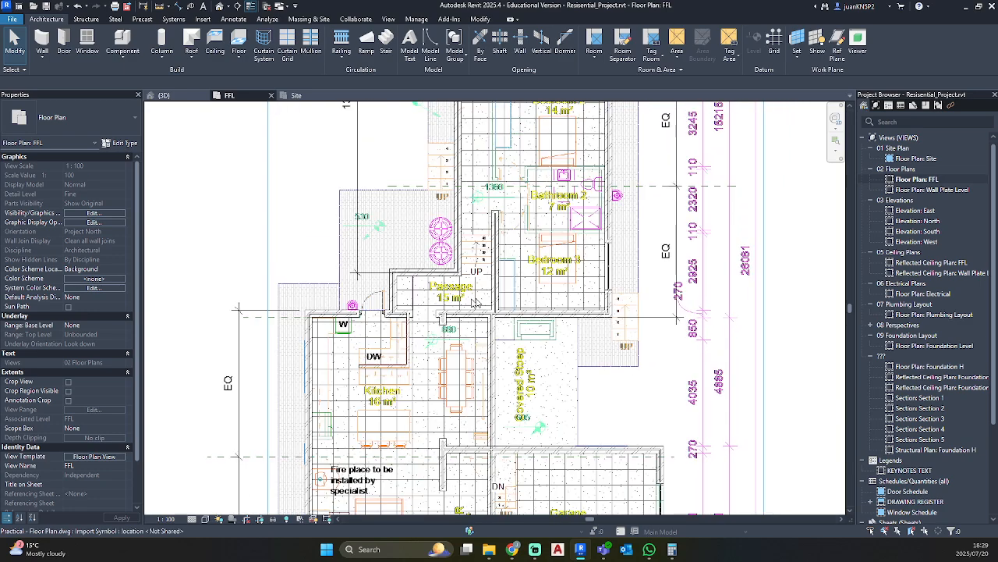
scroll(474, 303, "up", 3)
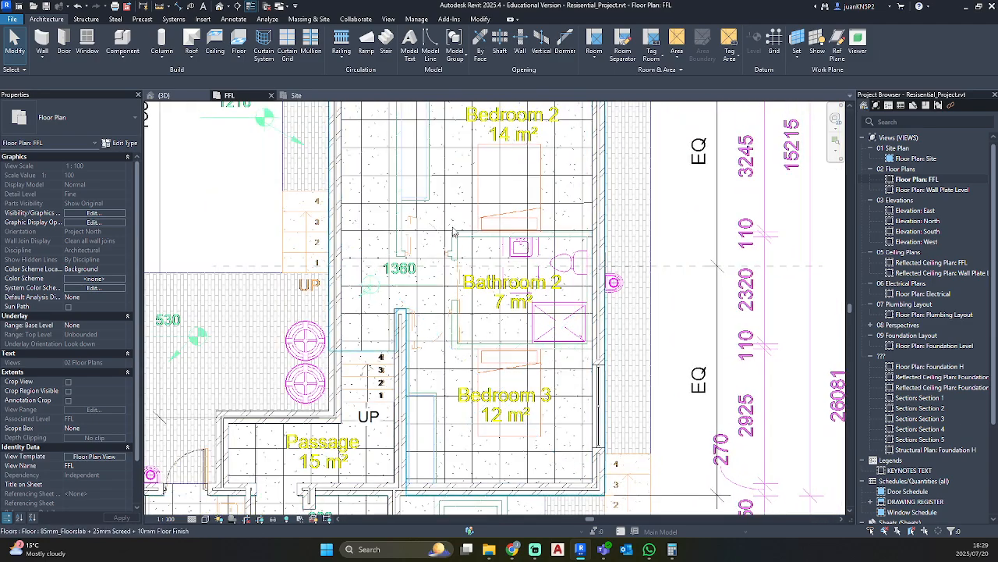
scroll(468, 249, "down", 2)
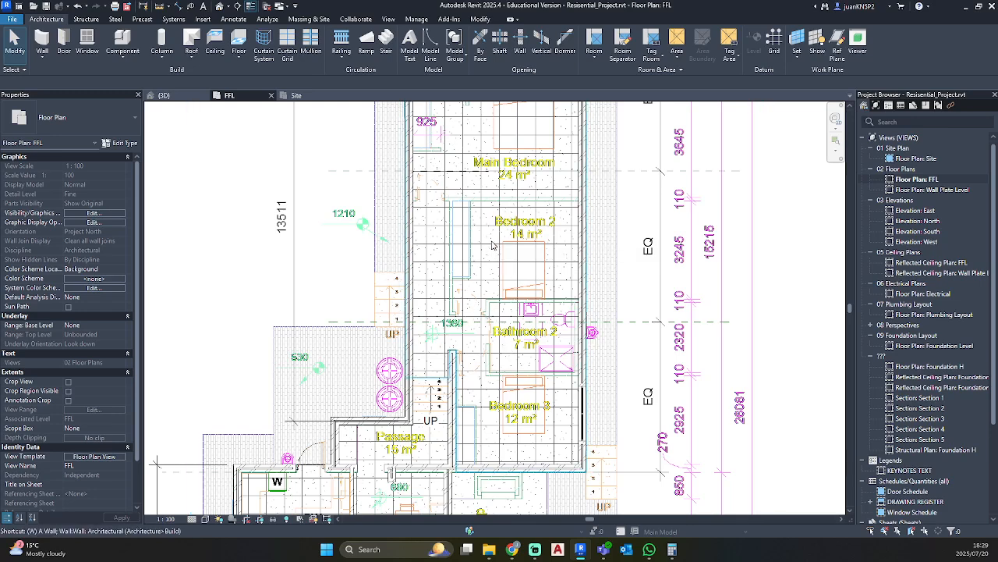
Step: Set the base constraint of new 110mm wall 2 walls to Private Space FFL and draw the wall between Bathroom 2 and Bedroom 3
left_click(492, 245)
left_click(260, 120)
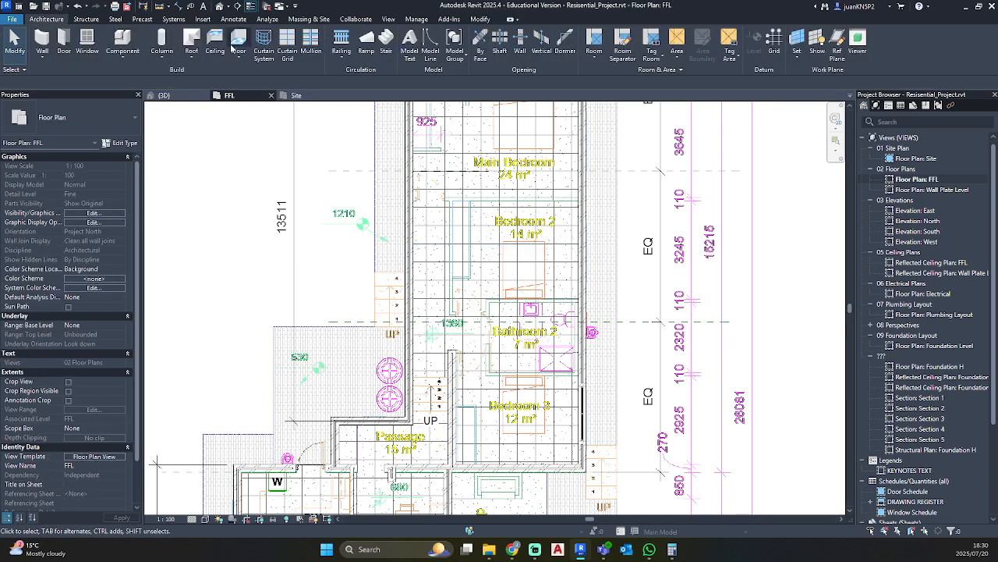
left_click(43, 39)
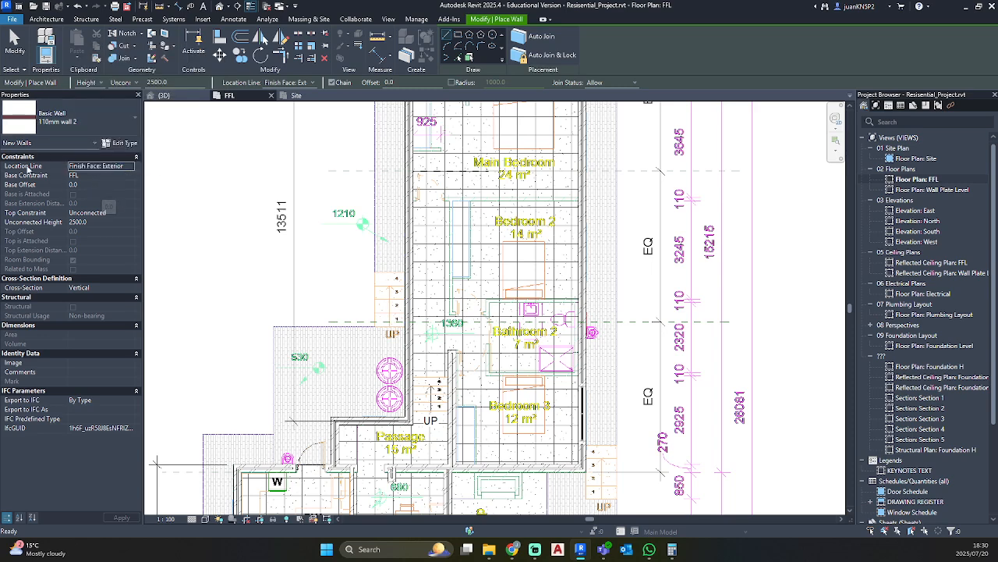
left_click(131, 178)
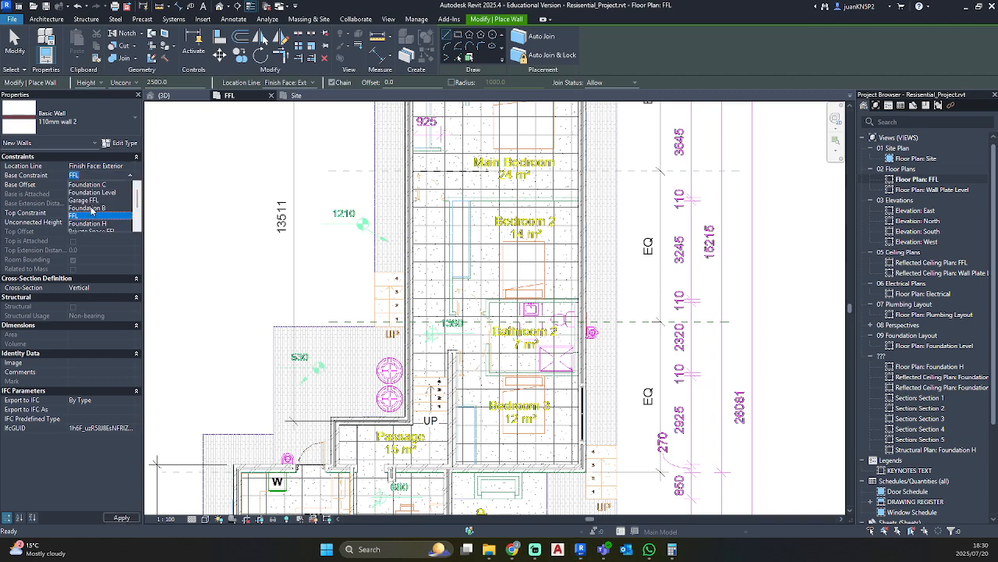
scroll(92, 209, "down", 2)
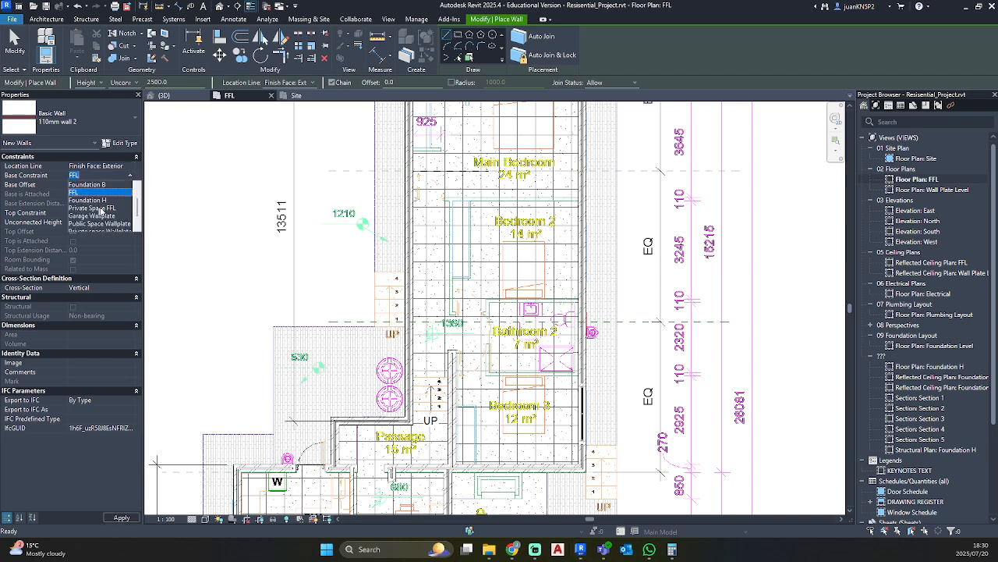
left_click(109, 209)
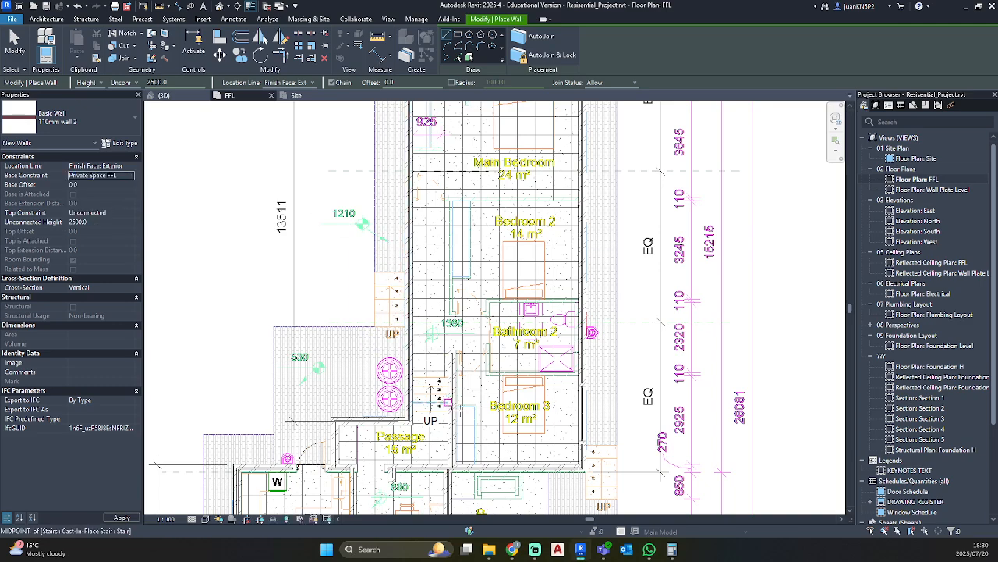
scroll(526, 396, "up", 2)
scroll(661, 362, "up", 2)
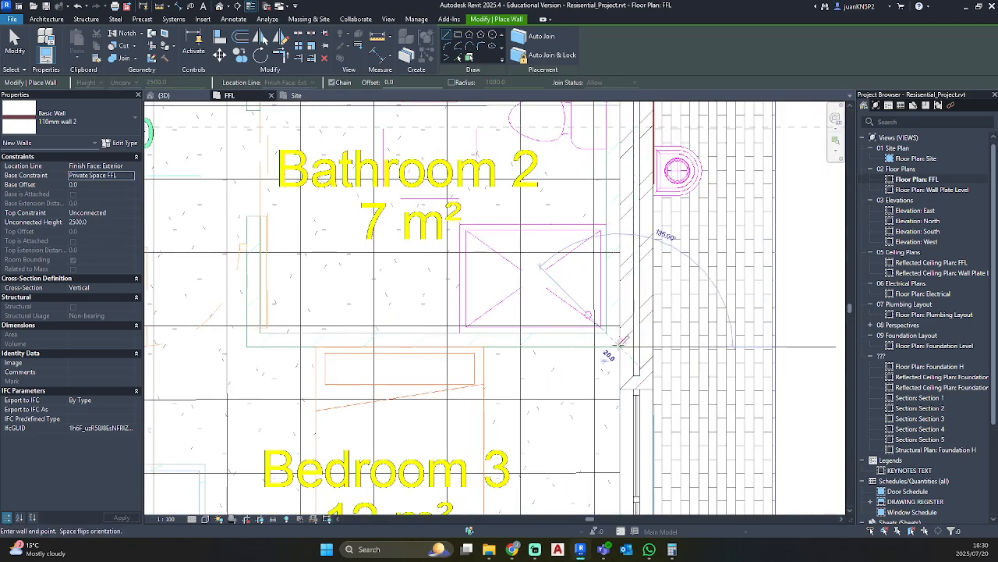
left_click(622, 345)
left_click(245, 346)
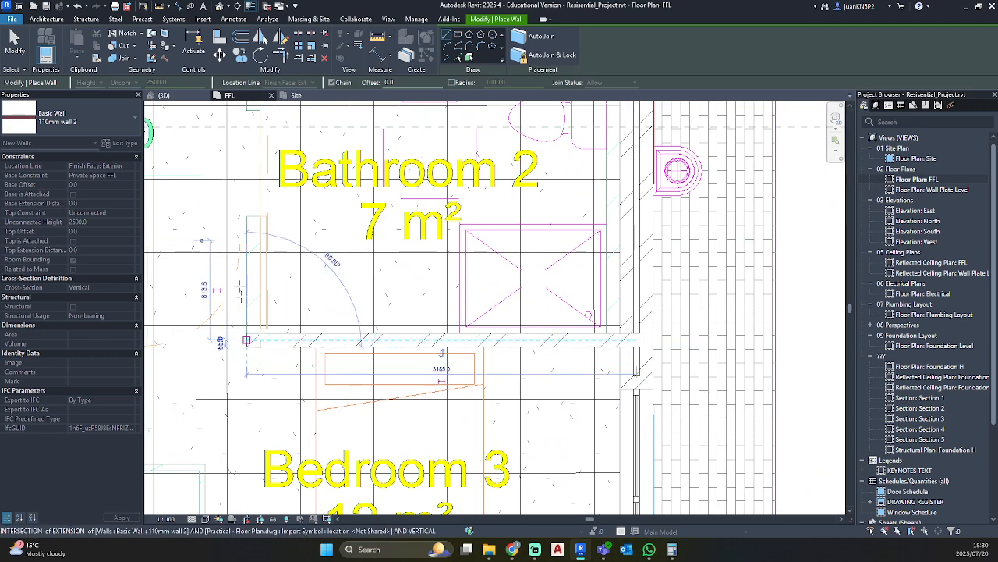
Step: Continue the wall chain up Bathroom 2's passage side and across its Bedroom 2 side to the exterior wall
scroll(262, 234, "down", 3)
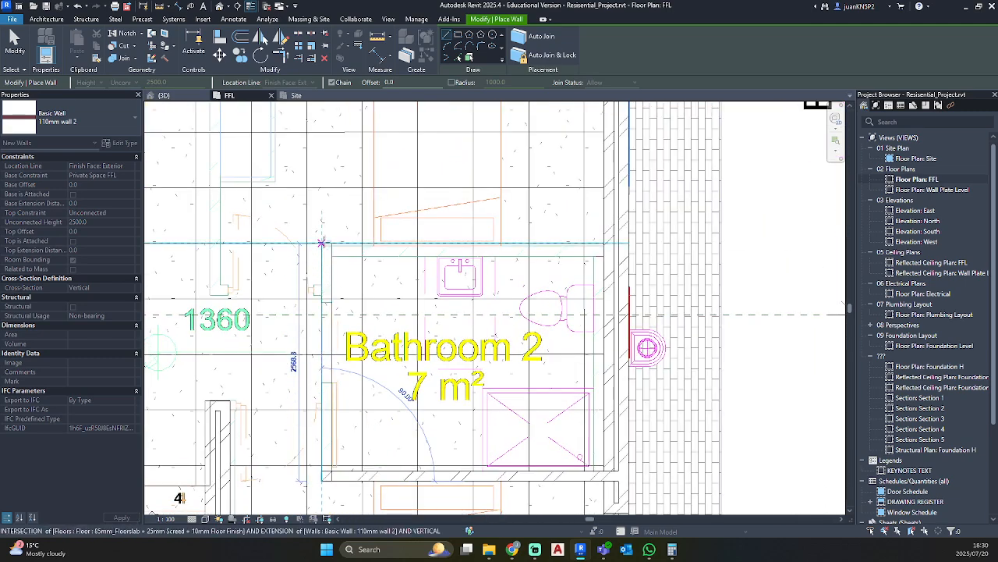
left_click(326, 247)
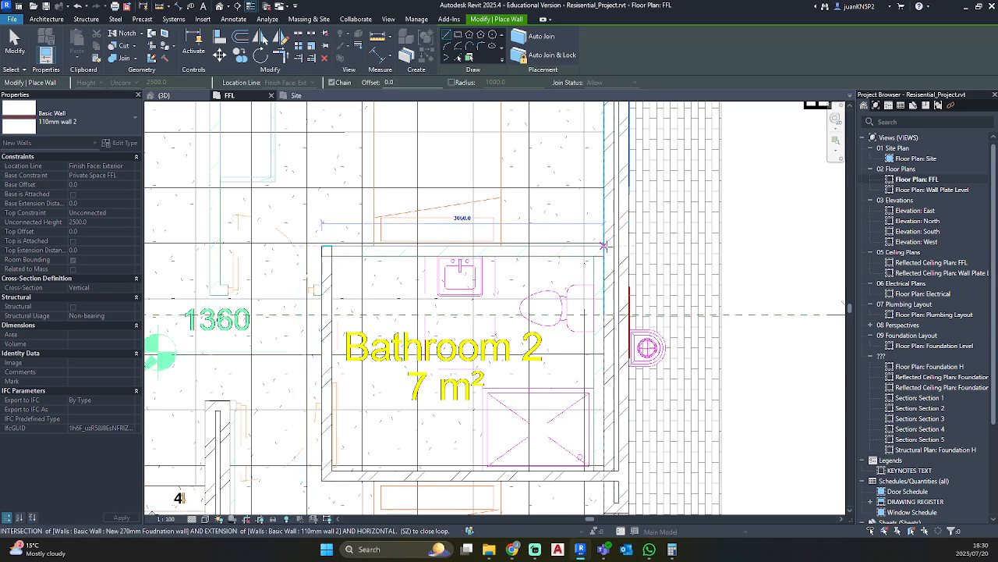
left_click(642, 246)
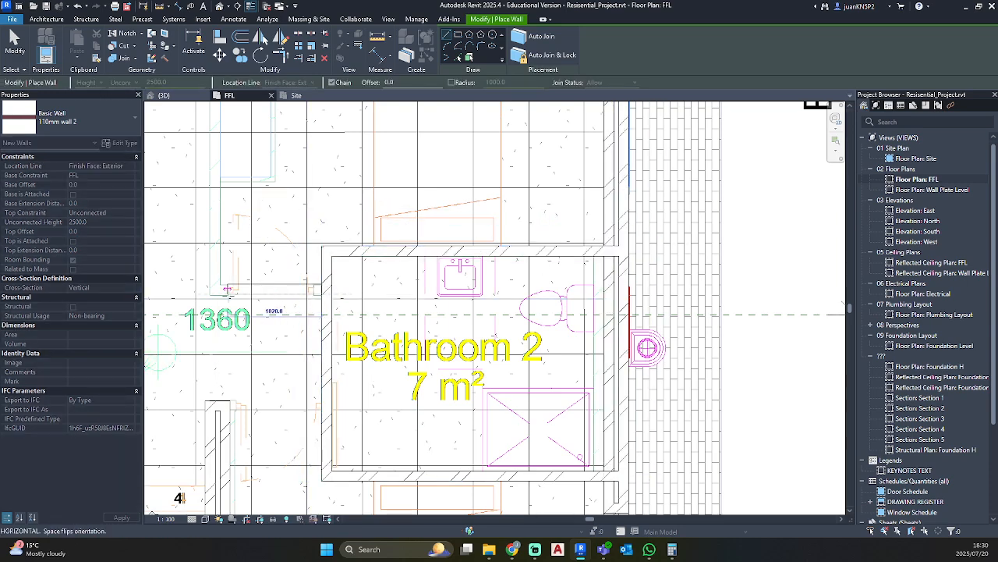
scroll(250, 302, "up", 3)
left_click(389, 283)
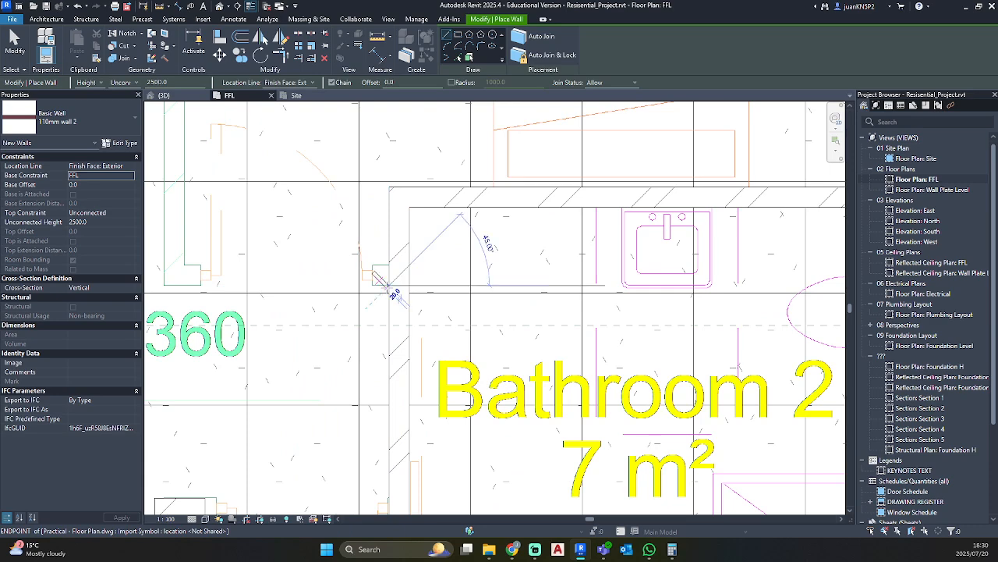
middle_click_drag(213, 291, 386, 286)
scroll(385, 285, "up", 1)
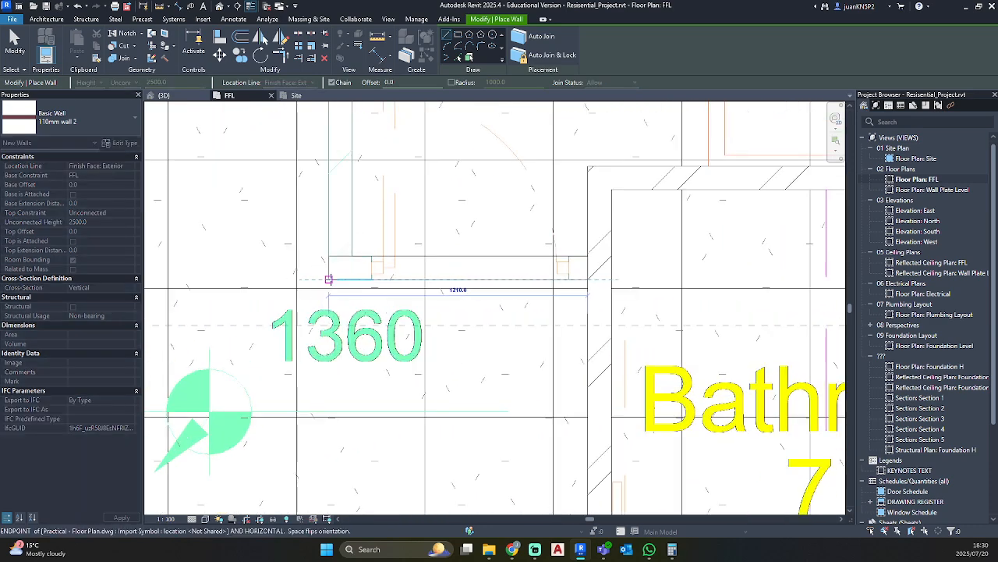
key("Escape")
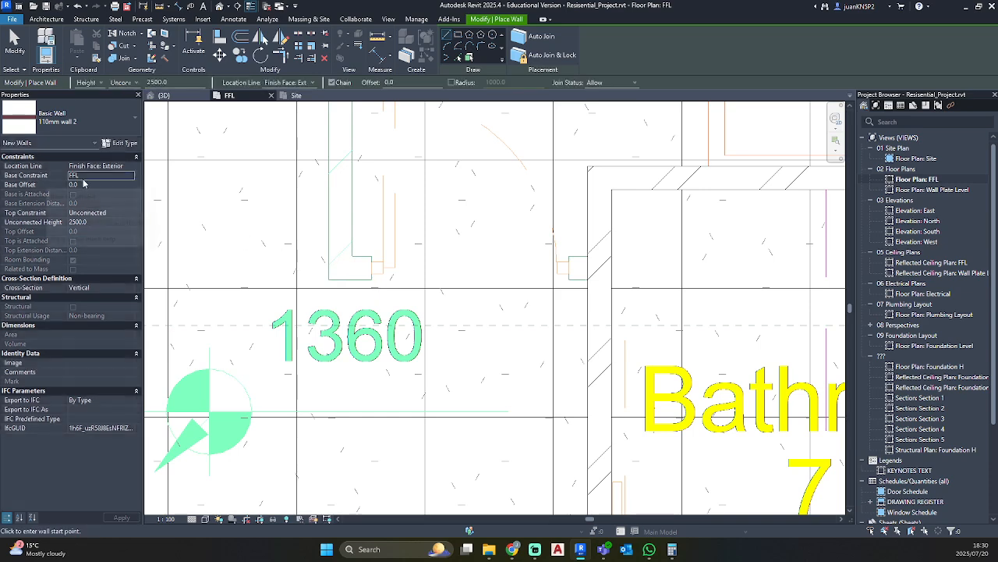
Step: With the base constraint set to Private Space FFL, draw the short wall across Bedroom 2's doorway from Bathroom 2's passage-side wall
scroll(583, 333, "down", 3)
middle_click_drag(583, 333, 296, 218)
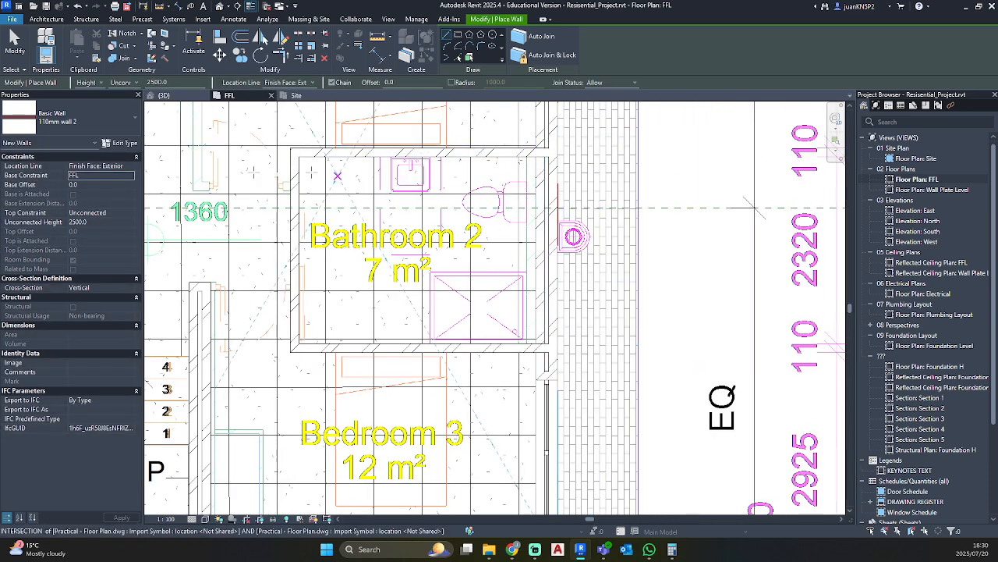
left_click(133, 175)
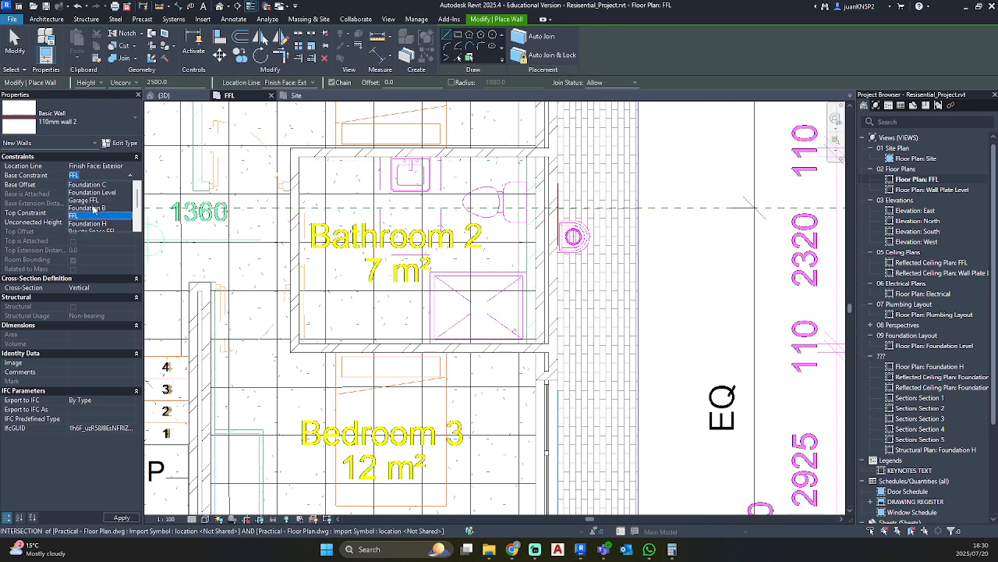
scroll(93, 209, "down", 1)
left_click(93, 209)
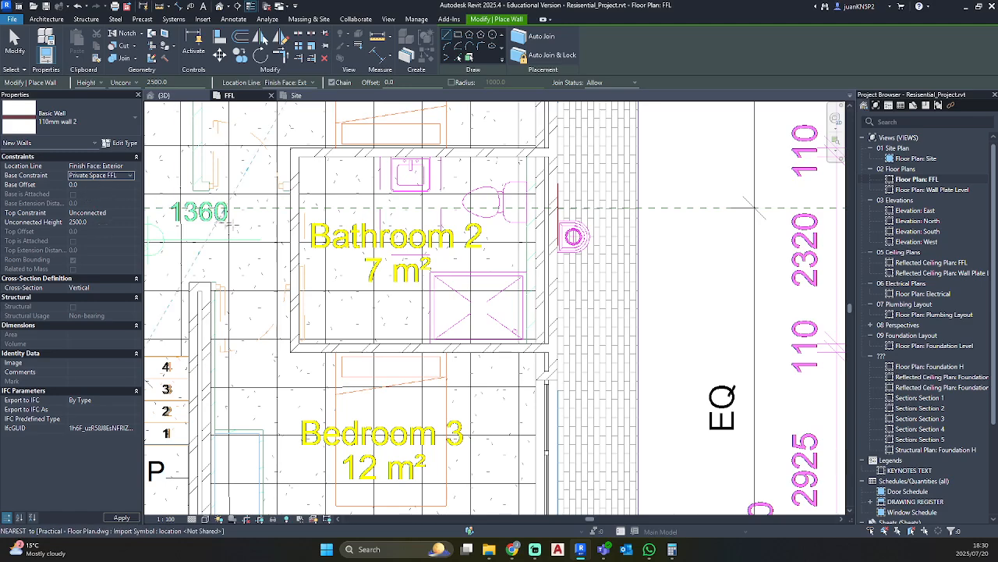
scroll(260, 196, "up", 2)
left_click(311, 187)
scroll(262, 184, "up", 1)
middle_click_drag(262, 183, 528, 215)
left_click(390, 217)
Step: Continue the wall about 3775 mm along Bedroom 2's wardrobe side up to the Main Bedroom boundary
scroll(391, 160, "down", 1)
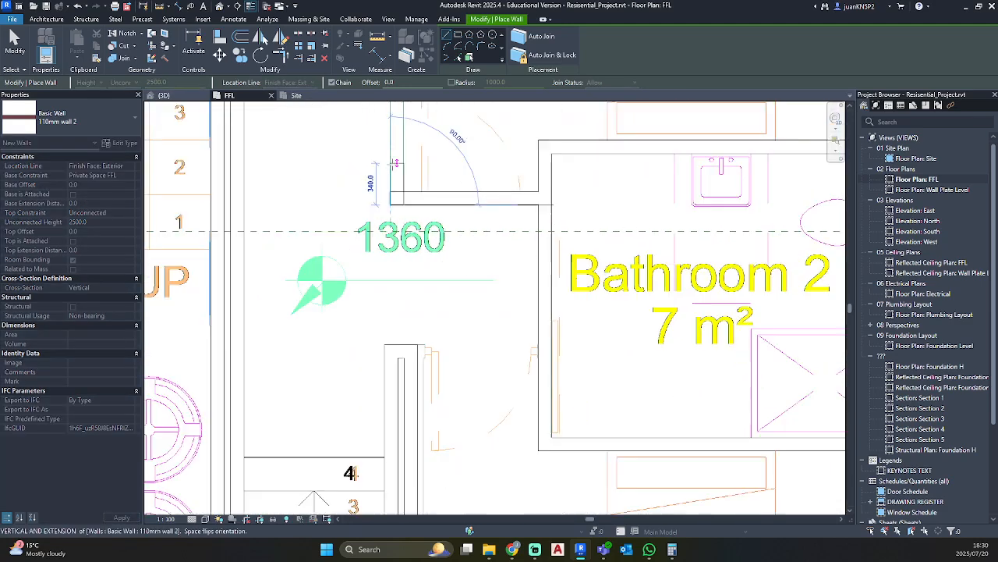
scroll(395, 161, "down", 1)
middle_click_drag(397, 164, 422, 449)
middle_click_drag(442, 169, 405, 290)
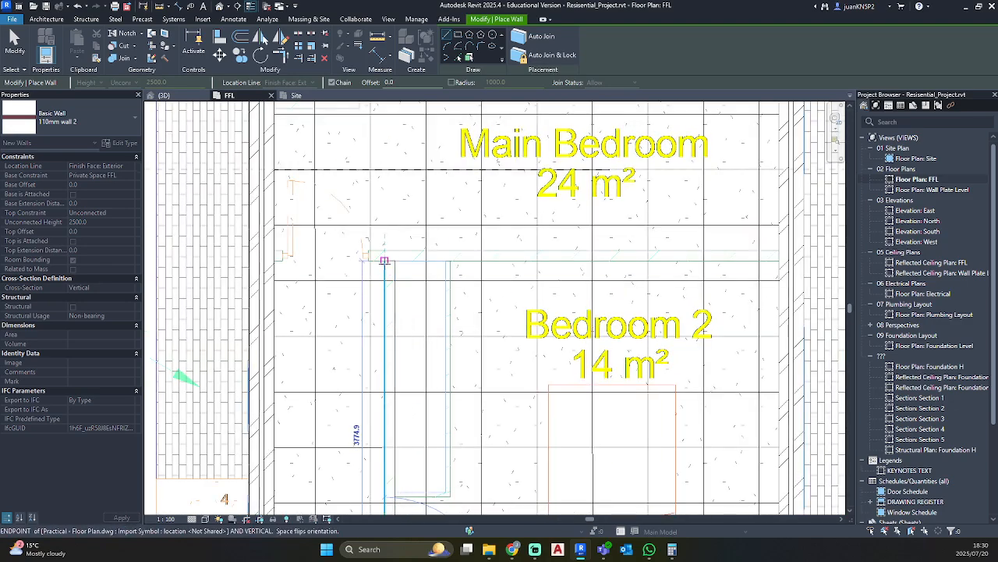
left_click(384, 262)
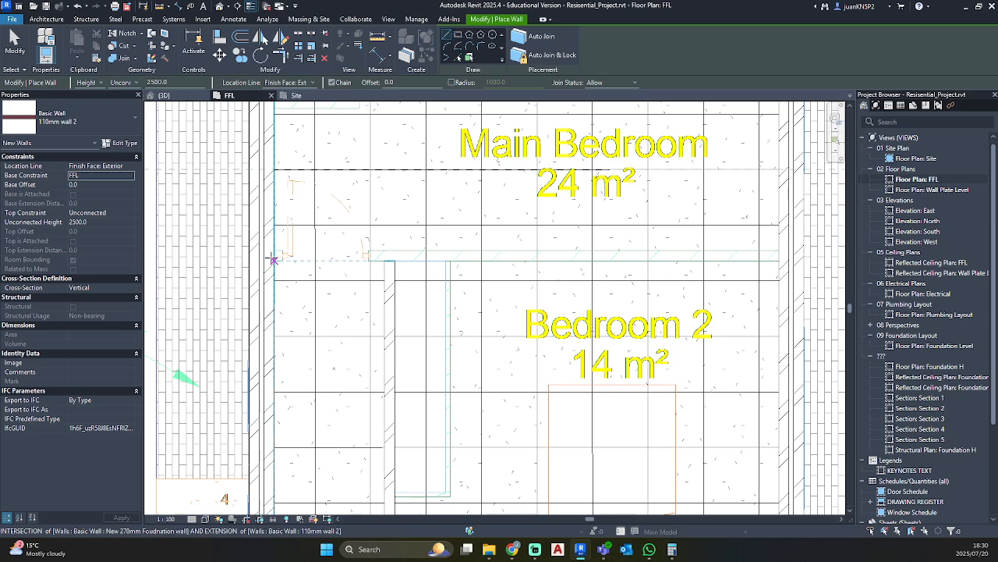
Step: Draw a wall about 5434 mm long between Main Bedroom and Bedroom 2, spanning both exterior walls, with base constraint Private Space FFL
left_click(131, 178)
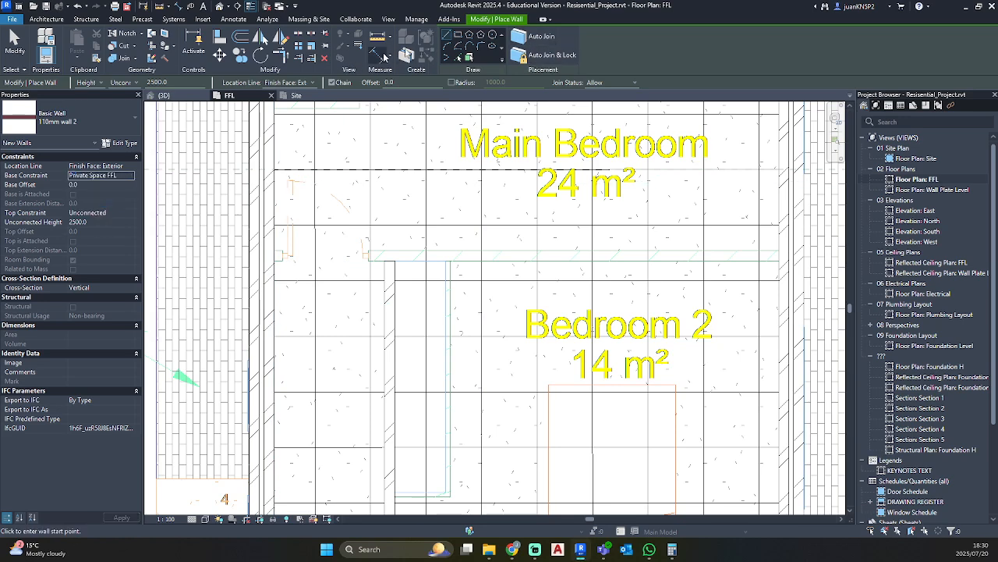
left_click(274, 250)
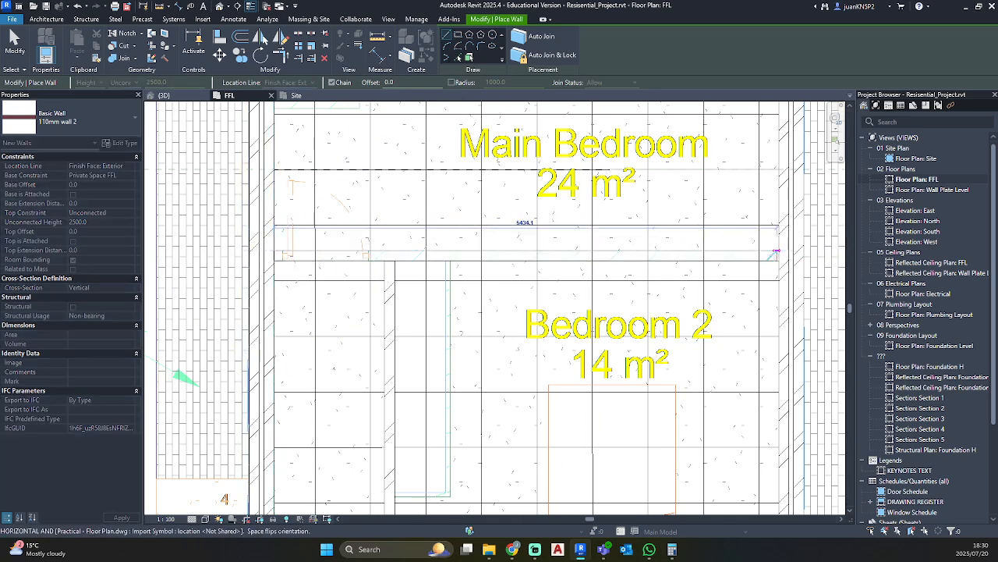
left_click(779, 250)
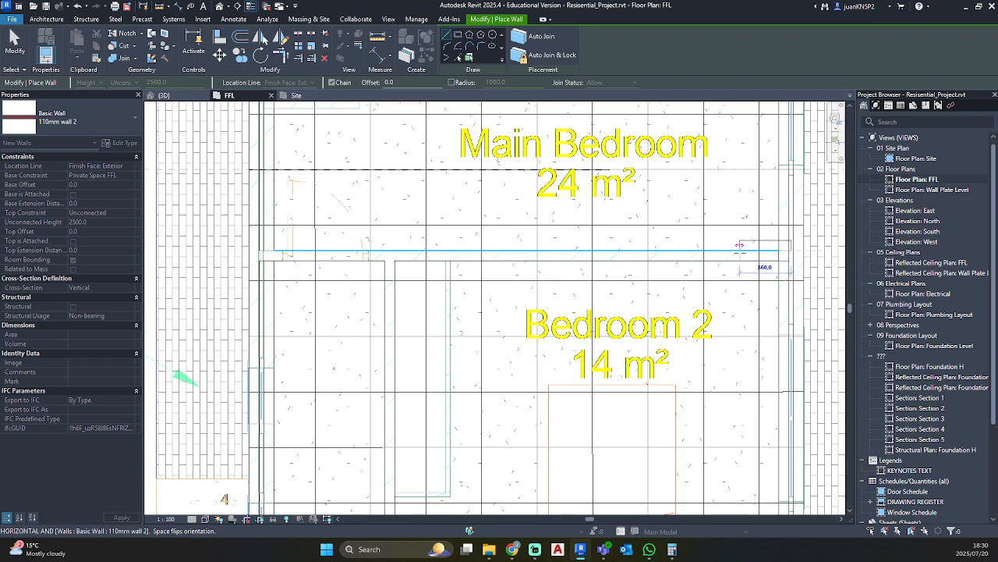
key("Escape")
Step: Draw the short wall across Bedroom 3's doorway from the end of the stair wall to Bathroom 2's passage-side wall
scroll(669, 290, "down", 6)
middle_click_drag(664, 302, 568, 192)
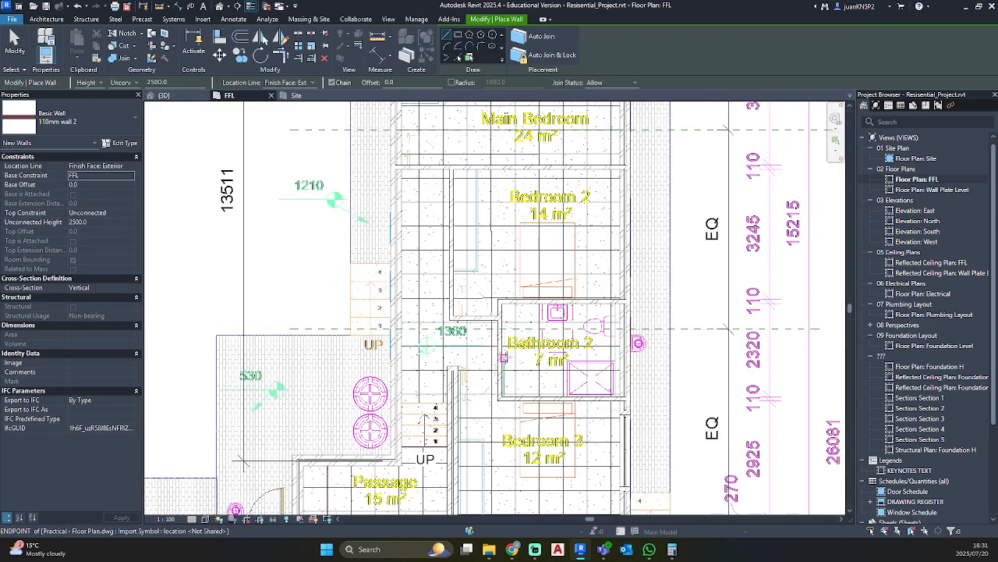
scroll(459, 370, "up", 5)
left_click(445, 349)
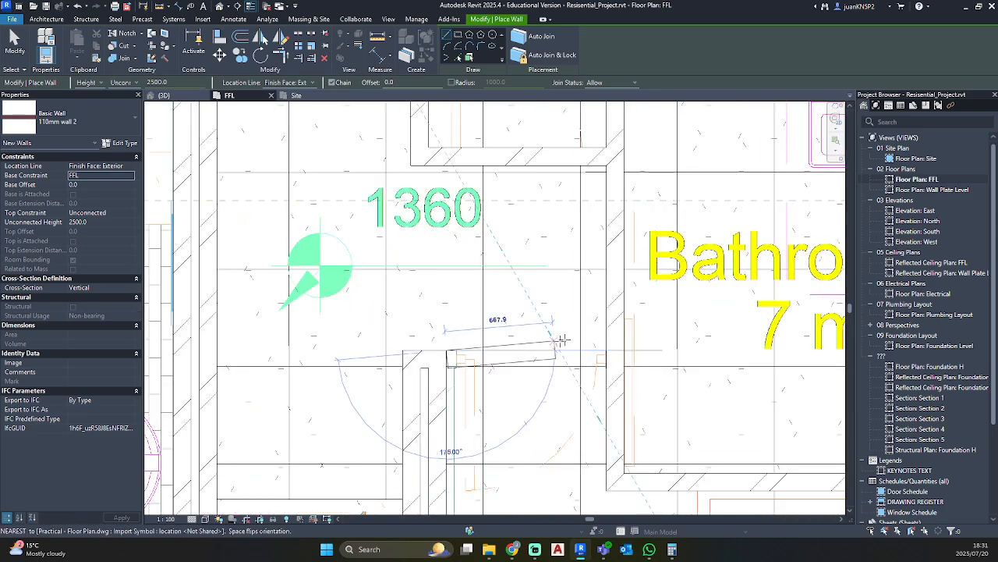
left_click(606, 350)
key("Escape")
key("Escape")
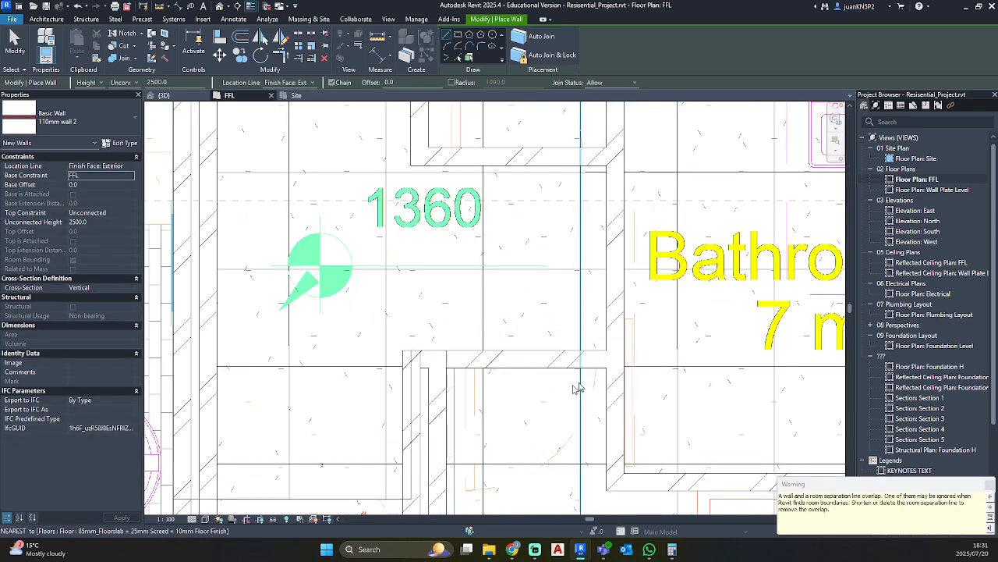
Step: Place an M_Single-Flush 0864 x 2032mm door in the short wall at Bedroom 2's entrance, swinging into the bedroom
scroll(575, 385, "down", 6)
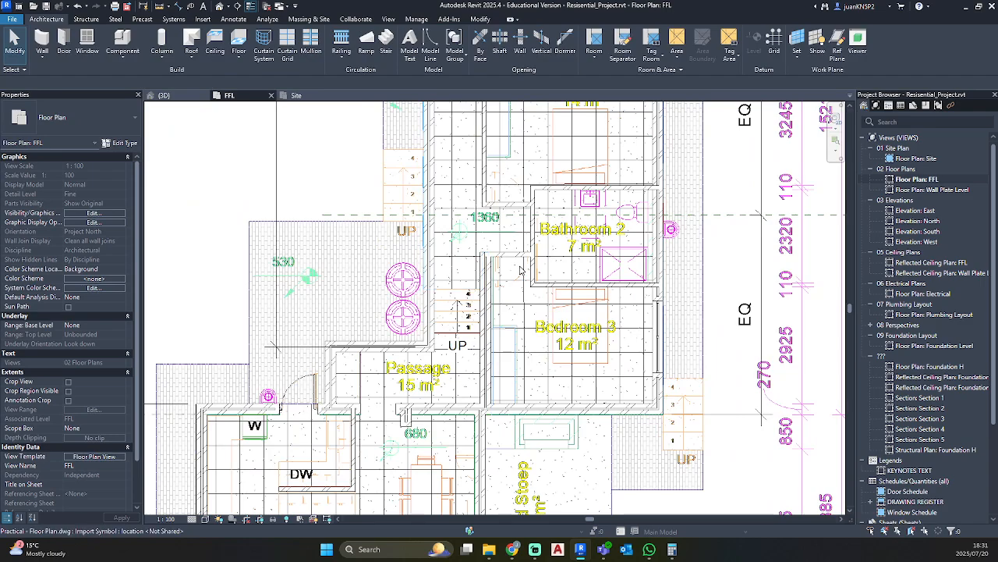
scroll(523, 273, "down", 2)
middle_click_drag(531, 281, 510, 364)
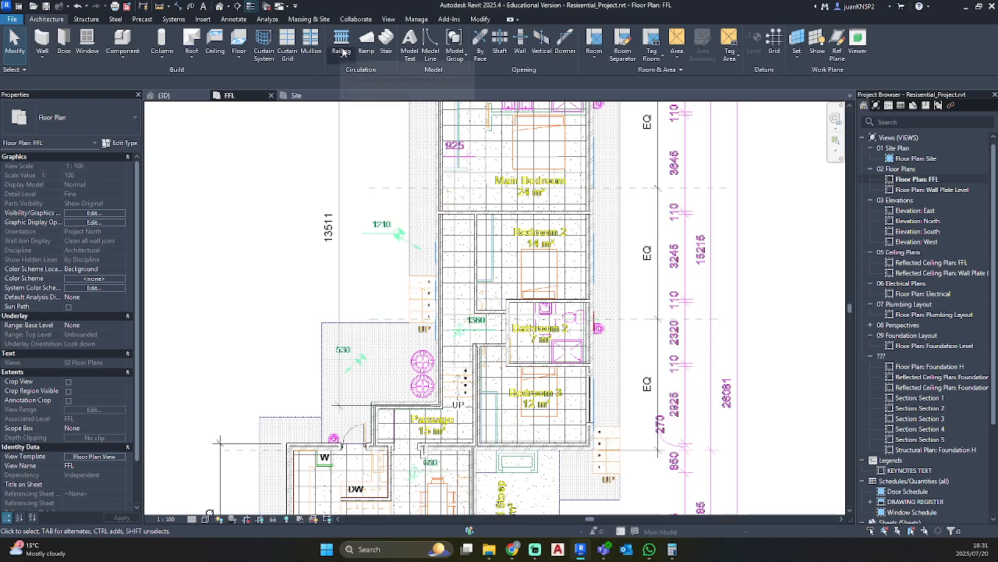
left_click(66, 43)
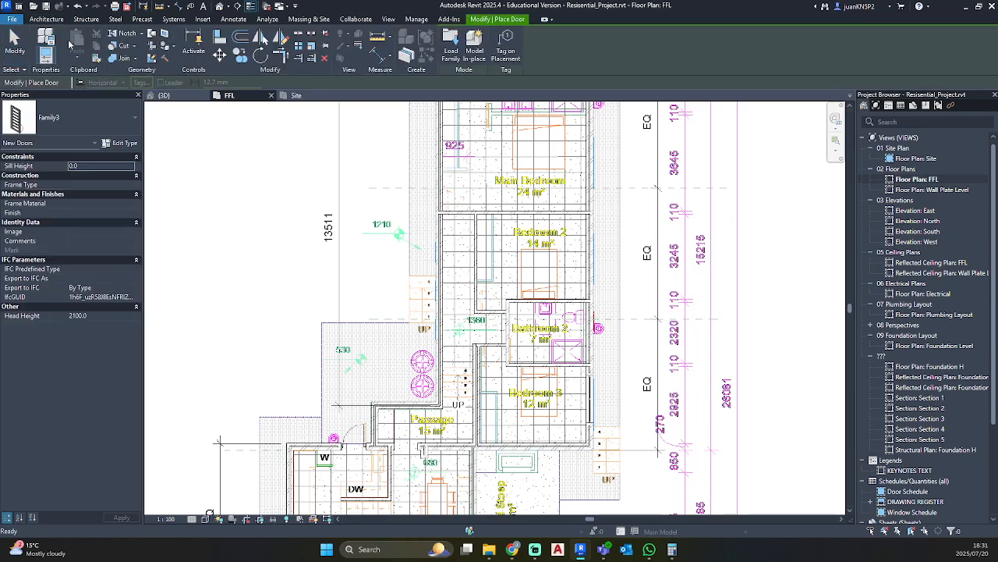
left_click(78, 117)
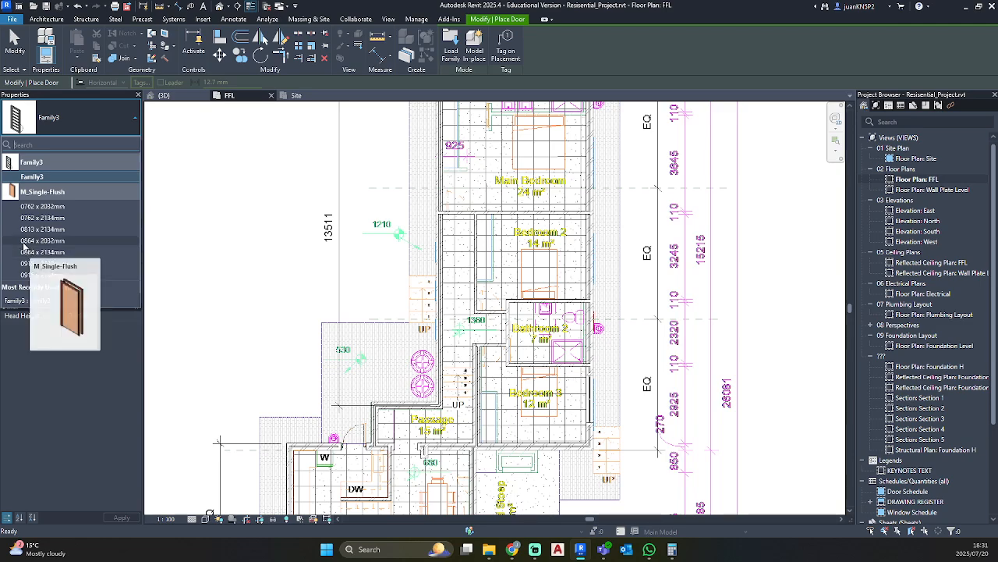
left_click(48, 242)
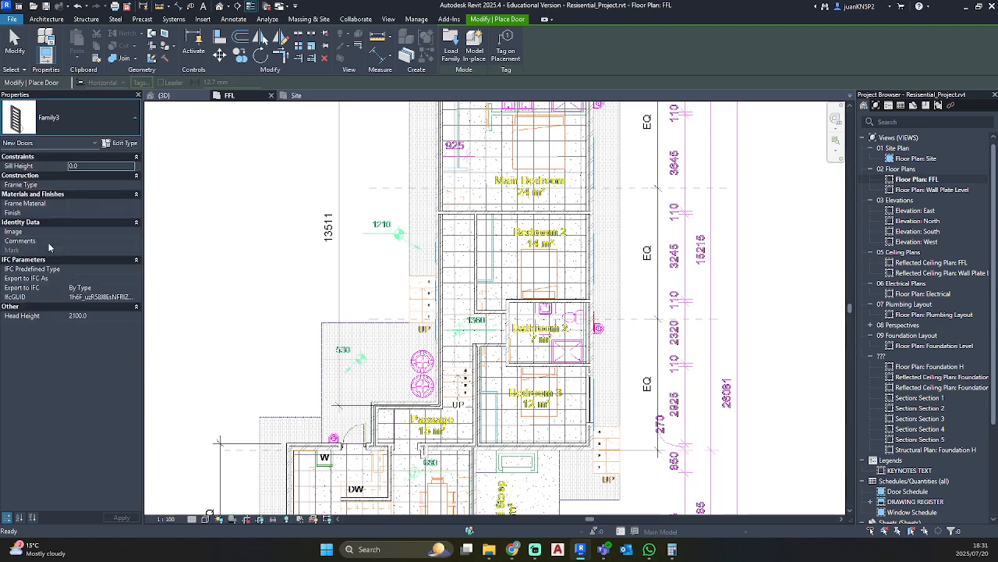
scroll(433, 223, "up", 5)
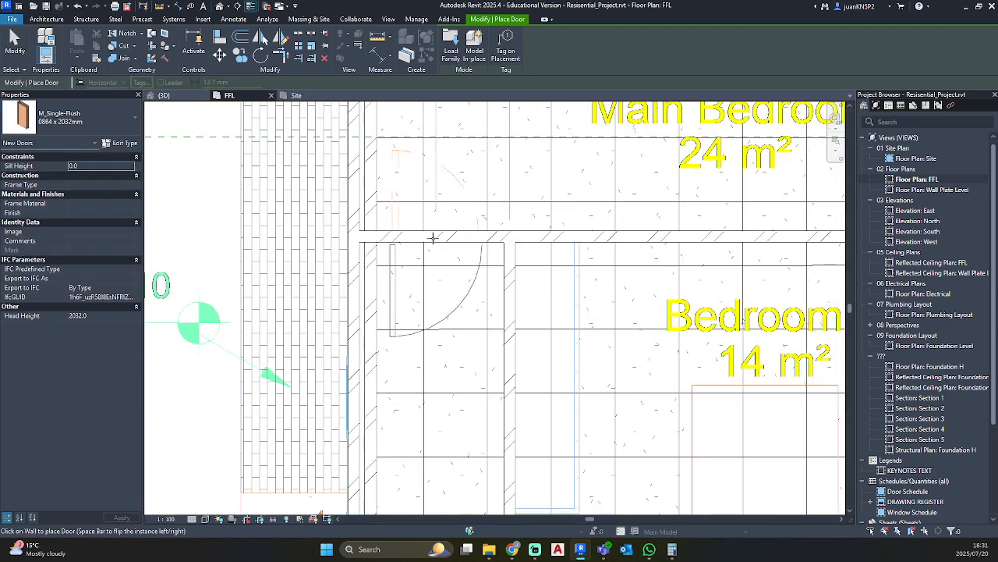
scroll(454, 309, "down", 3)
middle_click_drag(461, 329, 407, 166)
left_click(466, 328)
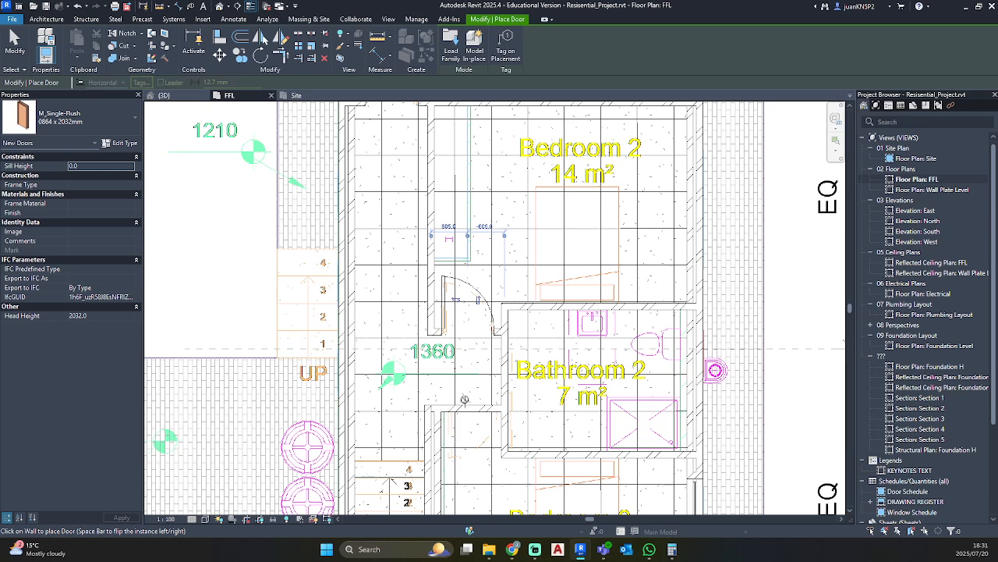
Step: Place further M_Single-Flush 0864 x 2032mm doors in Bedroom 3's entrance wall and Bathroom 2's passage-side wall, swinging into the rooms
scroll(469, 412, "up", 3)
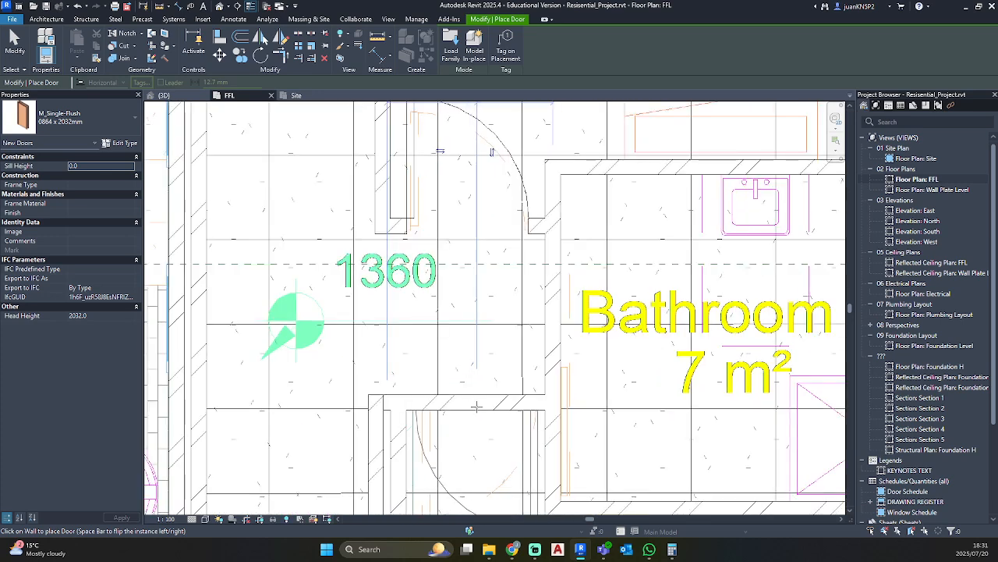
left_click(477, 405)
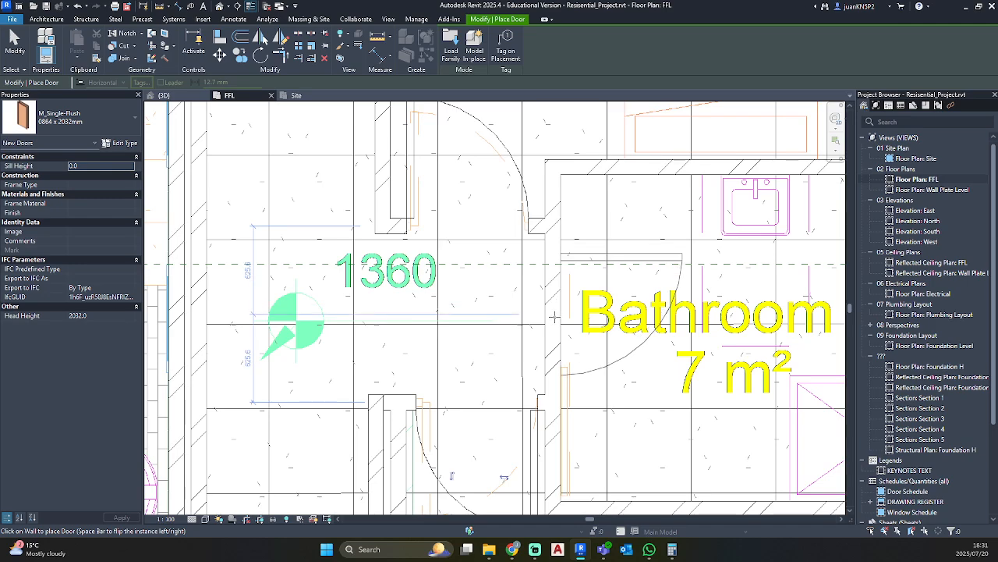
scroll(554, 316, "down", 8)
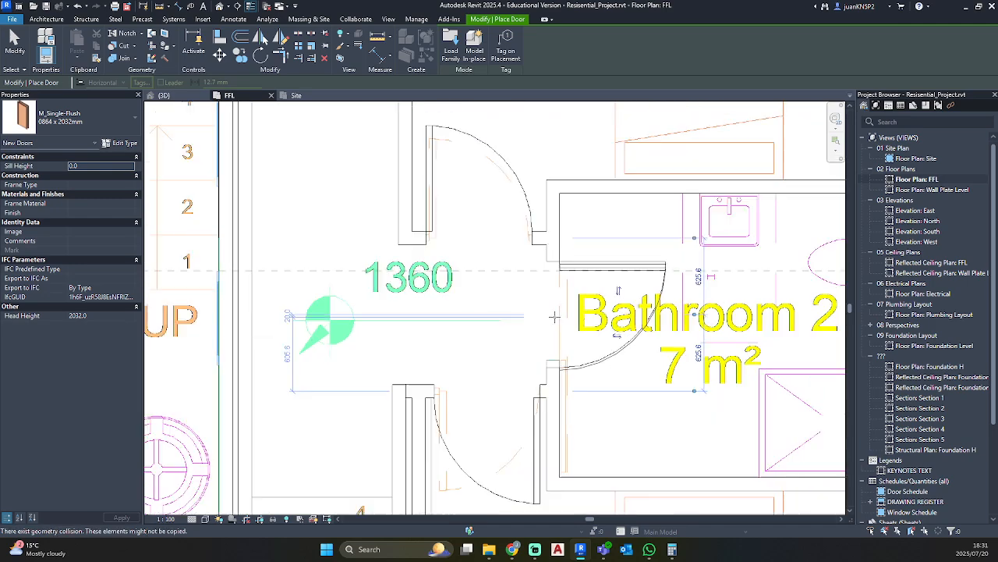
Step: Examine the bedroom wing's new walls and doors in the 3D view and return to the FFL floor plan
key("Escape")
key("Escape")
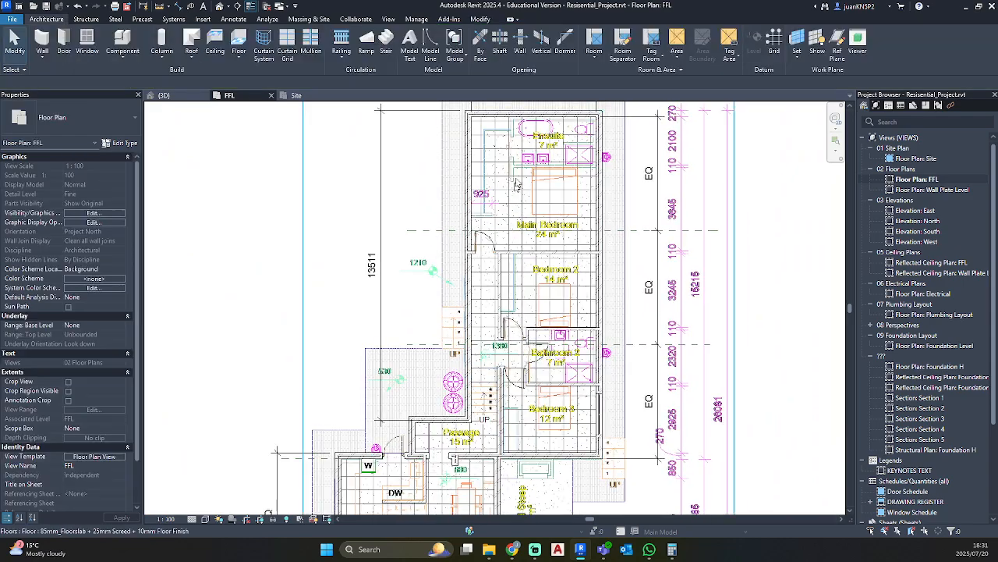
scroll(523, 169, "up", 5)
middle_click_drag(523, 169, 477, 223)
scroll(510, 298, "down", 3)
middle_click_drag(510, 298, 476, 89)
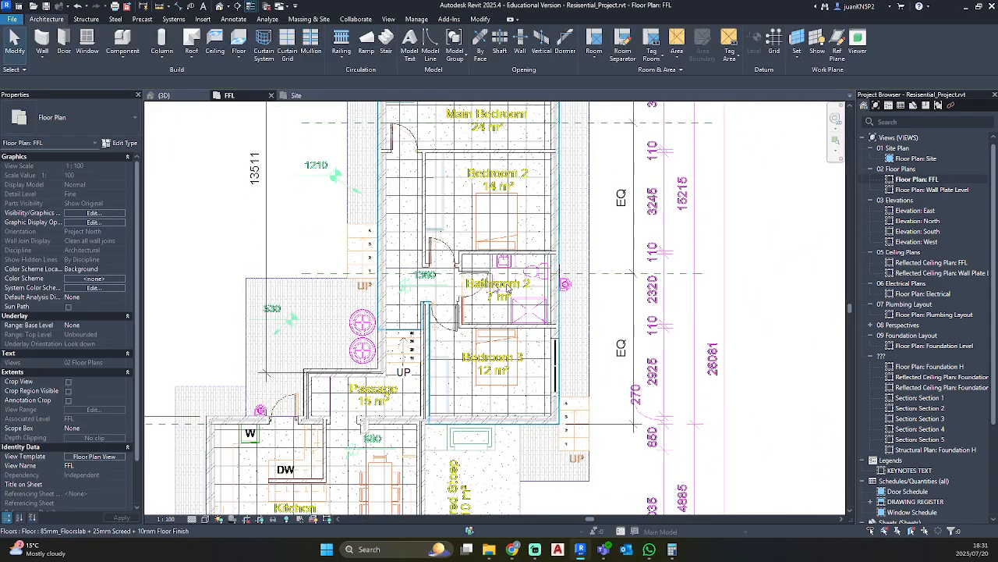
left_click(222, 6)
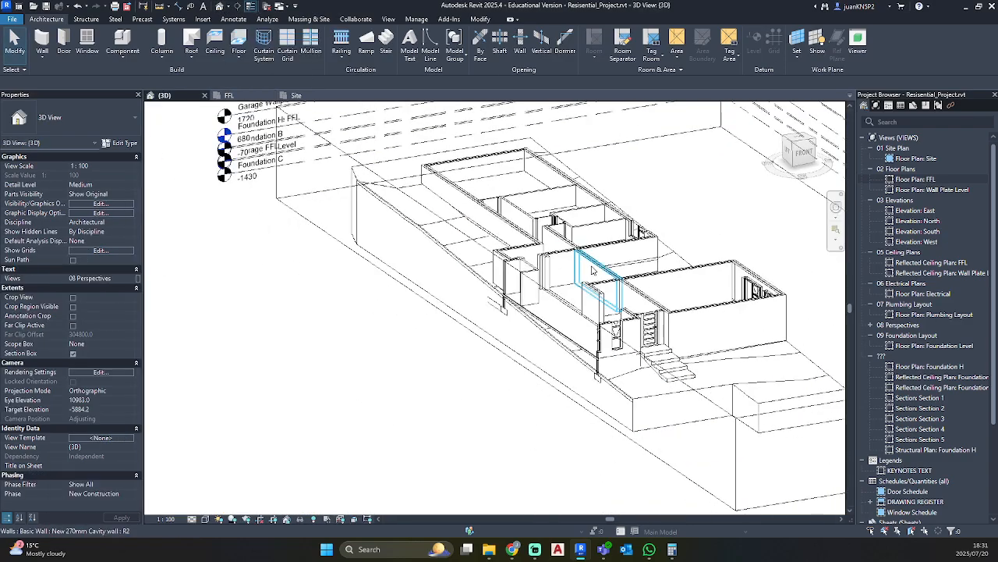
middle_click_drag(592, 271, 437, 363, "shift")
middle_click_drag(731, 115, 588, 270)
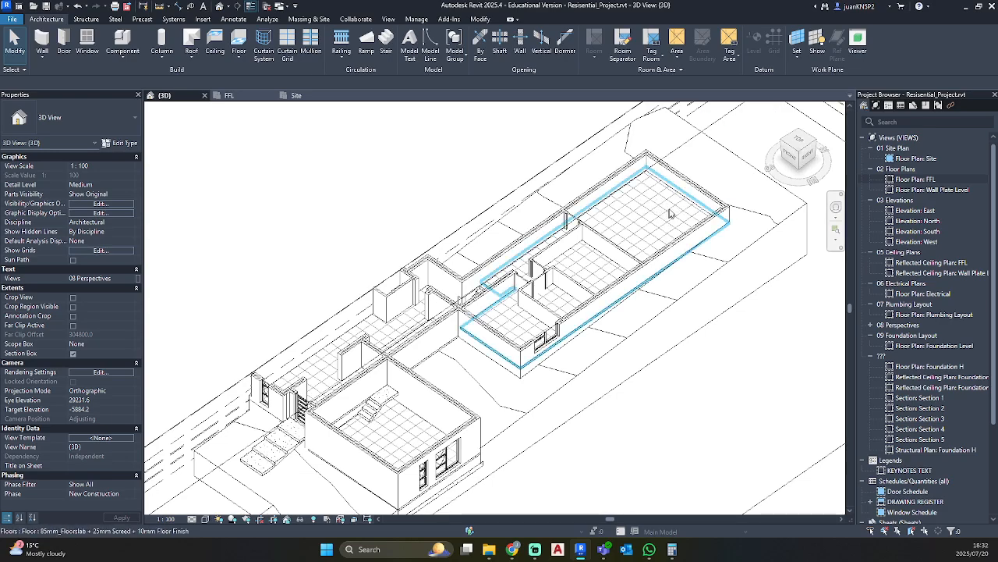
double_click(916, 180)
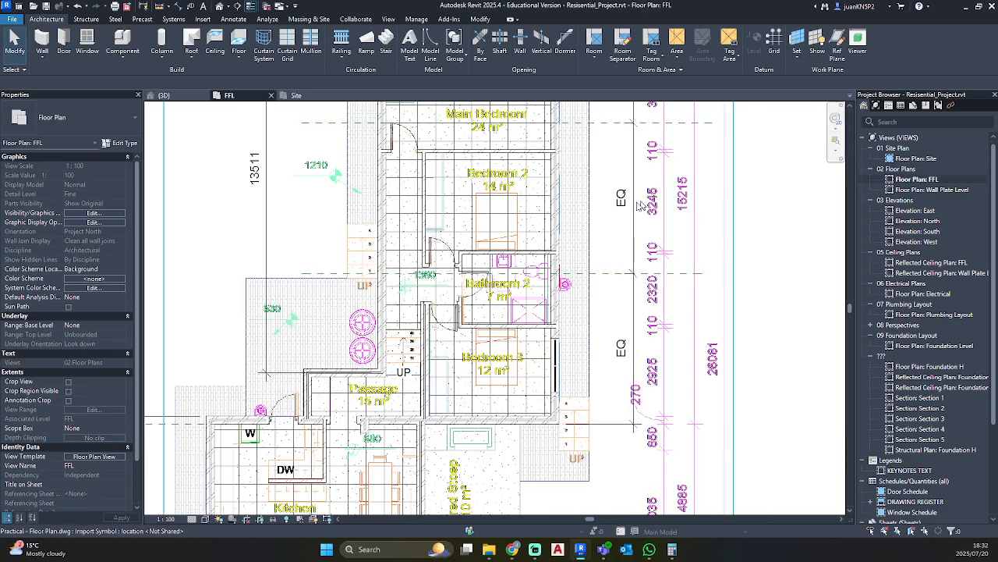
Step: Draw a 110mm wall 2 about 3600 mm long between Ensuite and Main Bedroom with a 655 mm return, base constraint Private Space FFL
scroll(526, 333, "up", 3)
left_click(530, 320)
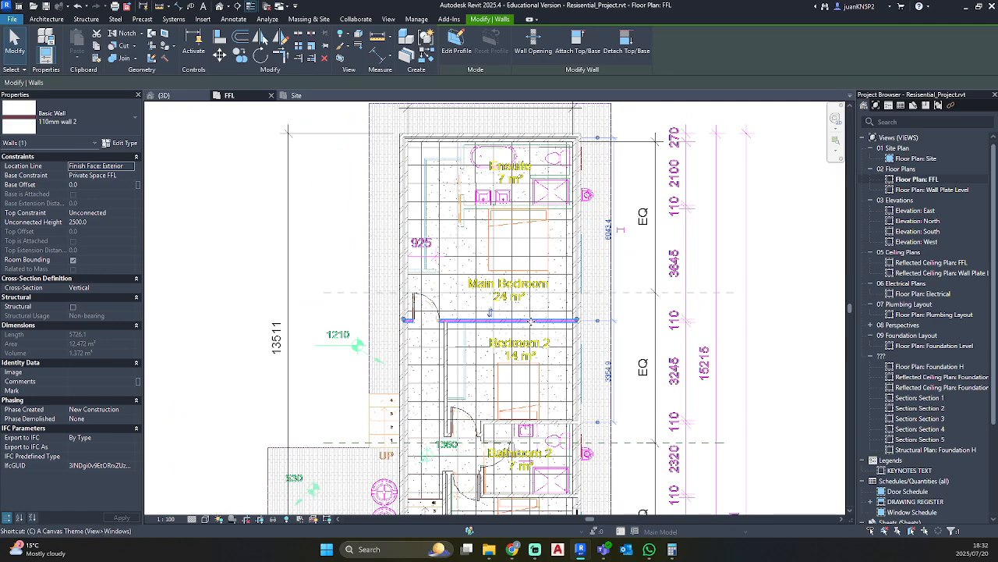
key("s")
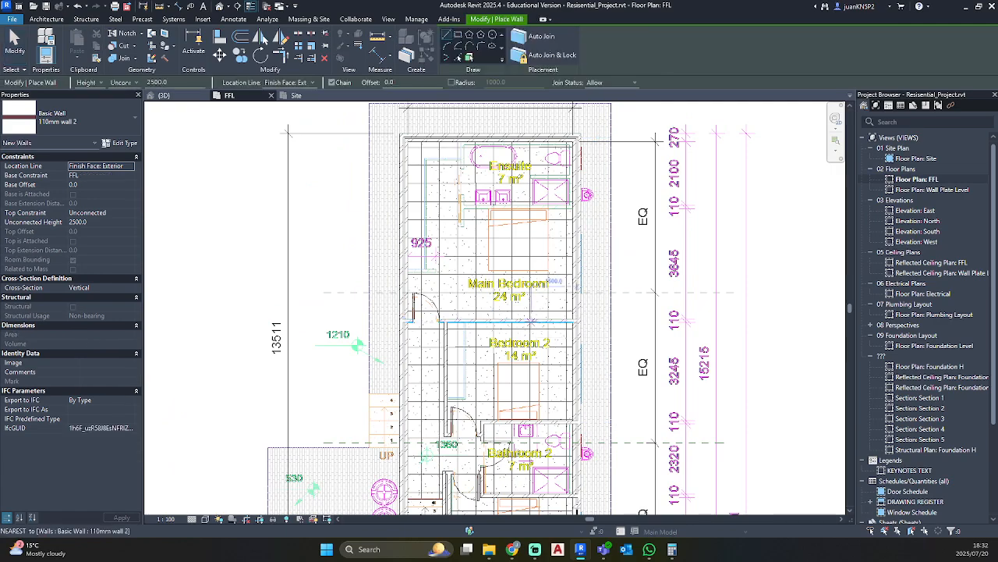
left_click(130, 176)
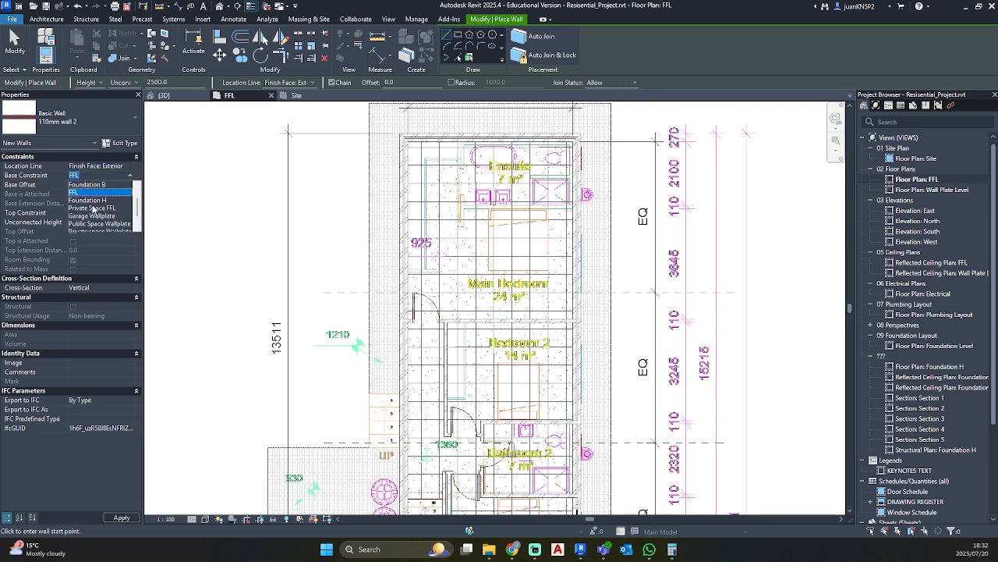
left_click(94, 209)
scroll(556, 206, "up", 5)
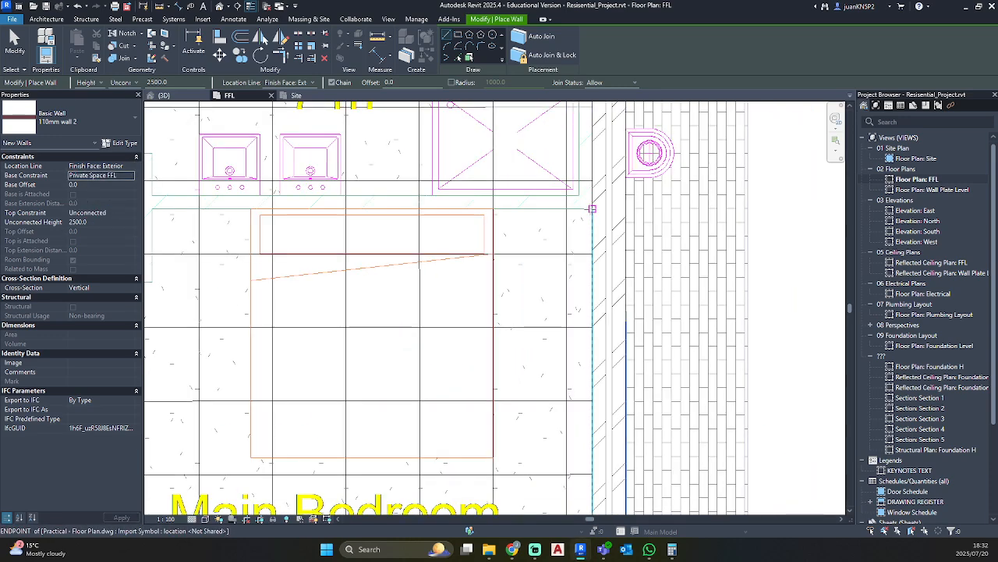
left_click(591, 207)
middle_click_drag(328, 214, 734, 195)
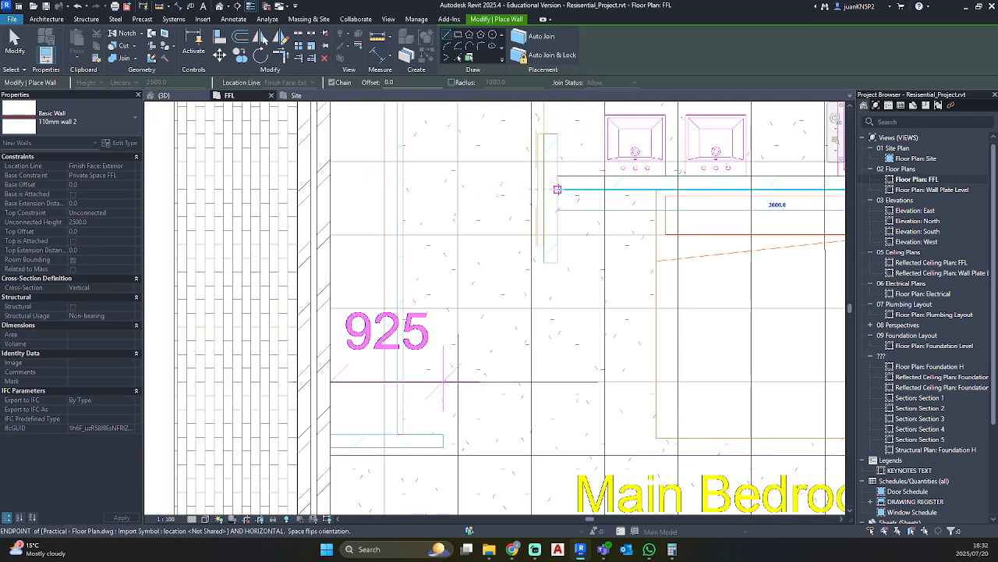
left_click(555, 262)
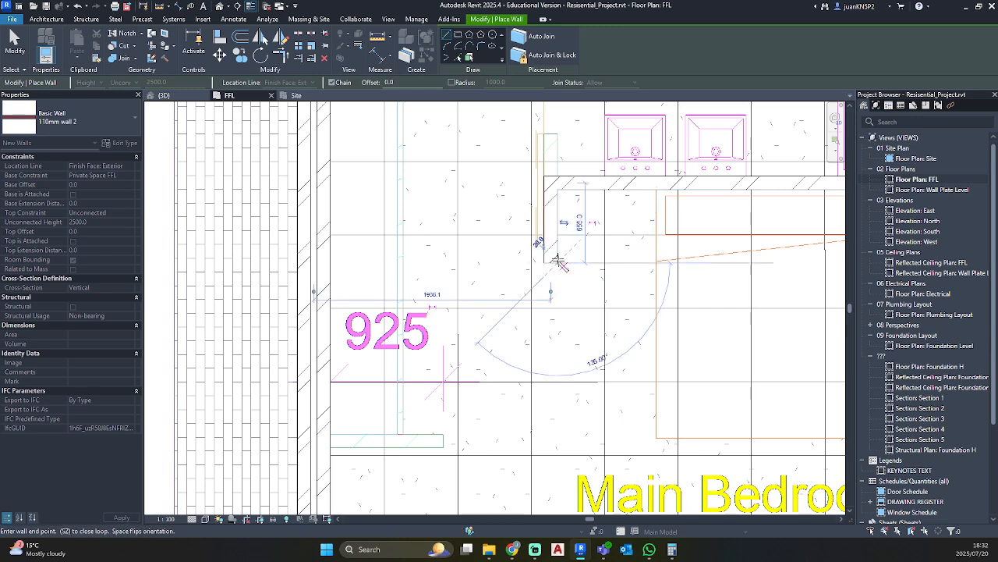
key("Escape")
key("Escape")
Step: Extend the short return wall along the Ensuite's dressing-area side up to the exterior wall
left_click(550, 215)
middle_click_drag(552, 186, 541, 314)
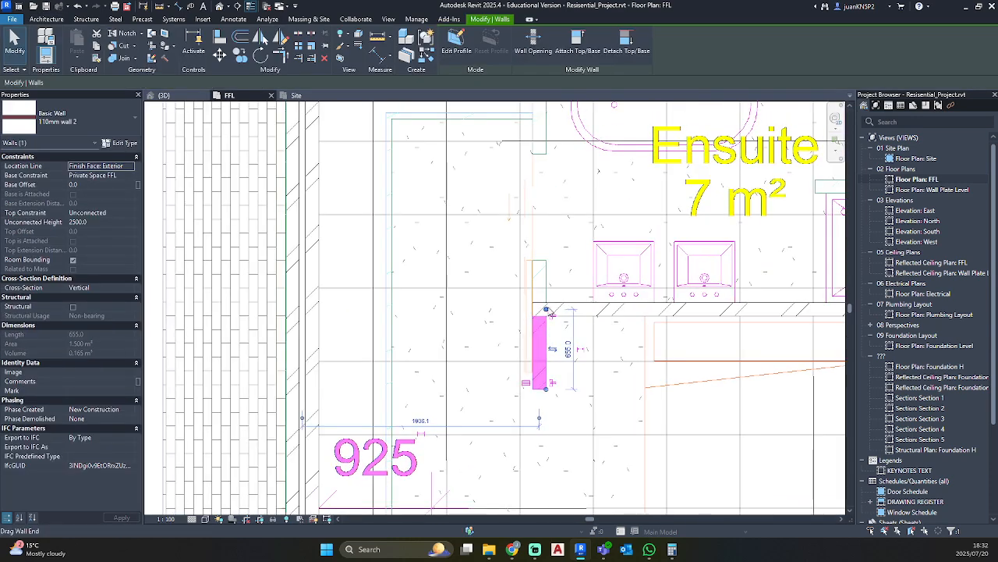
left_click_drag(548, 309, 550, 157)
middle_click_drag(556, 158, 550, 292)
left_click_drag(550, 293, 538, 192)
key("Escape")
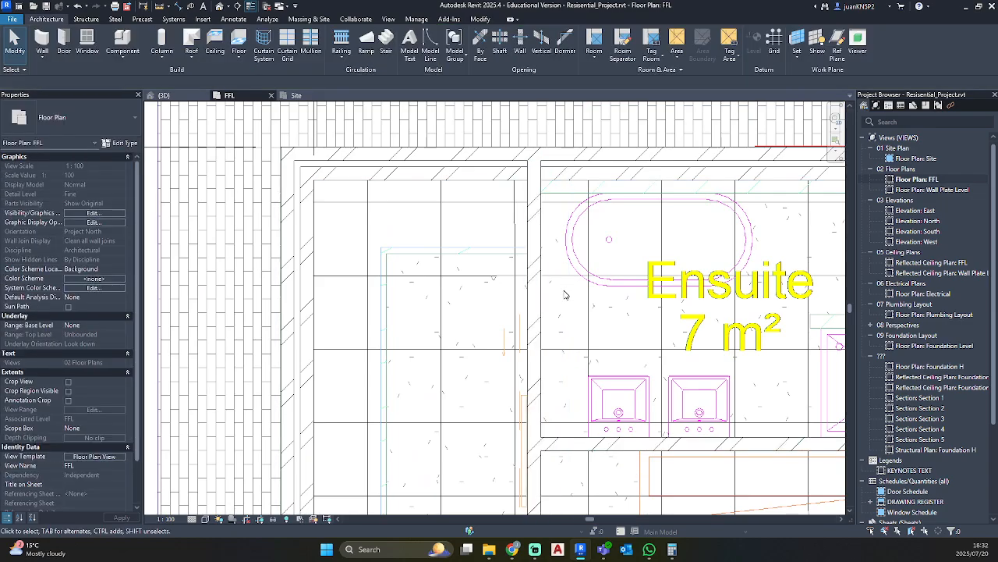
Step: Place an M_Single-Flush 0864 x 2032mm door in the Ensuite's extended side wall, swinging out into the dressing area
scroll(578, 302, "down", 3)
scroll(578, 302, "down", 3)
middle_click_drag(577, 302, 473, 192)
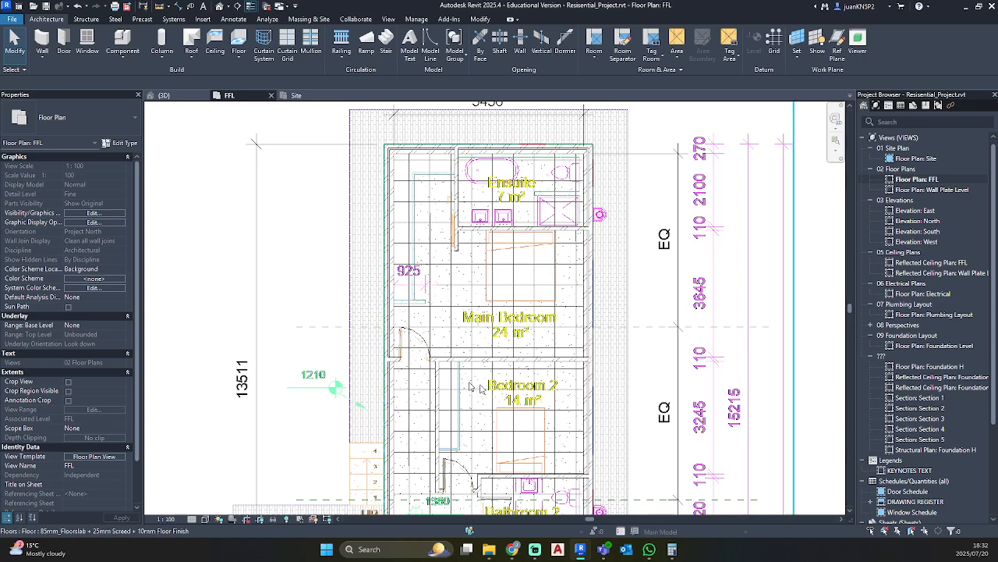
left_click(419, 340)
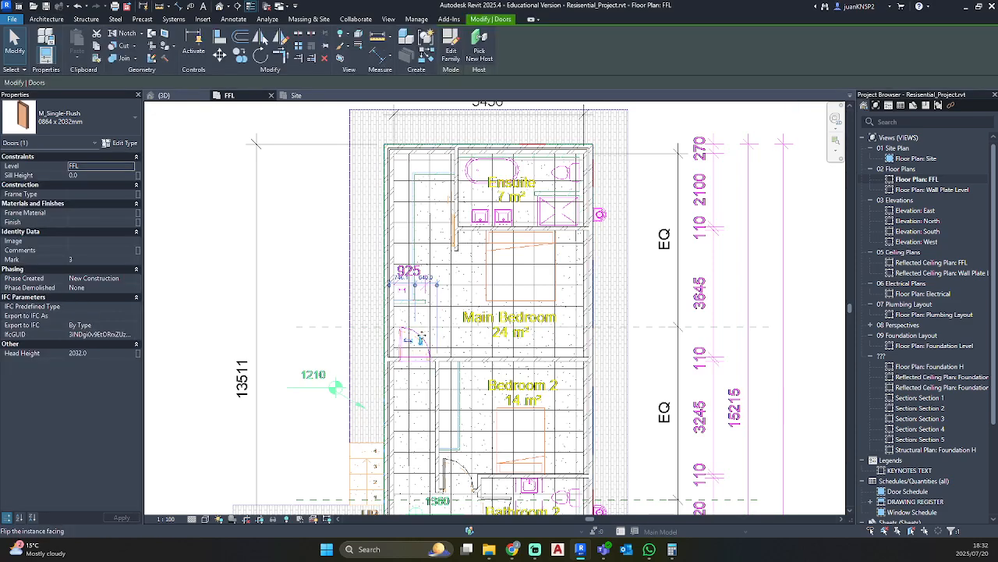
key("c")
key("s")
scroll(451, 184, "up", 5)
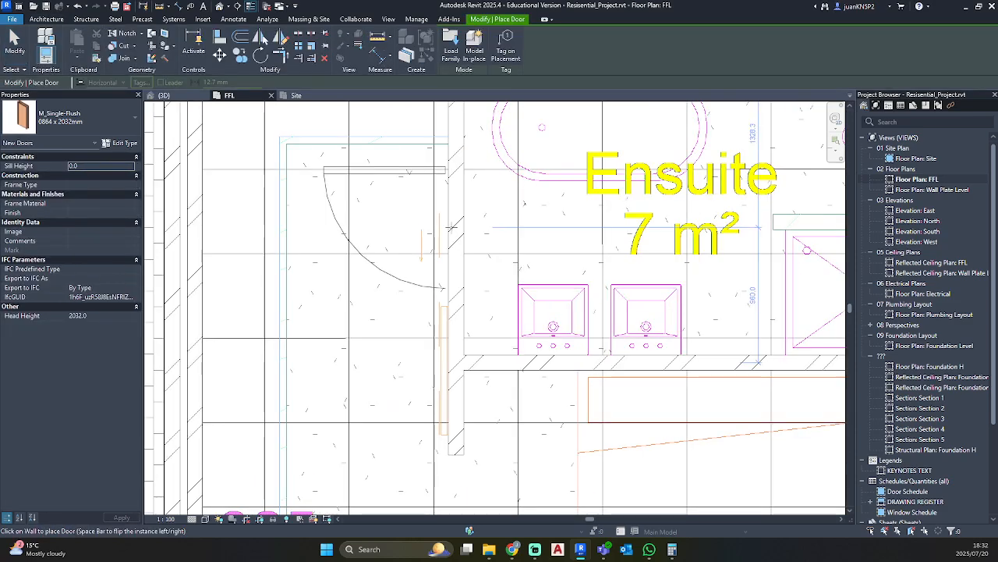
key("Escape")
key("Escape")
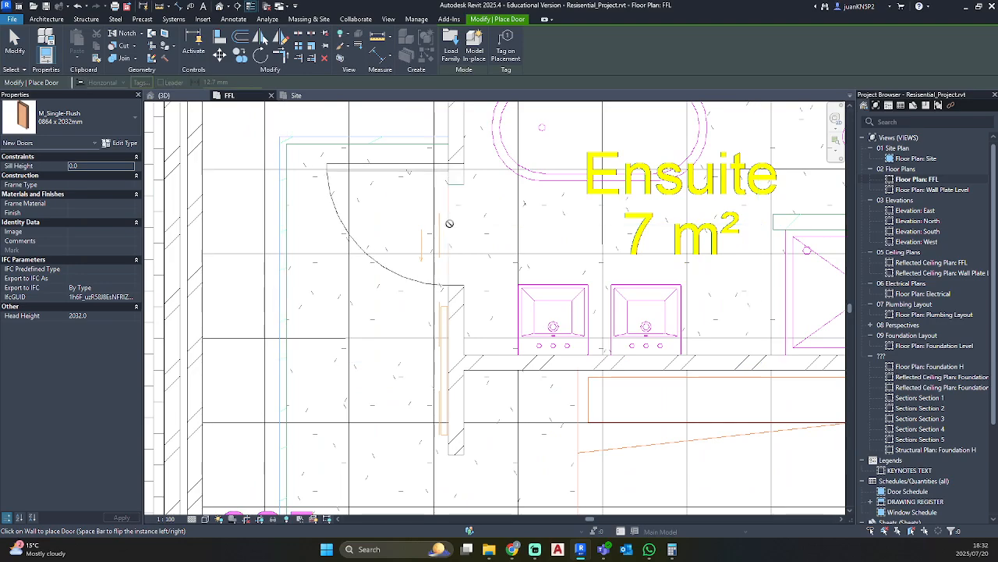
Step: Draw a 110mm wall 2 partition about 1535 mm long between the Ensuite's toilet and shower, ending at the exterior wall
scroll(441, 203, "down", 6)
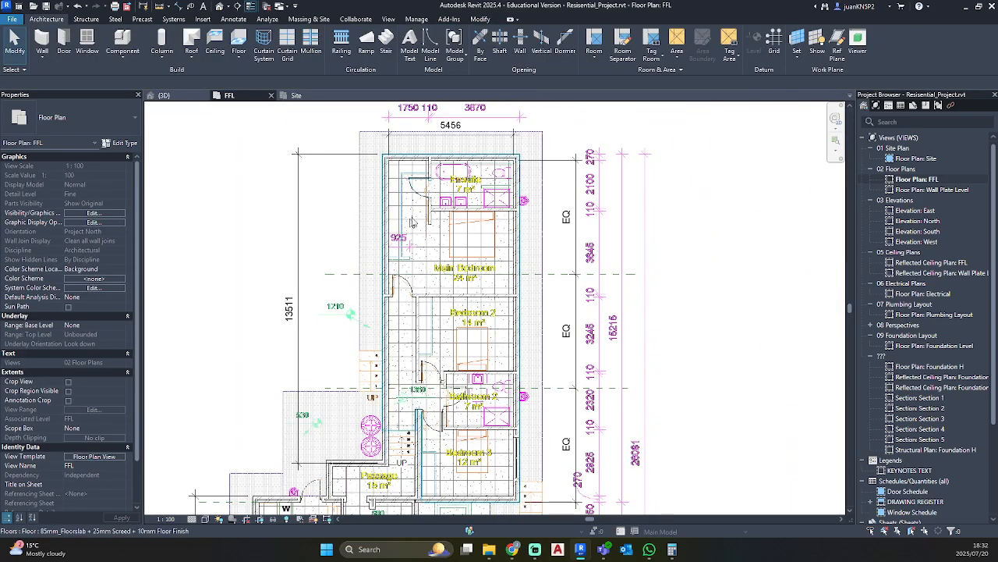
scroll(454, 200, "up", 3)
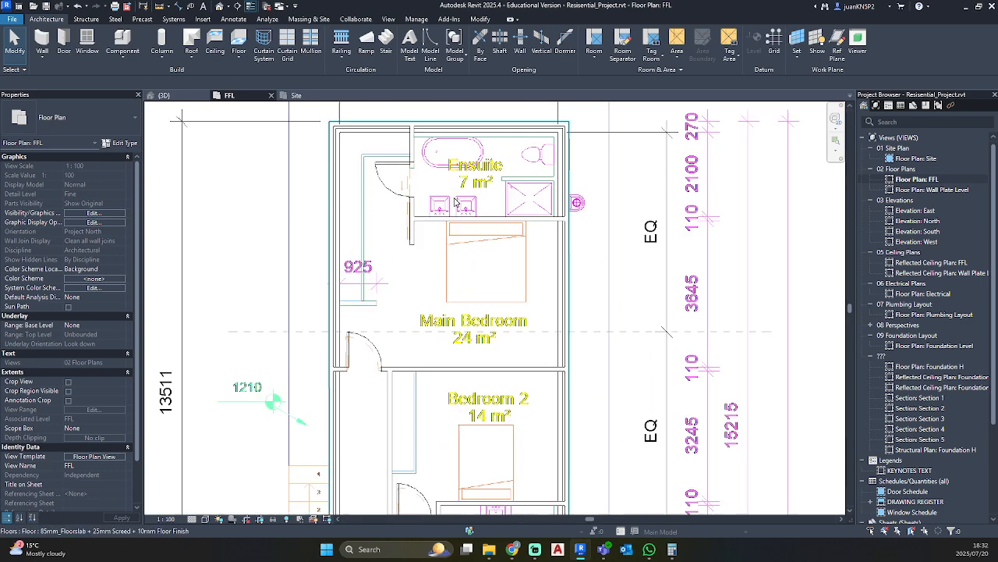
middle_click_drag(457, 199, 417, 243)
scroll(498, 211, "up", 3)
scroll(502, 214, "up", 1)
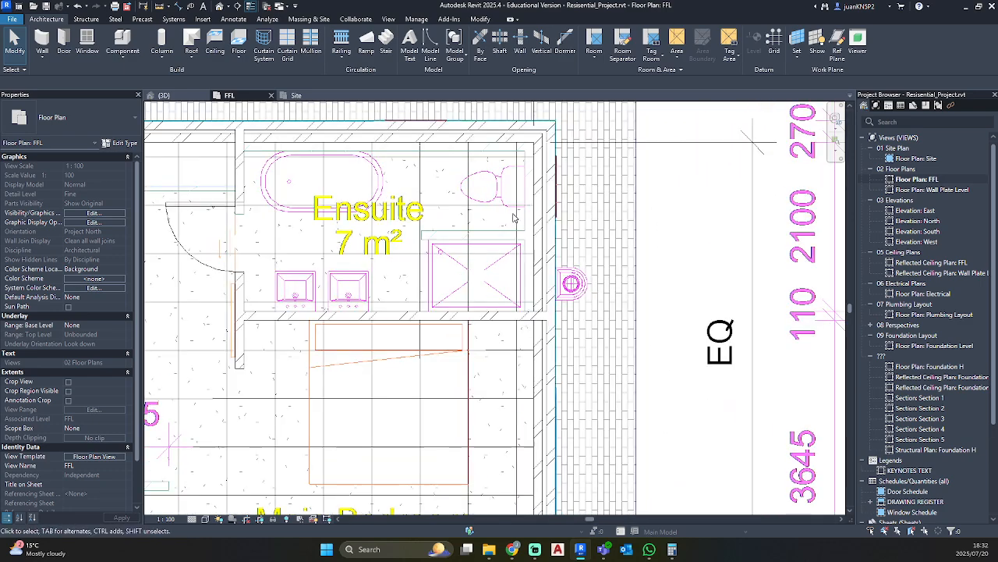
scroll(523, 231, "up", 3)
middle_click_drag(540, 209, 542, 208)
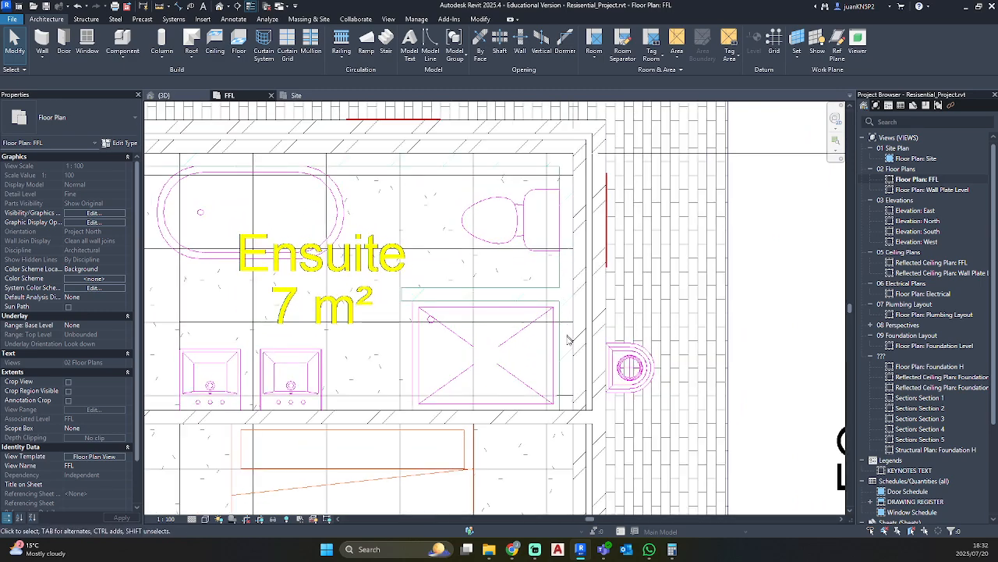
mouse_move(434, 169)
middle_mouse_down()
mouse_move(634, 171)
mouse_move(668, 161)
middle_mouse_up()
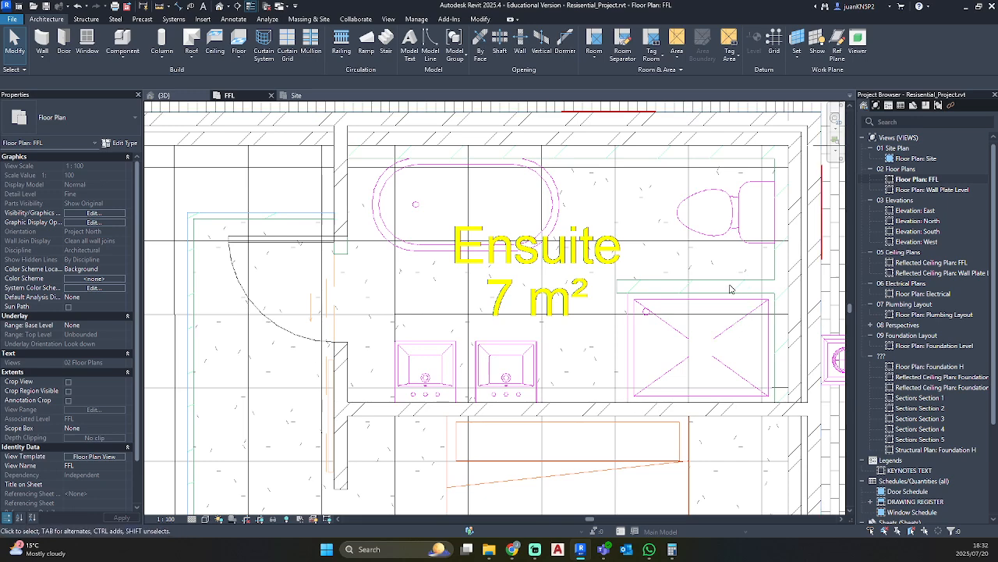
left_click(628, 409)
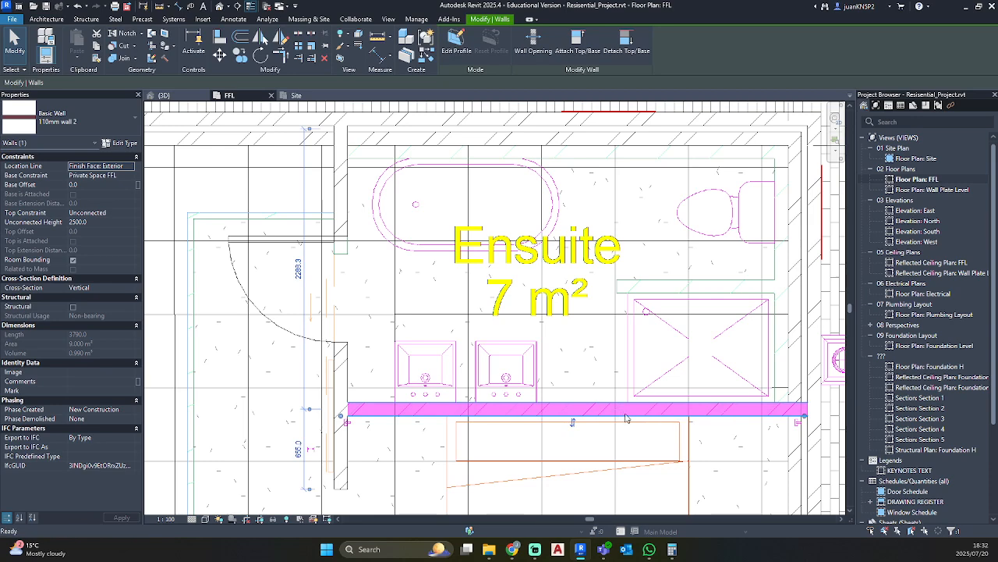
key("c")
key("s")
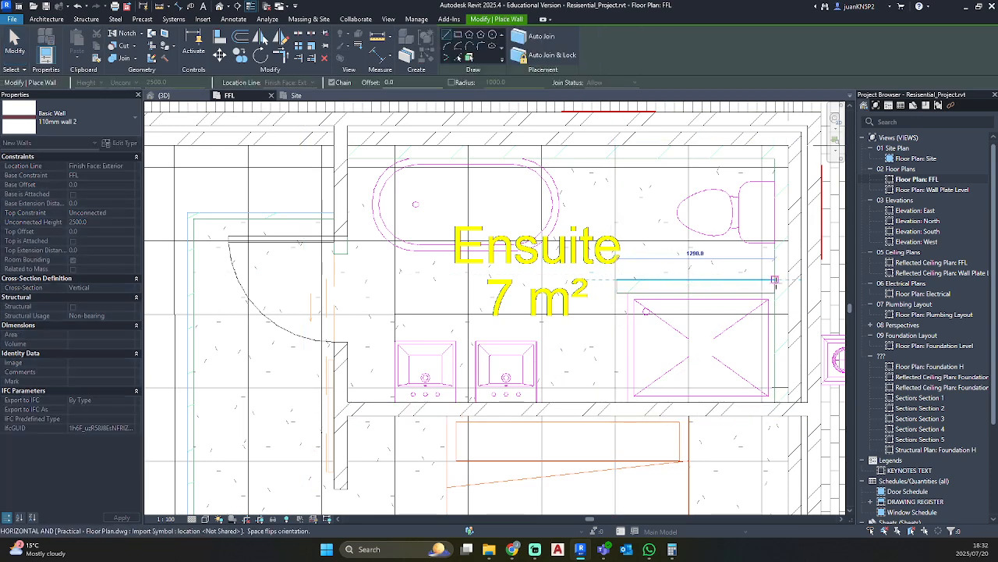
left_click(789, 279)
key("Escape")
key("Escape")
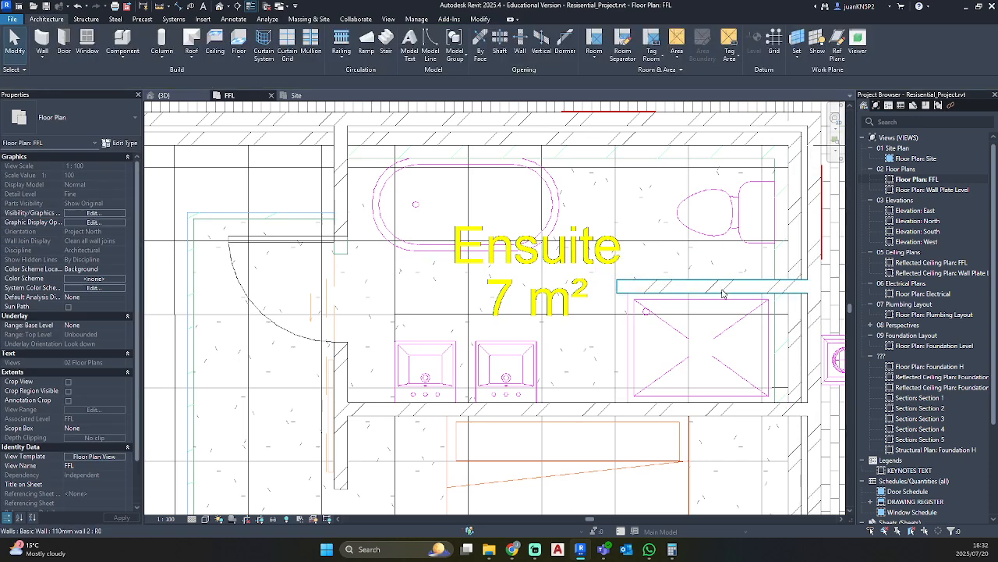
Step: Set the shower partition's base constraint to Private Space FFL and its unconnected height to 1800
left_click(708, 286)
left_click(84, 177)
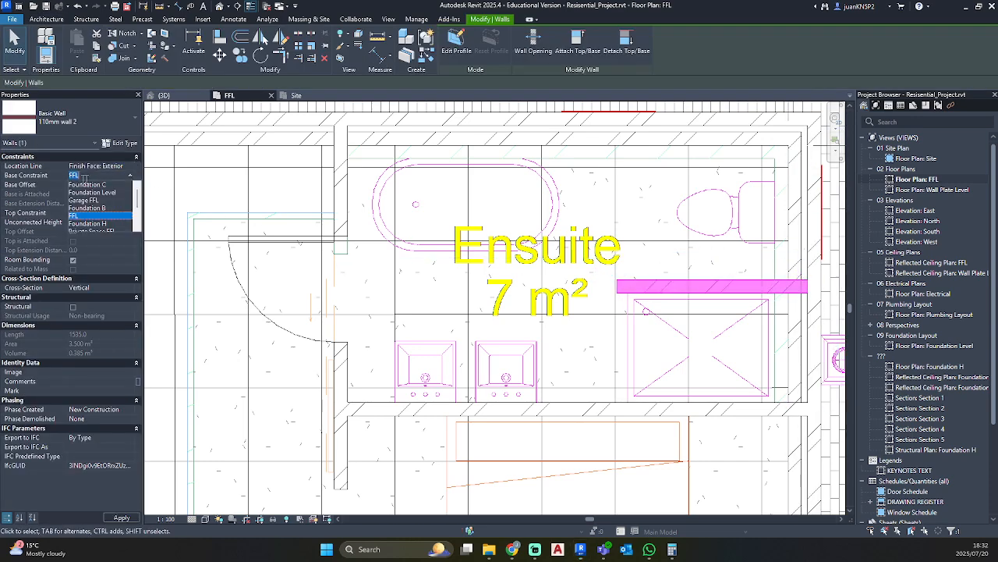
scroll(102, 212, "down", 1)
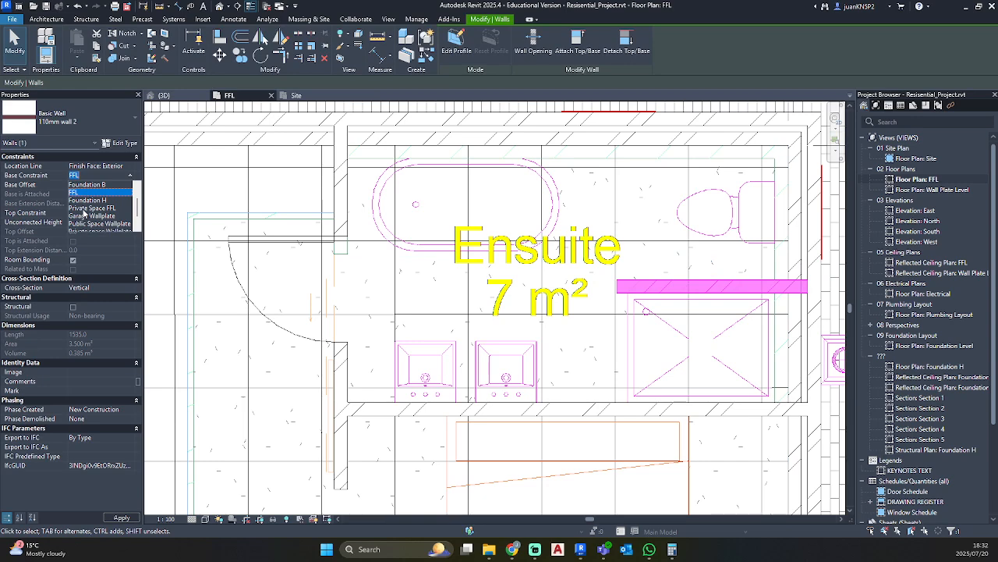
left_click(84, 209)
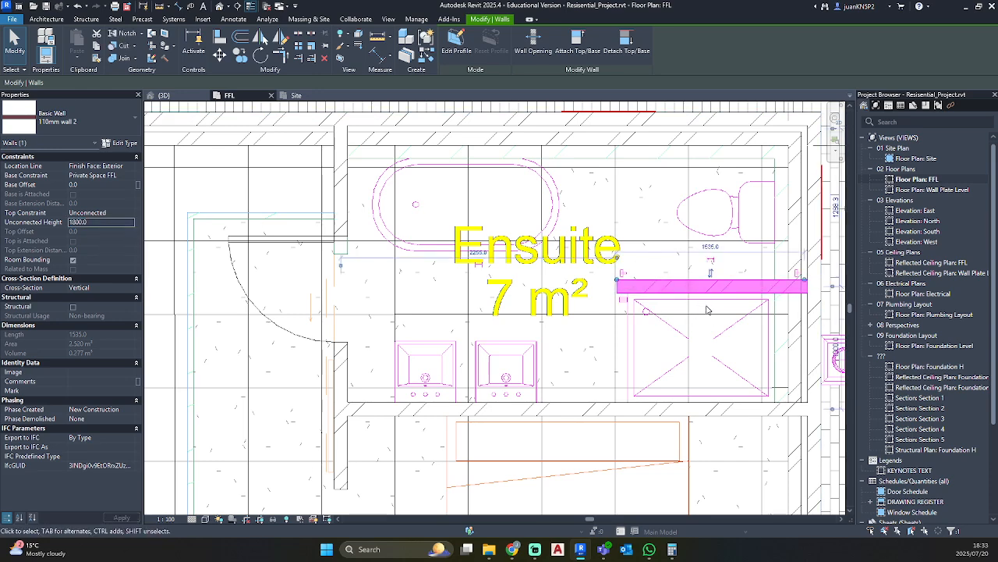
key("Escape")
Step: Look over the Main Bedroom and Ensuite walls, doors and fixtures against the imported plan
scroll(499, 196, "down", 4)
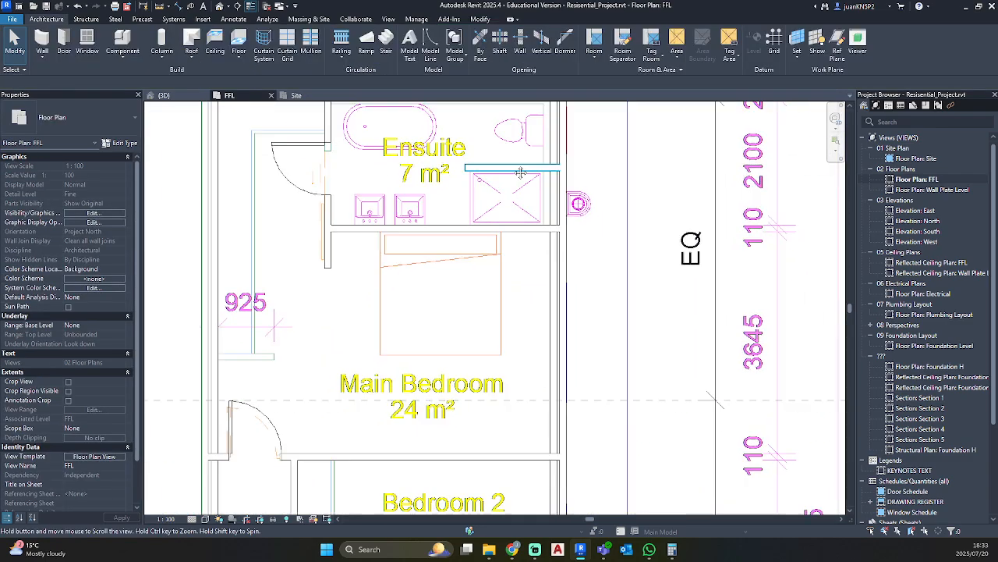
middle_click_drag(496, 201, 563, 269)
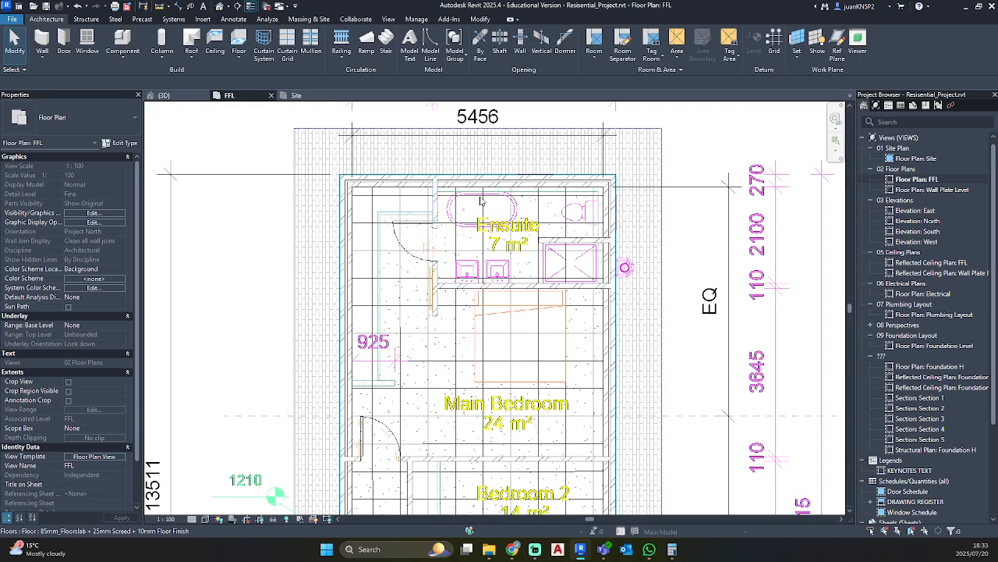
mouse_move(600, 385)
middle_mouse_down()
mouse_move(592, 333)
mouse_move(607, 183)
middle_mouse_up()
mouse_move(612, 434)
middle_mouse_down()
mouse_move(585, 222)
mouse_move(553, 400)
middle_mouse_up()
middle_click_drag(472, 122, 502, 284)
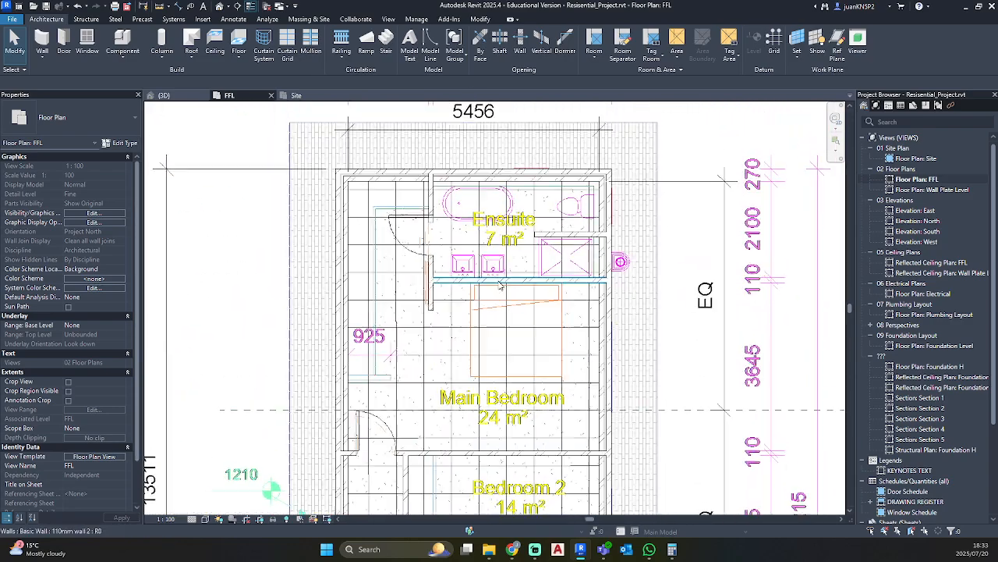
scroll(511, 223, "up", 2)
middle_click_drag(503, 176, 548, 240)
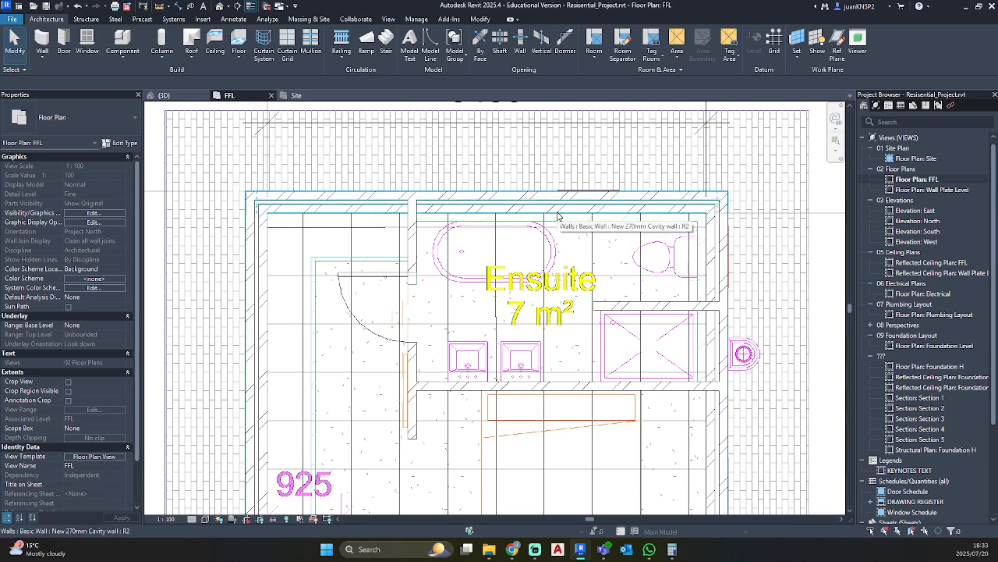
scroll(434, 227, "up", 4)
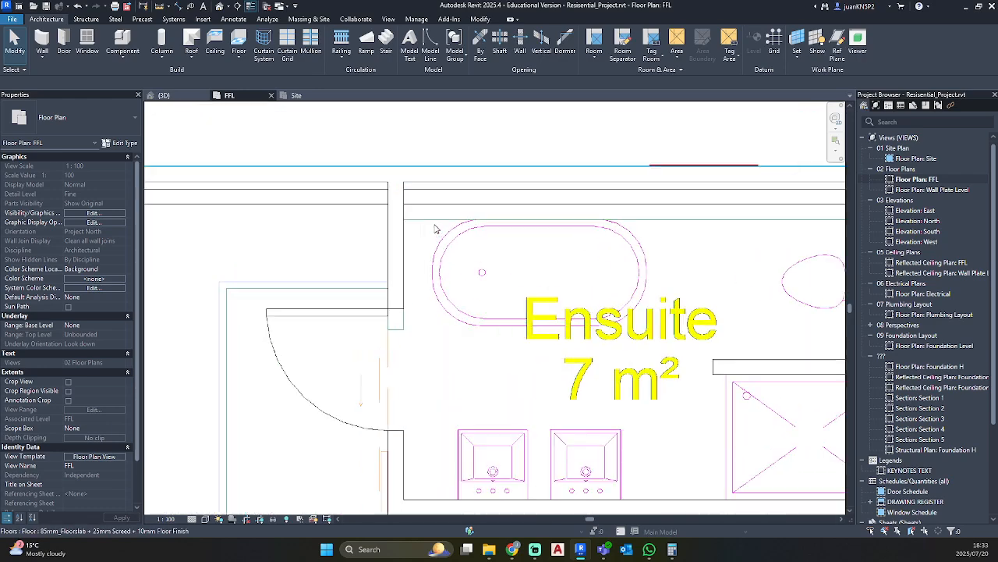
middle_click_drag(533, 225, 365, 192)
scroll(486, 225, "down", 1)
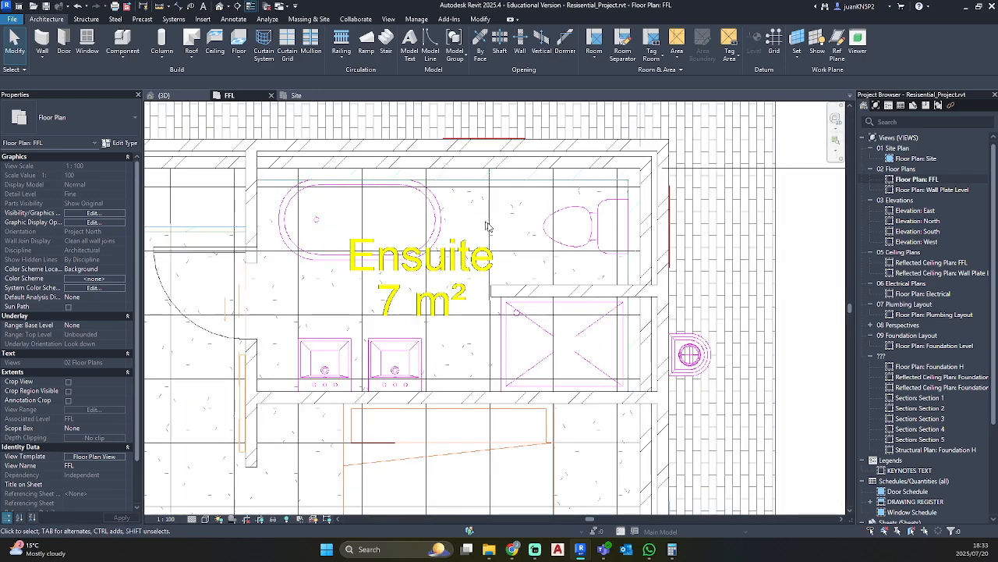
Step: Draw a 110mm wall 2 wall about 3790 mm long behind the bath, with base constraint Private Space FFL and unconnected height 1500
left_click(524, 288)
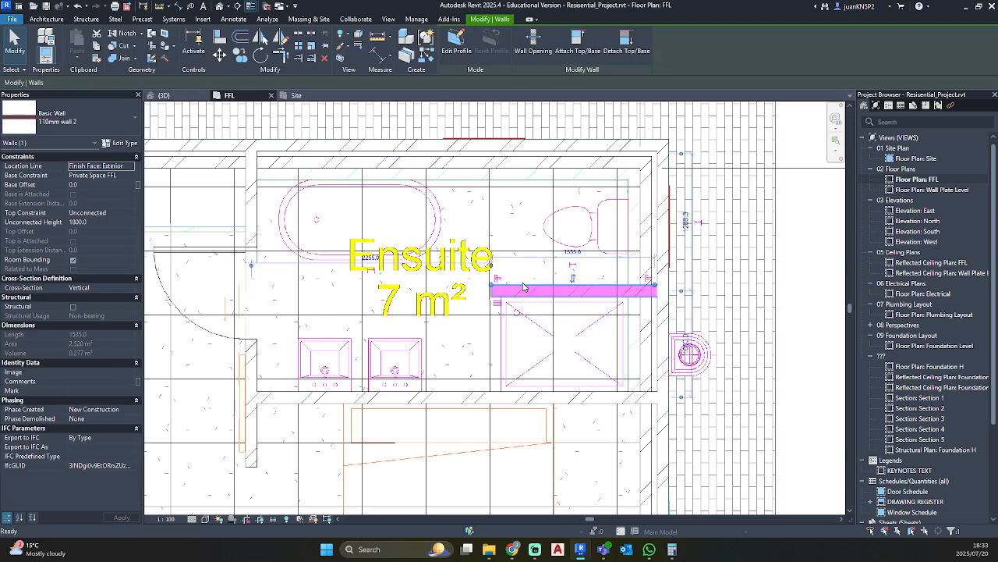
key("c")
key("s")
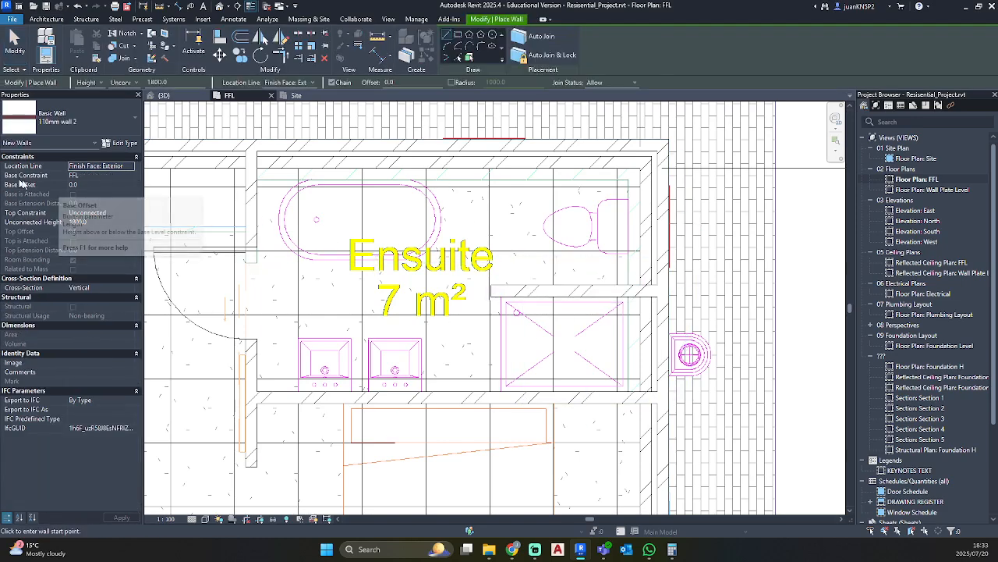
left_click(123, 176)
scroll(99, 201, "down", 1)
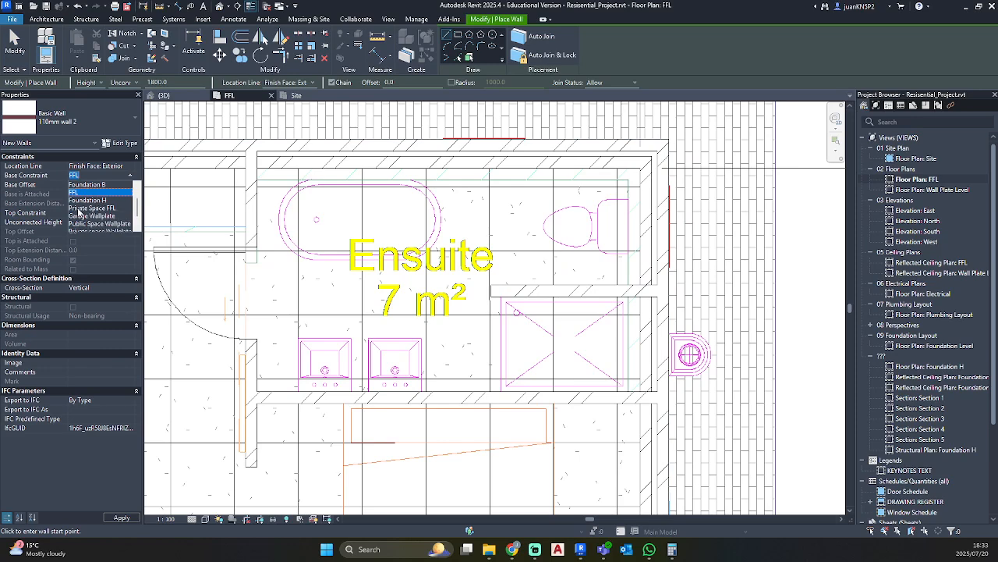
left_click(80, 208)
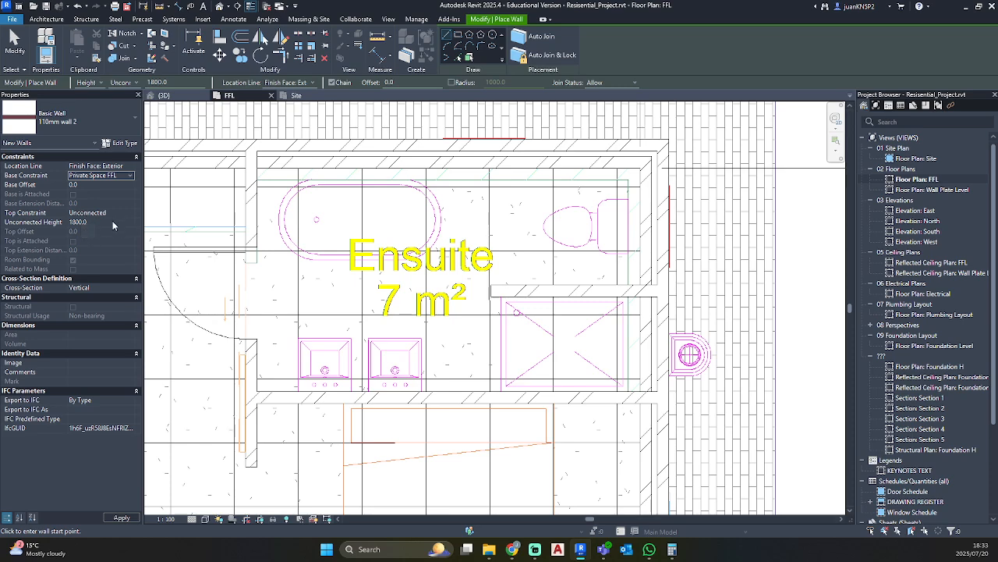
left_click(111, 222)
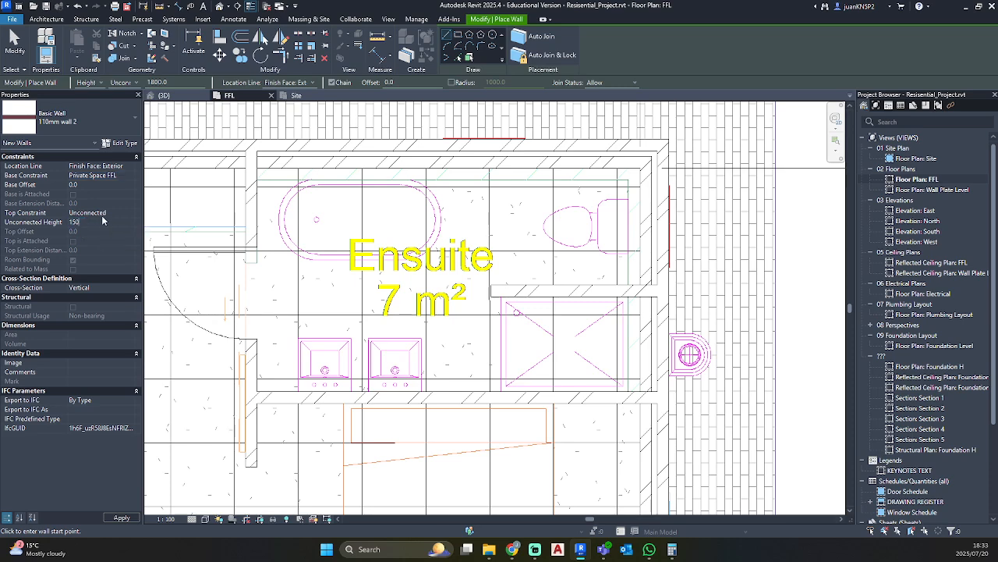
left_click(267, 168)
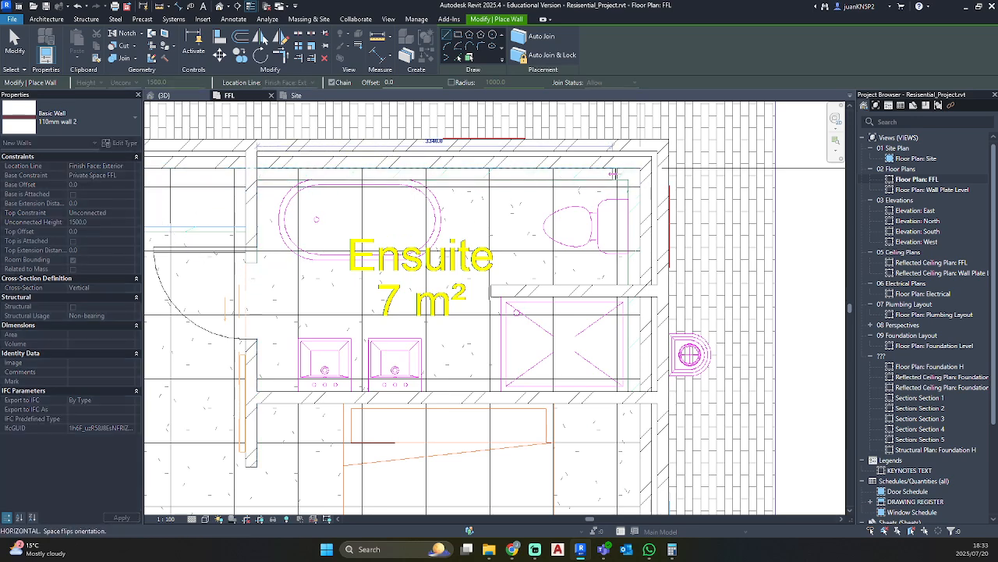
left_click(639, 168)
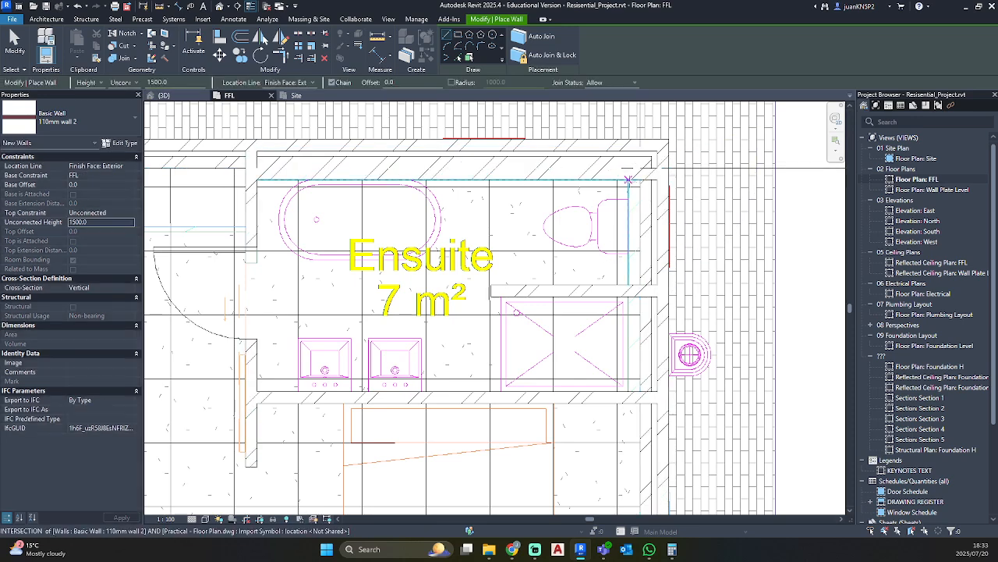
Step: Draw a 1500 high wall about 1098 mm long behind the toilet, from the bath-side wall to the shower partition
left_click(634, 285)
key("Escape")
key("Escape")
Step: Check the base constraints of both low Ensuite walls and set the one behind the toilet to Private Space FFL
left_click(634, 269)
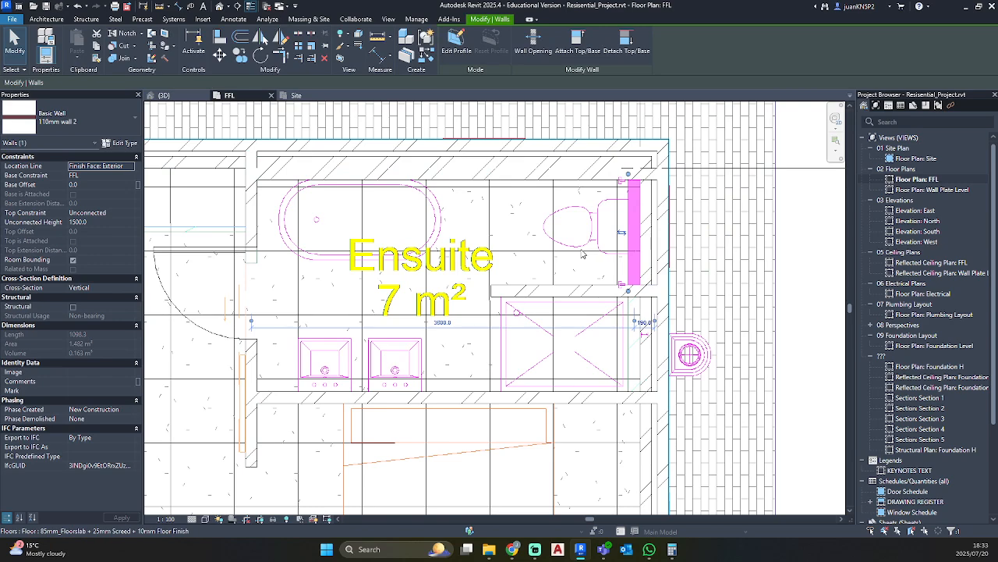
key("Escape")
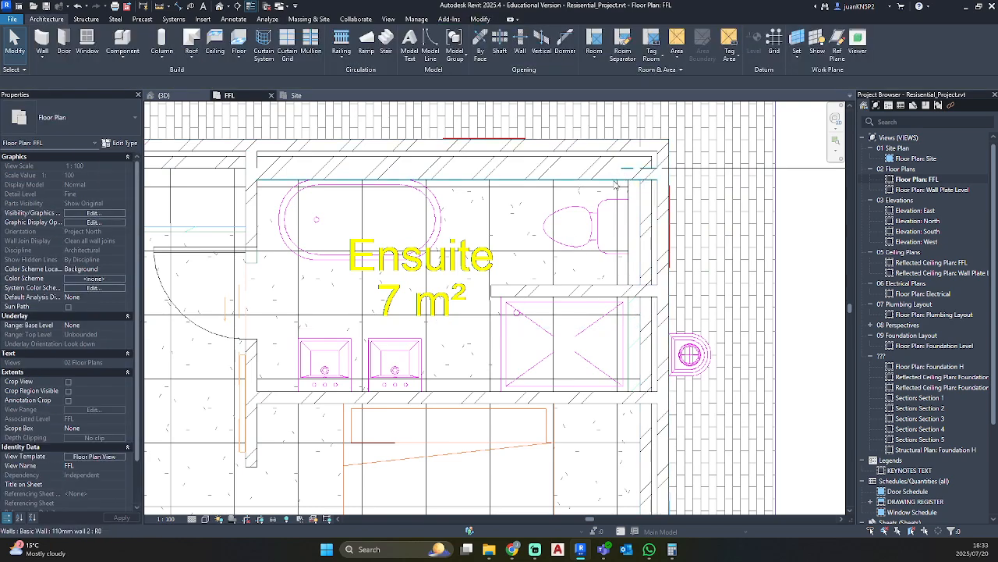
left_click(608, 181)
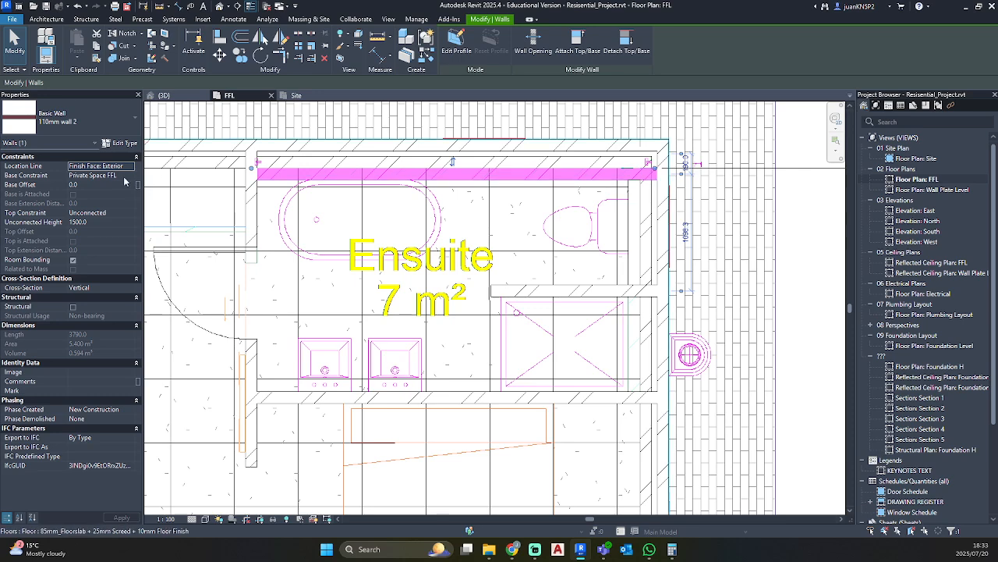
key("Escape")
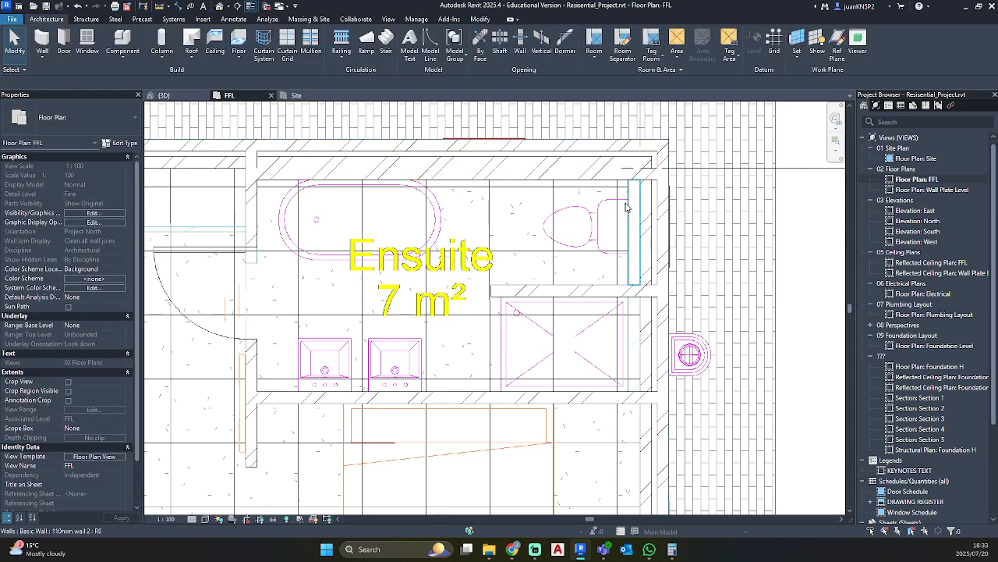
left_click(629, 206)
left_click(93, 174)
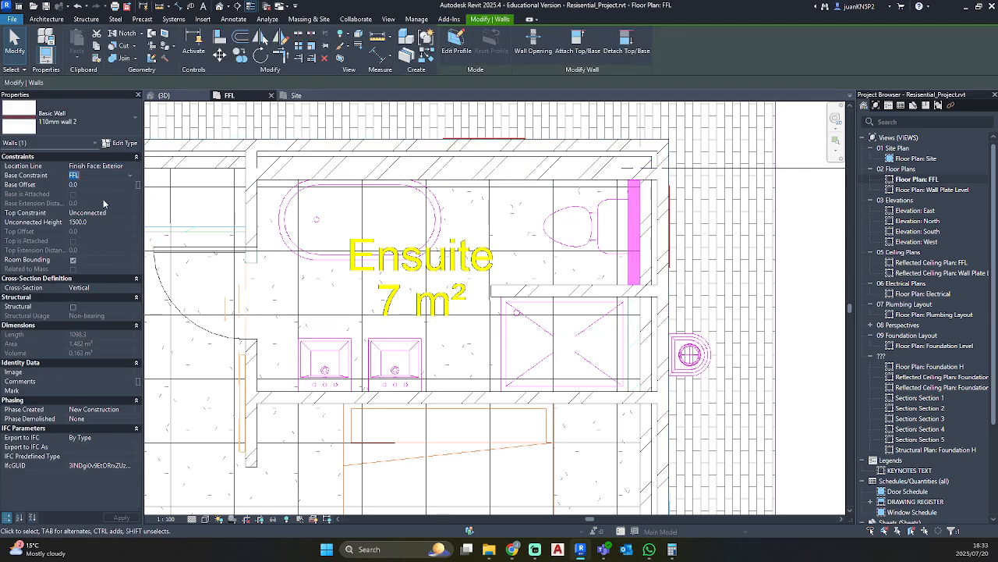
left_click(131, 175)
scroll(96, 205, "down", 3)
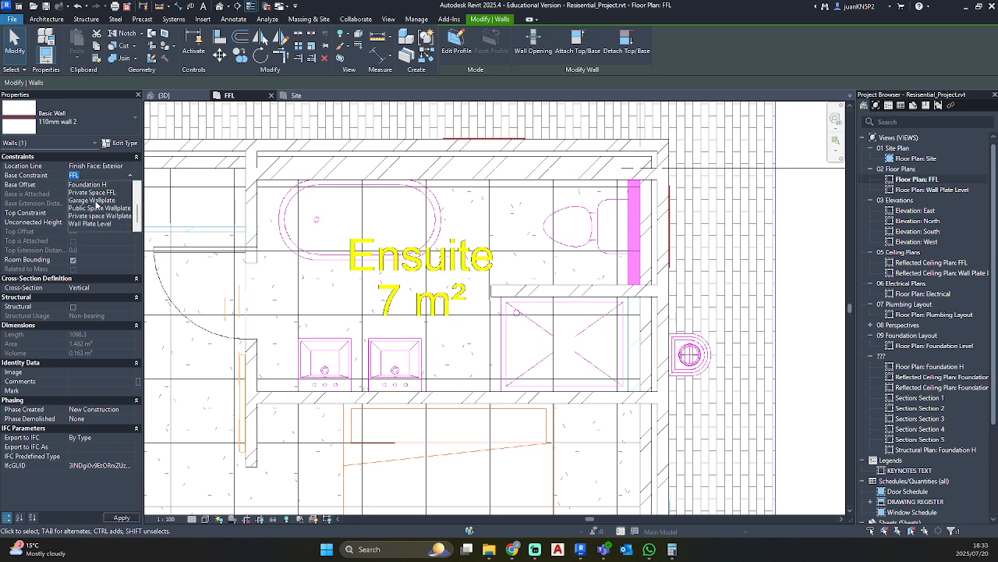
left_click(92, 193)
key("Escape")
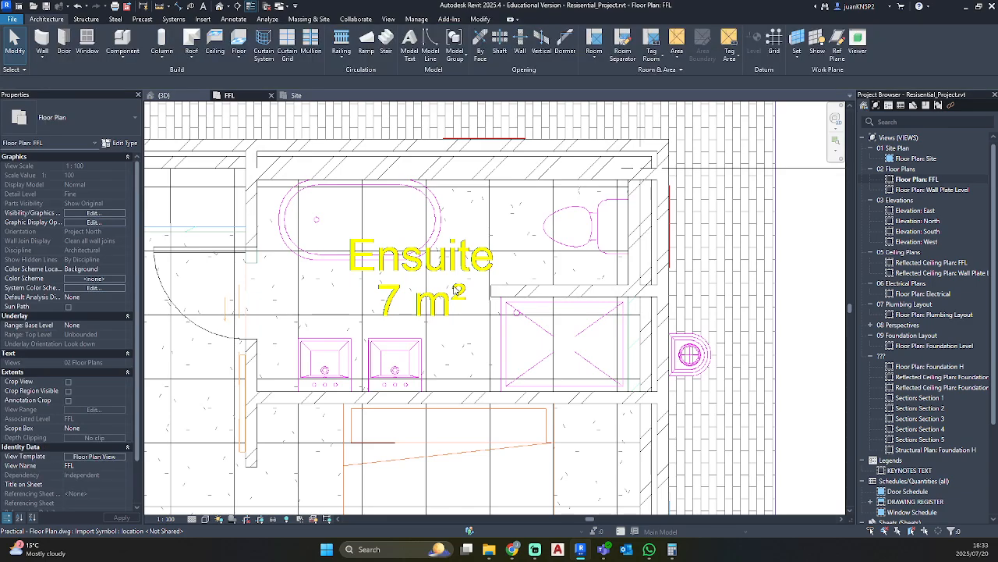
Step: Open the 3D view and adjust the upper limit of the section box around the house
left_click(220, 6)
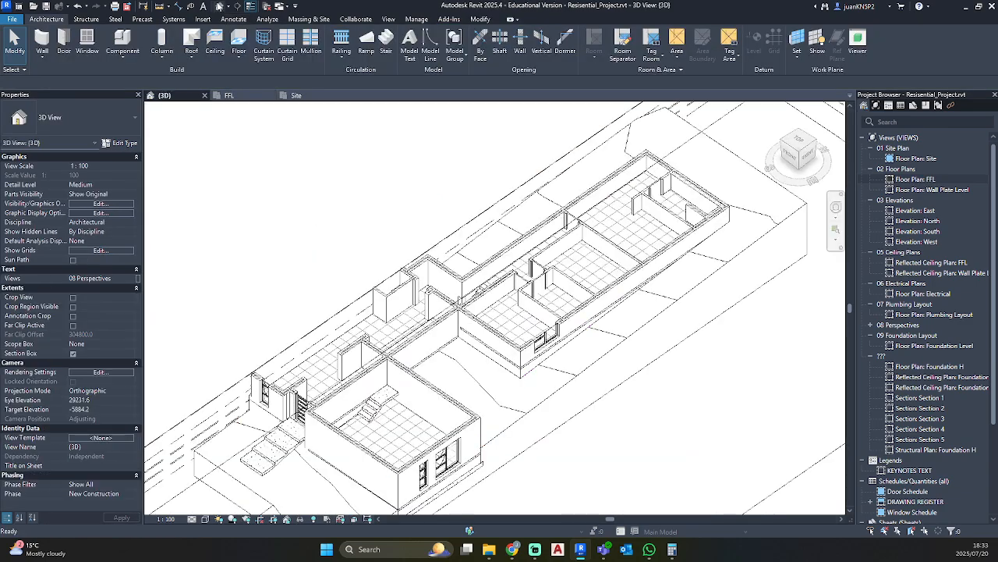
middle_click_drag(468, 181, 453, 340, "shift")
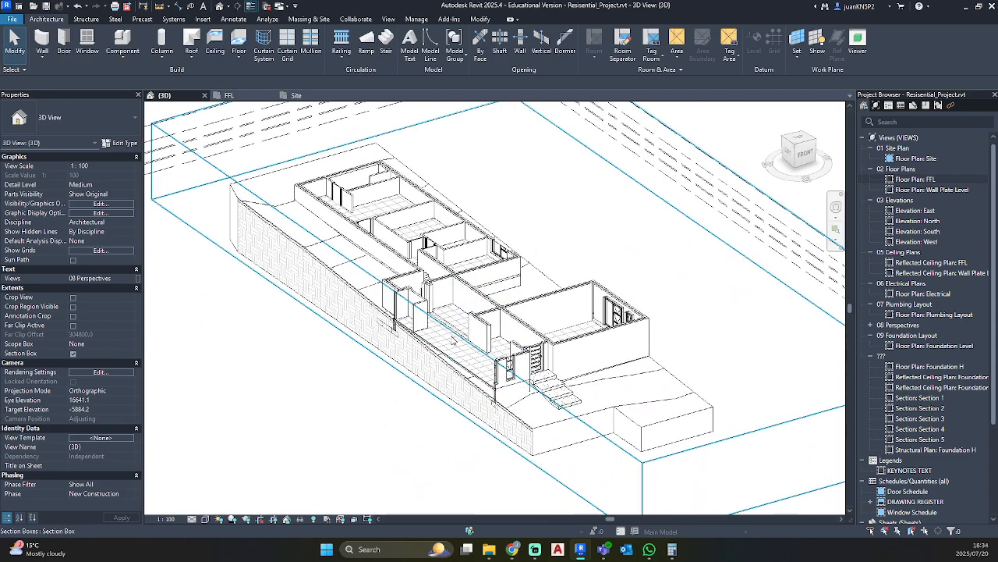
left_click(452, 340)
left_click_drag(578, 242, 581, 224)
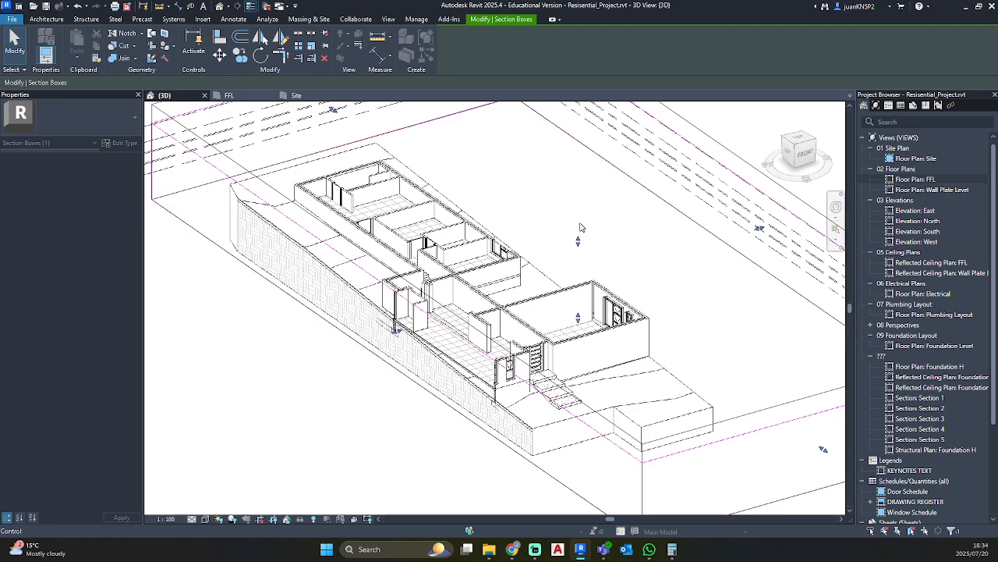
Step: Inspect the low 110 mm wall beside the ensuite shower in the 3D view
scroll(493, 216, "up", 8)
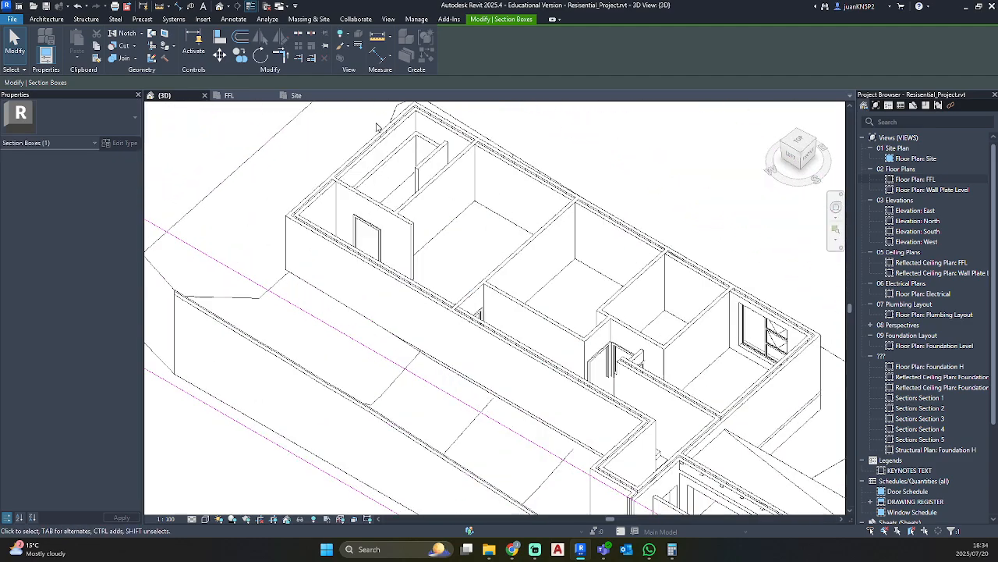
scroll(494, 192, "up", 5)
left_click(476, 134)
scroll(477, 134, "down", 4)
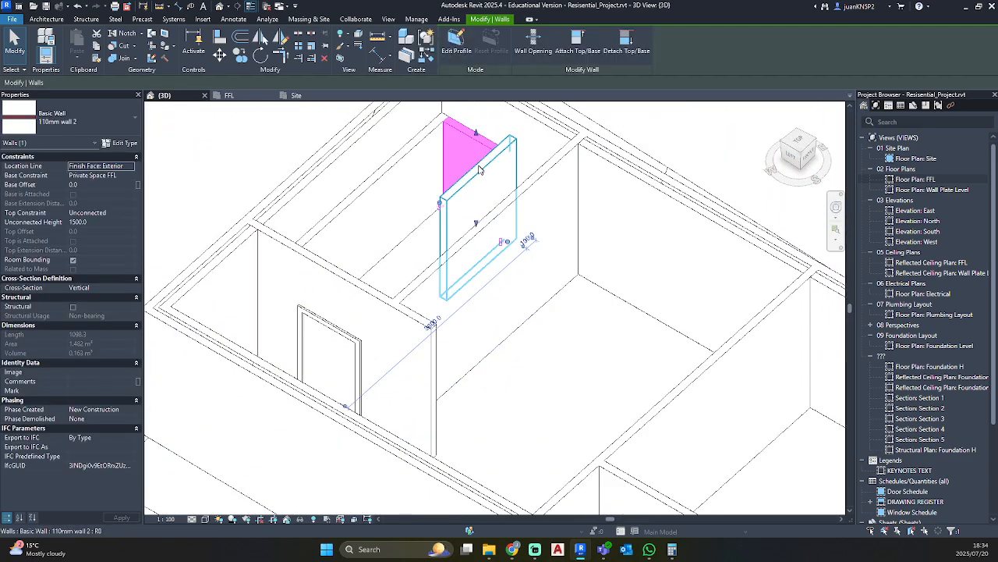
scroll(479, 169, "up", 1)
middle_click_drag(479, 169, 383, 308)
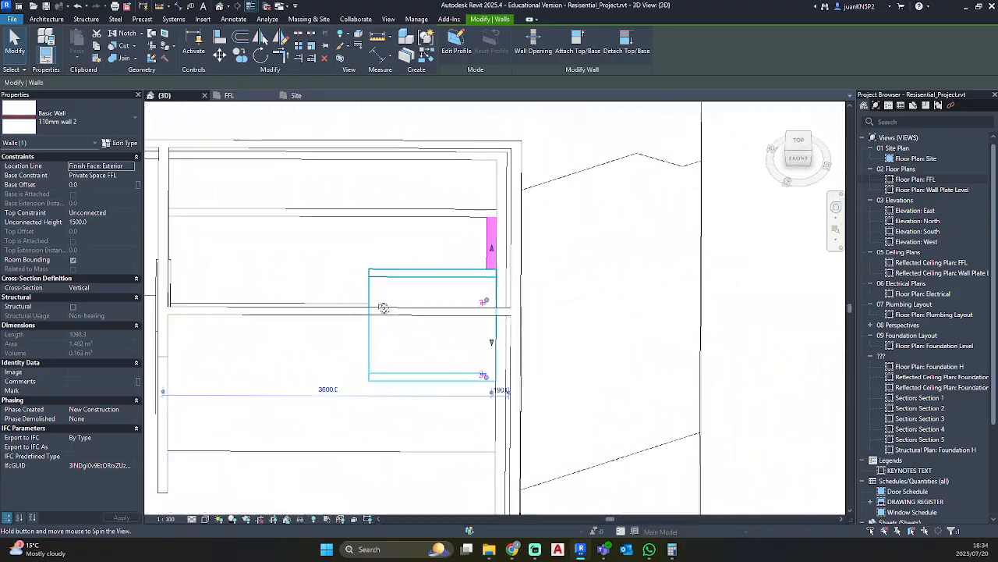
key("Escape")
Step: In the FFL plan, draw a 1500 mm high "110mm wall 2" about 2320 mm long along Bathroom 2's outer wall, based on Private Space FFL
double_click(924, 179)
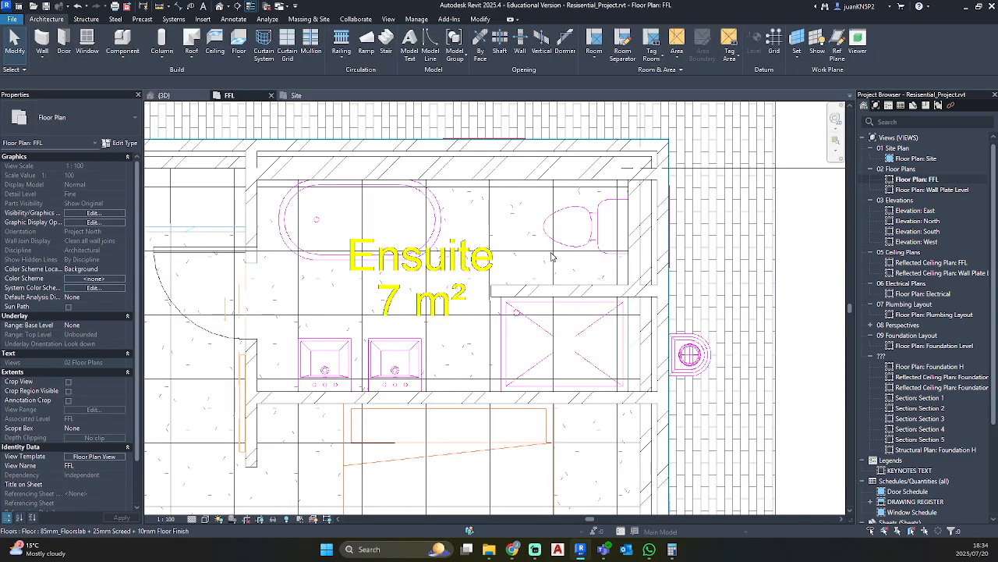
scroll(548, 285, "down", 5)
middle_click_drag(535, 315, 493, 100)
middle_click_drag(498, 318, 493, 245)
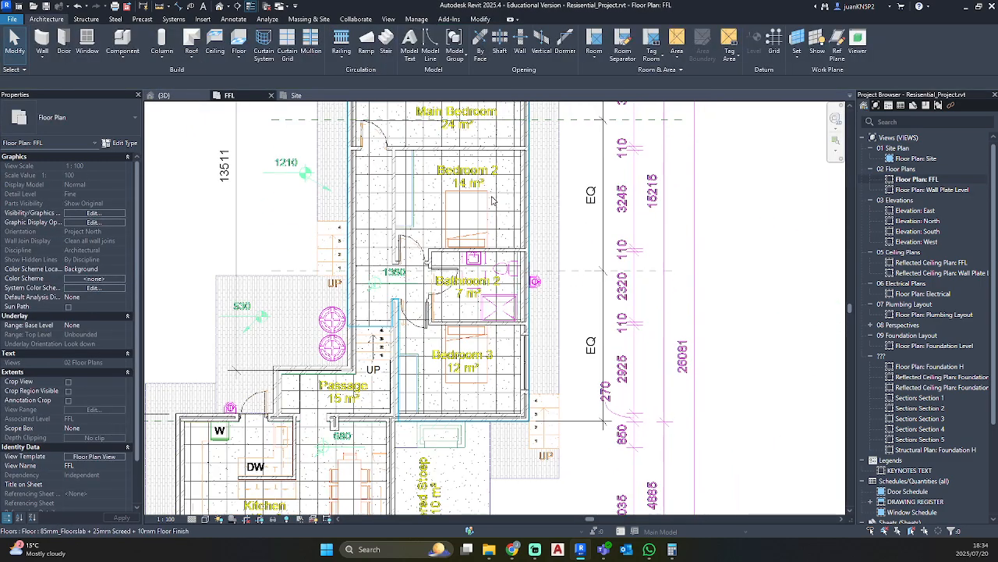
left_click(43, 41)
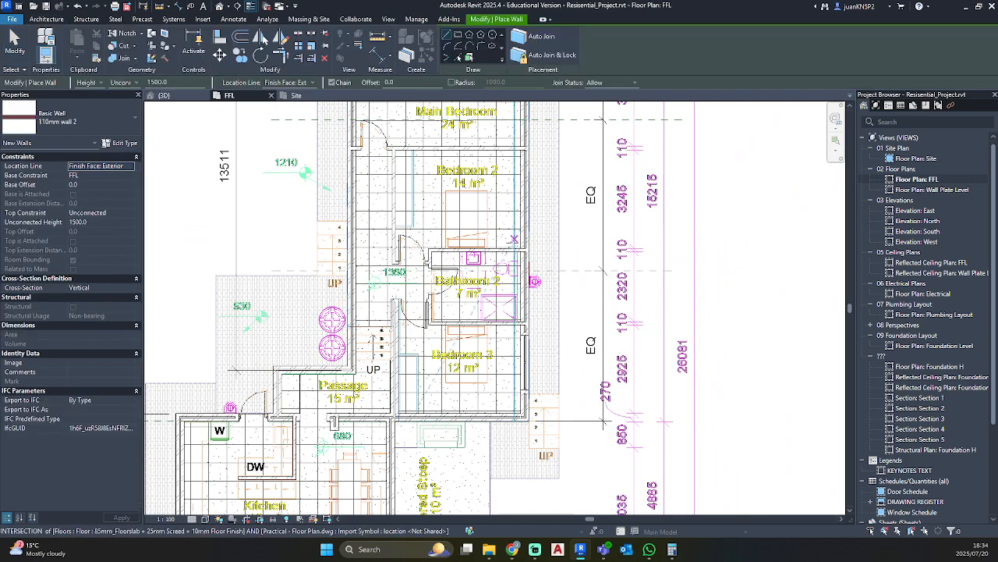
left_click(130, 175)
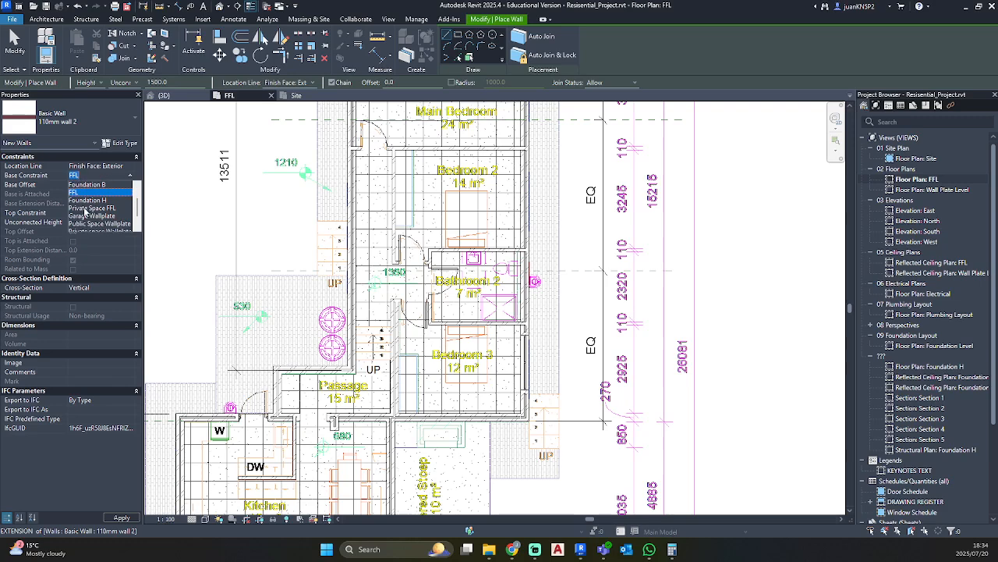
left_click(86, 208)
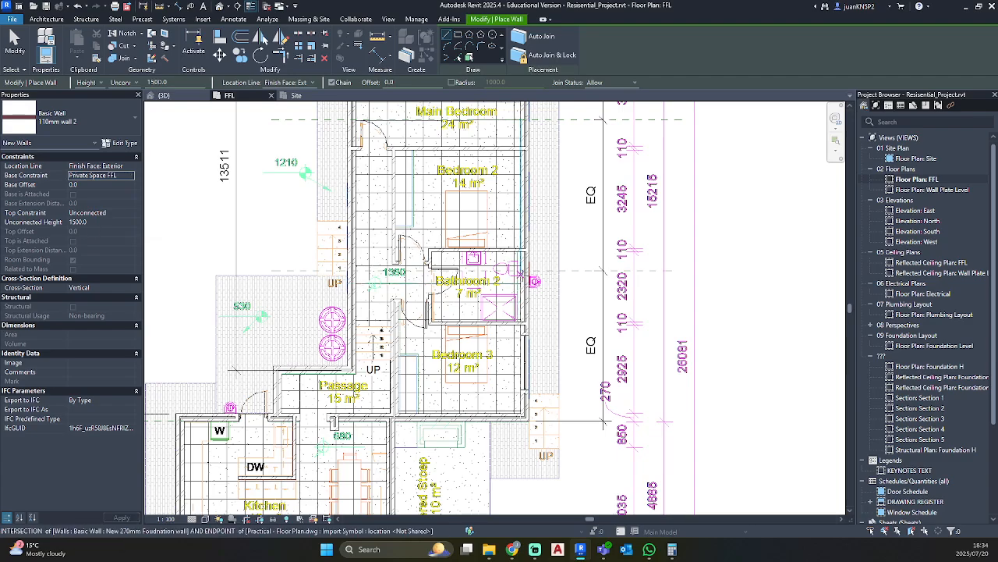
scroll(543, 214, "up", 8)
left_click(544, 215)
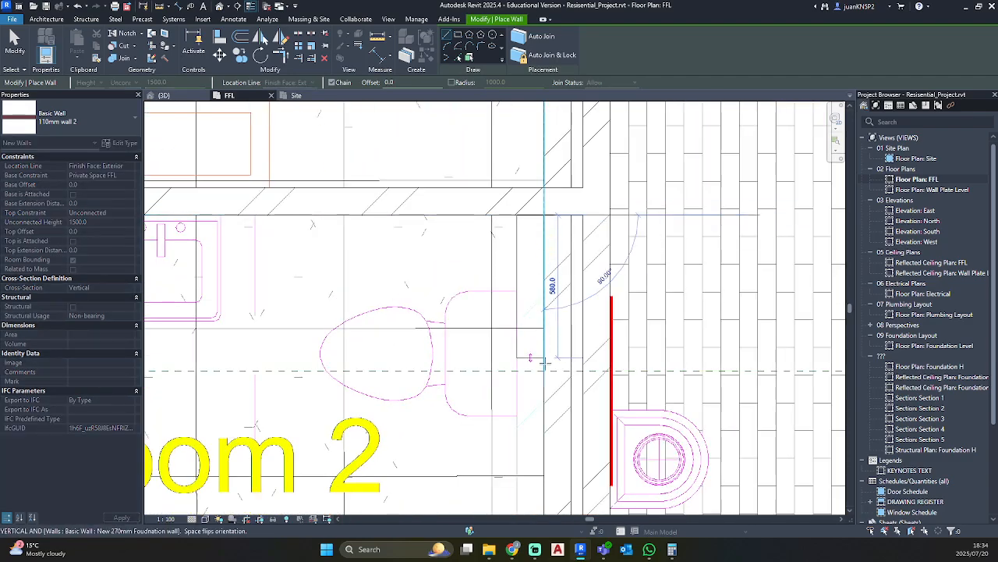
scroll(540, 437, "down", 2)
middle_click_drag(537, 443, 538, 173)
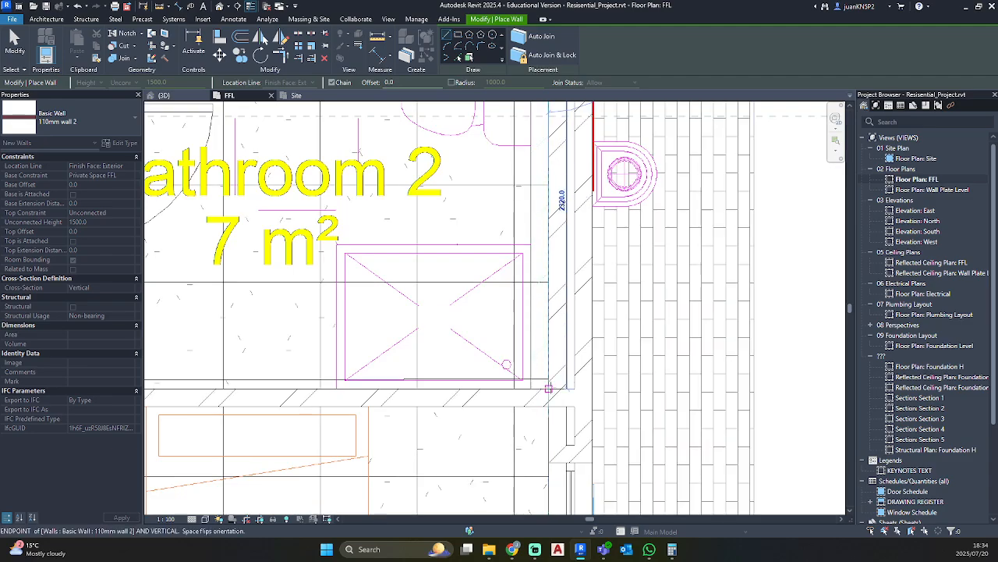
left_click(549, 388)
key("Escape")
key("Escape")
Step: Check the new low wall in Bathroom 2 from several angles in the 3D view
left_click(221, 6)
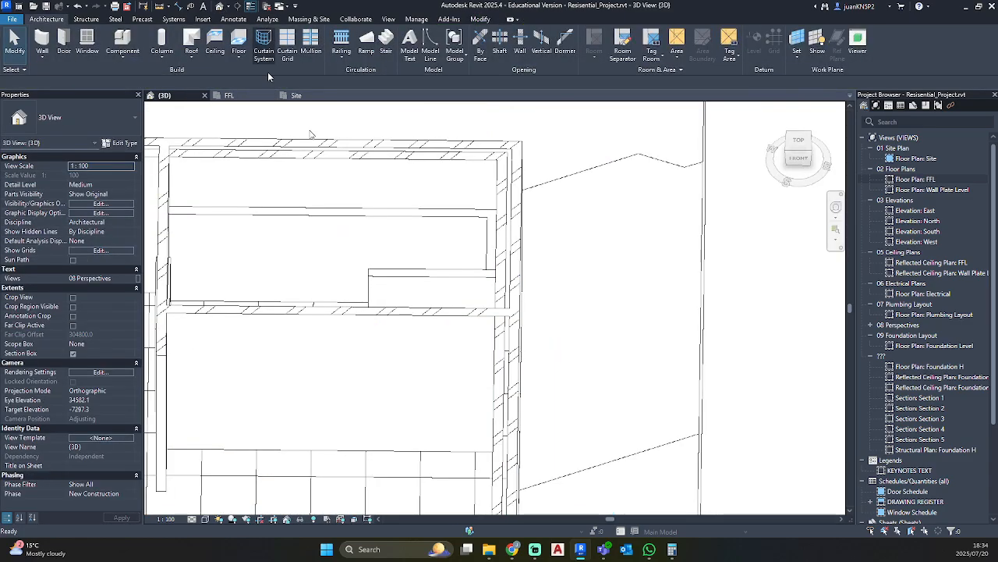
scroll(385, 276, "down", 3)
middle_click_drag(385, 278, 626, 270, "shift")
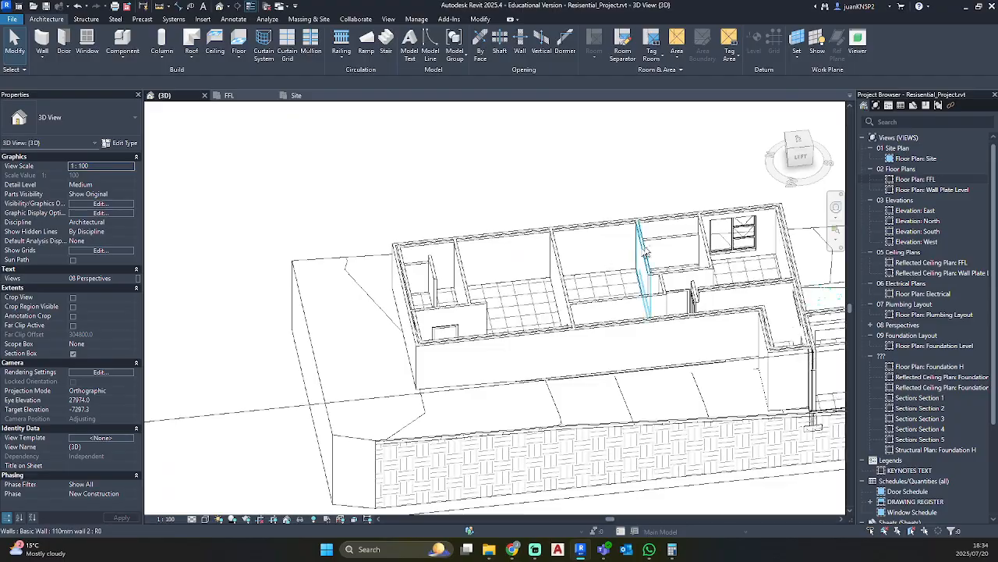
left_click(656, 248)
middle_click_drag(533, 270, 667, 247, "shift")
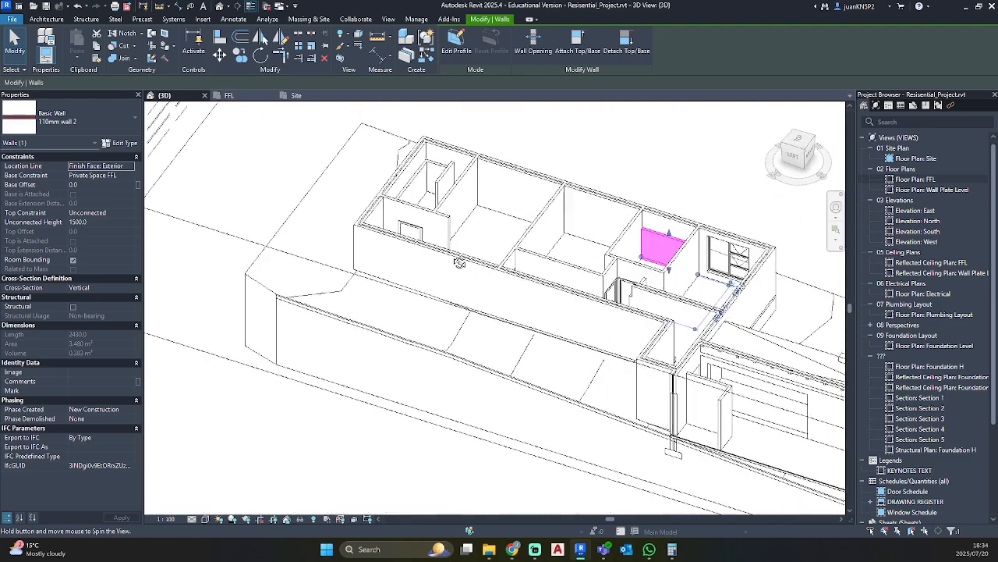
key("Escape")
Step: In the FFL plan, place PTT1818_TopHung windows like Bedroom 3's, with a 300 mm sill height, in the outer walls of Bedroom 2 and Main Bedroom
double_click(918, 179)
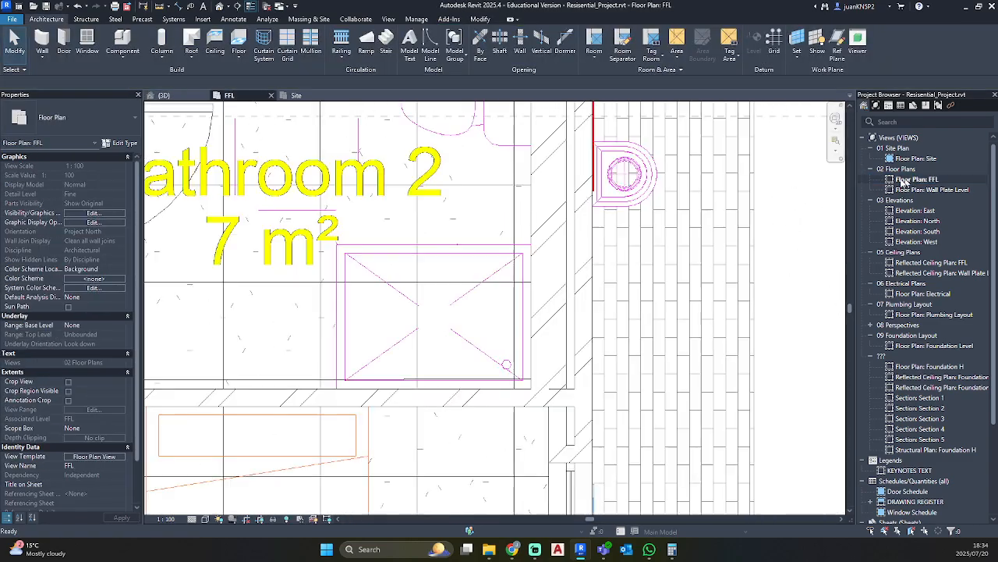
scroll(527, 289, "down", 4)
left_click(526, 289)
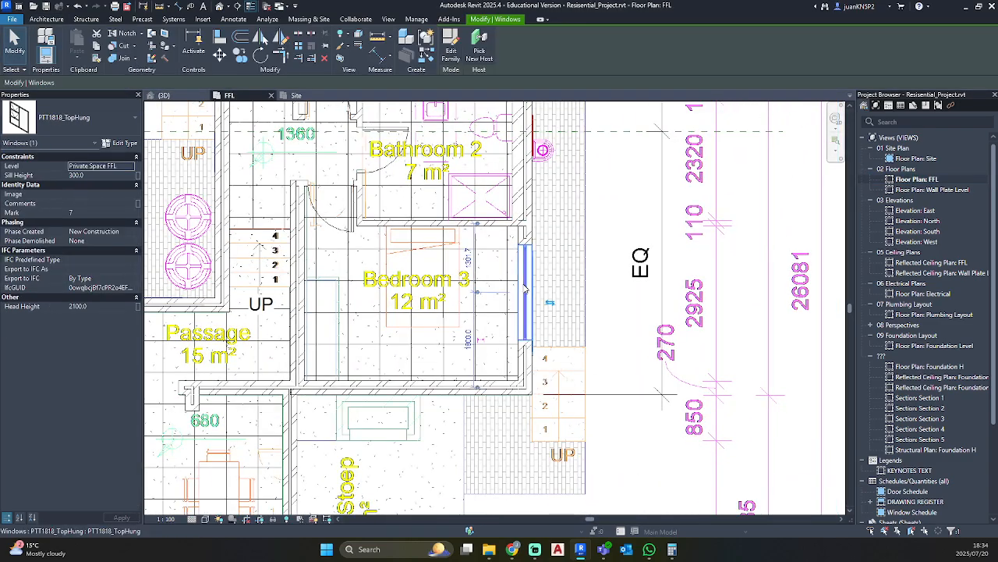
key("c")
key("s")
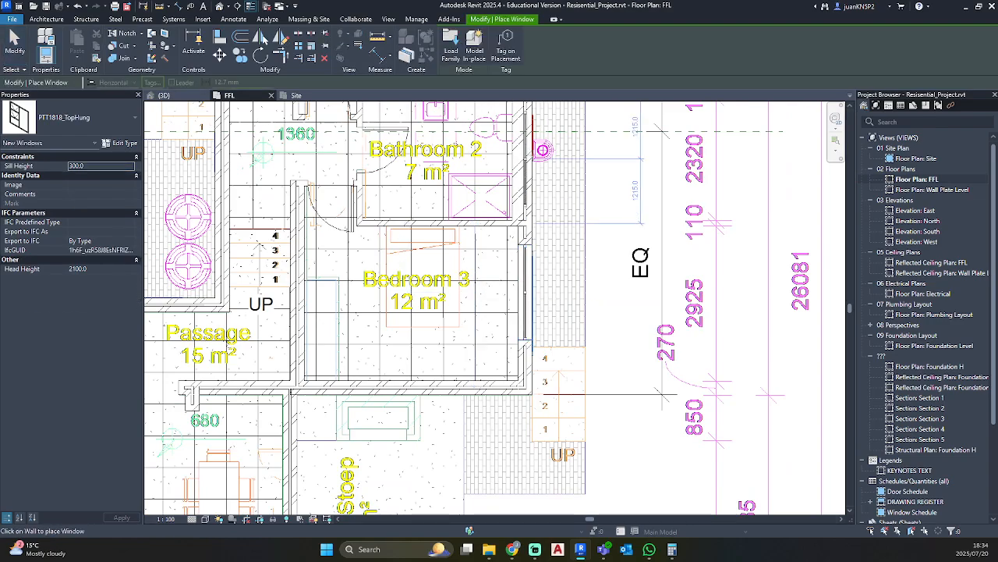
middle_click_drag(525, 158, 512, 375)
scroll(513, 376, "up", 2)
scroll(509, 253, "down", 2)
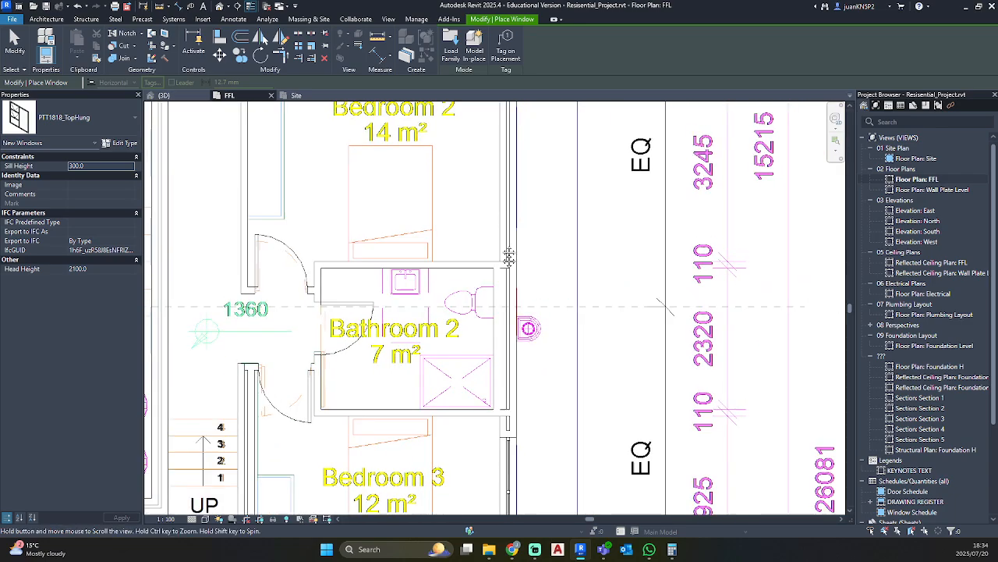
middle_click_drag(508, 256, 508, 463)
middle_click_drag(518, 229, 515, 423)
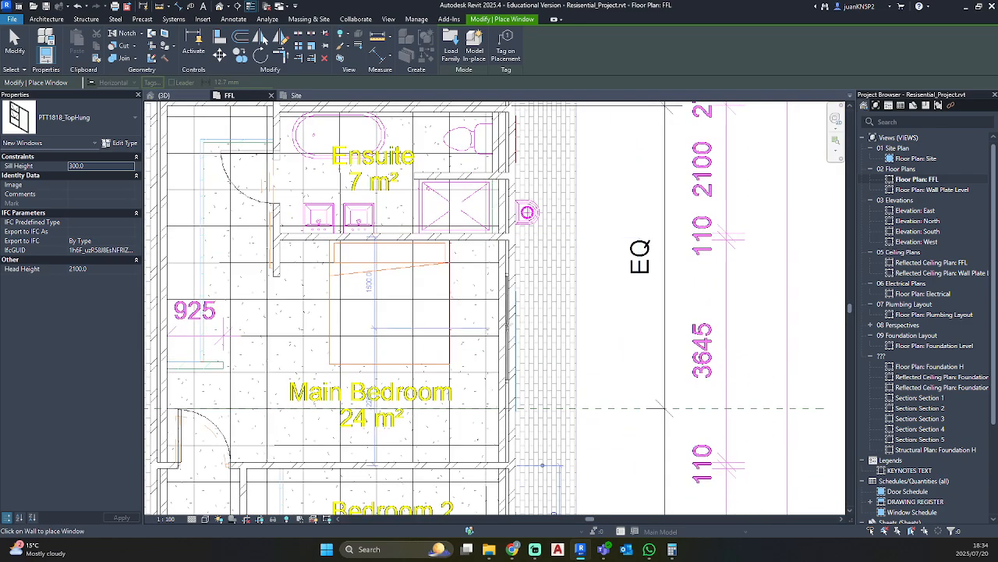
key("Escape")
Step: Trace the 925 mm closet end wall in the Main Bedroom with a 2500 mm high "110mm wall 2" based on Private Space FFL
scroll(465, 368, "down", 5)
middle_click_drag(463, 370, 438, 320)
scroll(448, 358, "down", 2)
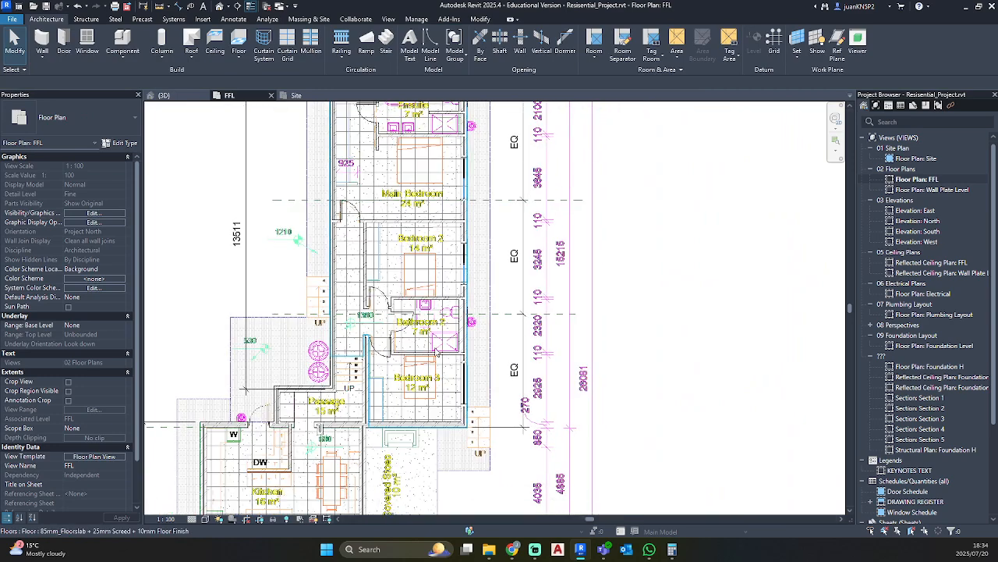
scroll(428, 316, "down", 2)
middle_click_drag(429, 316, 508, 272)
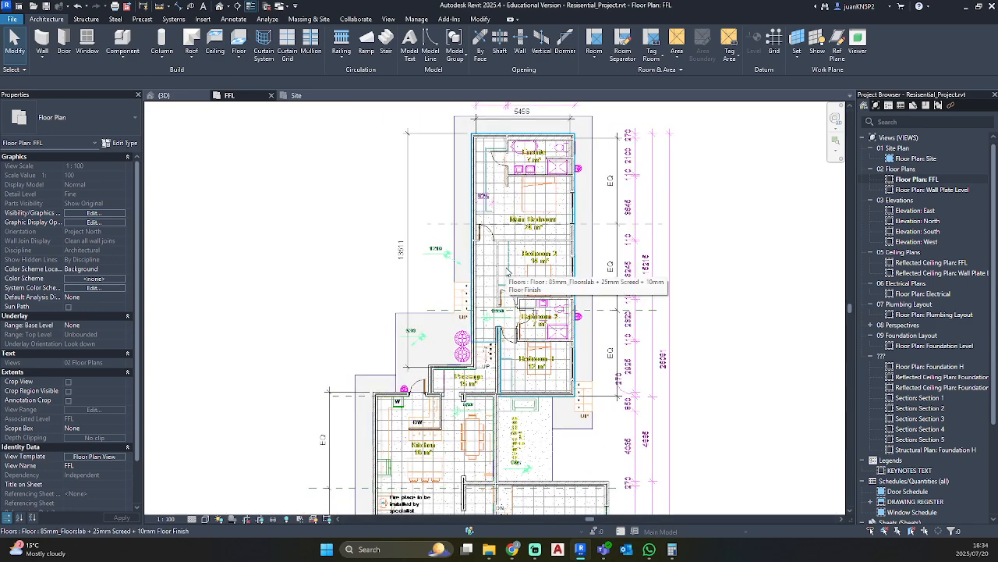
scroll(508, 271, "up", 6)
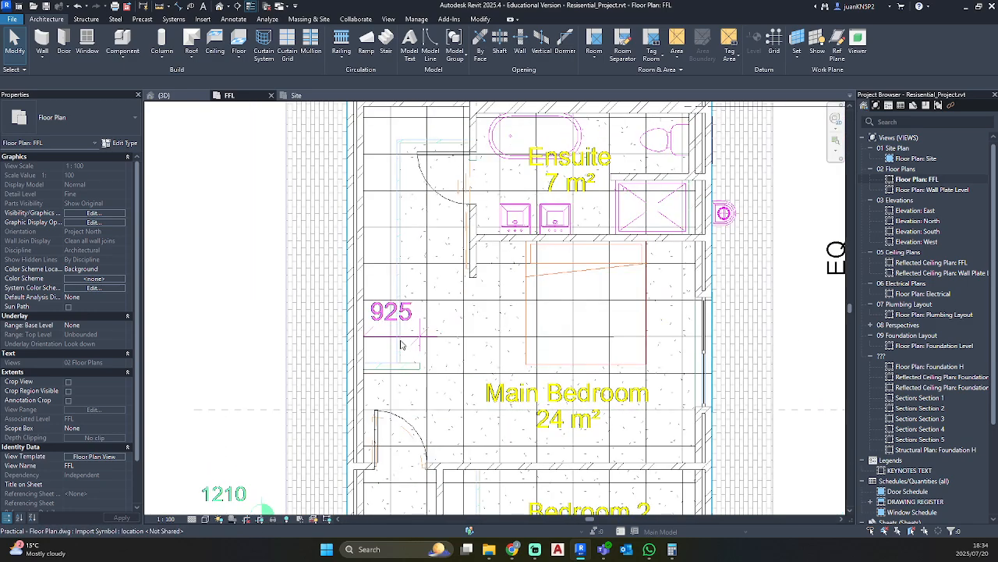
left_click(478, 266)
key("c")
key("s")
scroll(367, 367, "up", 3)
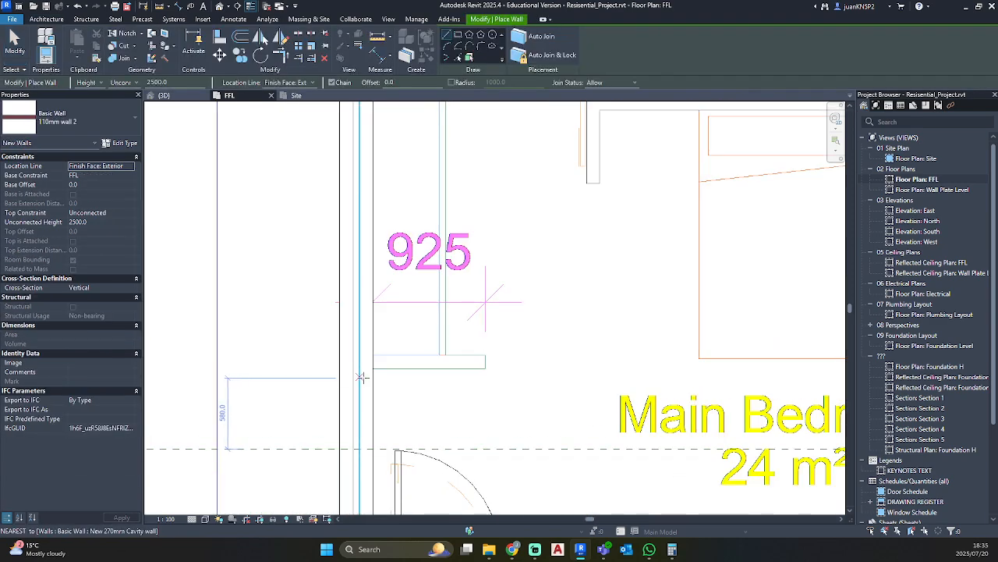
left_click(131, 176)
left_click(92, 213)
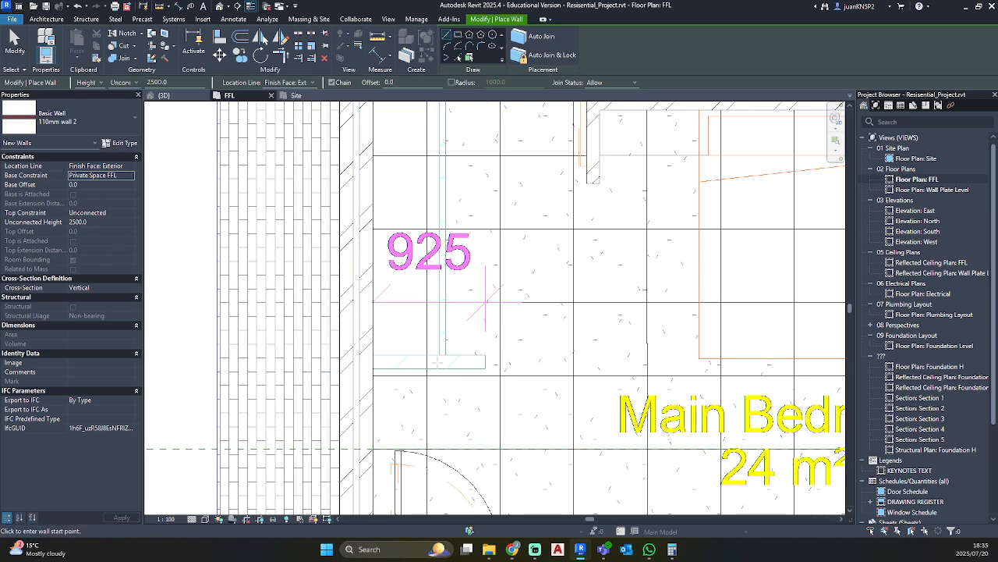
left_click(373, 368)
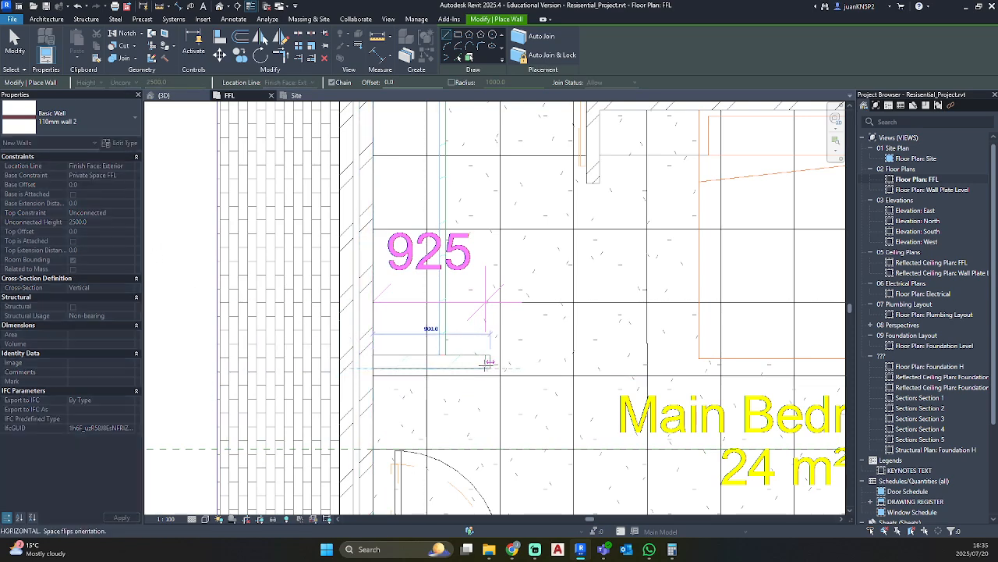
left_click(484, 363)
key("Escape")
key("Escape")
Step: Review the bedroom wing's walls and windows in the plan and the 3D view
scroll(494, 409, "down", 6)
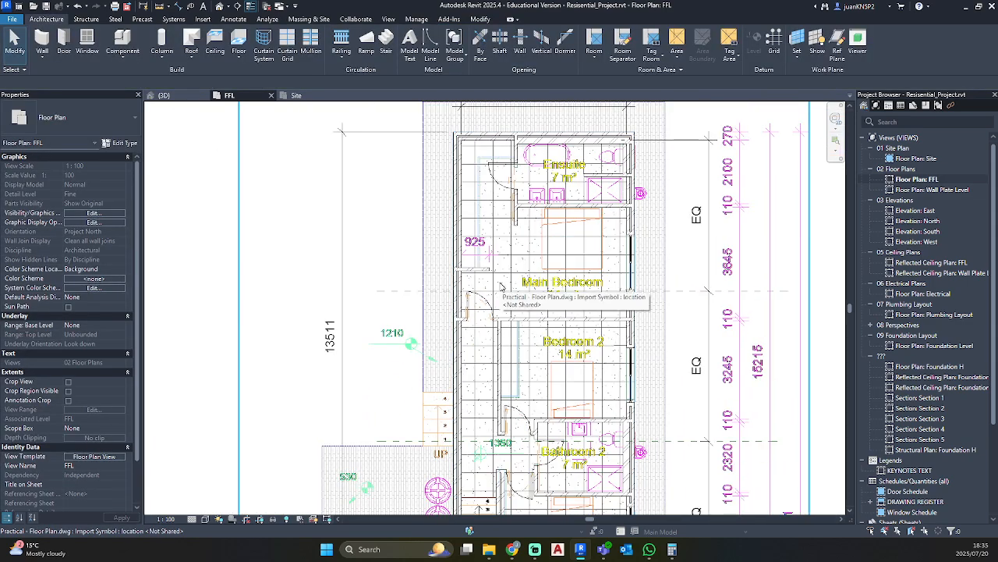
scroll(502, 286, "down", 3)
middle_click_drag(502, 286, 466, 267)
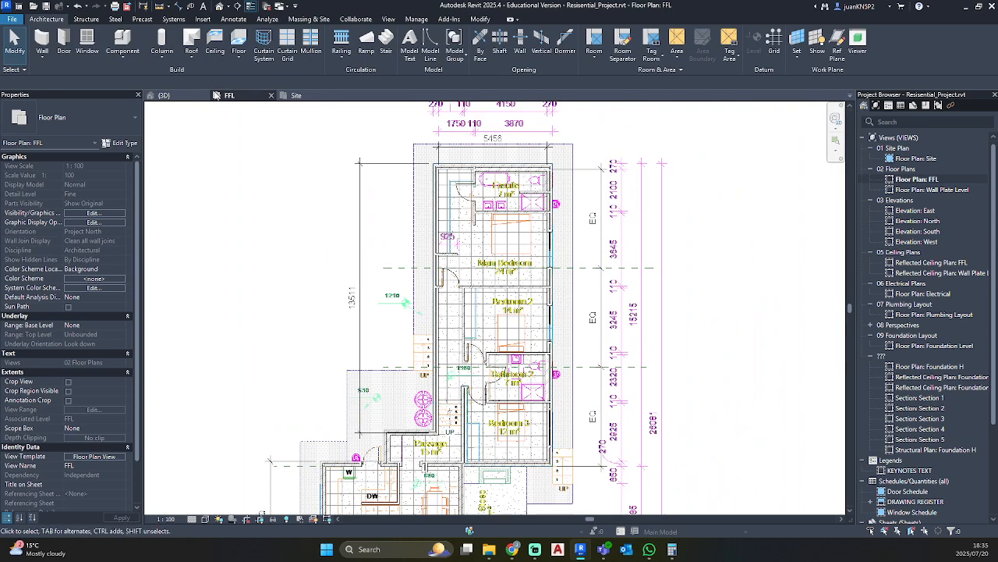
left_click(220, 6)
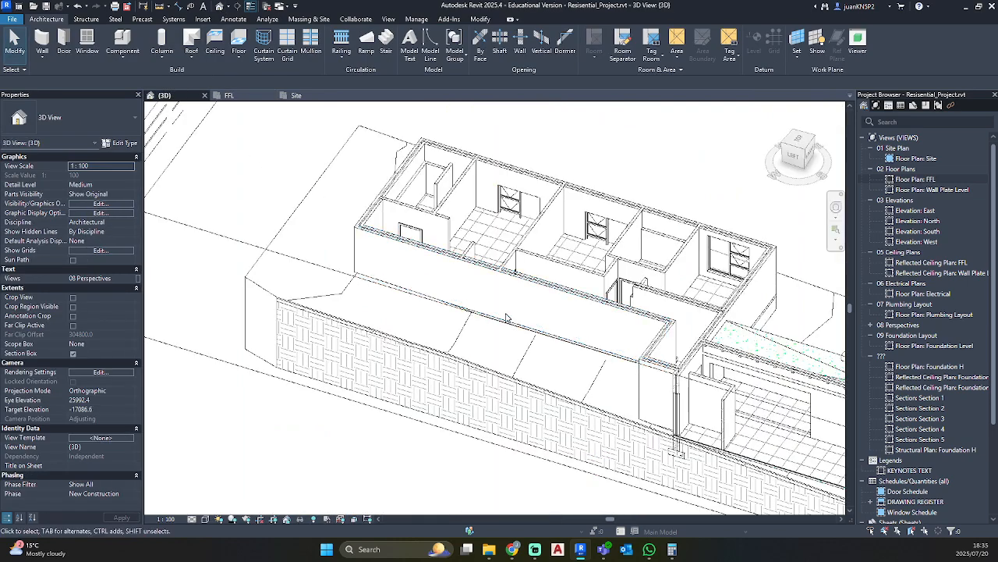
middle_click_drag(508, 316, 861, 192, "shift")
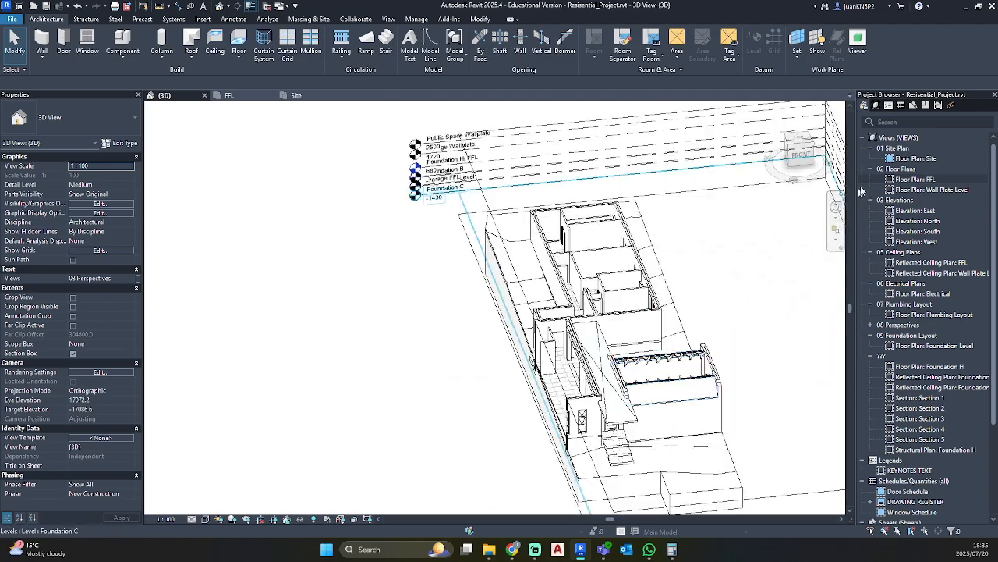
Step: Measure the wall thickness of the built-in BBQ on the Covered Stoep in the FFL floor plan
double_click(935, 180)
scroll(632, 344, "down", 3)
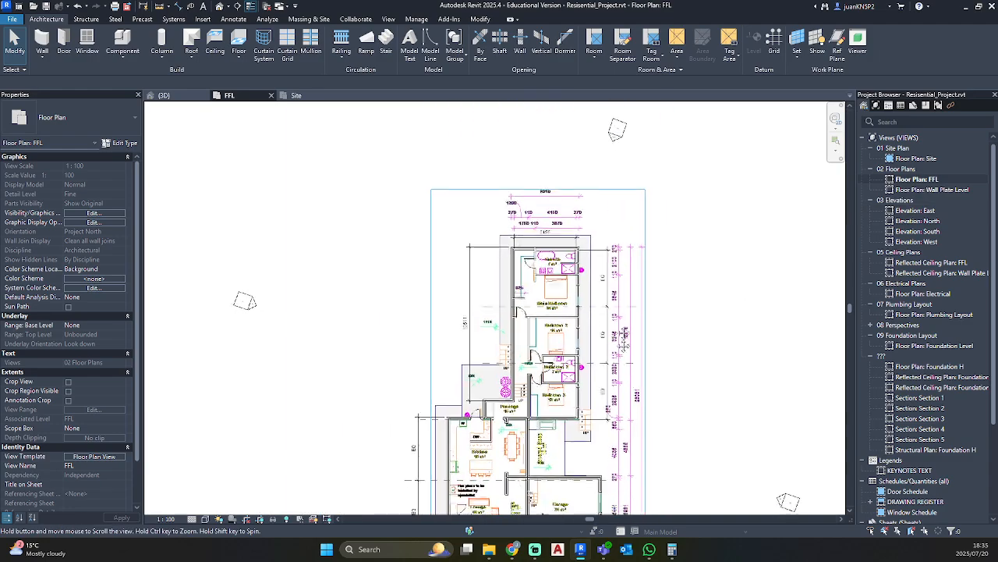
scroll(554, 359, "up", 8)
scroll(554, 359, "up", 6)
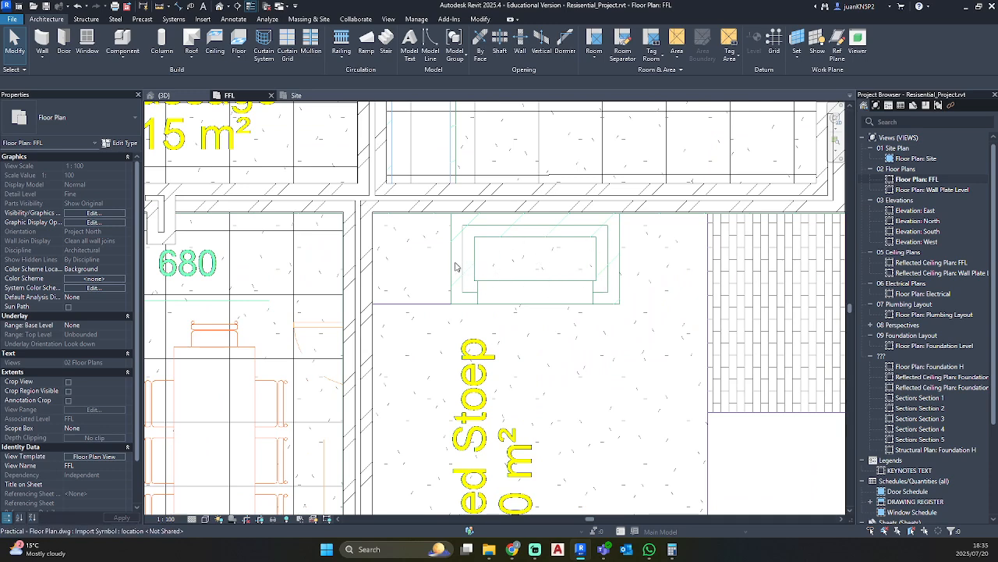
key("d")
key("i")
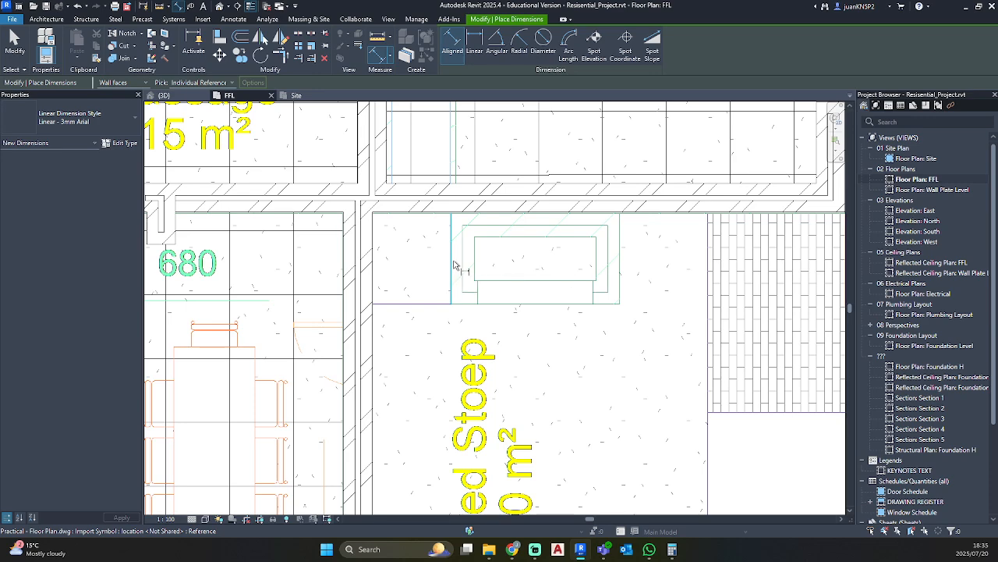
left_click(454, 266)
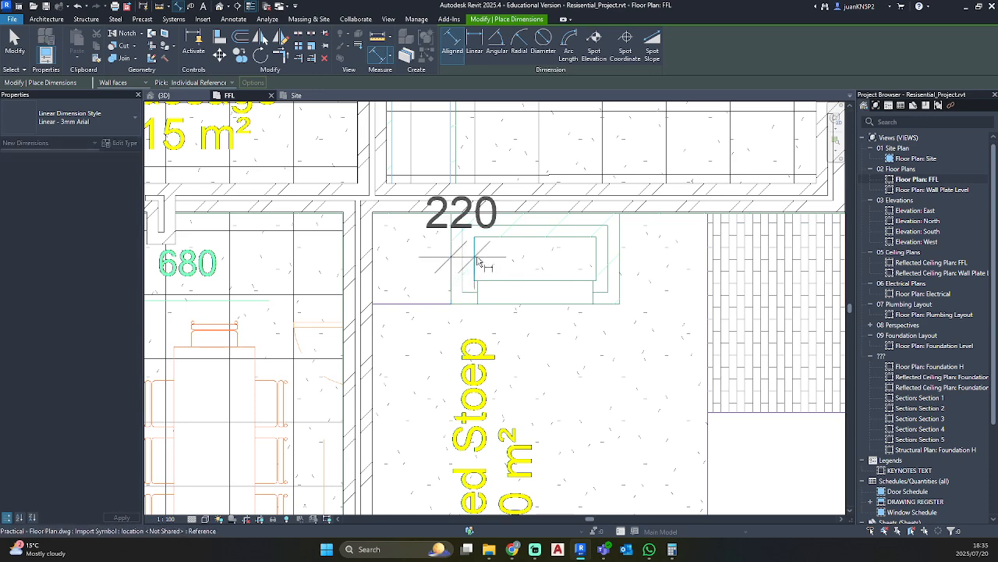
key("Escape")
key("Escape")
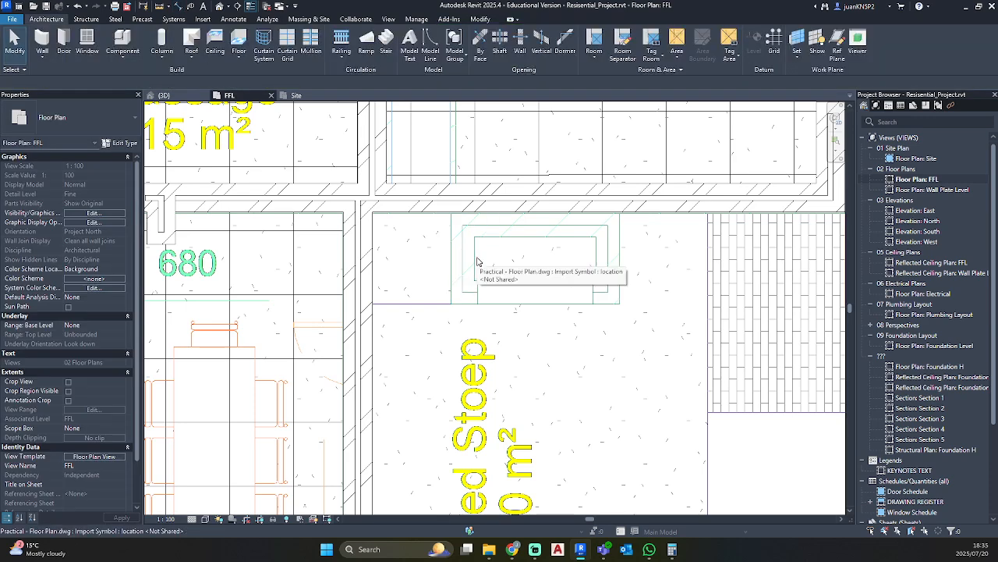
Step: Duplicate the "110mm wall 2" wall type as "220mm BBQ Wall"
key("w")
key("a")
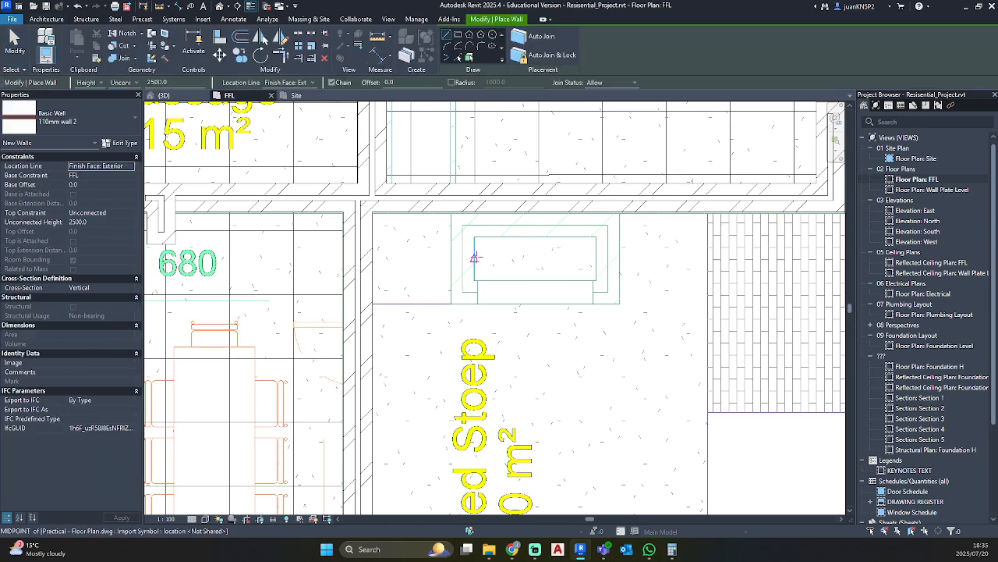
left_click(62, 120)
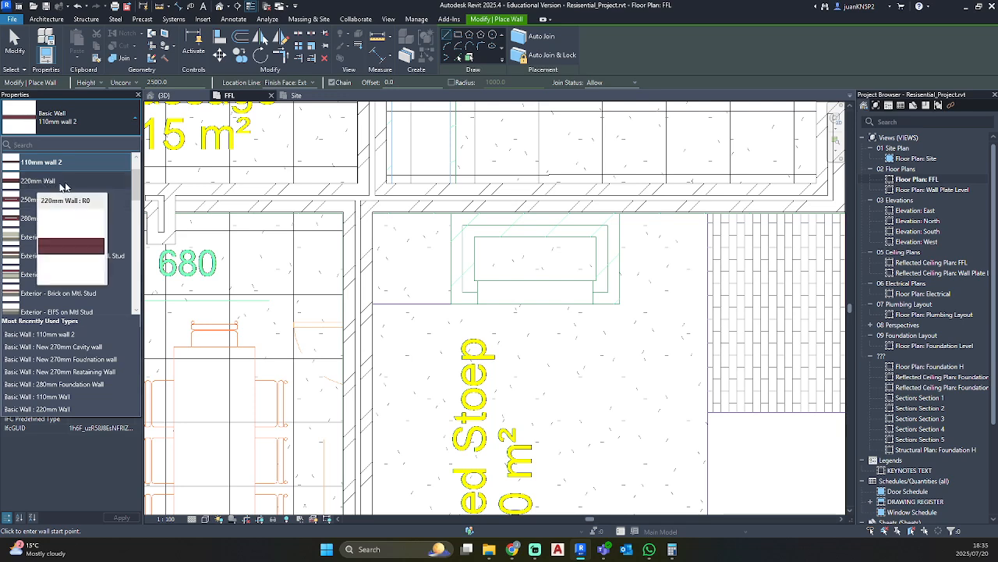
left_click(88, 137)
left_click(109, 144)
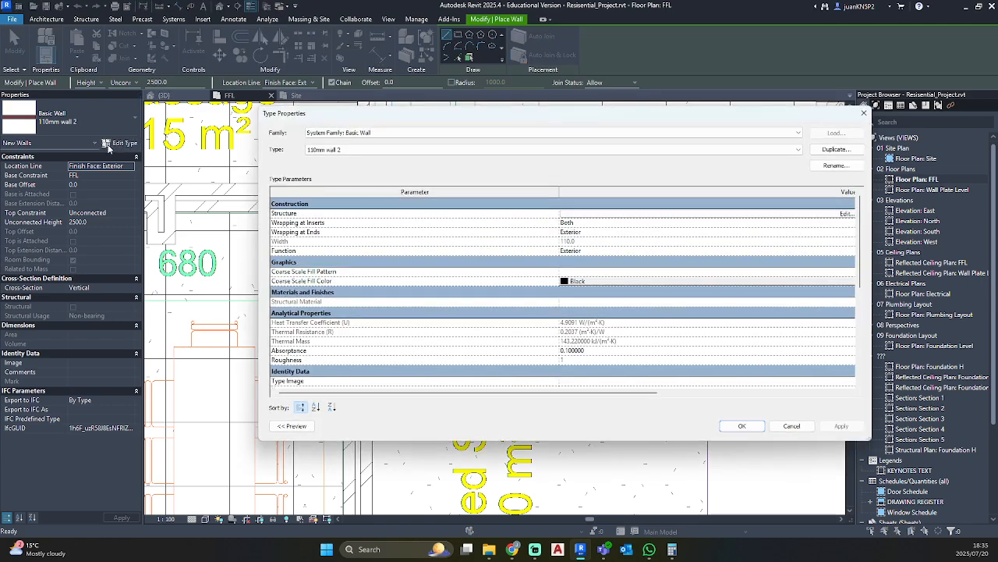
left_click(836, 149)
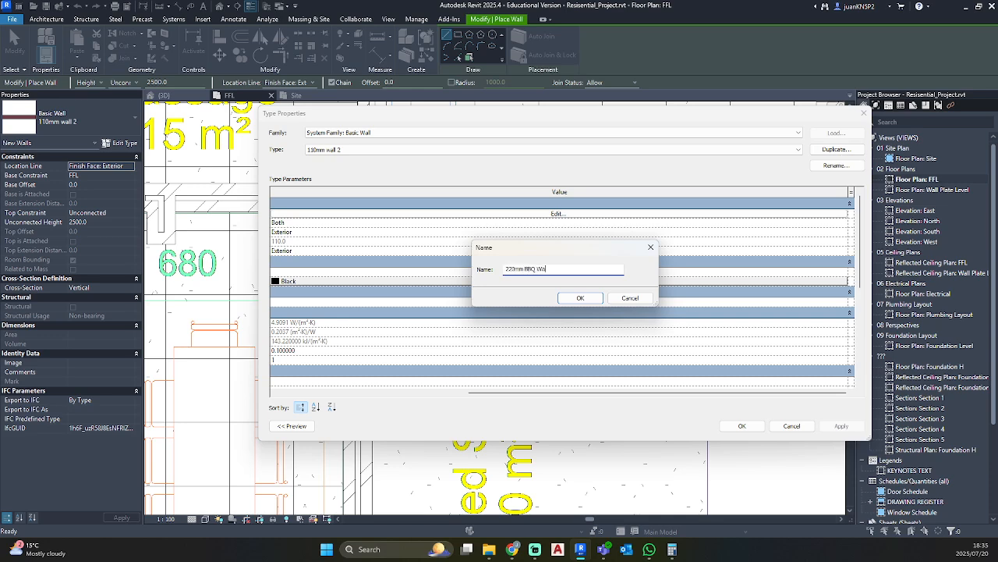
key("Return")
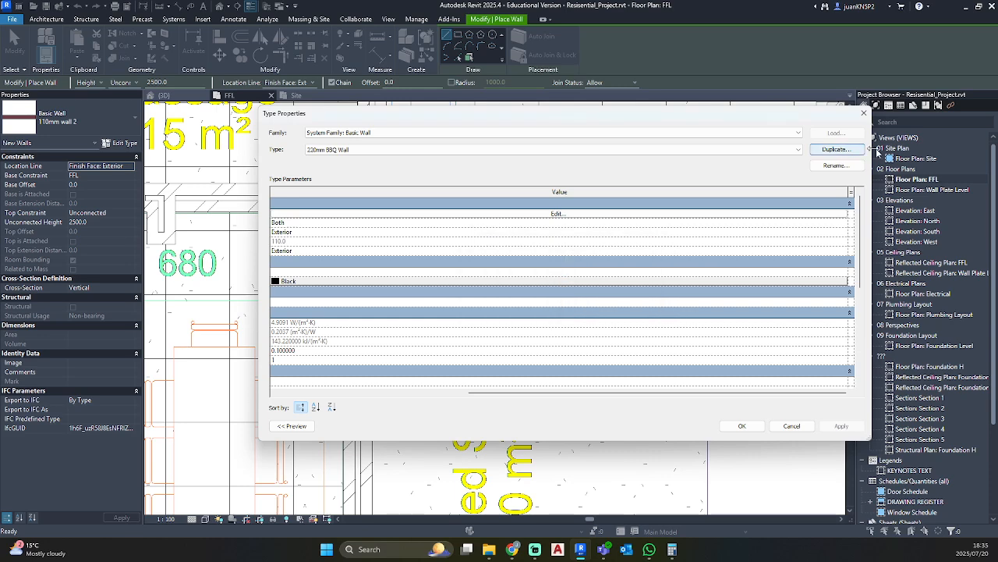
Step: Duplicate the 110 mm "Brick, Common" structure layer in the new wall type's assembly, and apply the type changes
left_click(631, 216)
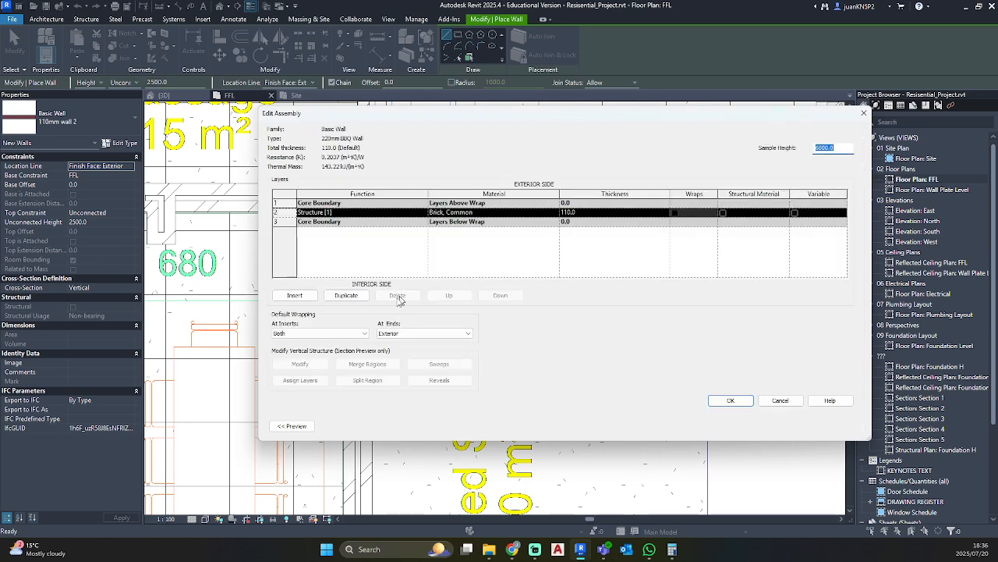
left_click(339, 300)
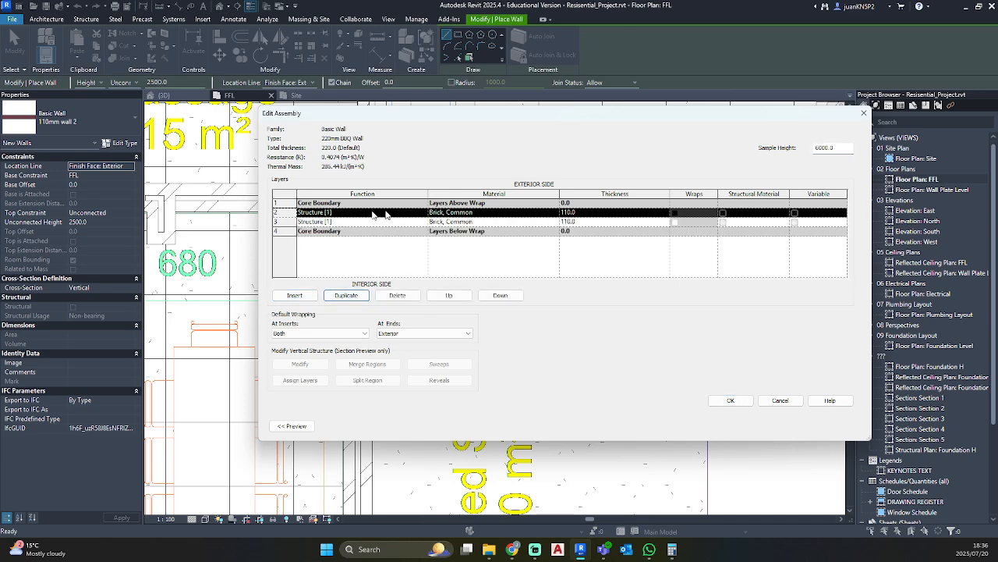
left_click(731, 400)
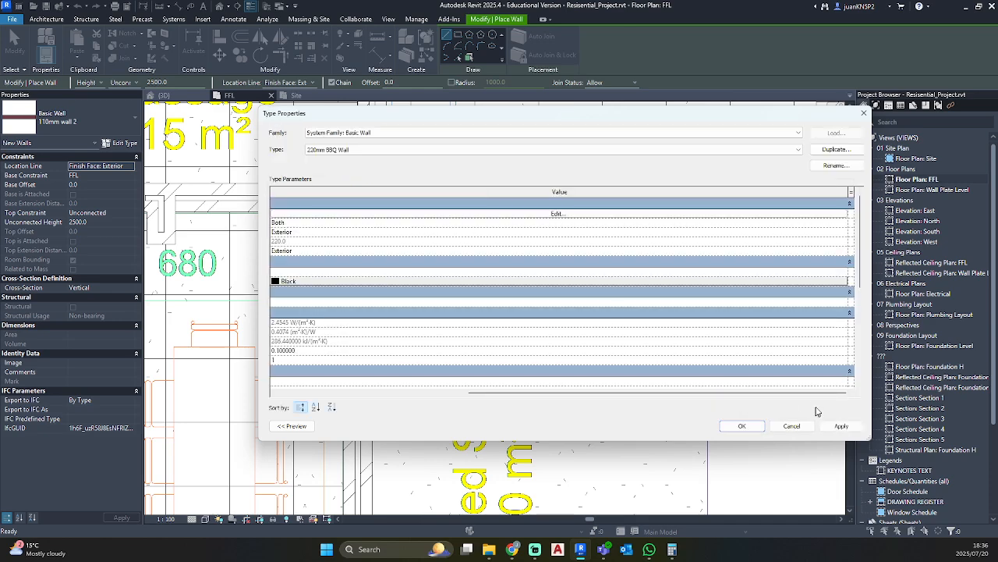
left_click(743, 426)
Step: Trace the BBQ outline on the Covered Stoep with four 2500 mm high "220mm BBQ Wall" walls, about 863 mm deep, at -50 mm base offset from FFL
scroll(632, 296, "up", 2)
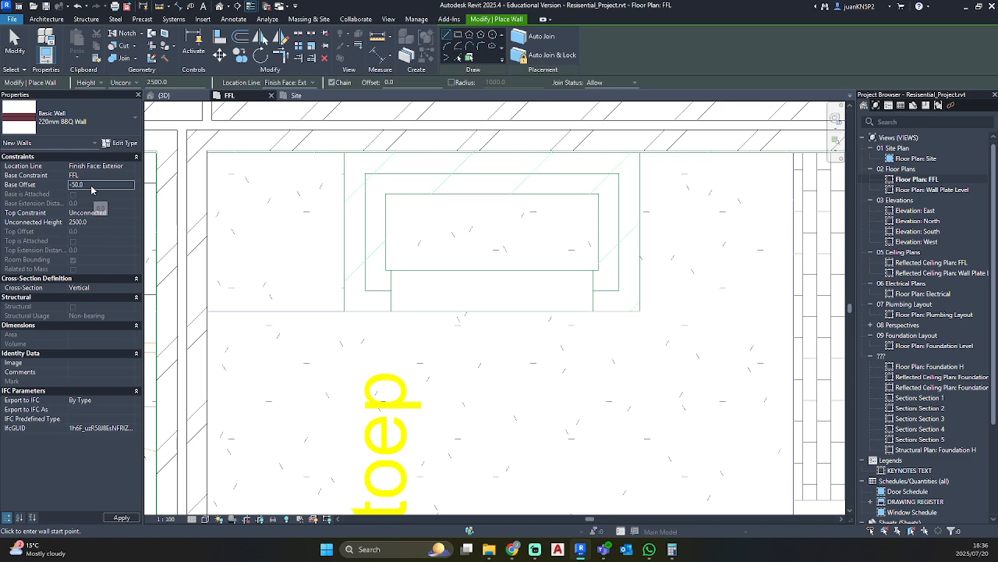
scroll(569, 241, "down", 5)
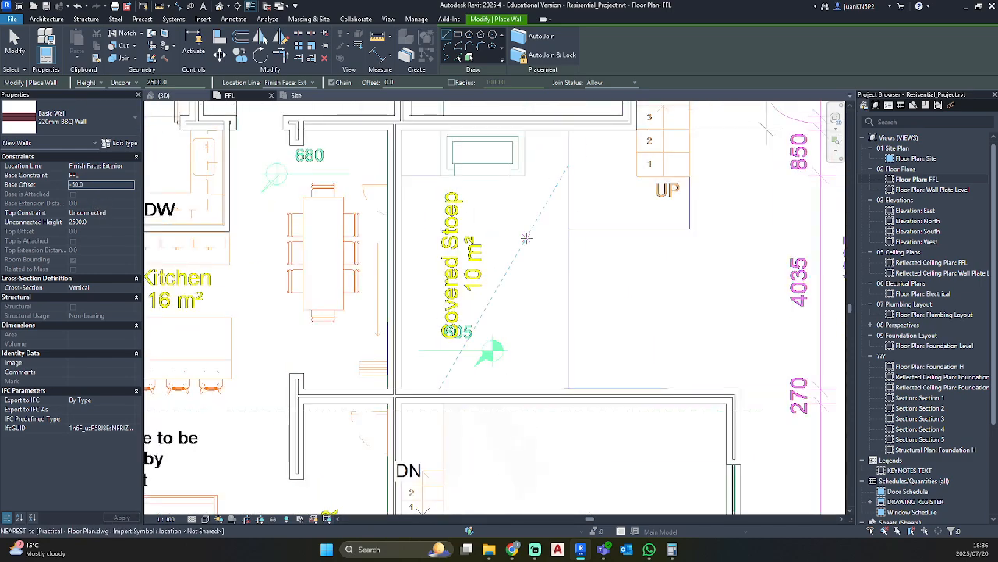
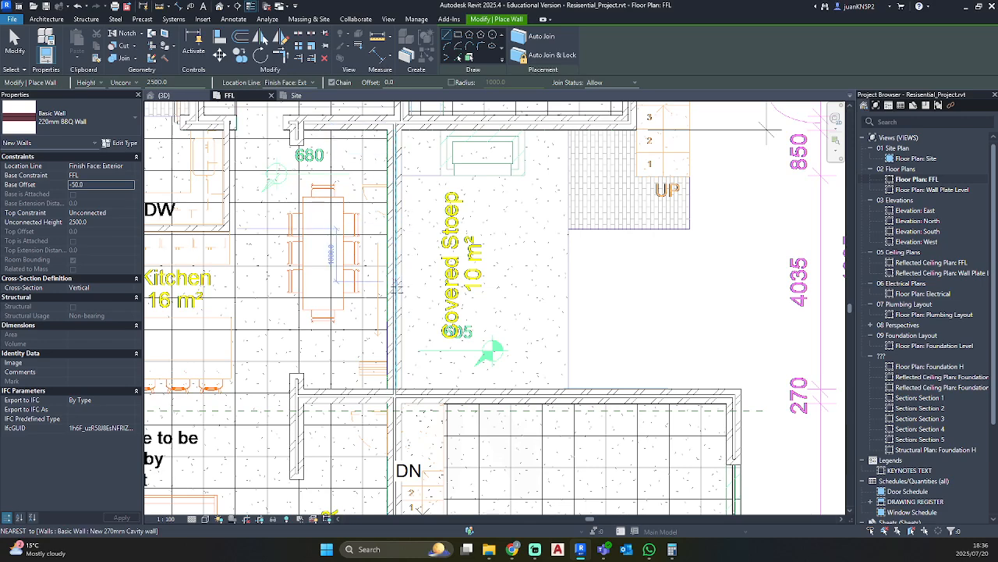
scroll(441, 176, "up", 8)
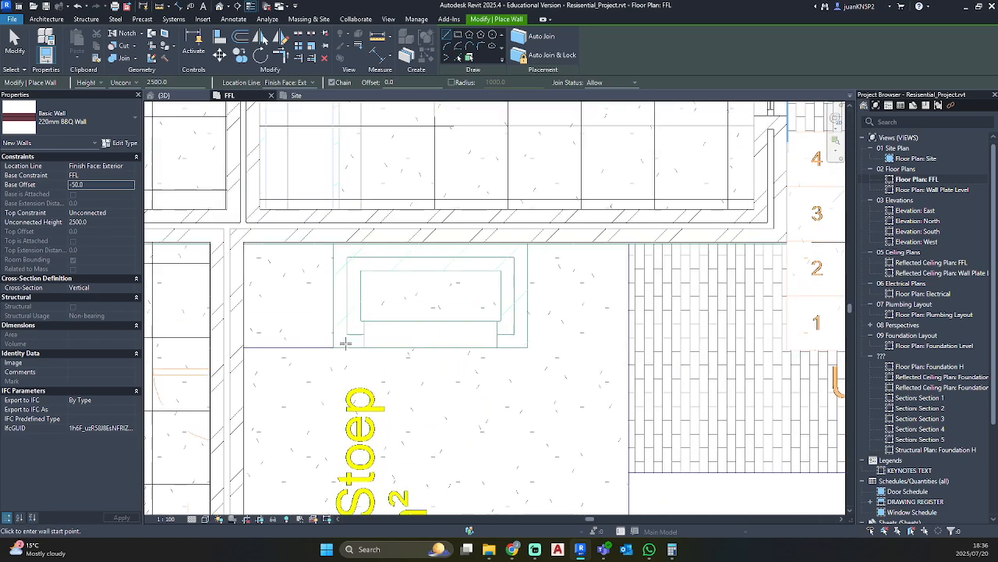
left_click(328, 349)
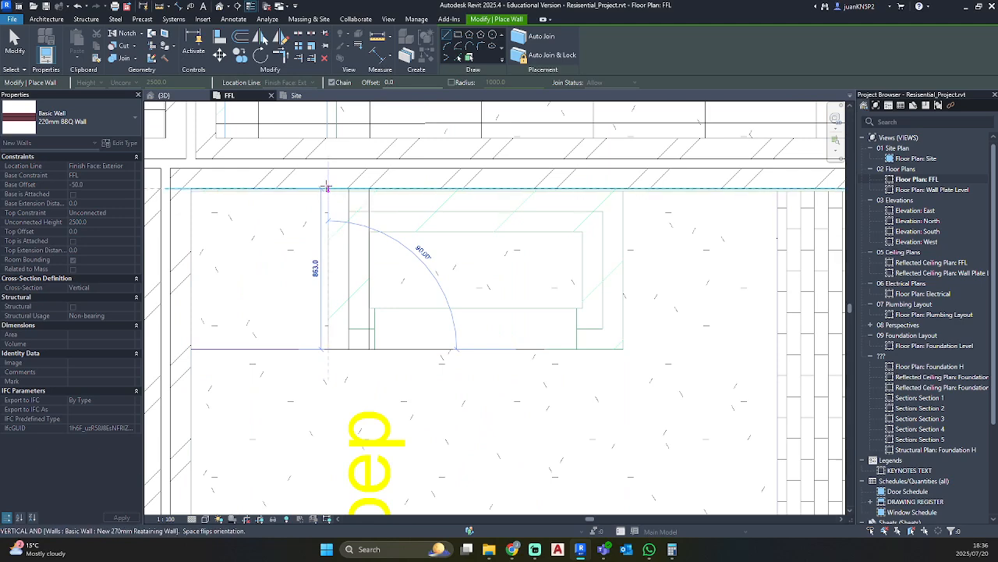
left_click(329, 192)
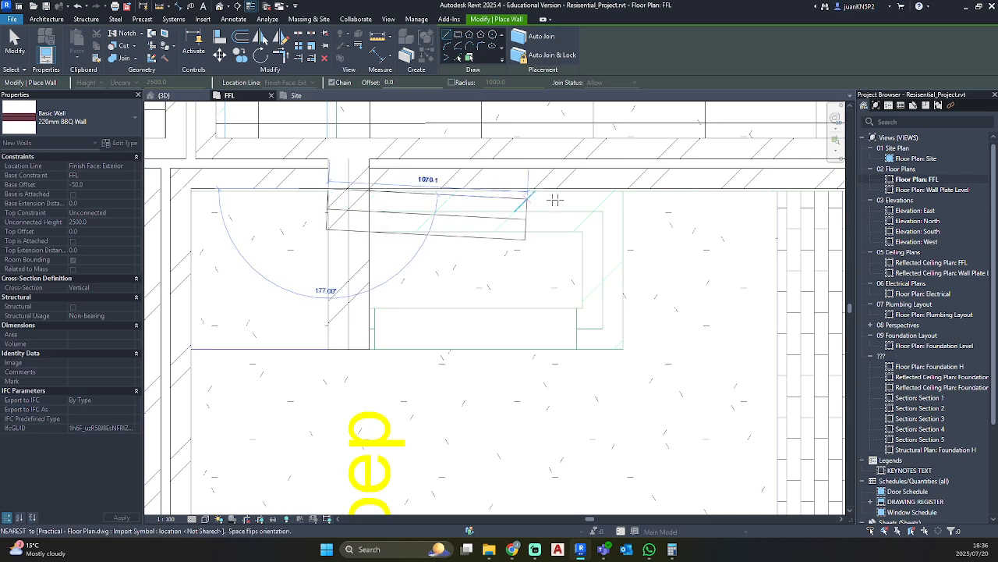
left_click(623, 209)
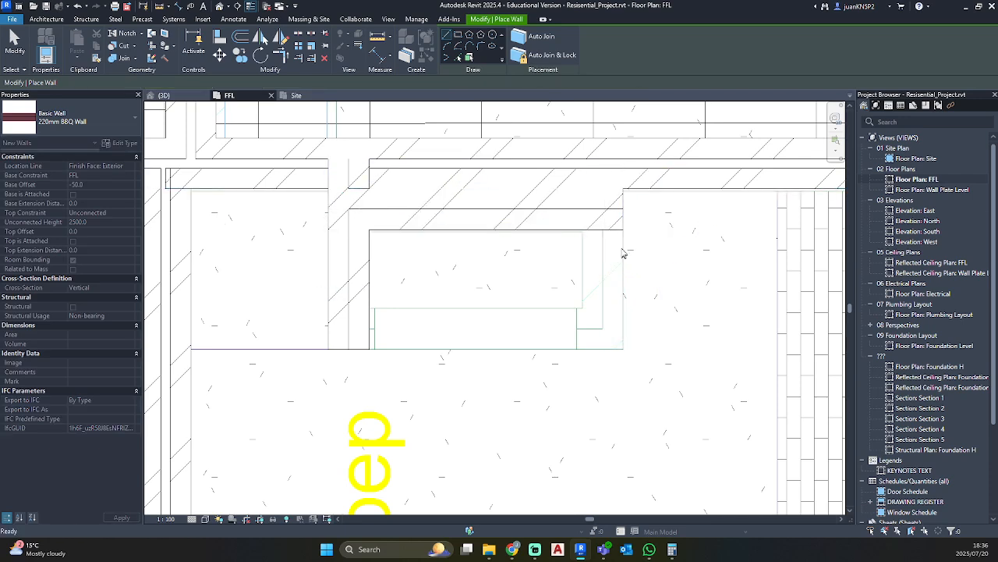
left_click(624, 351)
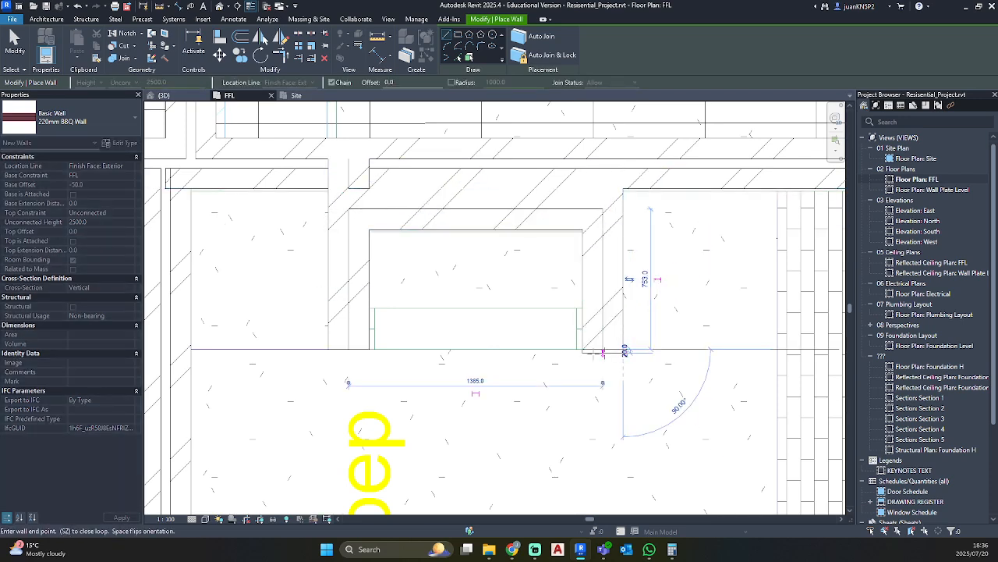
left_click(369, 349)
key("Escape")
key("Escape")
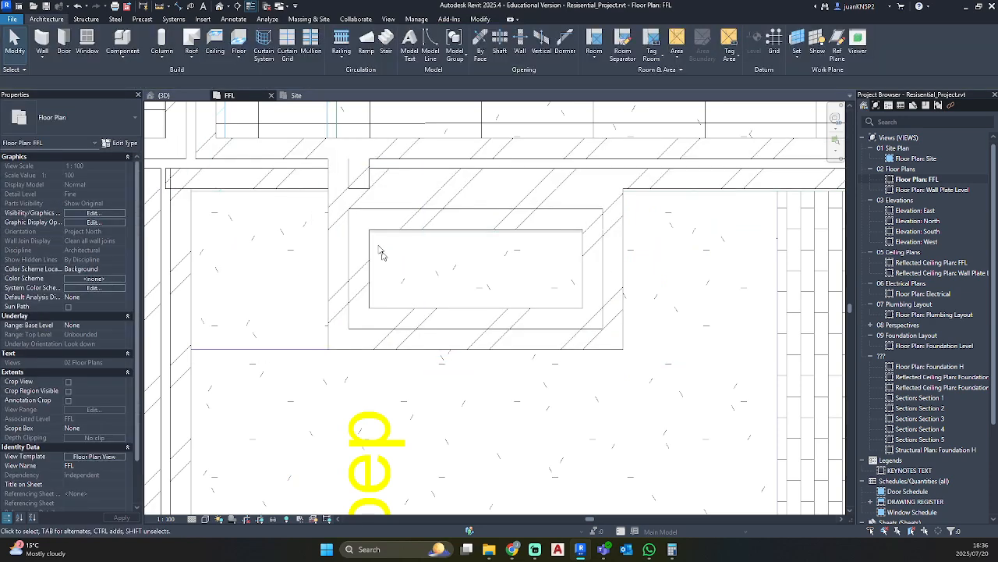
Step: Trim the BBQ's back wall and the side wall that runs into the house's cavity wall to a clean corner
left_click(350, 179)
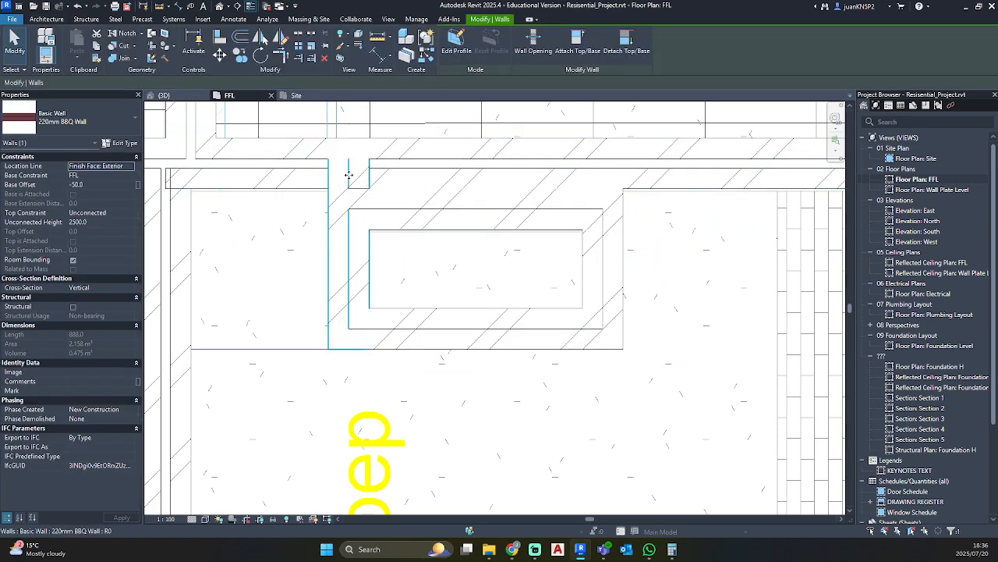
key("Escape")
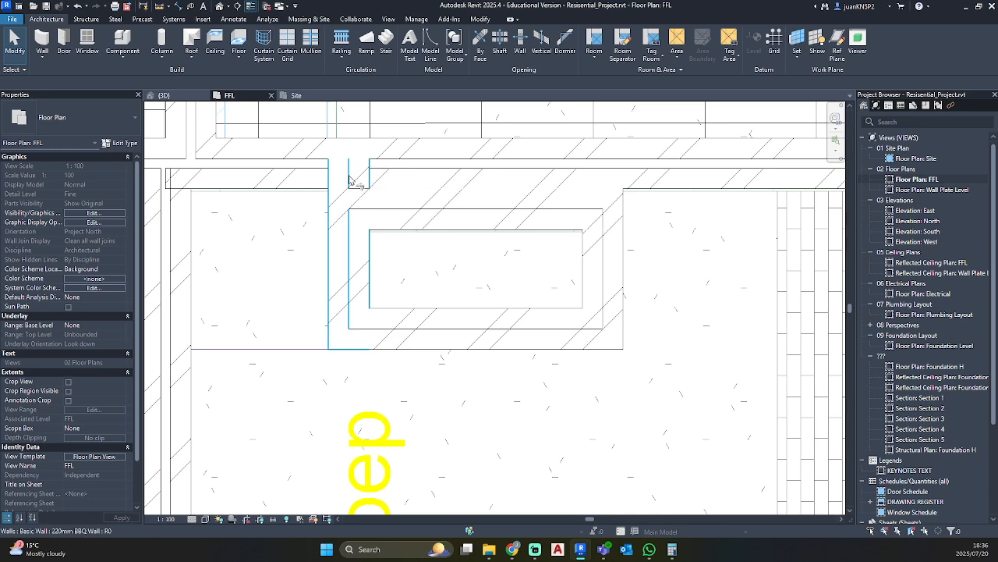
left_click(405, 211)
left_click(349, 260)
key("Escape")
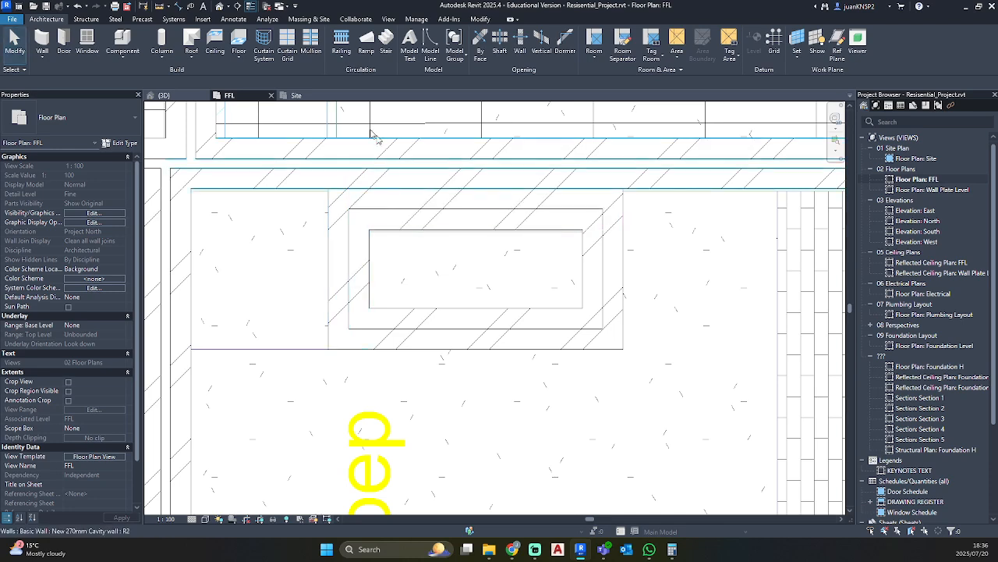
Step: Set the unconnected height of all four BBQ walls to 4500 mm in the 3D view
left_click(219, 8)
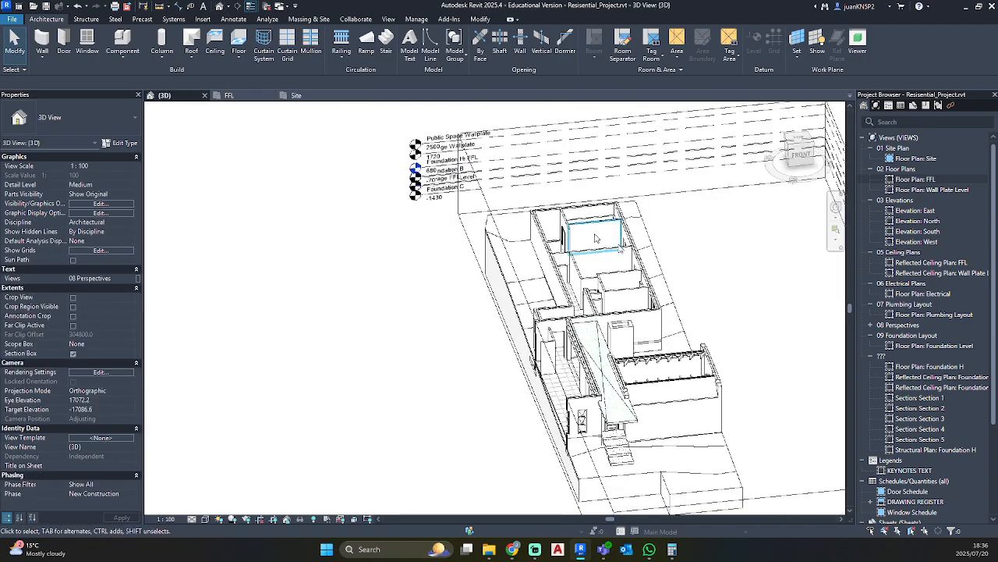
middle_click_drag(758, 318, 593, 291, "shift")
scroll(592, 290, "up", 3)
scroll(591, 290, "up", 4)
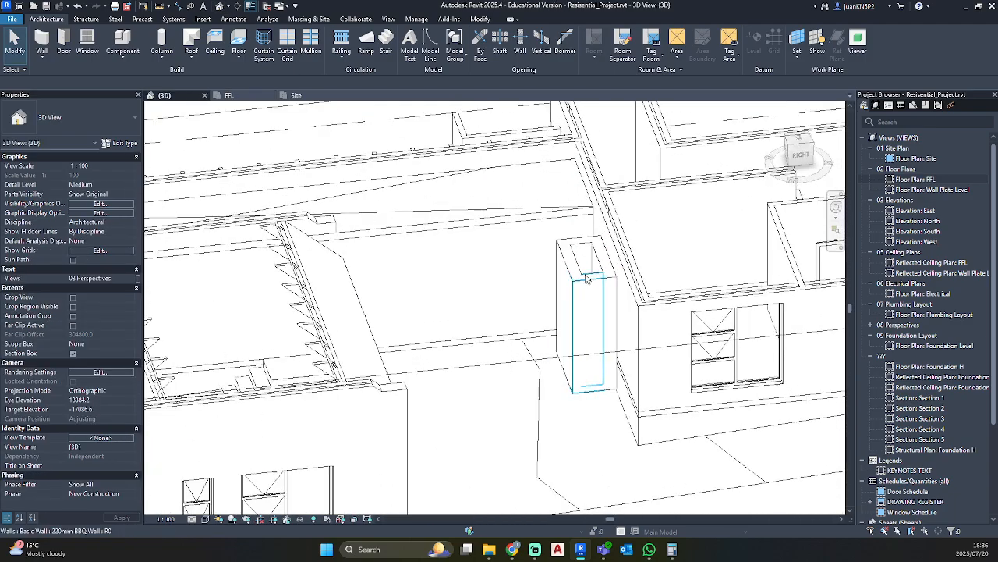
left_click(593, 251)
left_click(600, 281, "ctrl")
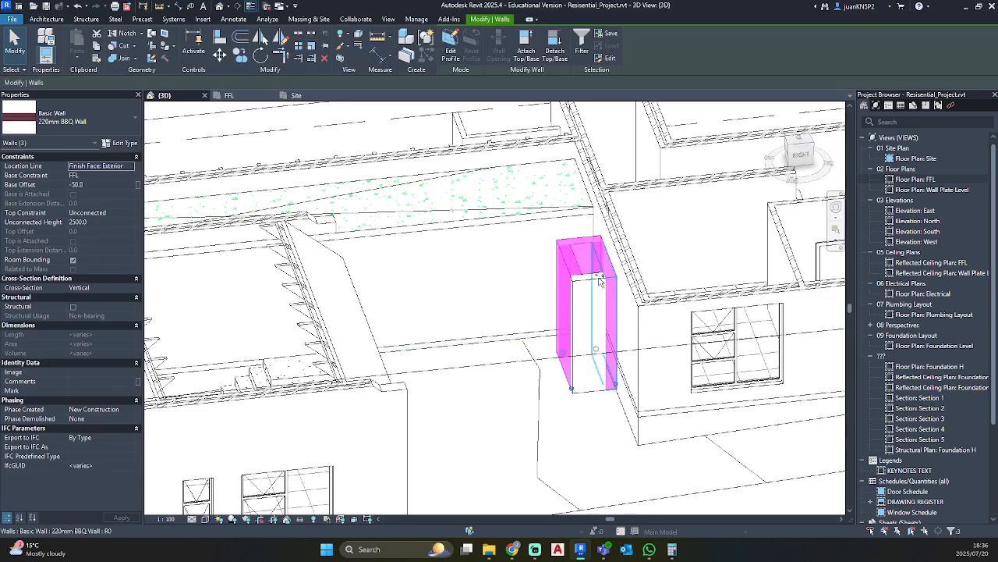
left_click(592, 290, "ctrl")
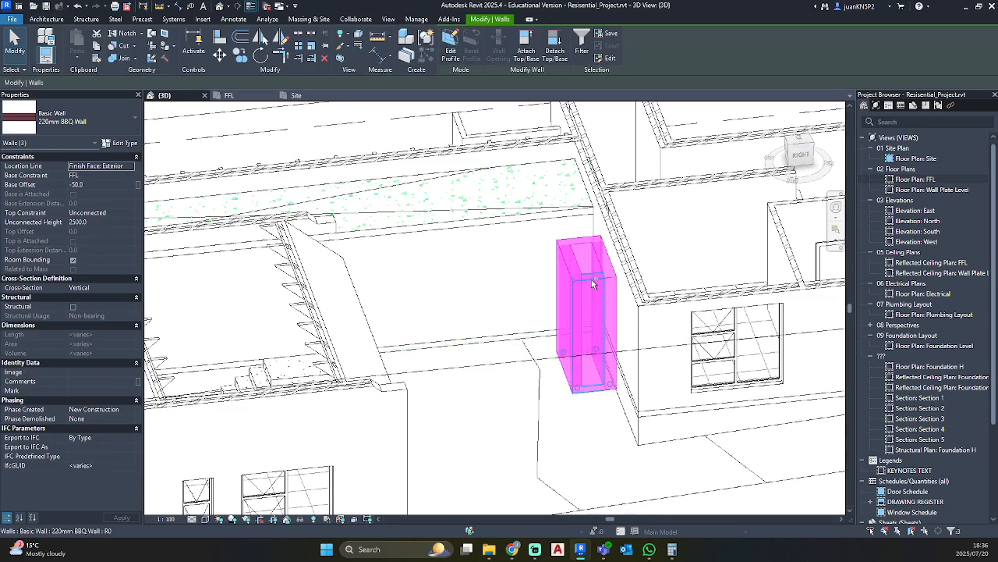
left_click(106, 221)
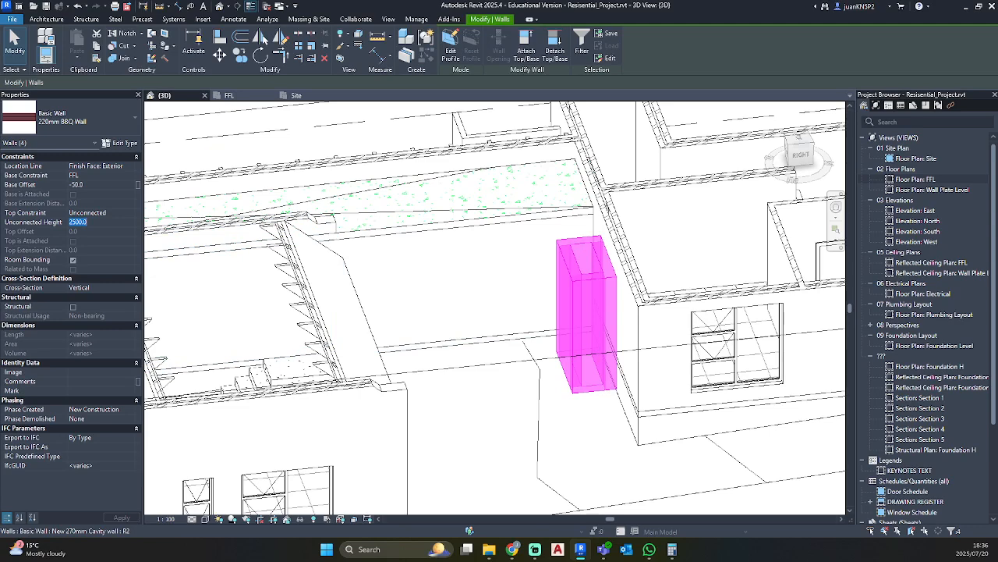
type("4500")
key("Return")
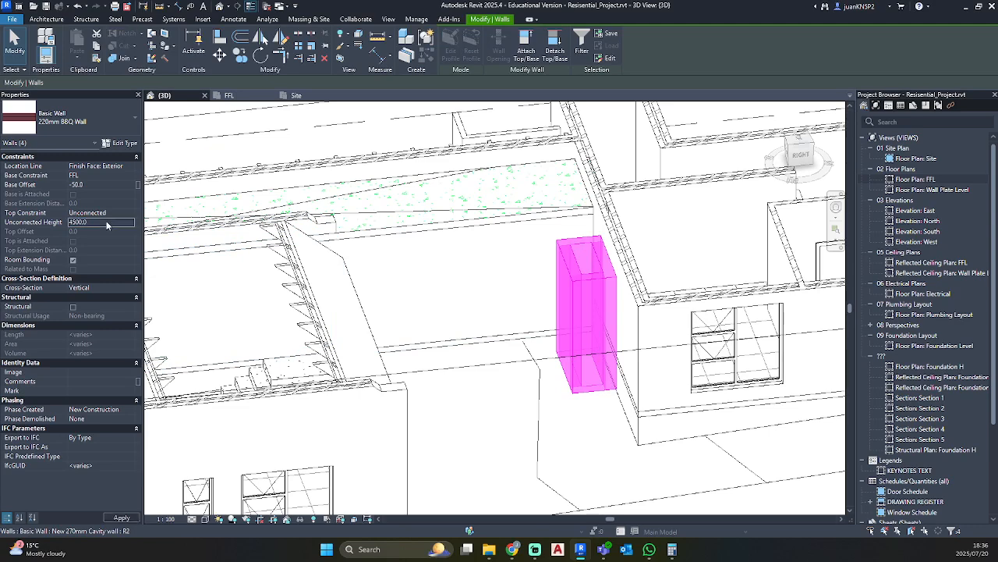
left_click(489, 355)
Step: Turn off the 3D view's section box and check the BBQ chimney against the whole house
scroll(489, 355, "down", 4)
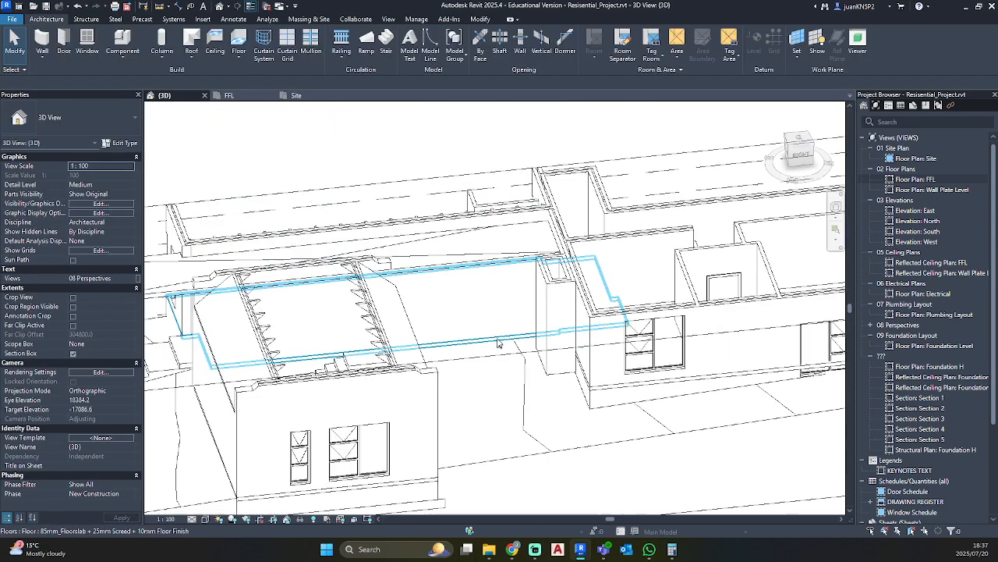
left_click(73, 353)
middle_click_drag(573, 301, 191, 282, "shift")
middle_click_drag(695, 290, 539, 260, "shift")
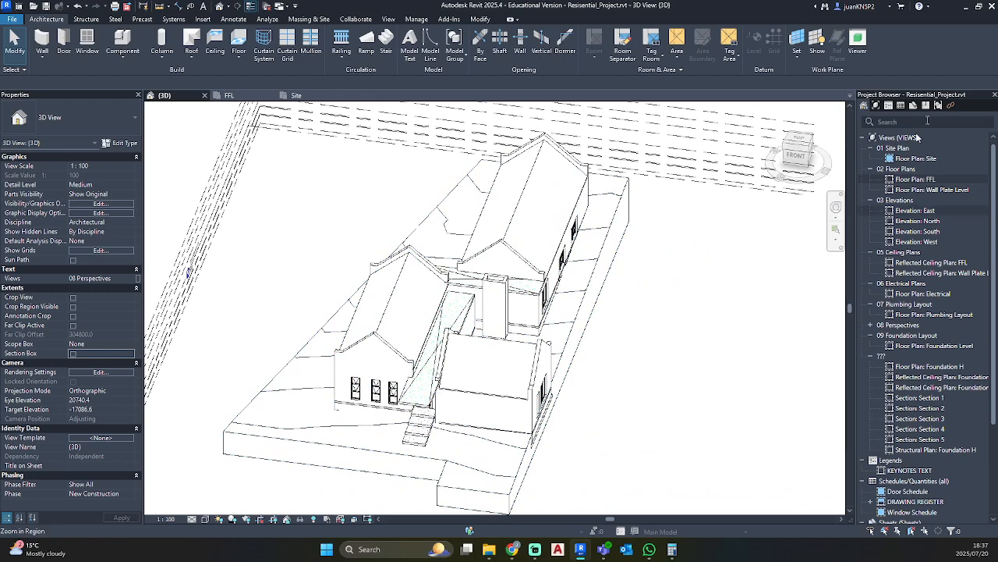
Step: Cut a rectangular wall opening about 920 mm wide through the front wall of the BBQ in the FFL floor plan
double_click(918, 180)
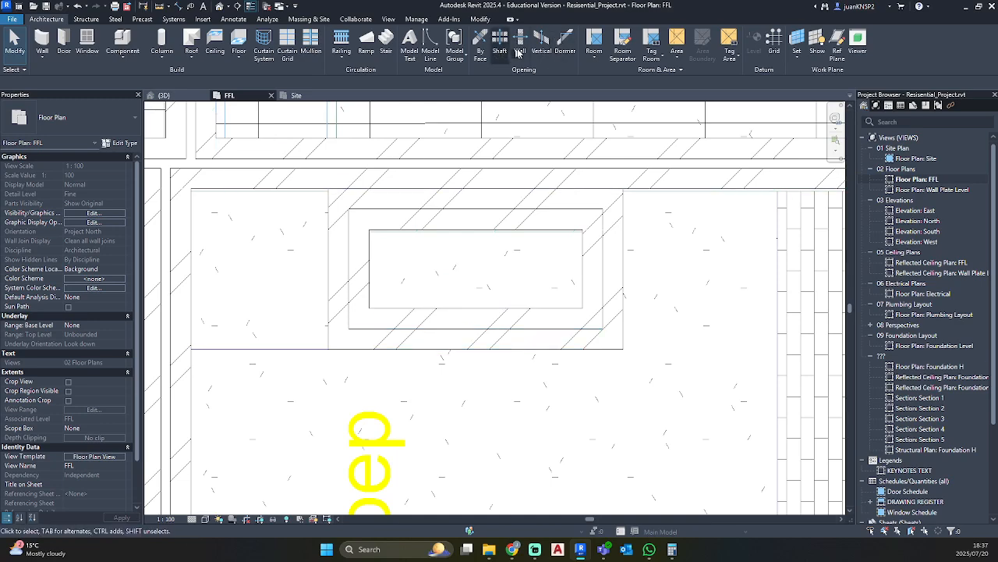
left_click(520, 43)
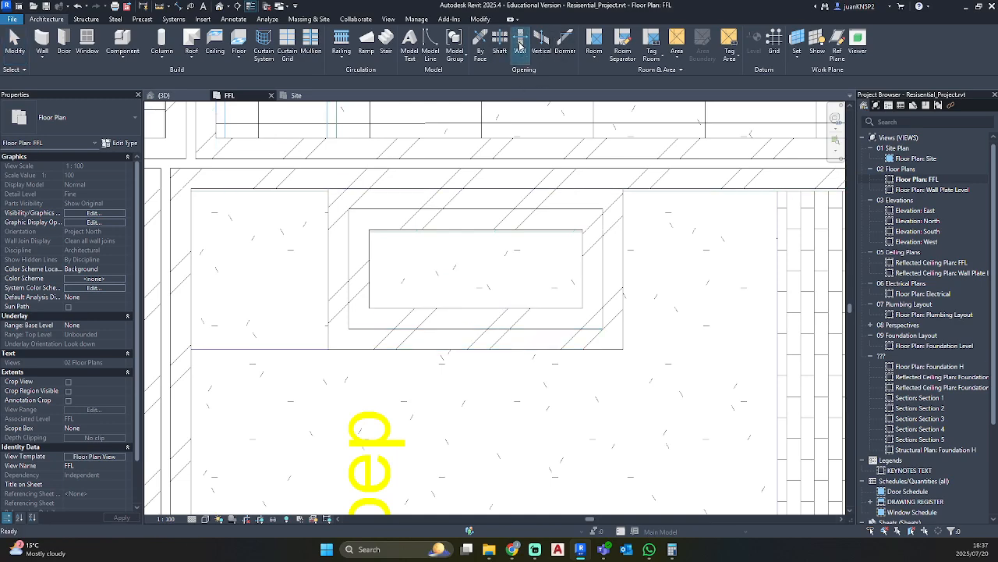
left_click(564, 312)
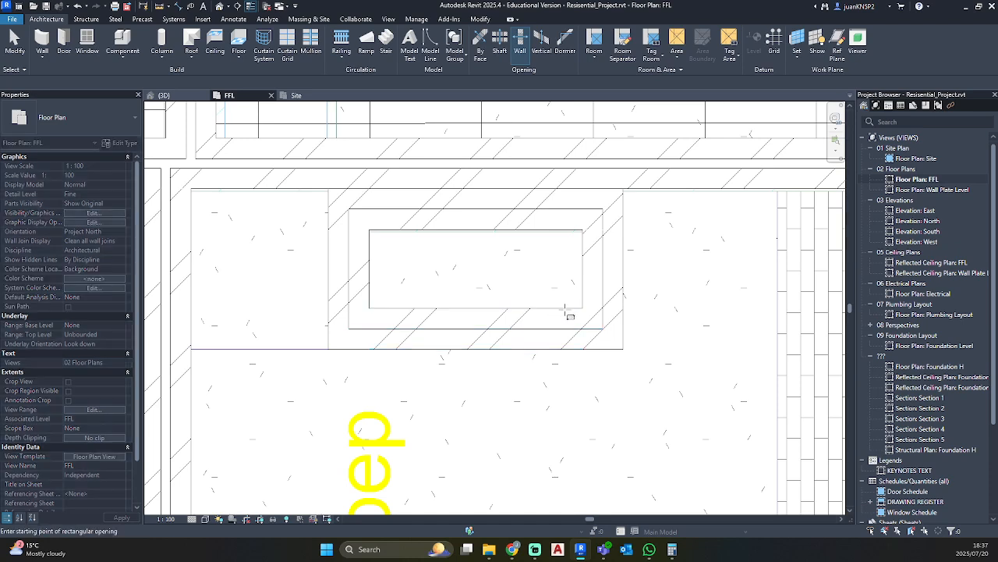
left_click(564, 309)
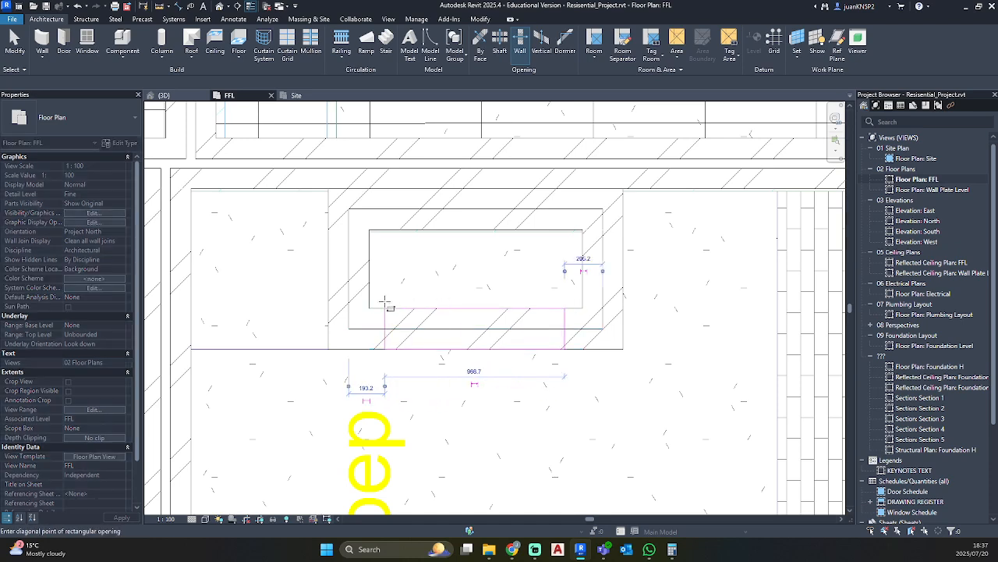
left_click(393, 349)
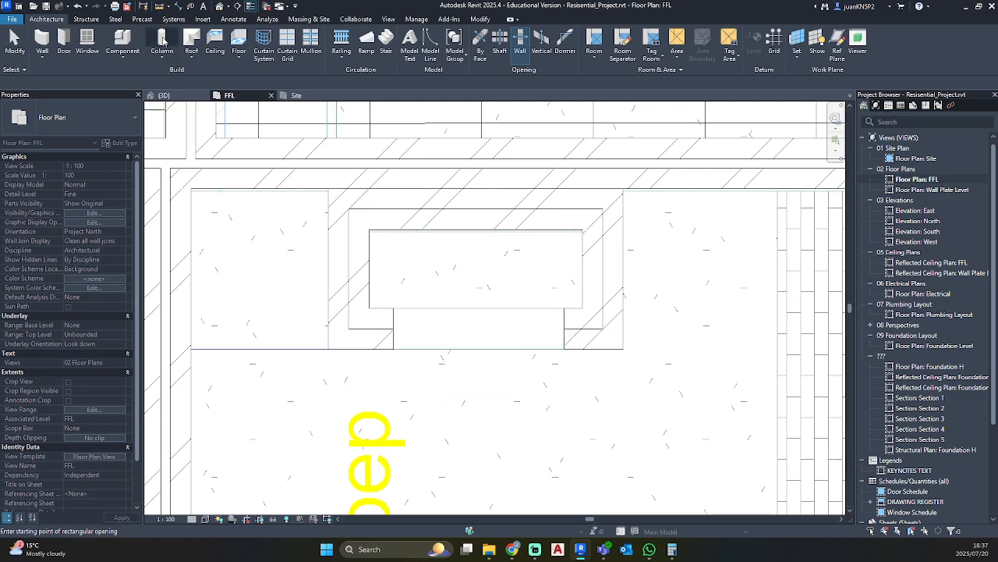
Step: Set the BBQ wall opening's base offset to 800 mm and its top constraint to Unconnected in the 3D view
left_click(162, 95)
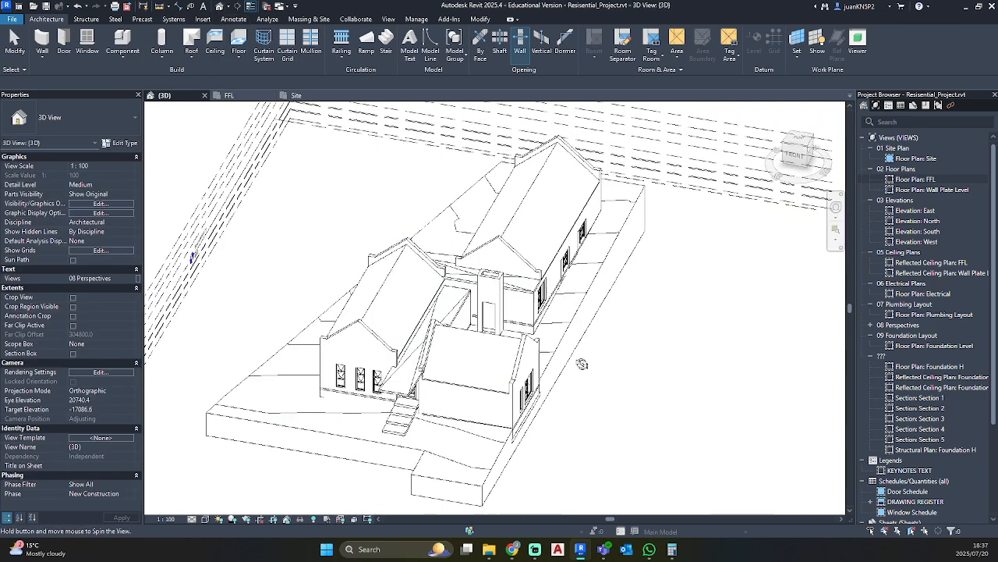
scroll(468, 312, "up", 6)
left_click(459, 320)
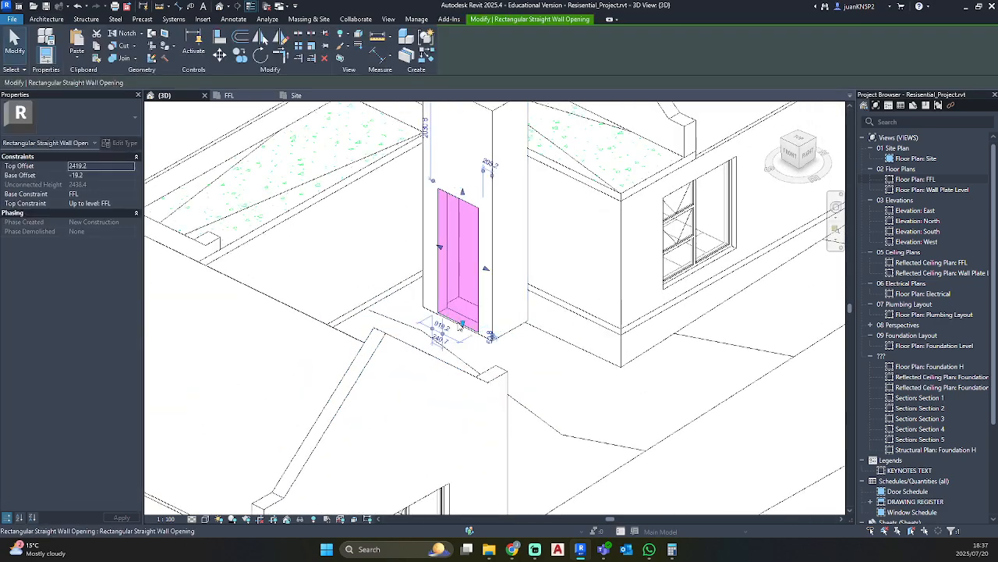
left_click(86, 175)
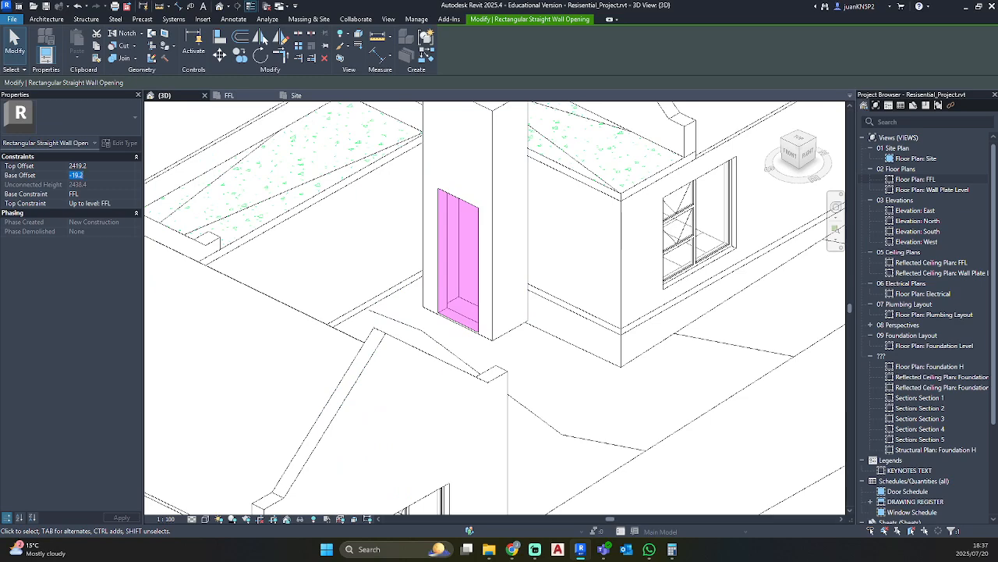
type("800.0")
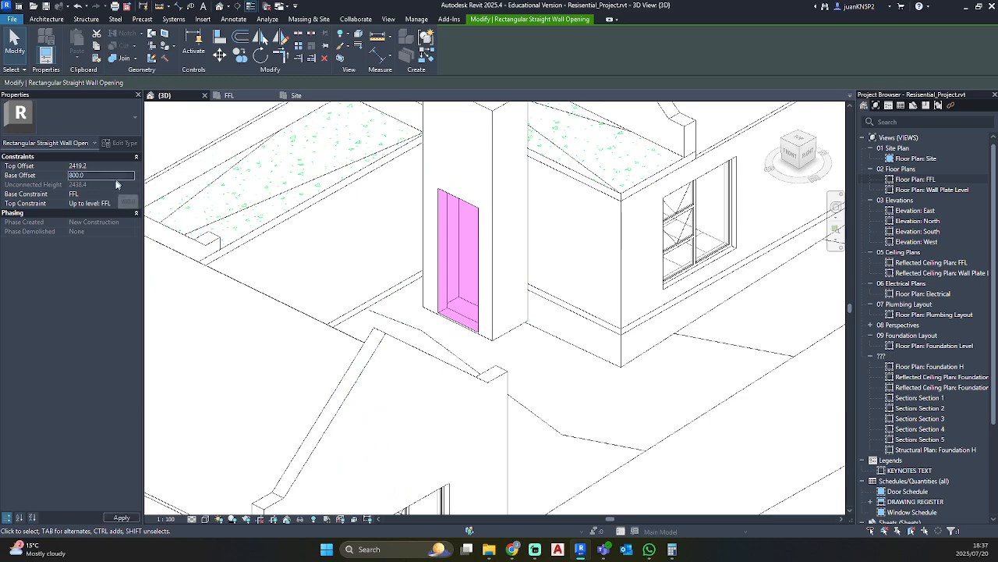
left_click(128, 203)
left_click(128, 203)
left_click(113, 212)
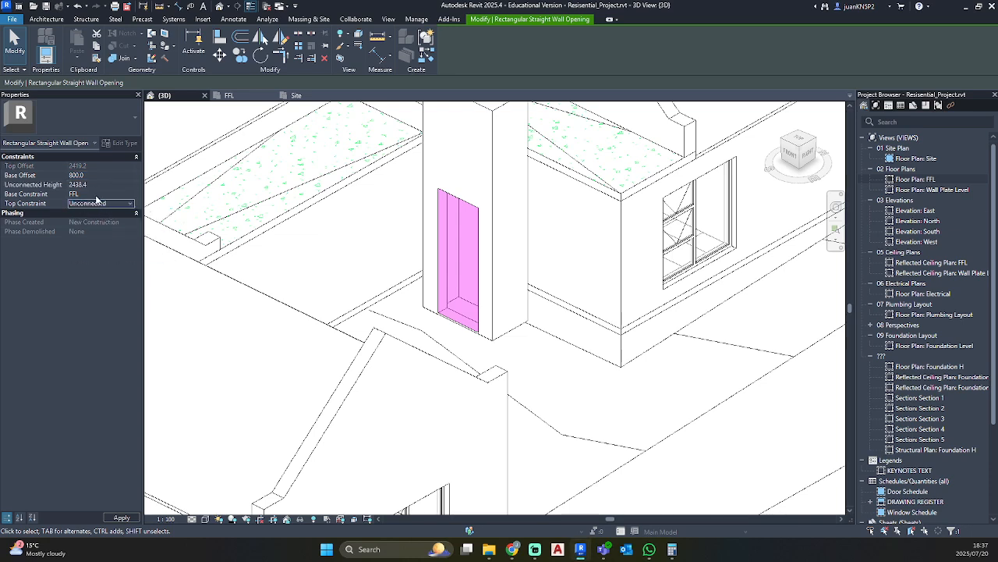
Step: Try an unconnected height of 3000 mm for the BBQ wall opening
left_click(99, 185)
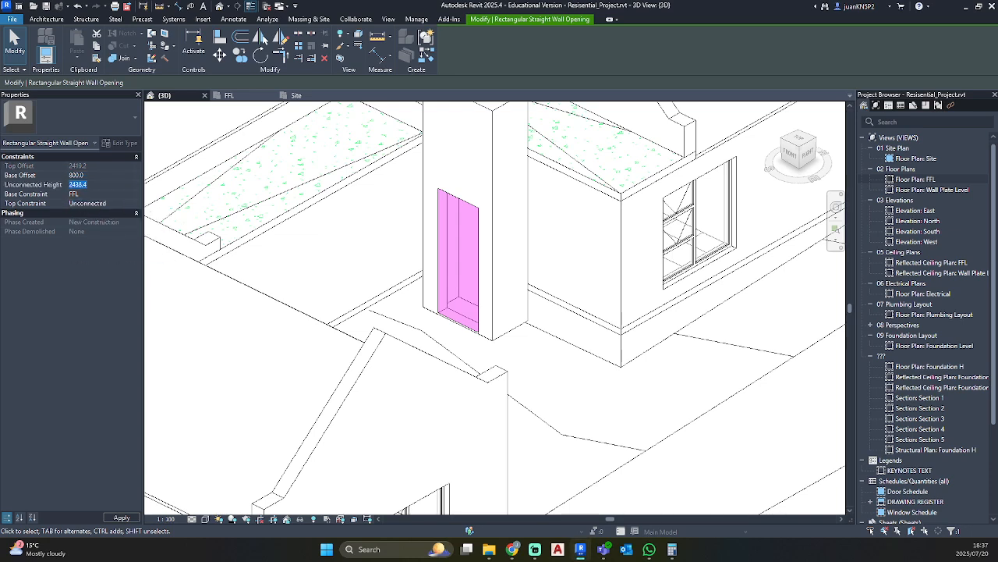
type("3000")
key("Return")
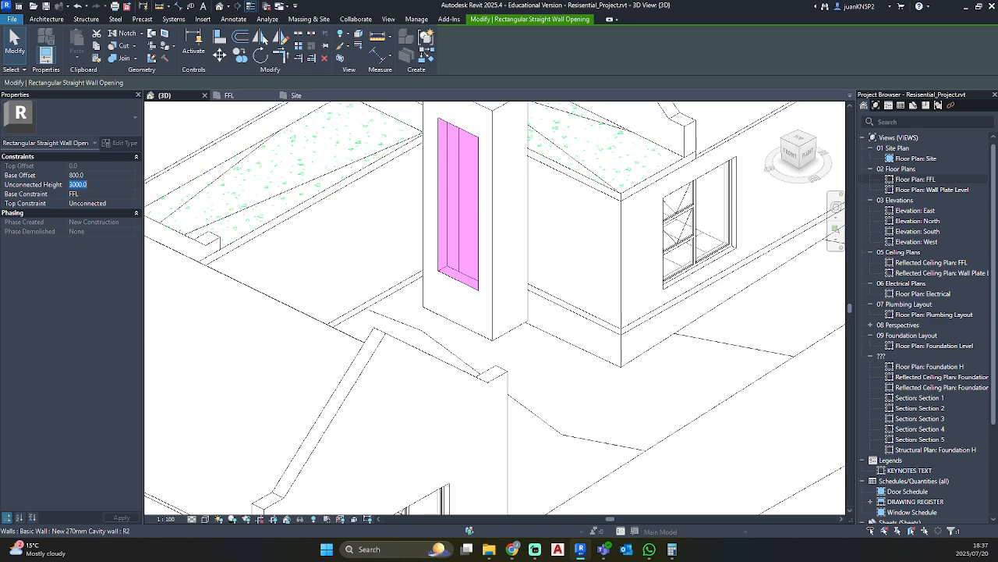
Step: Set the BBQ wall opening's unconnected height to 1200 mm and check the chimney from above in 3D
type("1200")
key("Return")
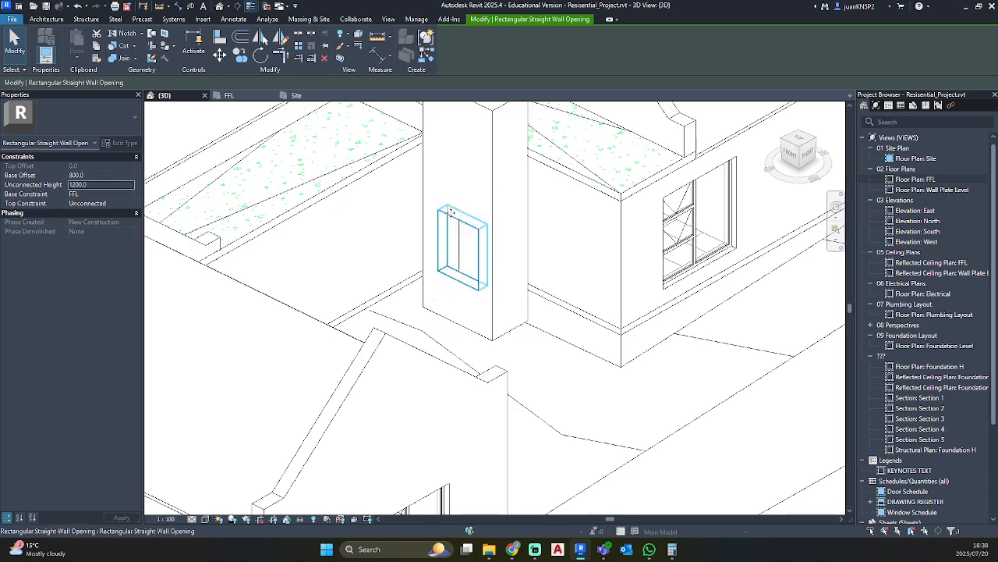
key("Escape")
middle_click_drag(547, 393, 532, 357, "shift")
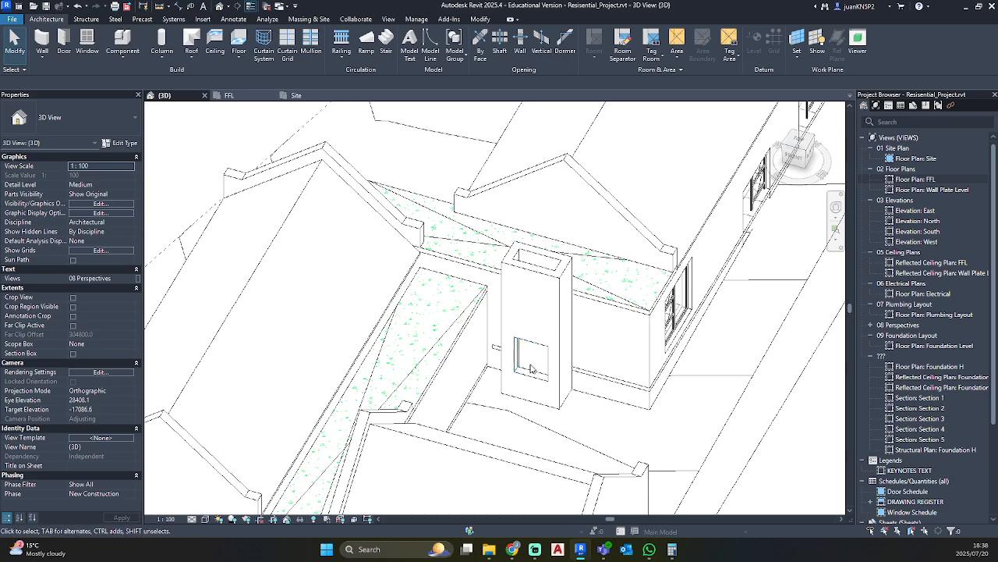
Step: Start a floor in the FFL plan and duplicate the New Roof Slab type as "New BBQ Counter"
double_click(924, 180)
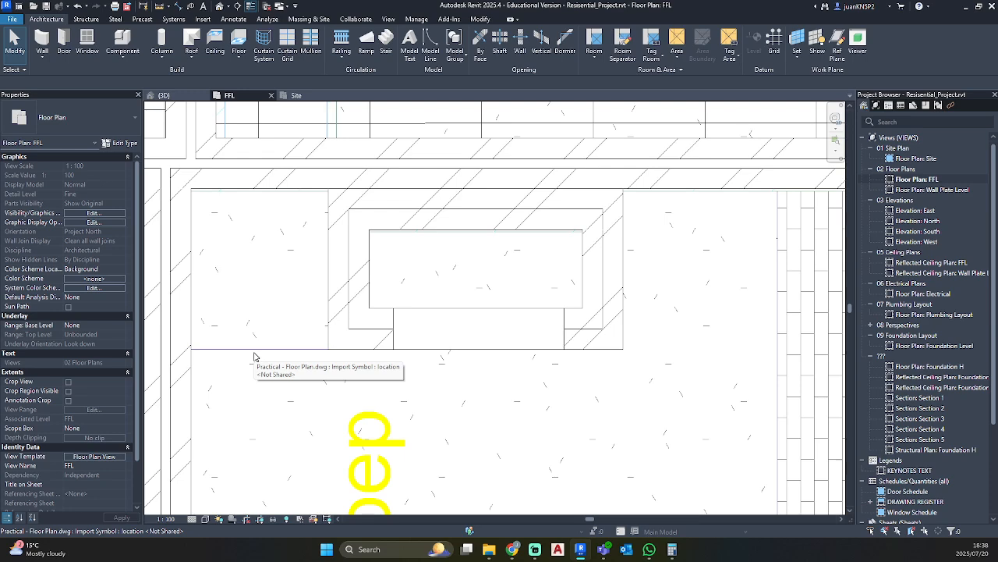
left_click(238, 39)
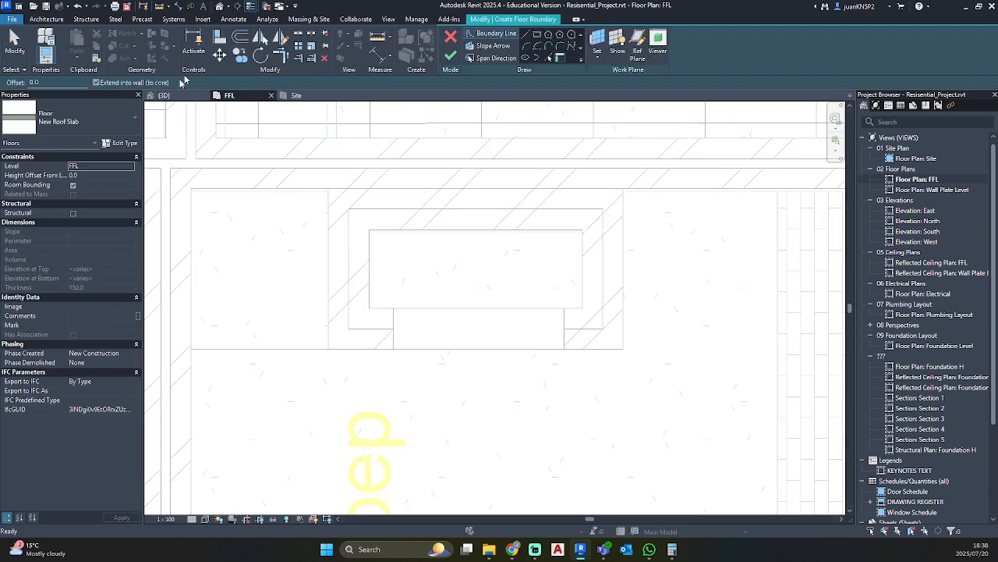
left_click(132, 144)
left_click(836, 149)
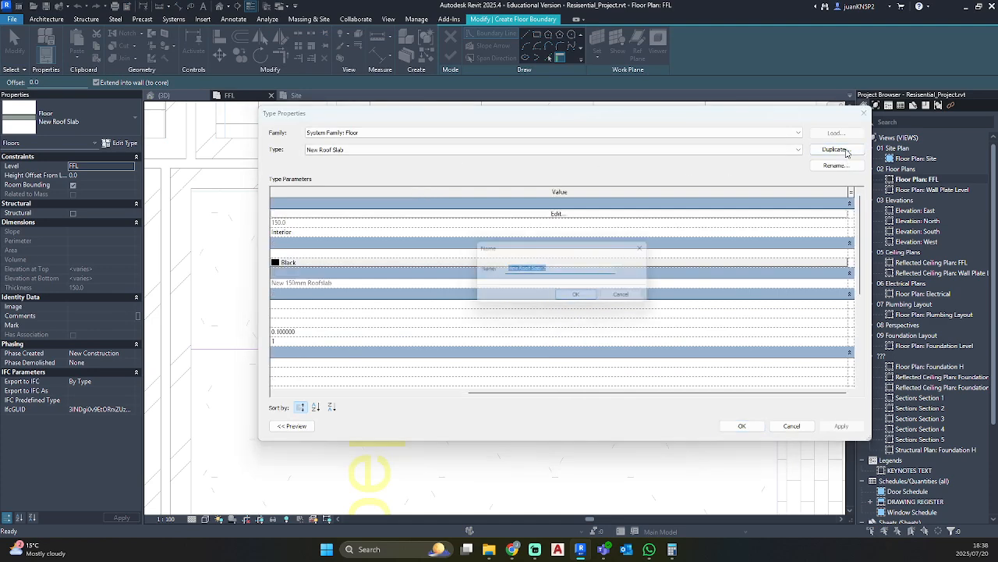
type("New BBQ Counter")
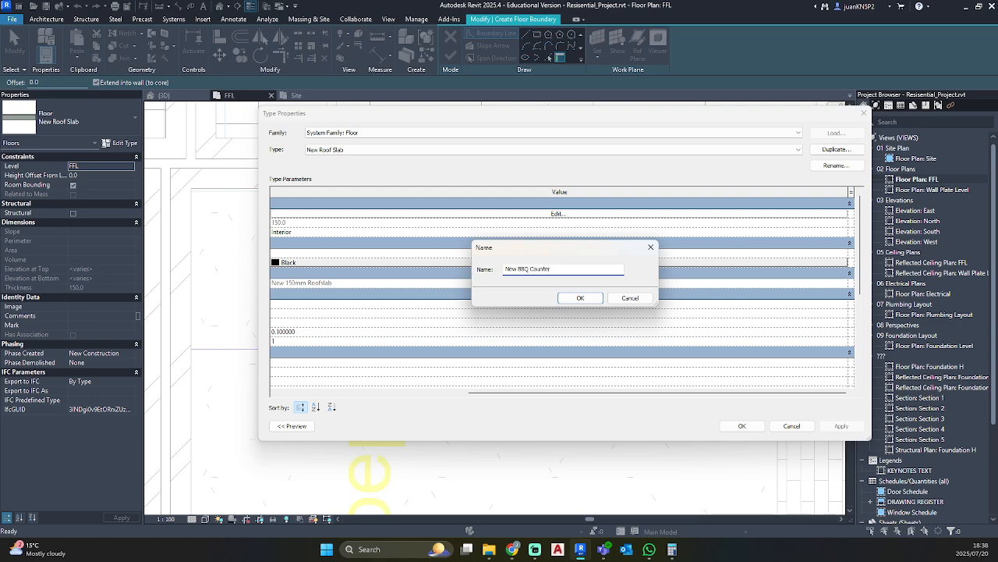
key("Return")
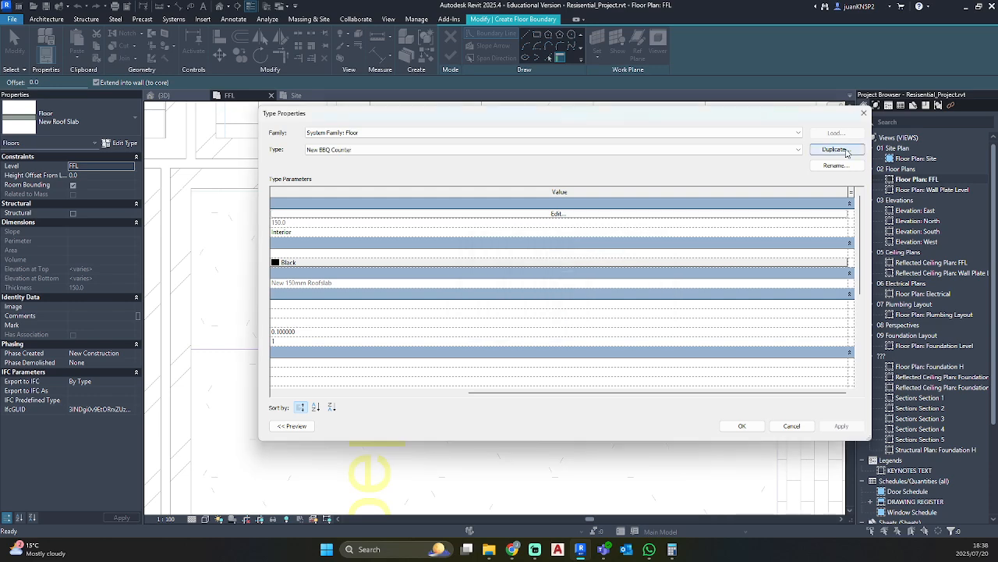
Step: Create a material named "Counter screed" and assign it to the counter assembly's Finish 1 layer
left_click(555, 215)
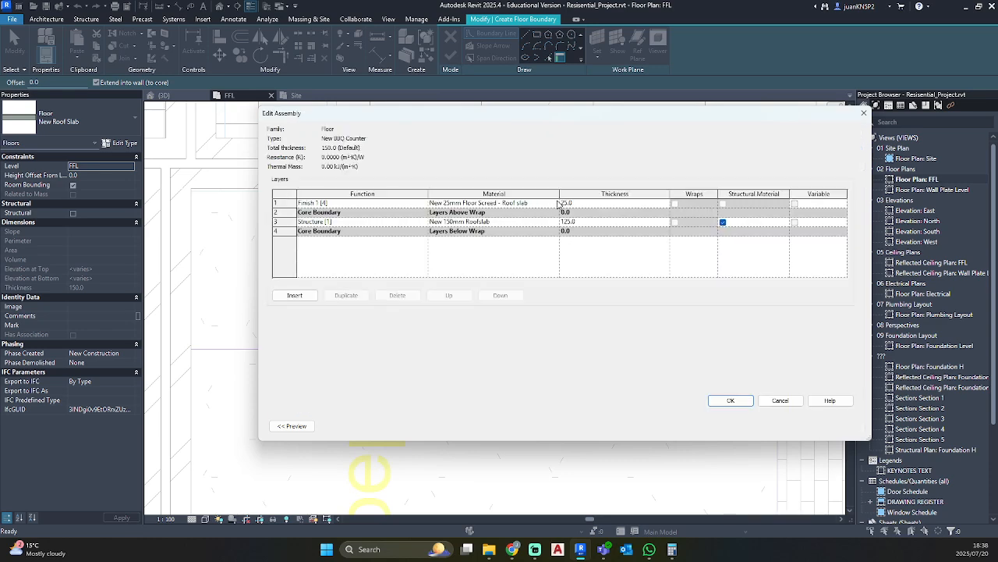
left_click(557, 203)
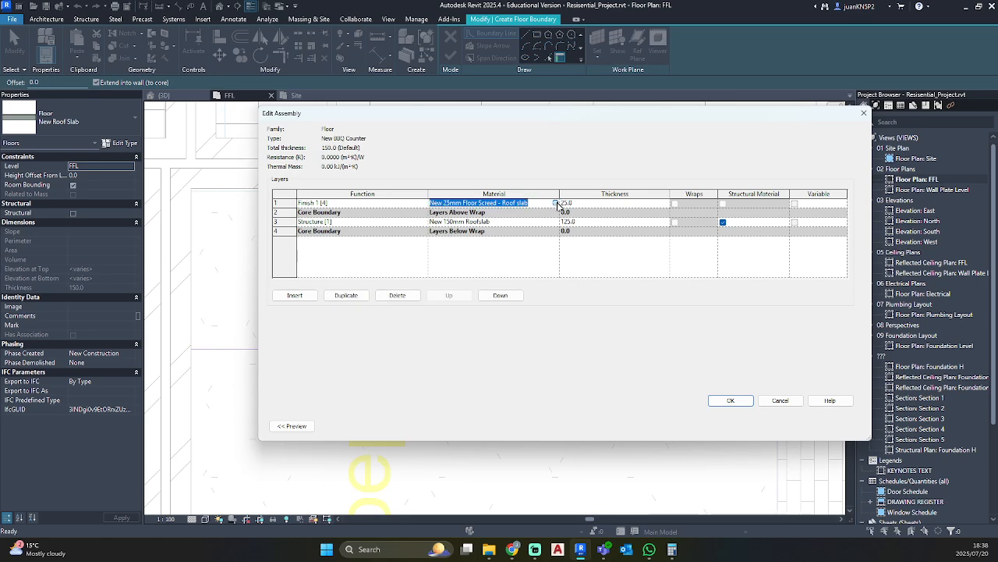
left_click(555, 203)
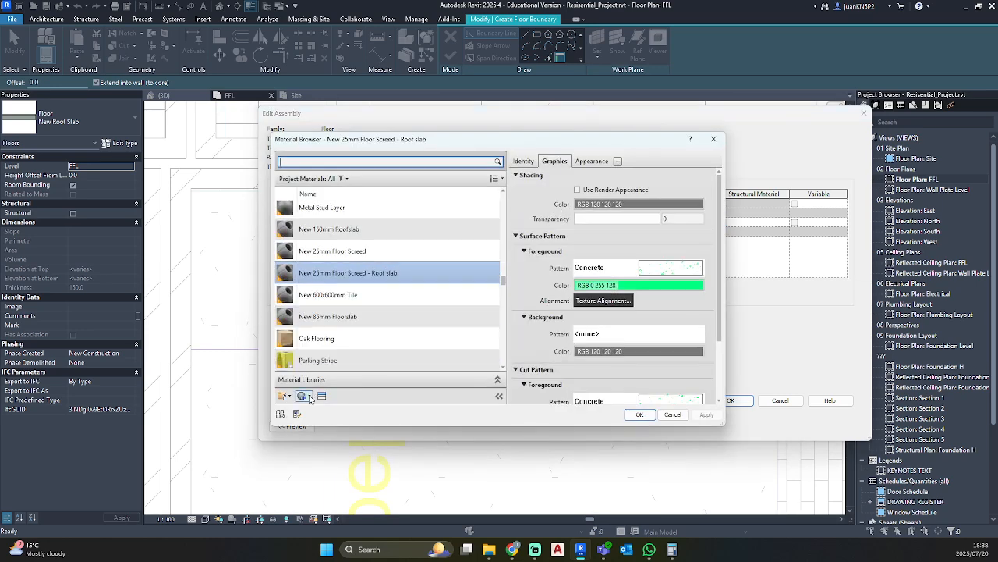
left_click(310, 398)
left_click(343, 367)
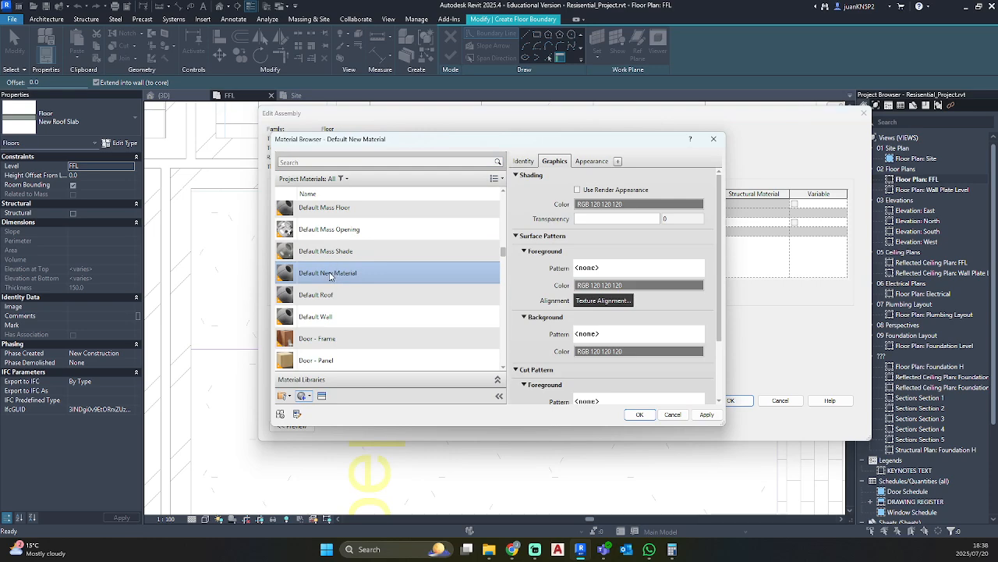
right_click(329, 276)
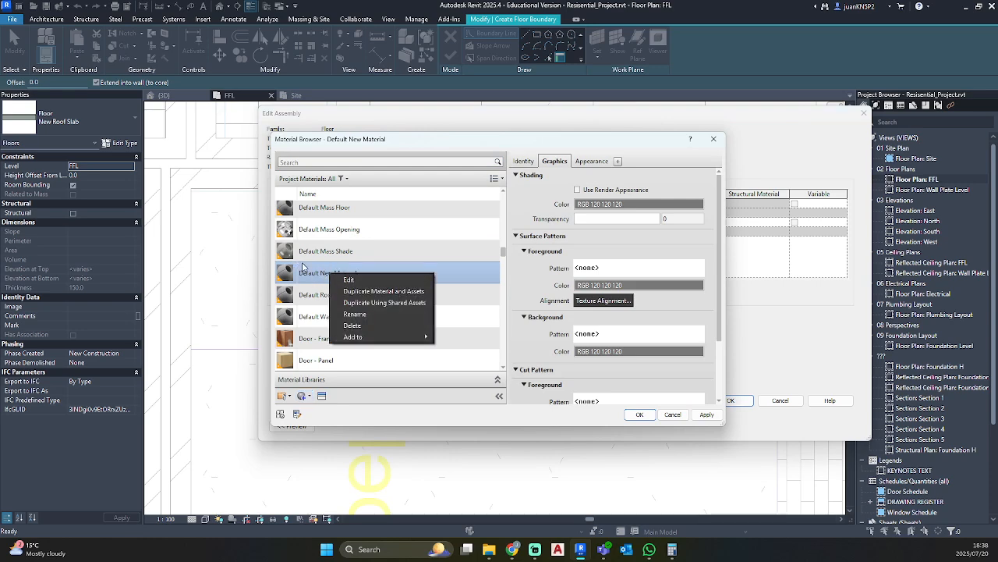
left_click(355, 313)
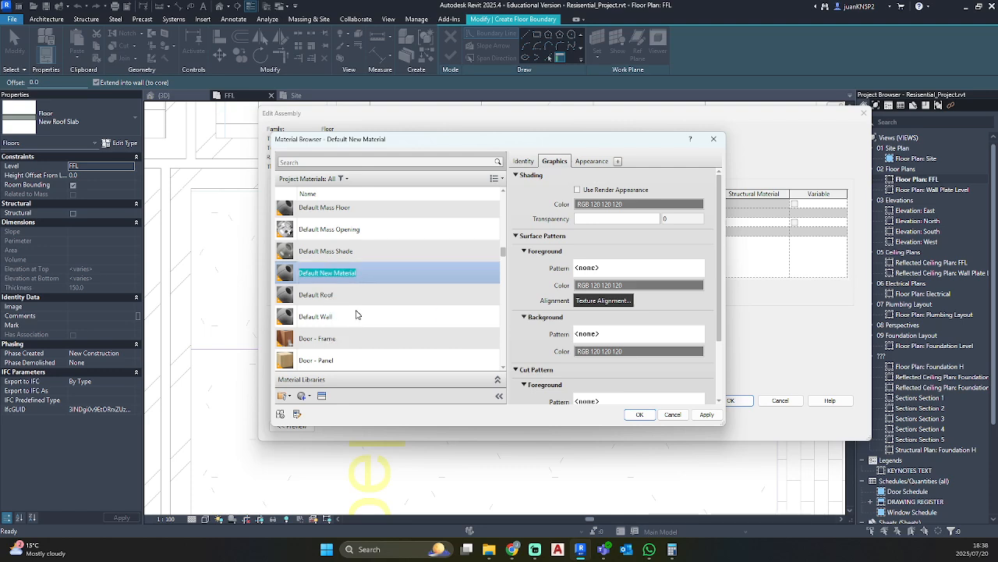
type("Counter screed")
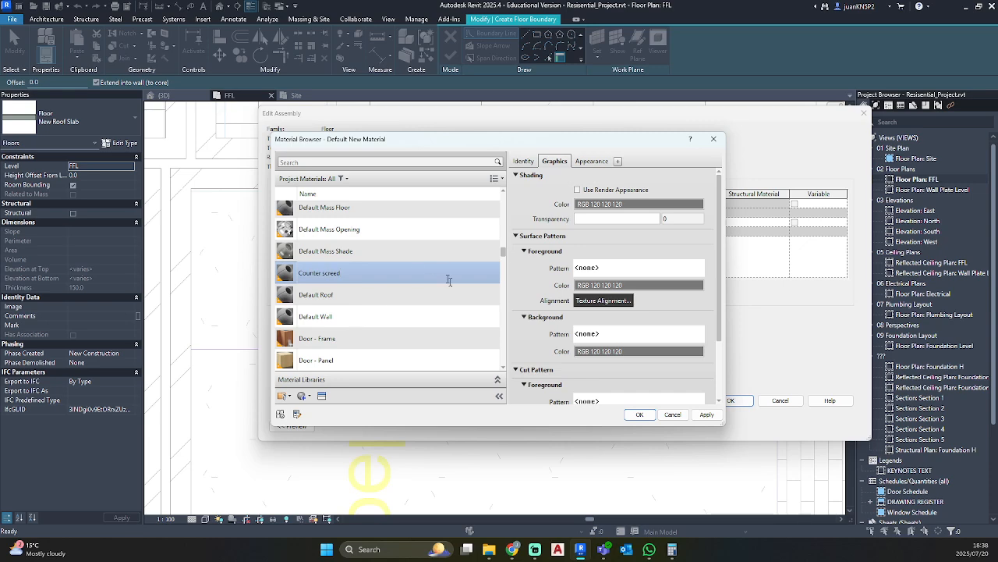
left_click(707, 415)
left_click(639, 415)
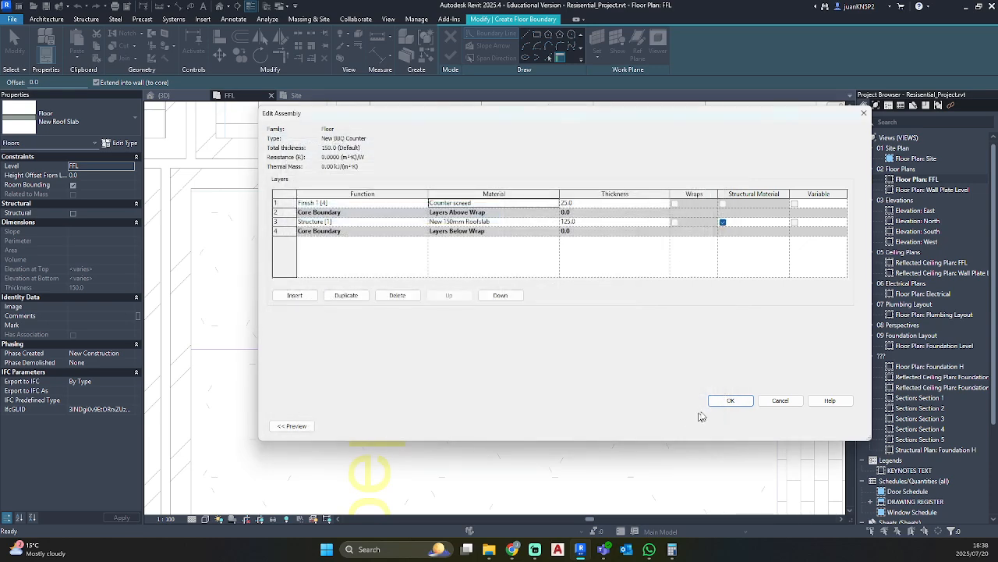
Step: Create a material named "Counter Lintels" and assign it to the counter assembly's Structure layer
left_click(556, 223)
left_click(556, 222)
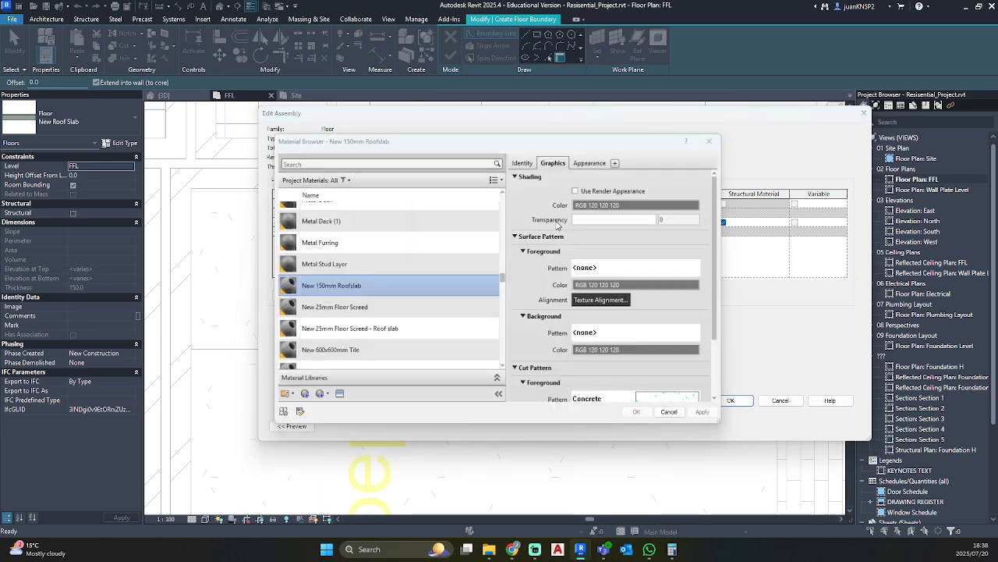
left_click_drag(577, 143, 562, 291)
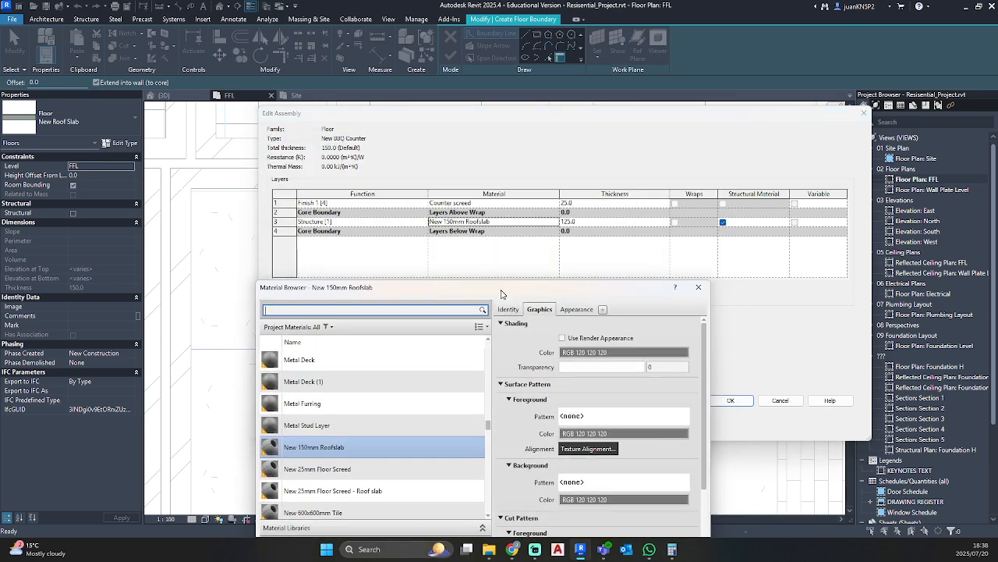
left_click_drag(502, 294, 524, 170)
left_click(315, 418)
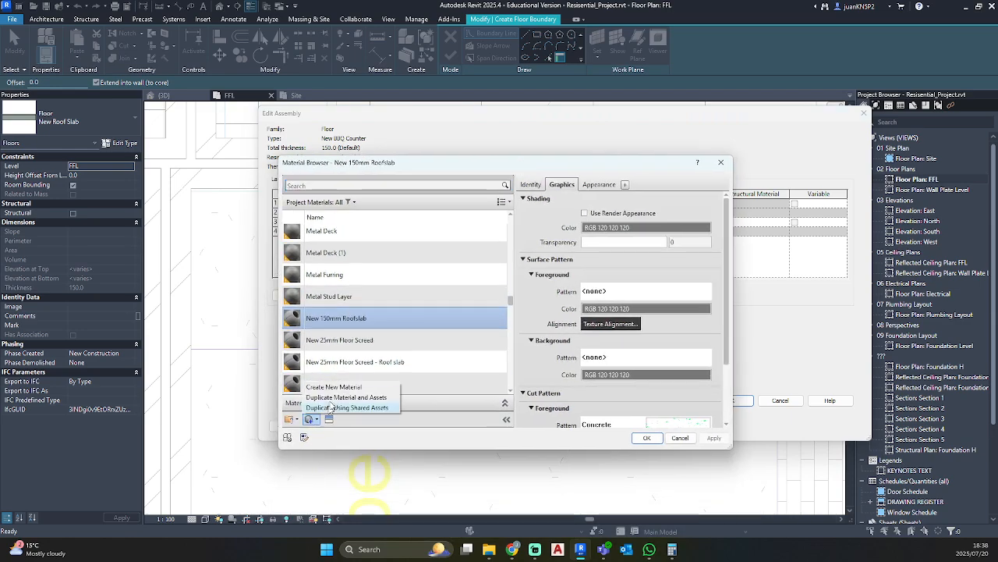
left_click(334, 387)
right_click(351, 305)
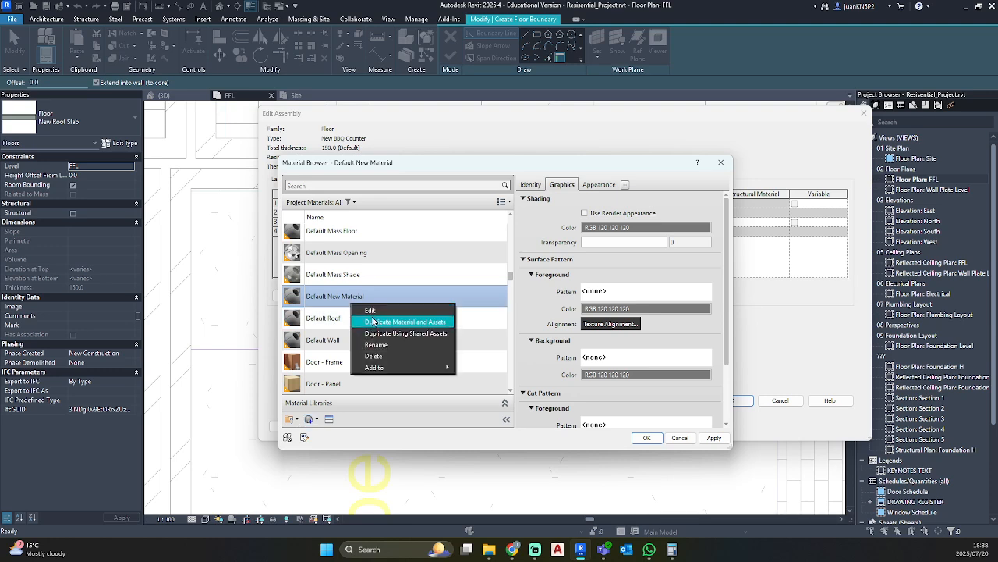
left_click(376, 344)
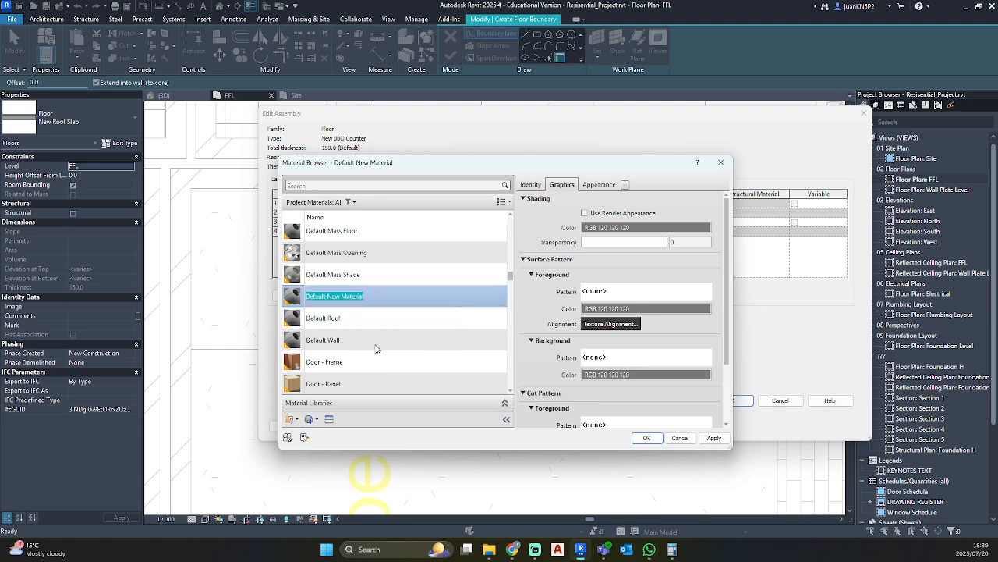
type("Counter Lintels")
key("Return")
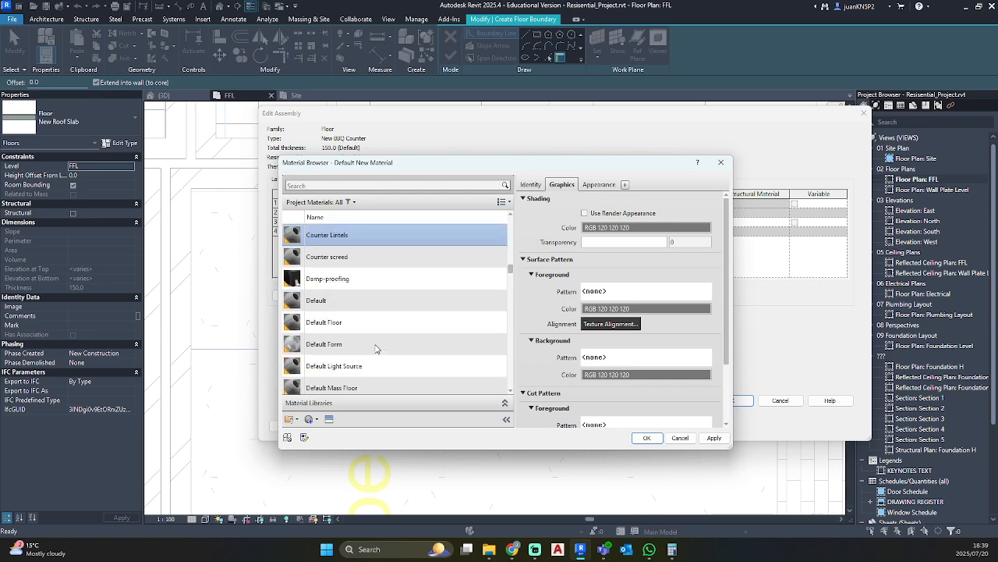
left_click(702, 441)
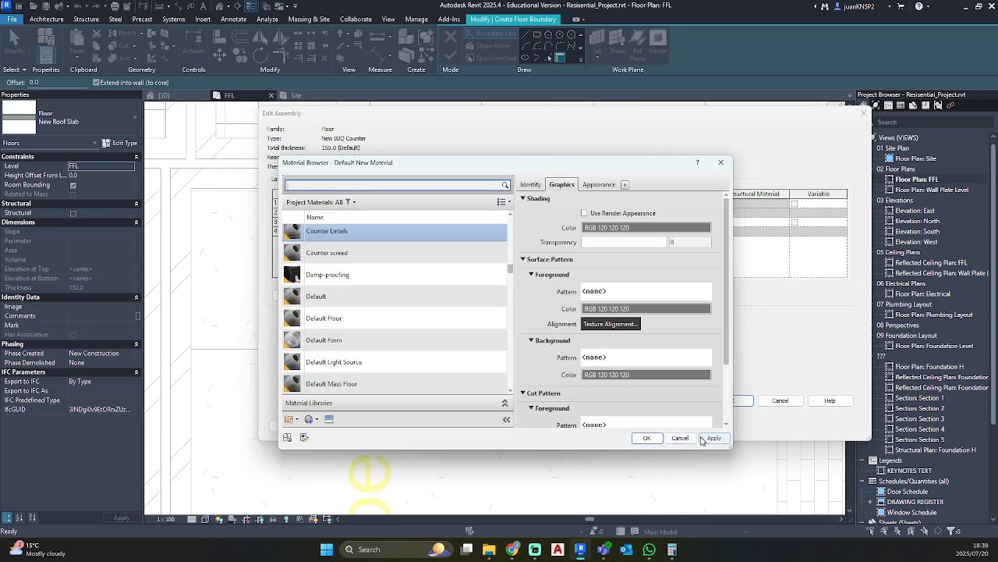
left_click(647, 439)
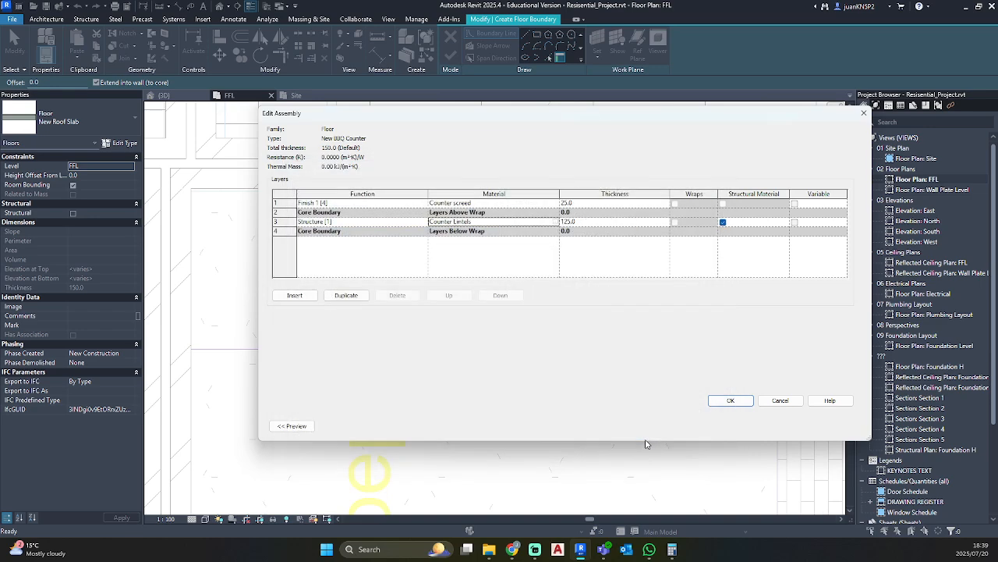
Step: Set the counter assembly's Structure layer thickness to 85 mm and accept the New BBQ Counter type
left_click(614, 223)
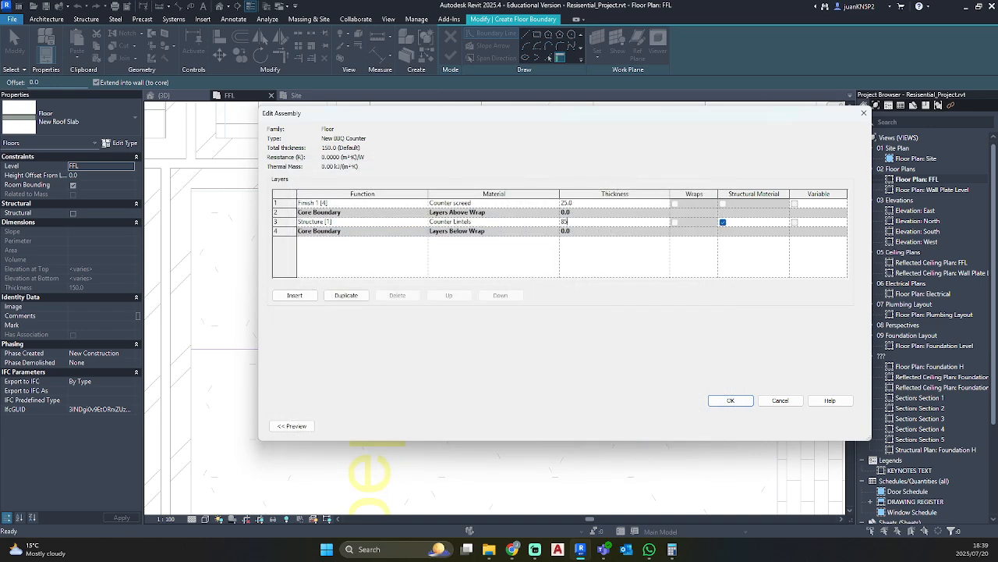
key("Return")
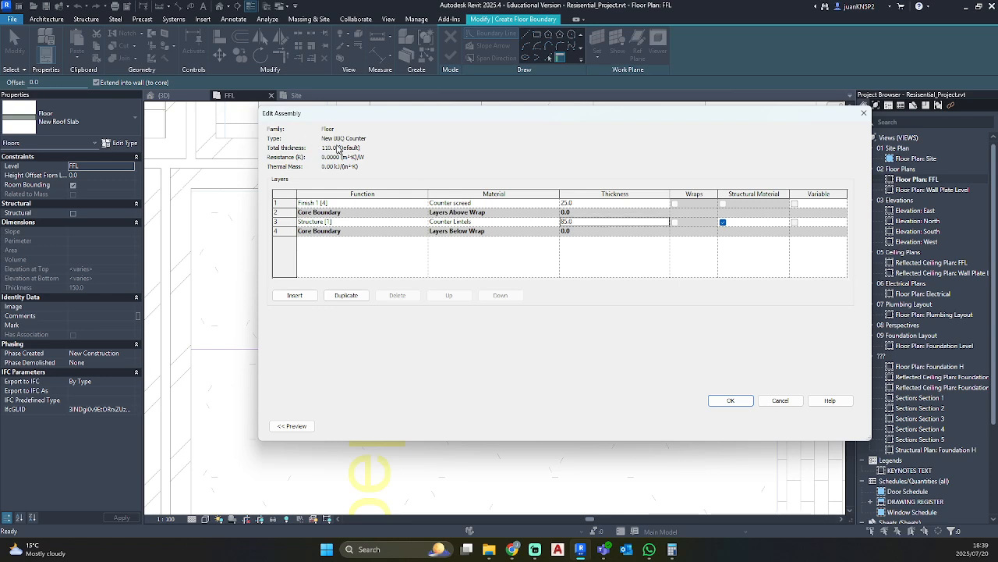
left_click(727, 401)
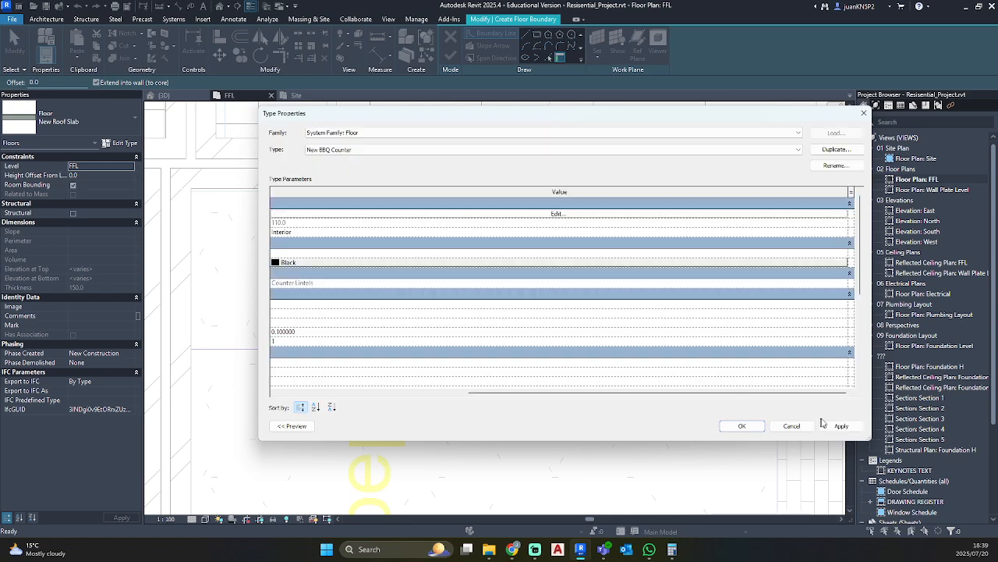
left_click(751, 426)
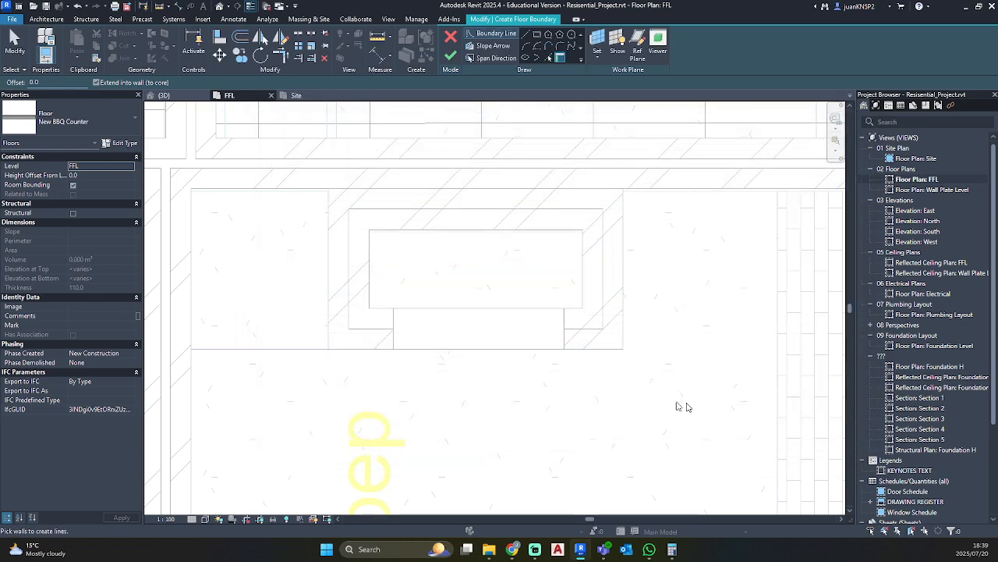
Step: Sketch a rectangular counter boundary from the stoep's inner wall corner to the BBQ's outer front corner, and finish the floor at an 850 mm height offset
left_click(526, 34)
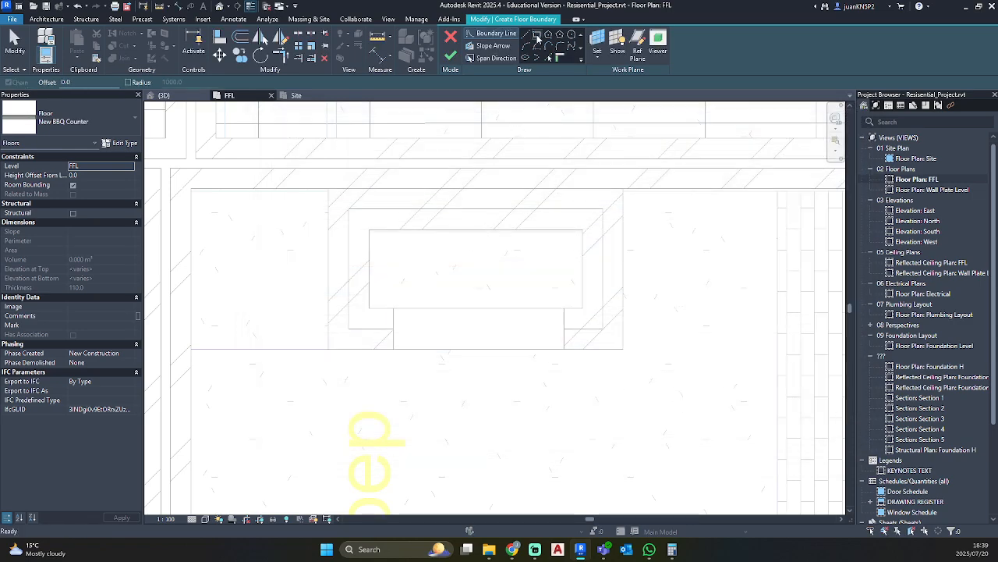
left_click(191, 189)
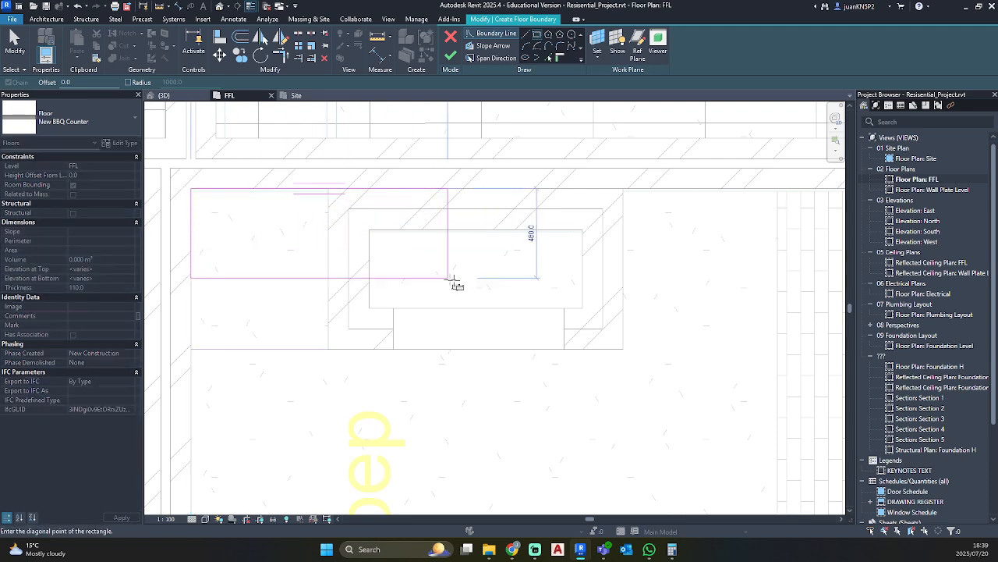
left_click(624, 350)
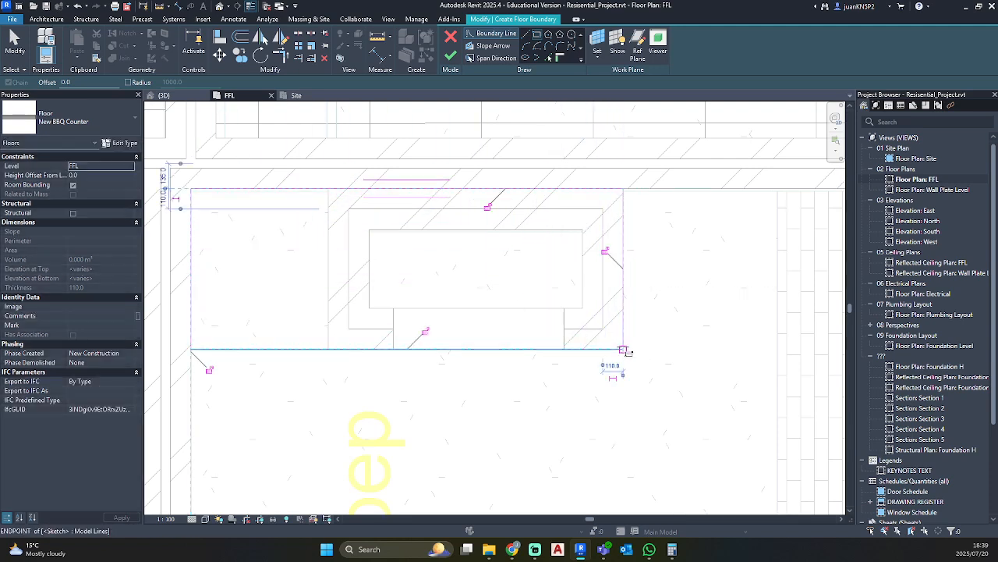
left_click(103, 177)
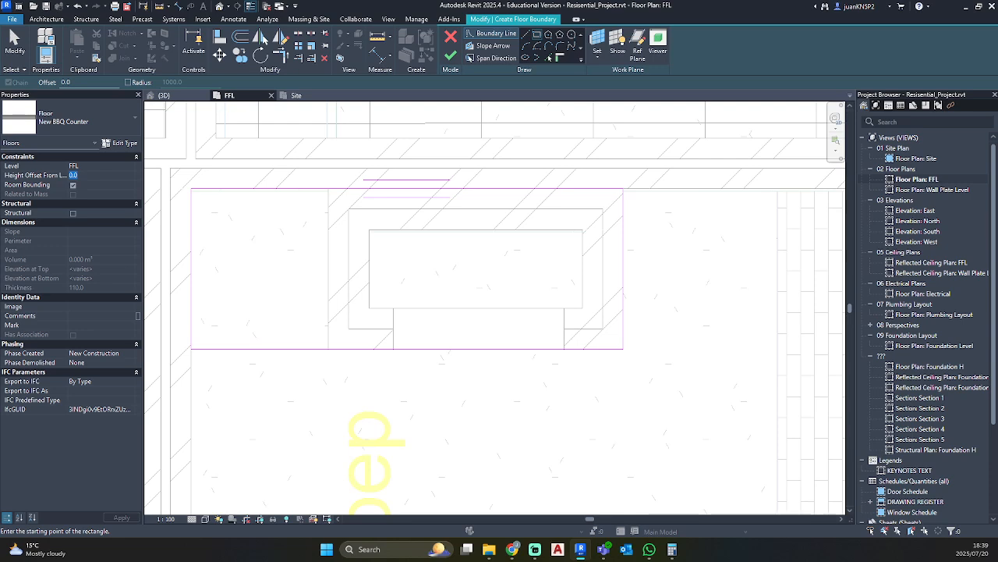
type("850")
key("Return")
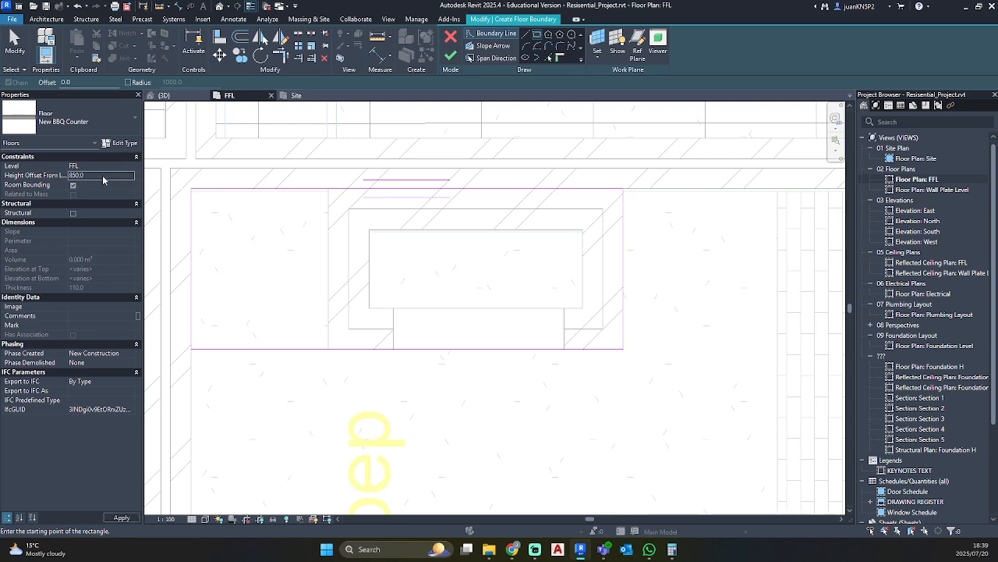
left_click(454, 58)
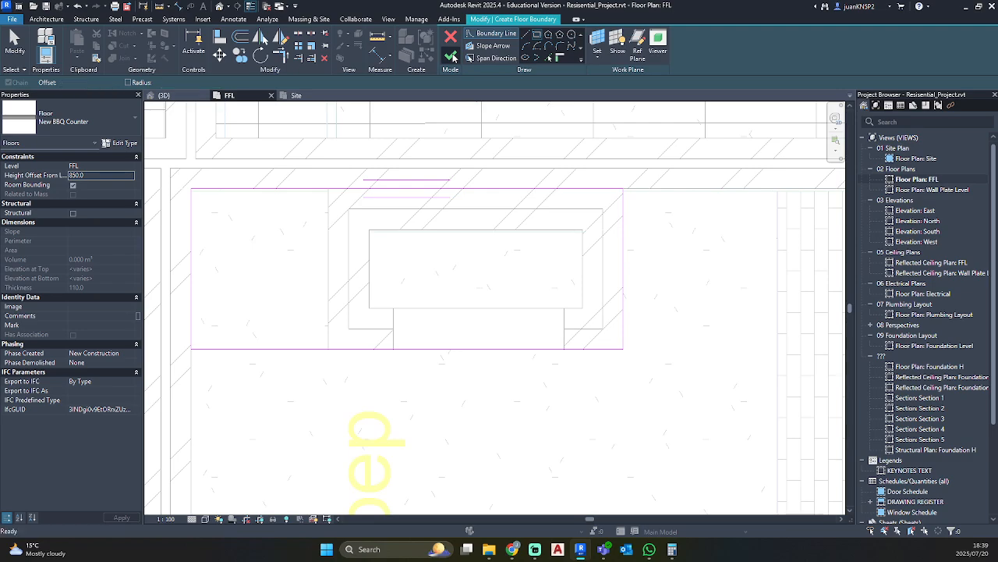
Step: In the 3D view, check the BBQ opening's base offset and set the counter slab's height offset from level to 800 mm
left_click(221, 7)
middle_click_drag(529, 290, 468, 281, "shift")
scroll(467, 284, "up", 6)
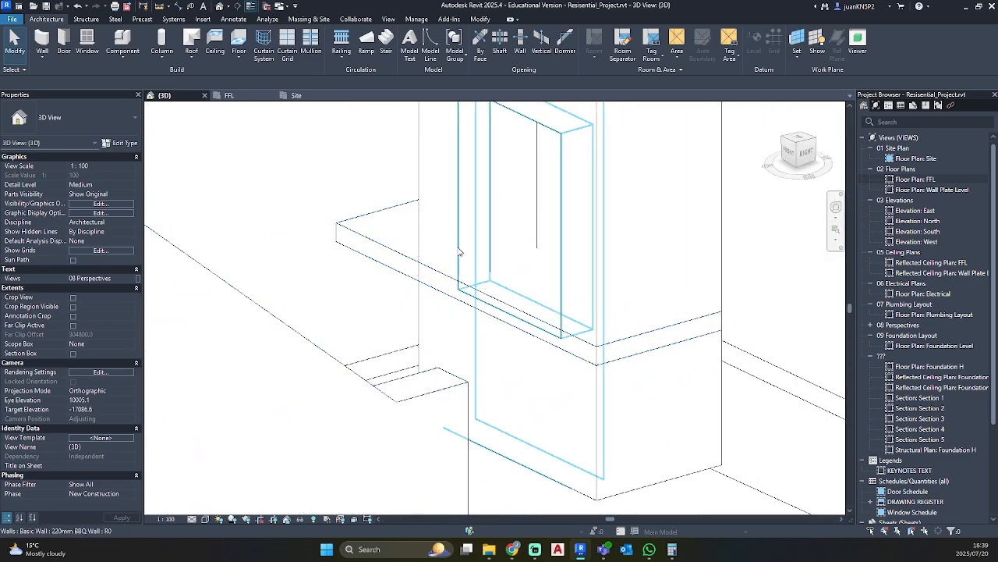
left_click(460, 251)
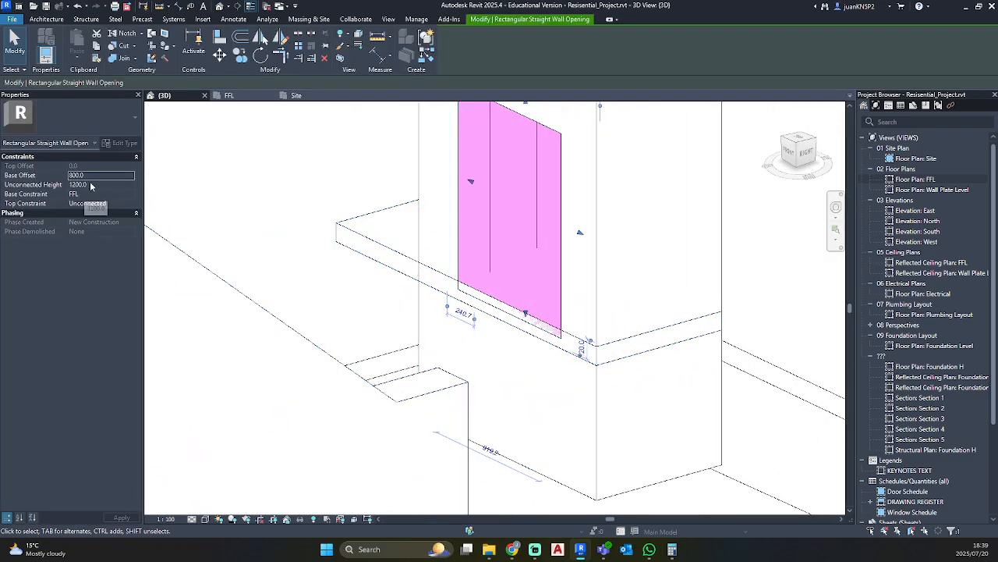
left_click(396, 252)
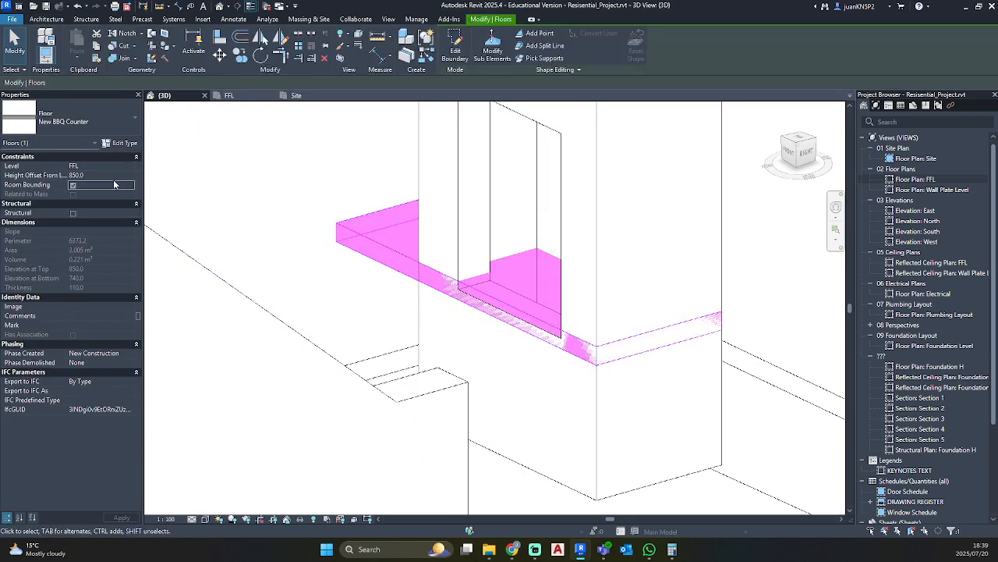
left_click(111, 175)
type("8")
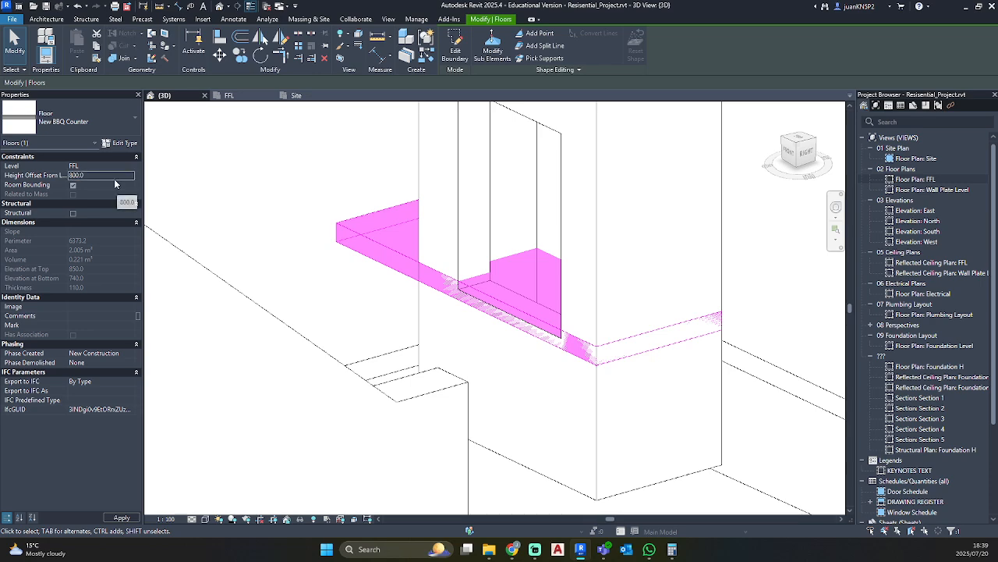
key("Return")
key("Escape")
scroll(502, 318, "down", 5)
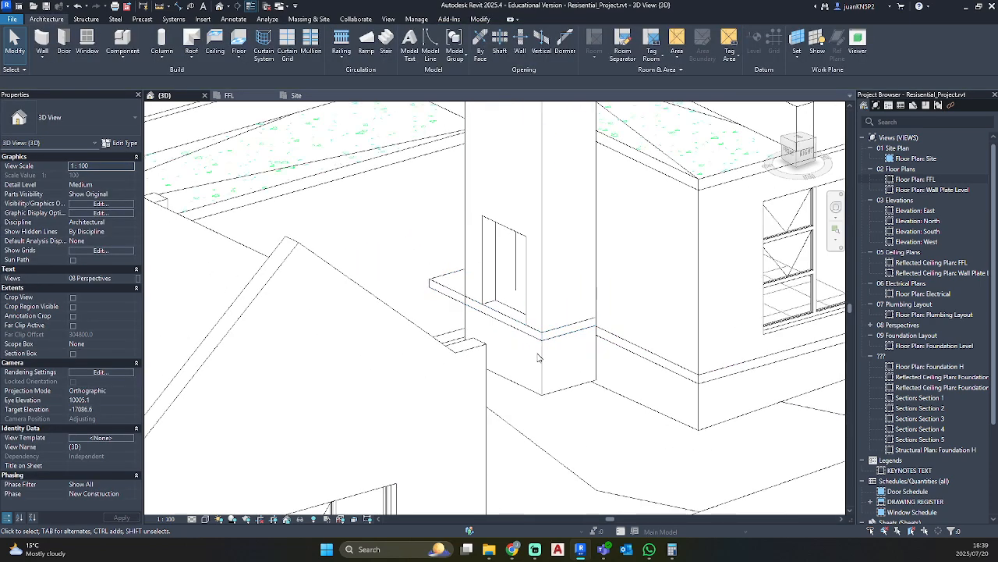
middle_click_drag(539, 357, 620, 389, "shift")
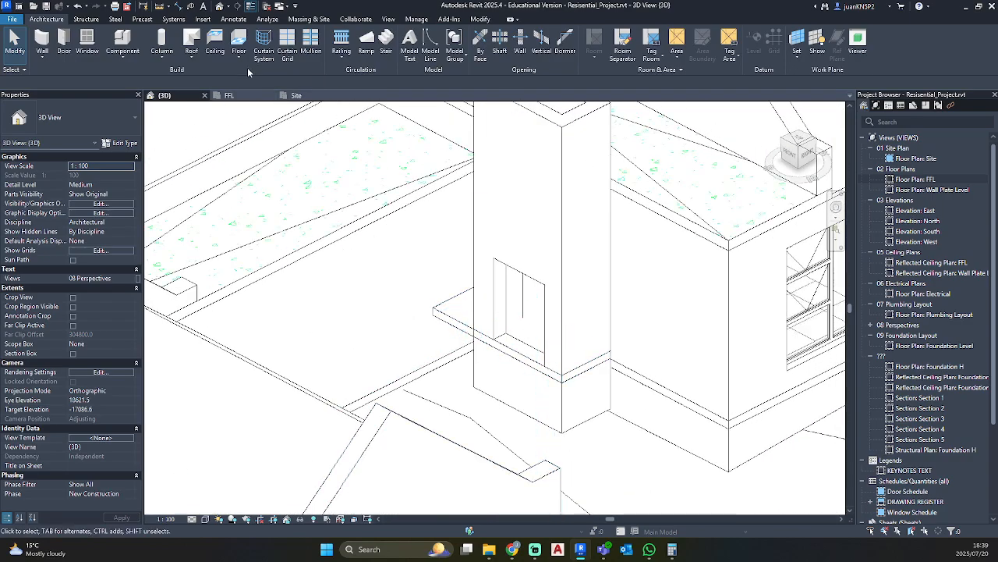
Step: Join the geometry of the BBQ chimney walls with the counter slab and inspect the result in 3D
left_click(485, 19)
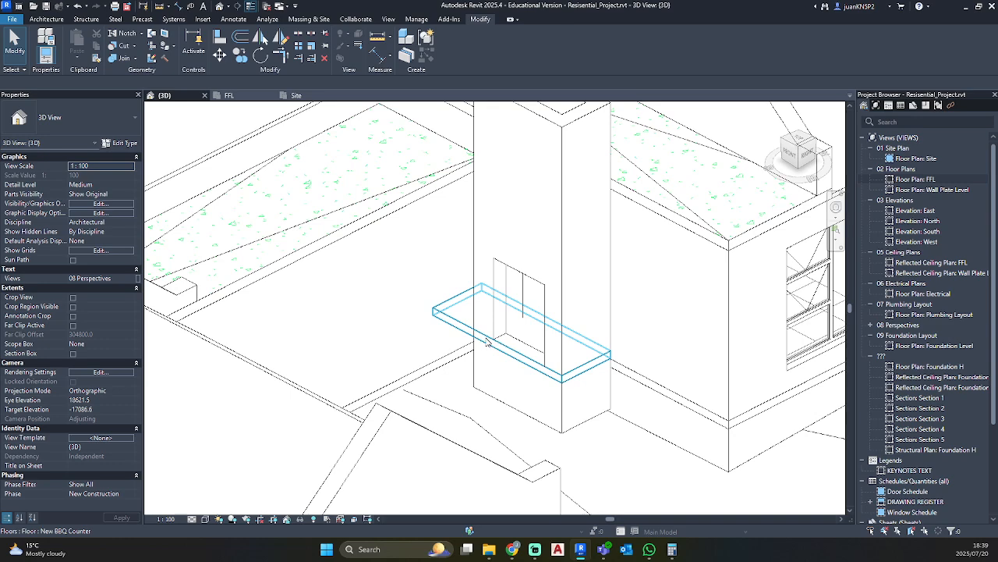
left_click(120, 60)
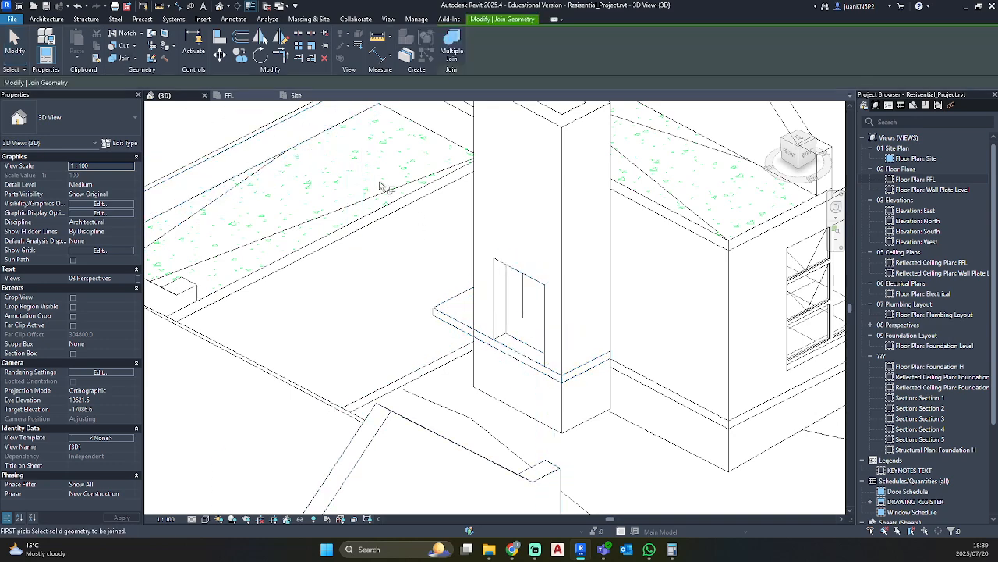
middle_click_drag(439, 178, 409, 257)
left_click(484, 192)
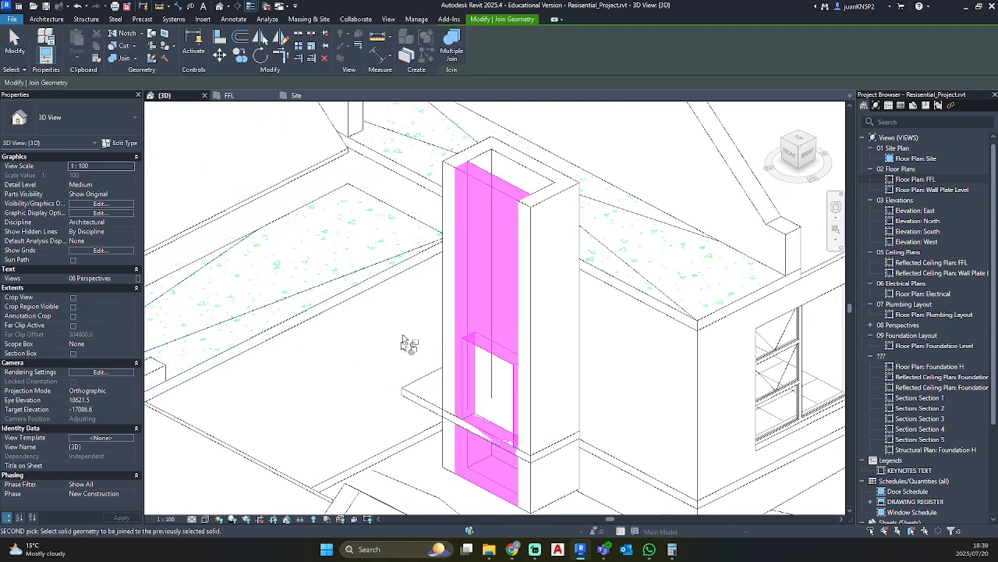
left_click(420, 403)
left_click(465, 226)
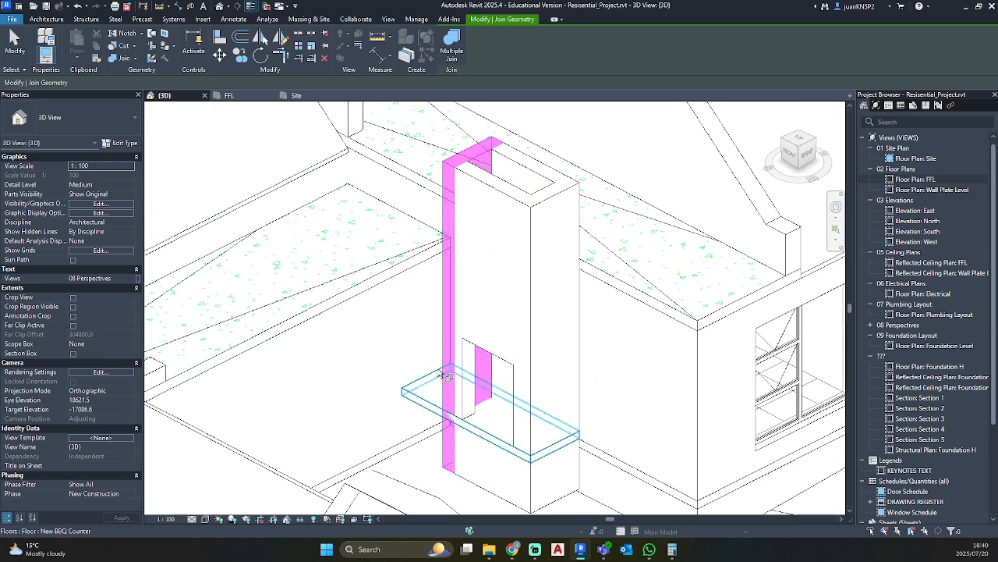
left_click(428, 400)
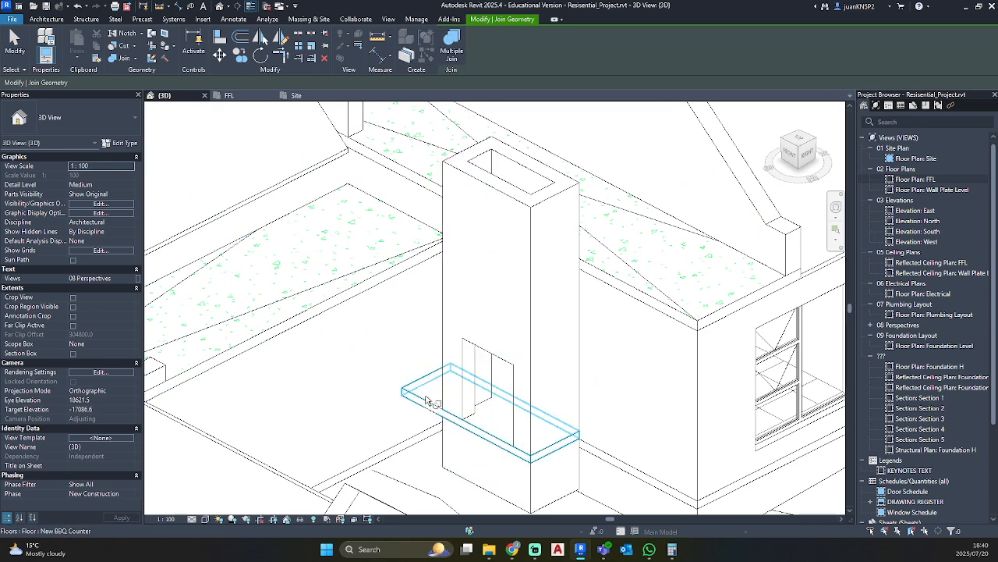
left_click(545, 164)
left_click(420, 409)
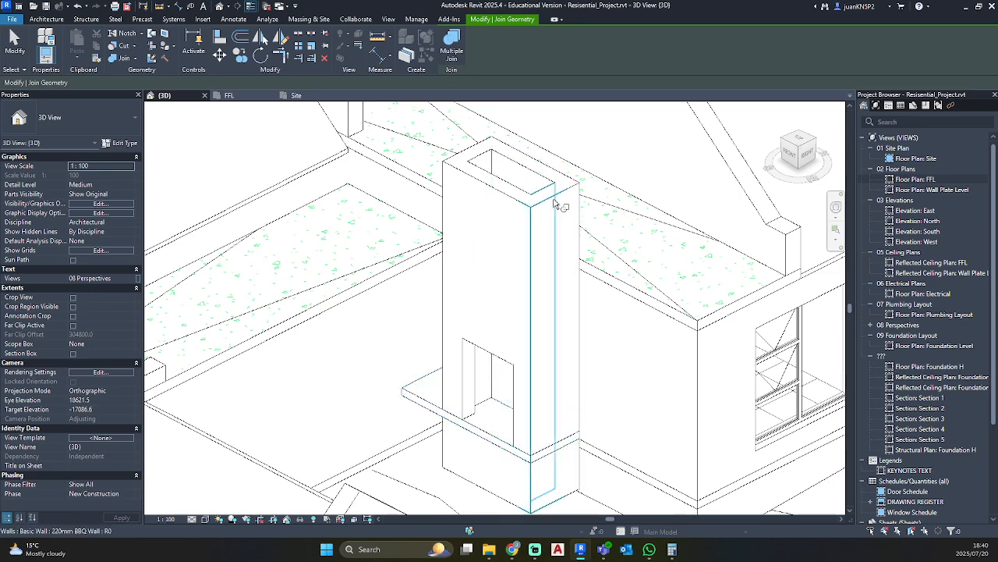
left_click(553, 214)
left_click(434, 409)
key("Escape")
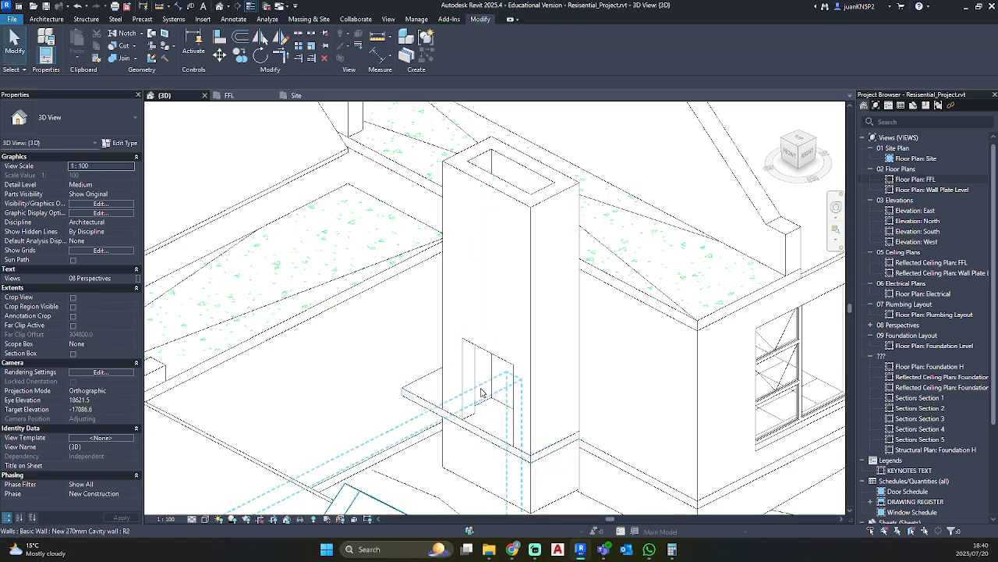
middle_click_drag(425, 417, 606, 383, "shift")
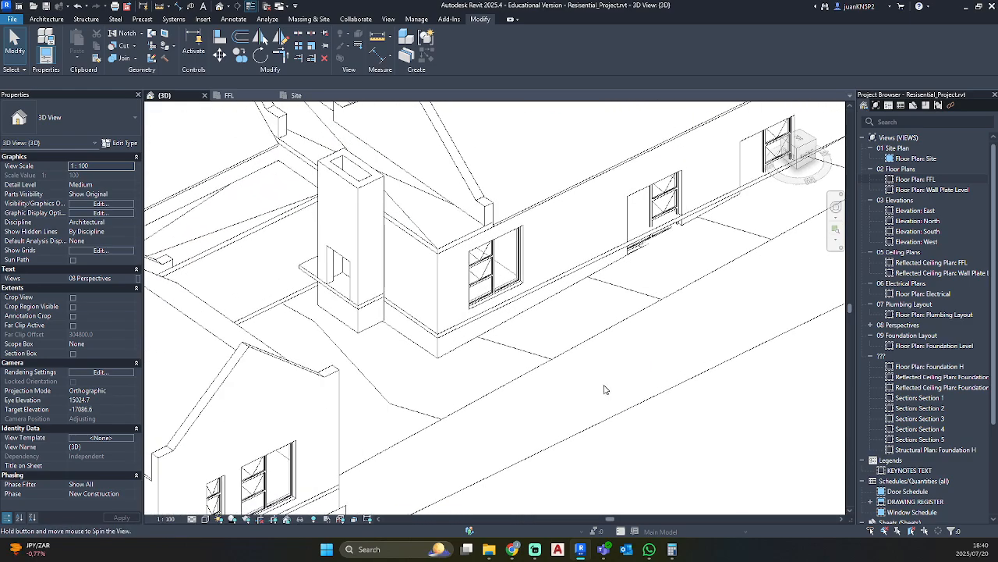
Step: In the FFL plan, start a Curtain Wall with a base offset of 0 and an unconnected height of 2100 mm
double_click(918, 179)
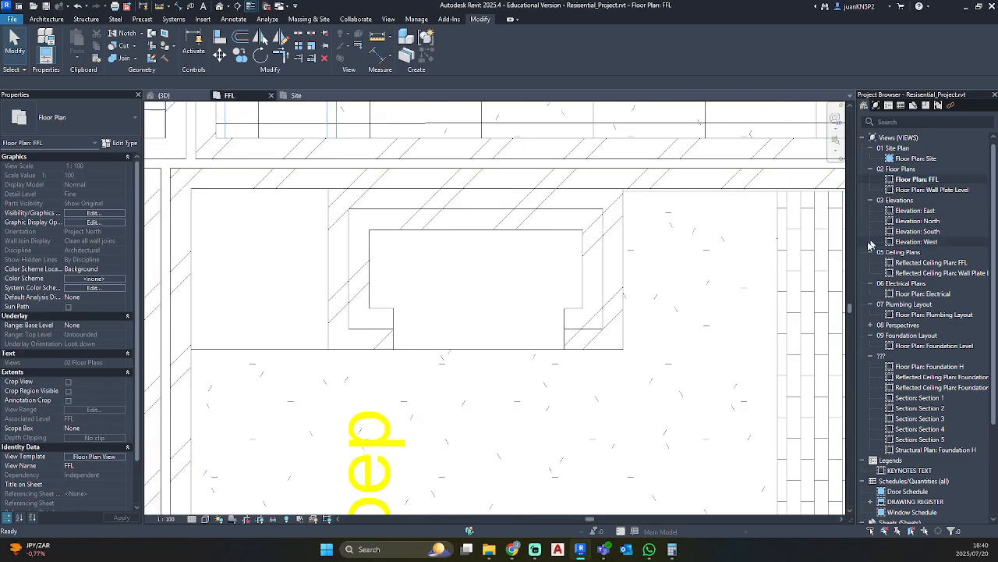
scroll(453, 350, "down", 4)
middle_click_drag(527, 335, 530, 241)
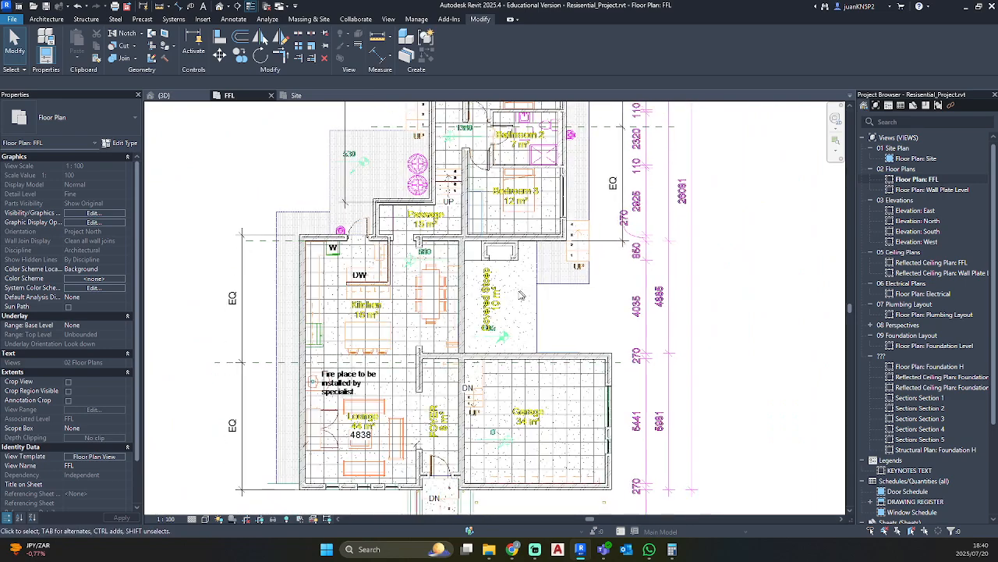
scroll(500, 303, "up", 2)
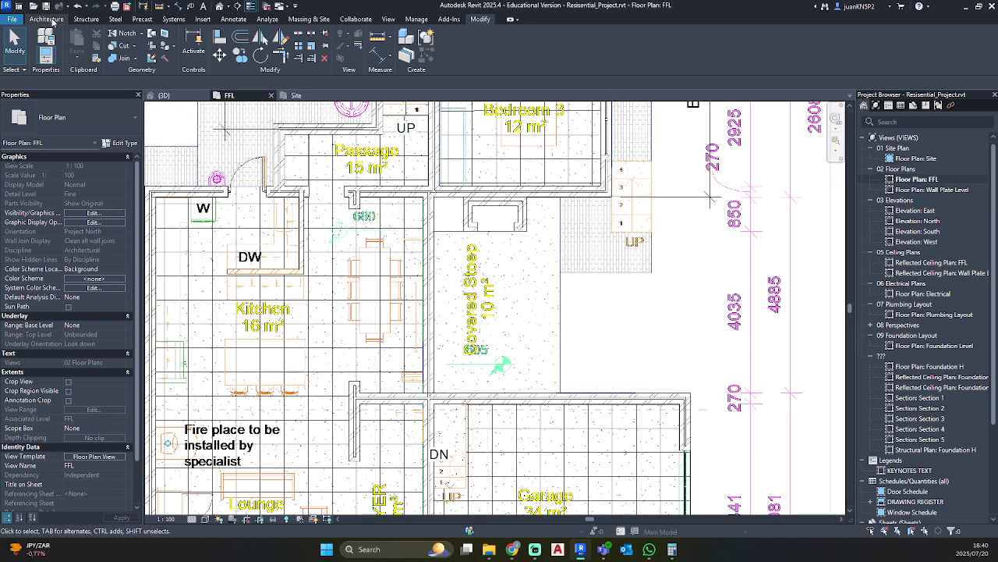
left_click(47, 19)
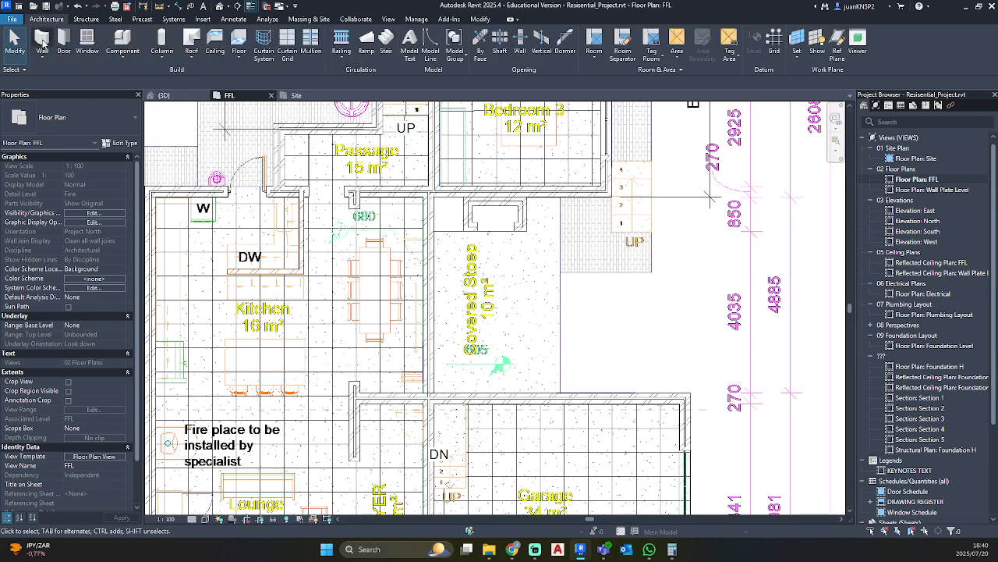
left_click(42, 41)
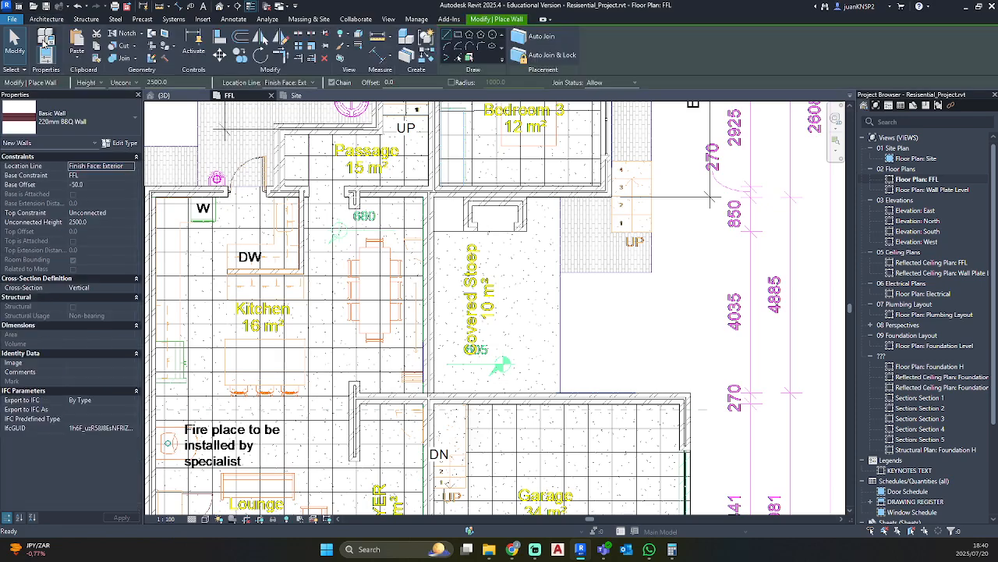
left_click(67, 119)
scroll(65, 233, "down", 6)
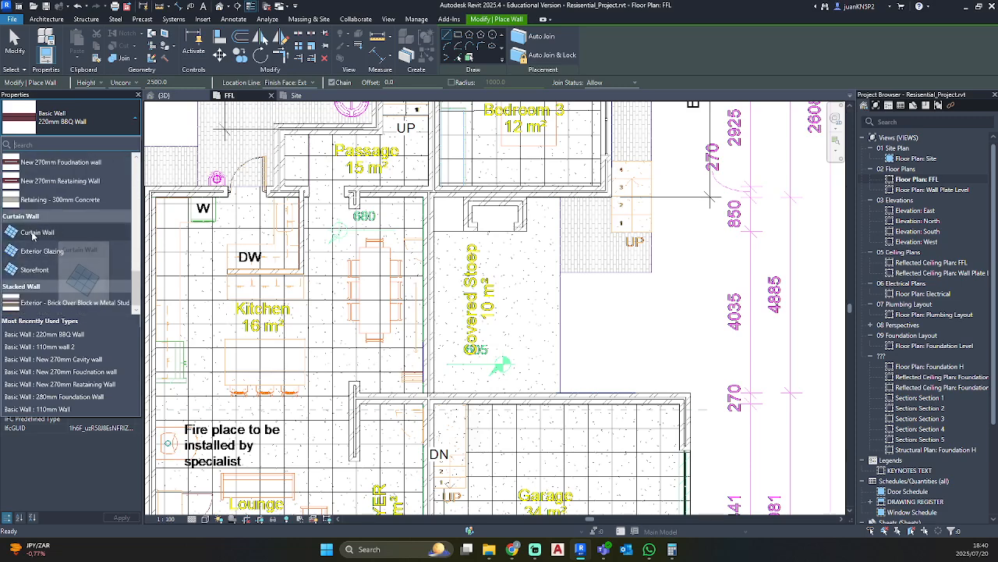
left_click(41, 238)
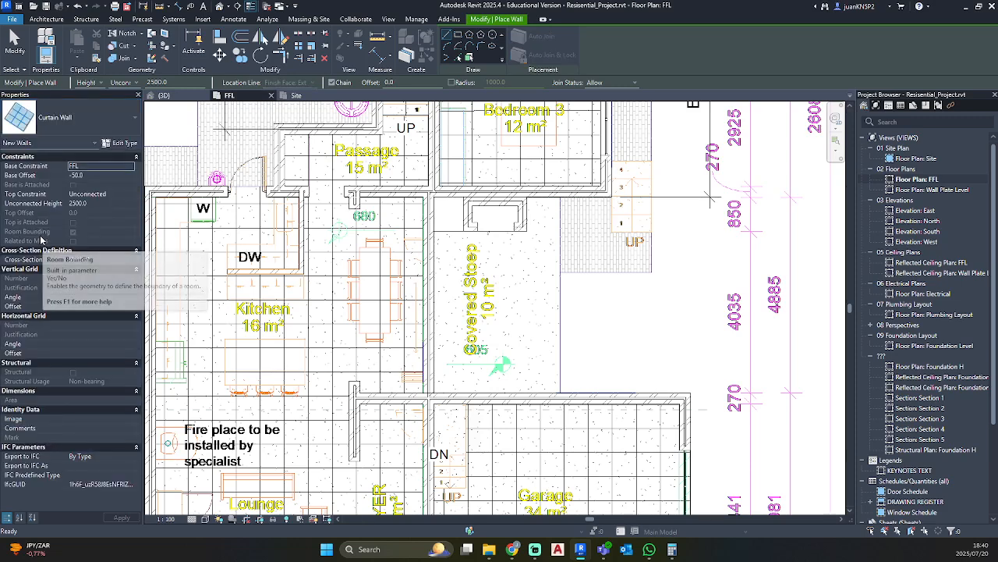
left_click(94, 176)
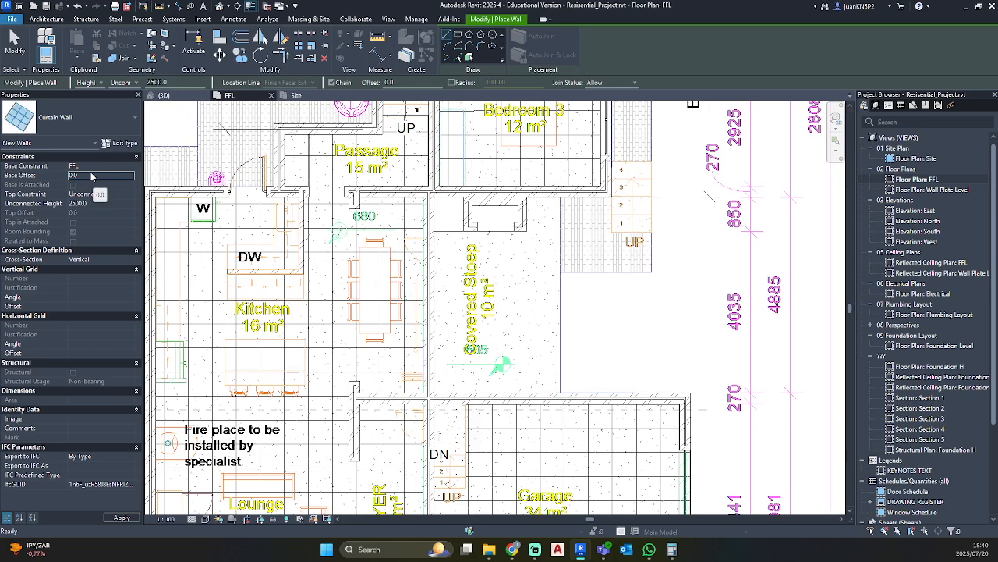
left_click(97, 202)
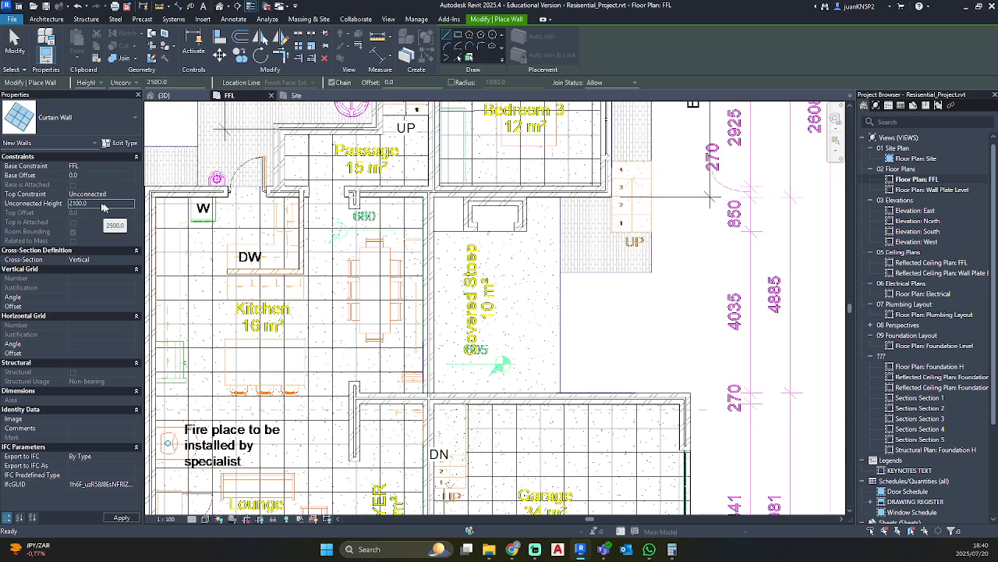
Step: Draw a 3600 mm long curtain wall along the centre of the cavity wall between the dining area and the Covered Stoep
scroll(441, 263, "up", 3)
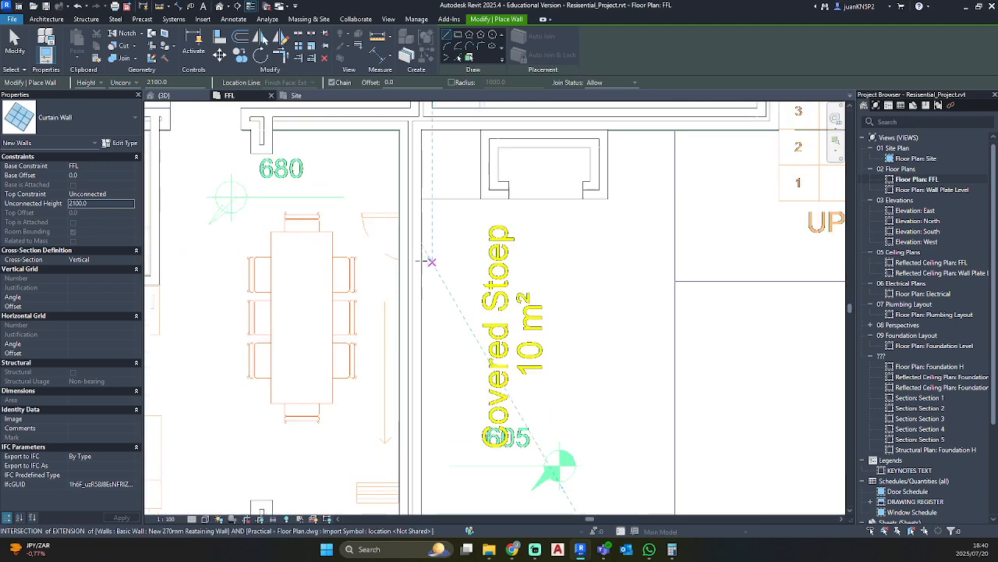
left_click(411, 212)
middle_click_drag(411, 410, 422, 280)
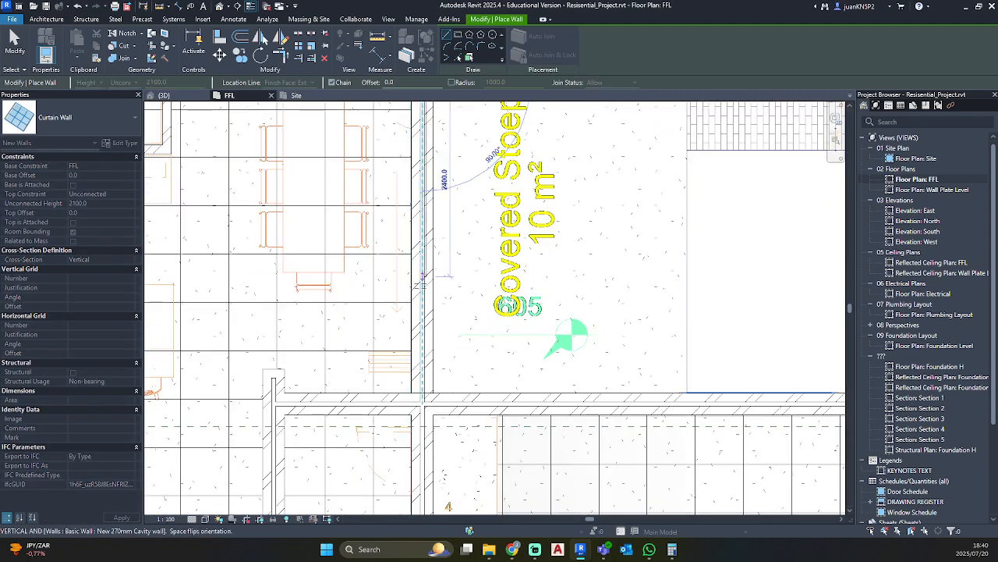
left_click(422, 374)
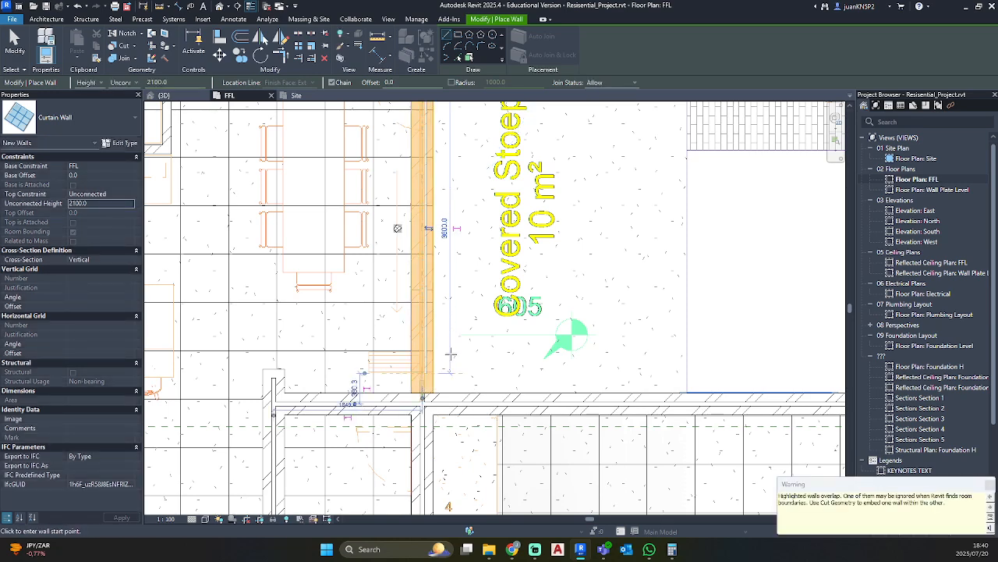
scroll(445, 337, "down", 2)
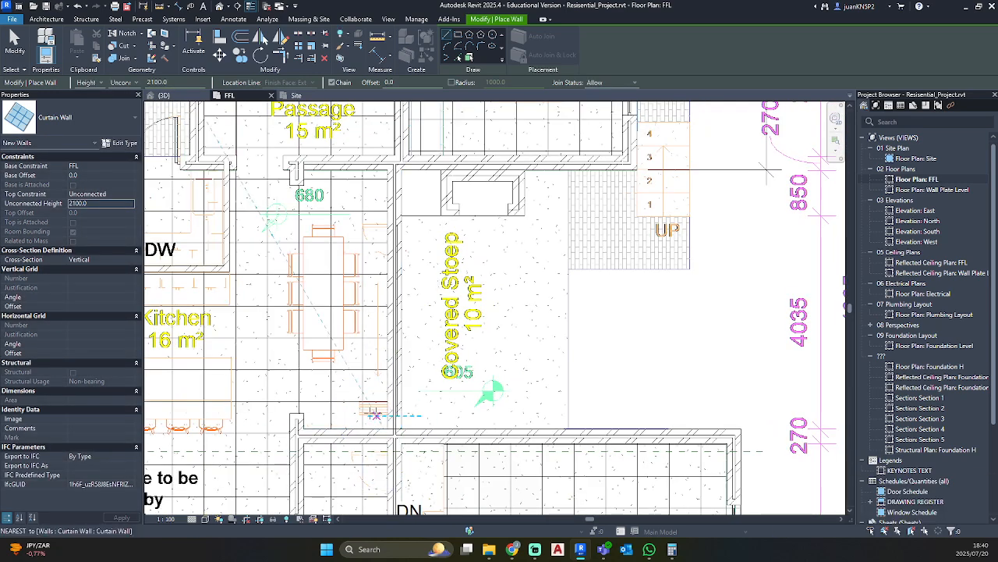
key("Escape")
key("Escape")
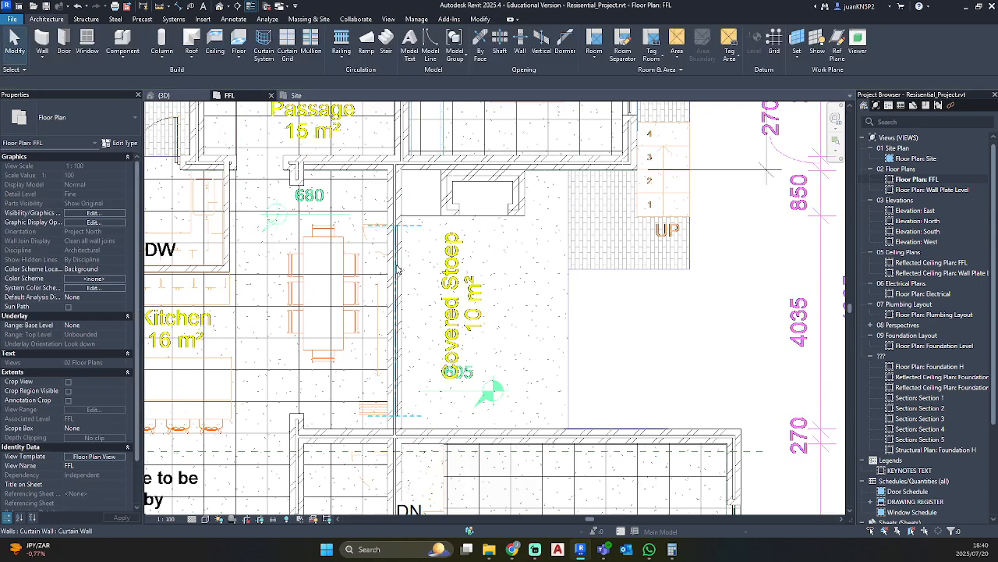
Step: Set the offset of the curtain wall's Glazed system panel type to 0
scroll(397, 269, "up", 2)
left_click(397, 269)
scroll(397, 268, "up", 5)
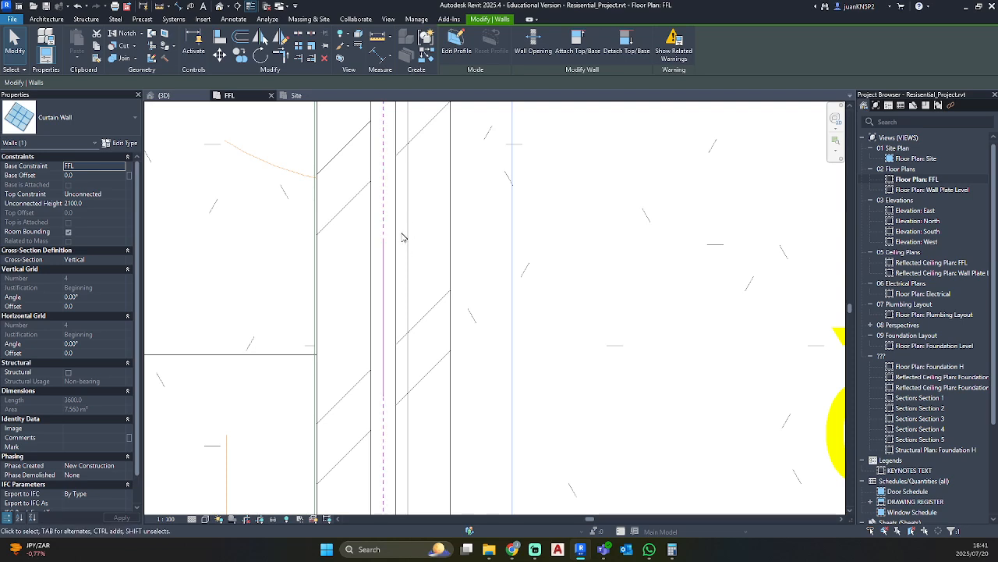
key("Escape")
scroll(400, 252, "down", 2)
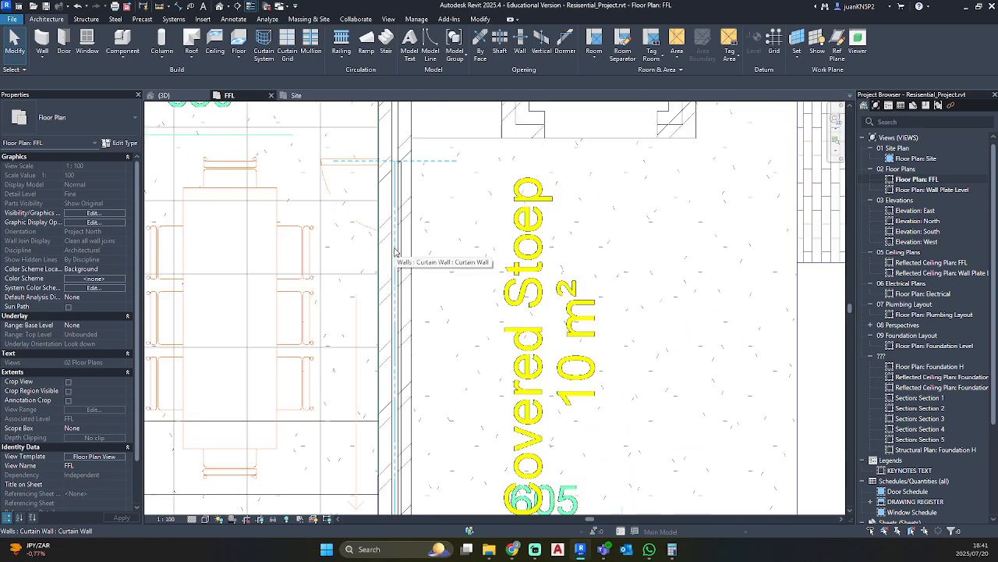
key("Tab")
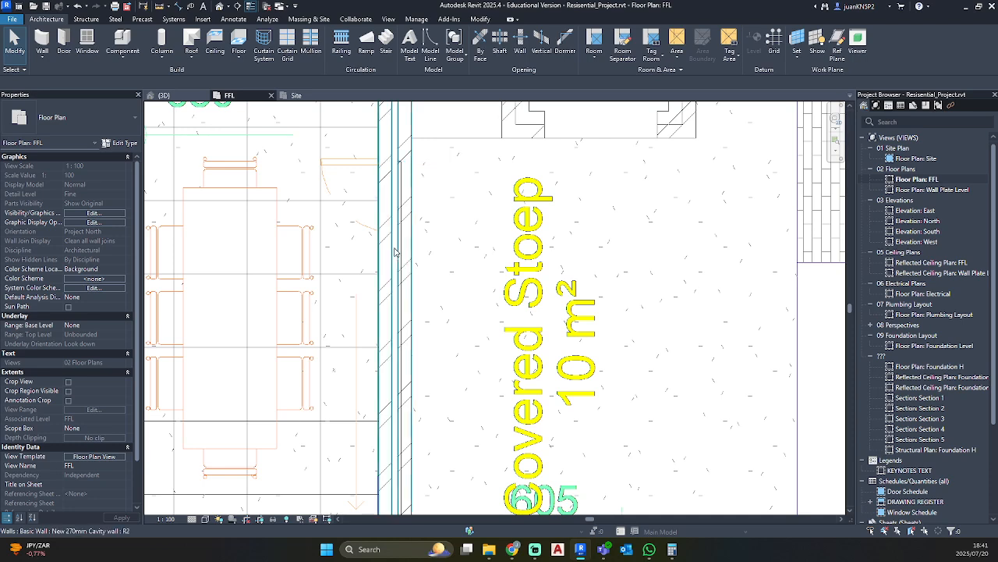
key("Tab")
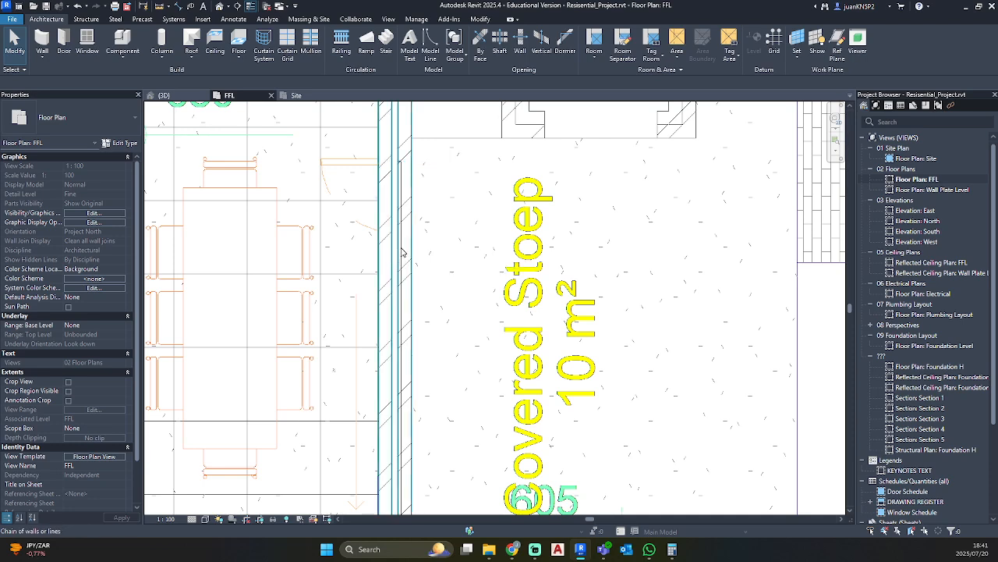
key("Tab")
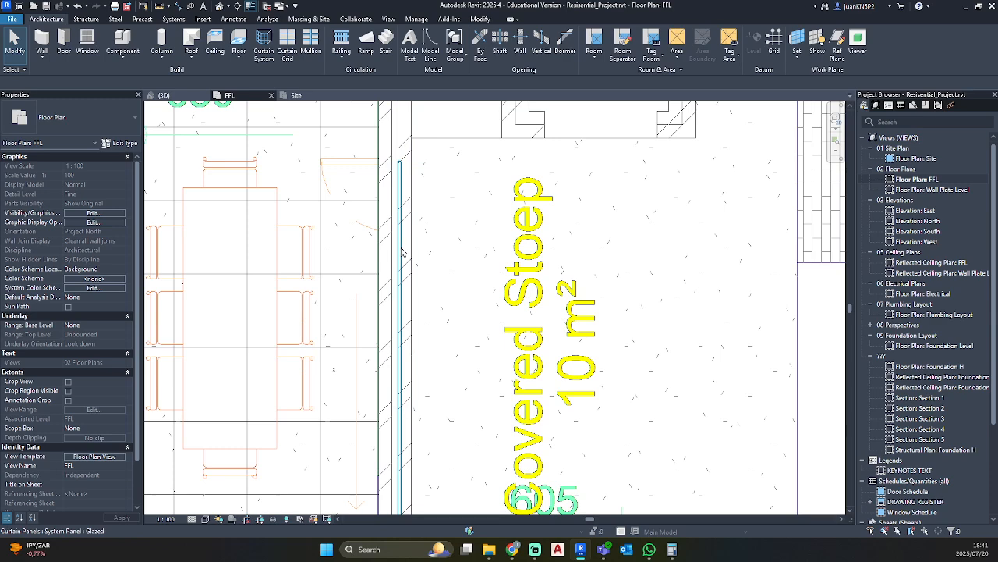
left_click(402, 252)
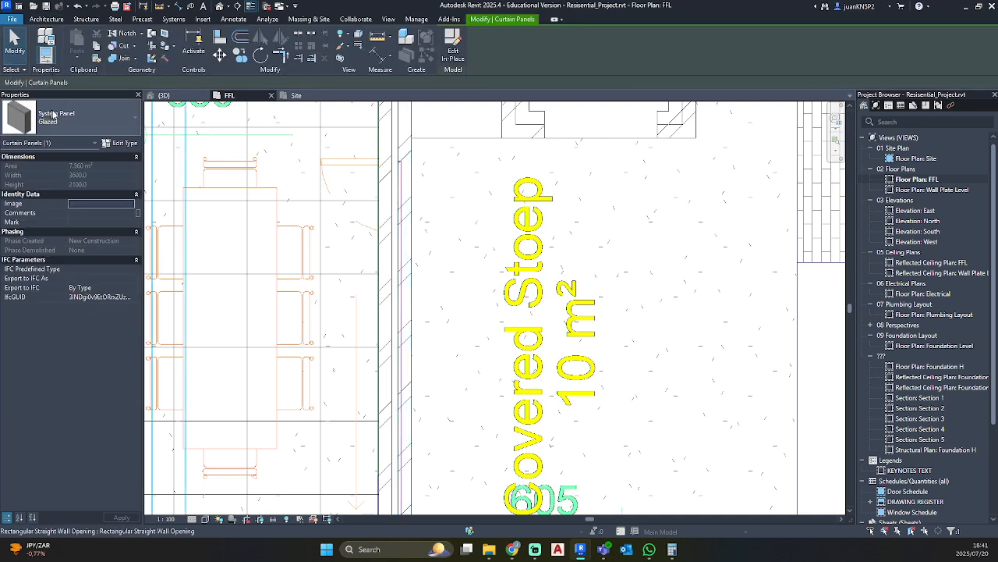
left_click(122, 144)
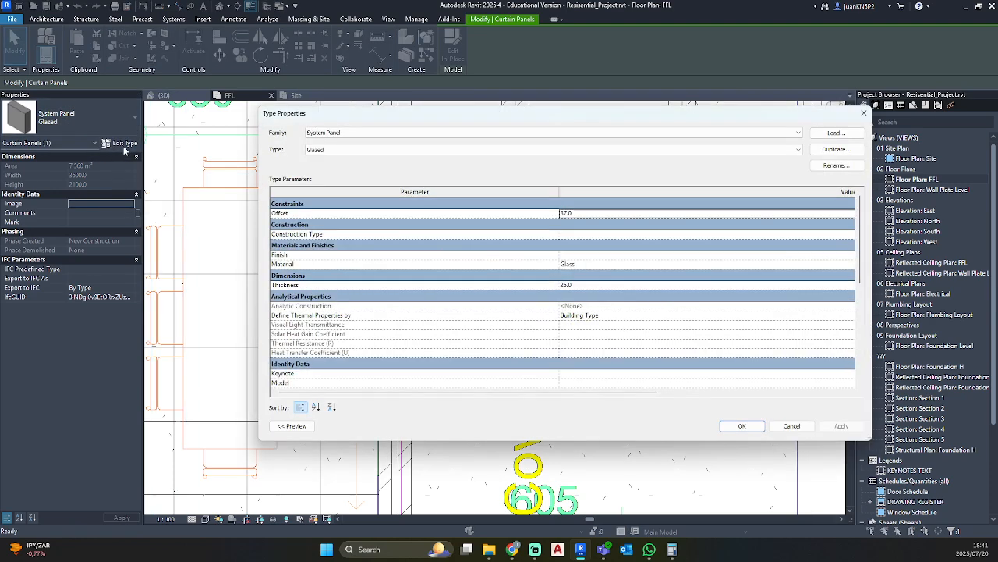
left_click(597, 216)
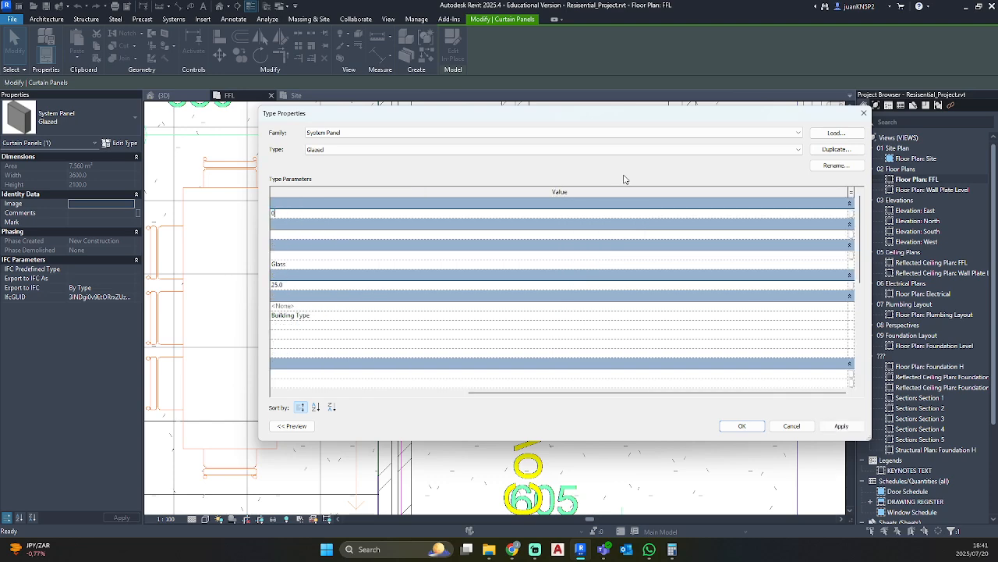
left_click(853, 425)
left_click(760, 425)
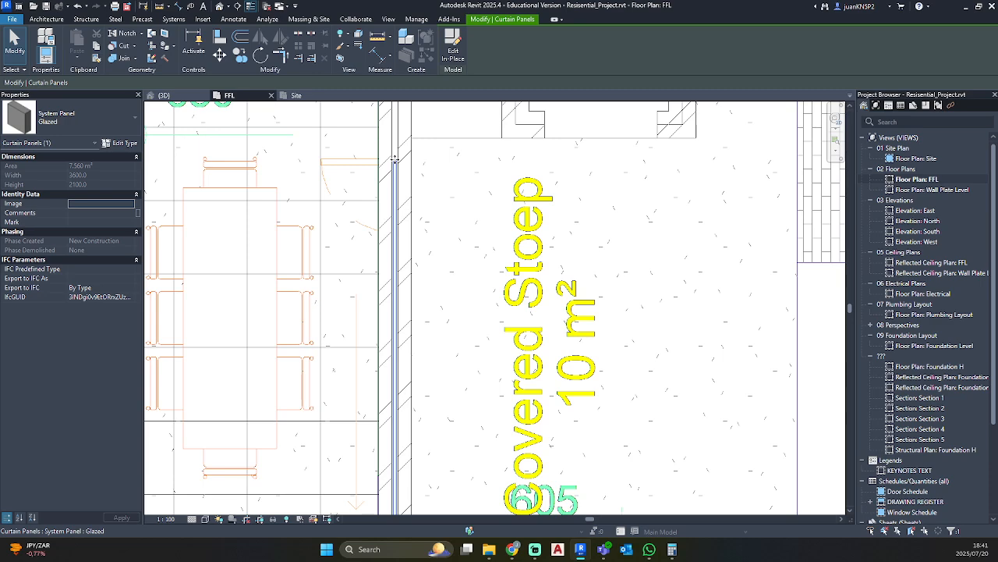
Step: Cut the dining-side cavity wall's geometry with the curtain wall
scroll(374, 218, "down", 2)
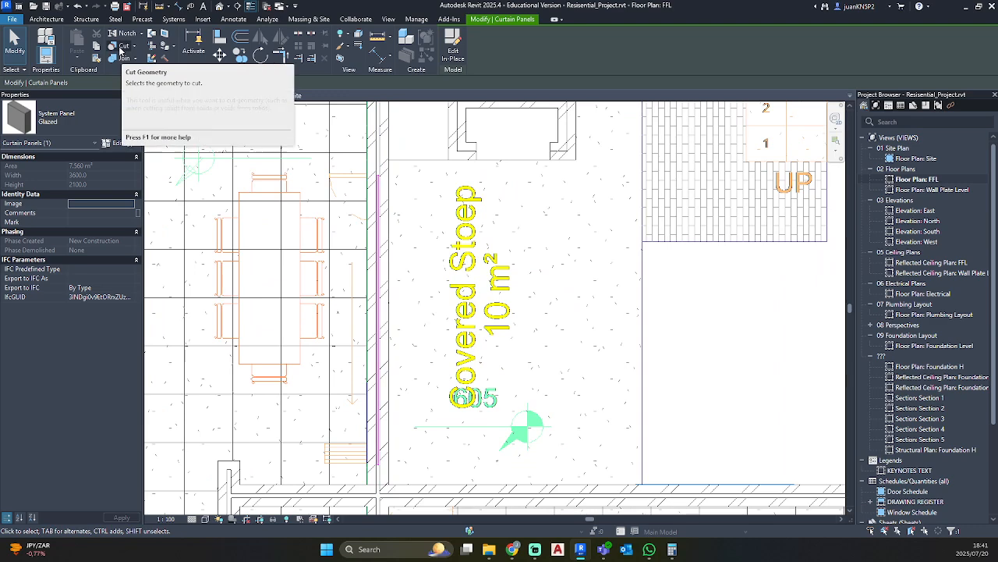
left_click(121, 48)
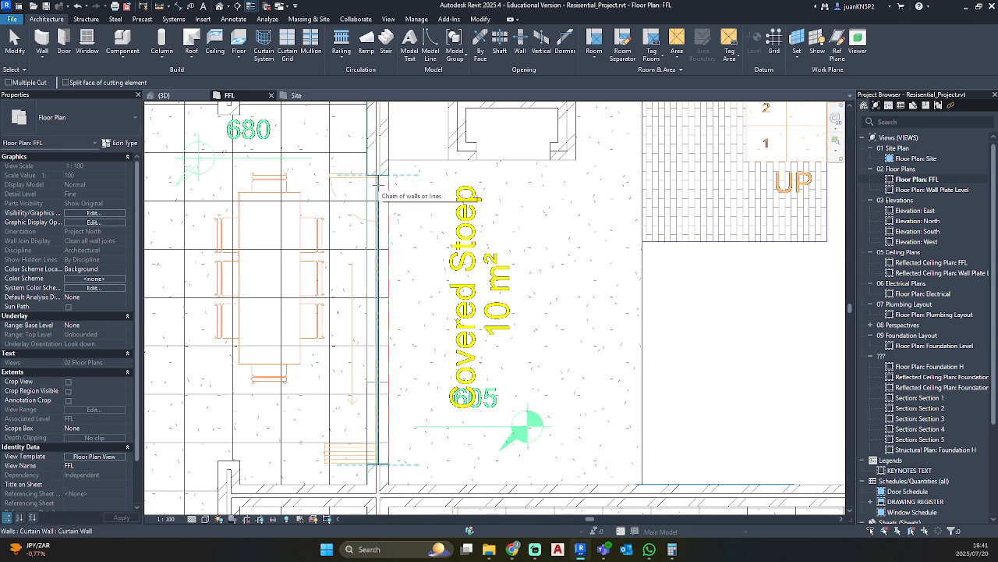
key("Escape")
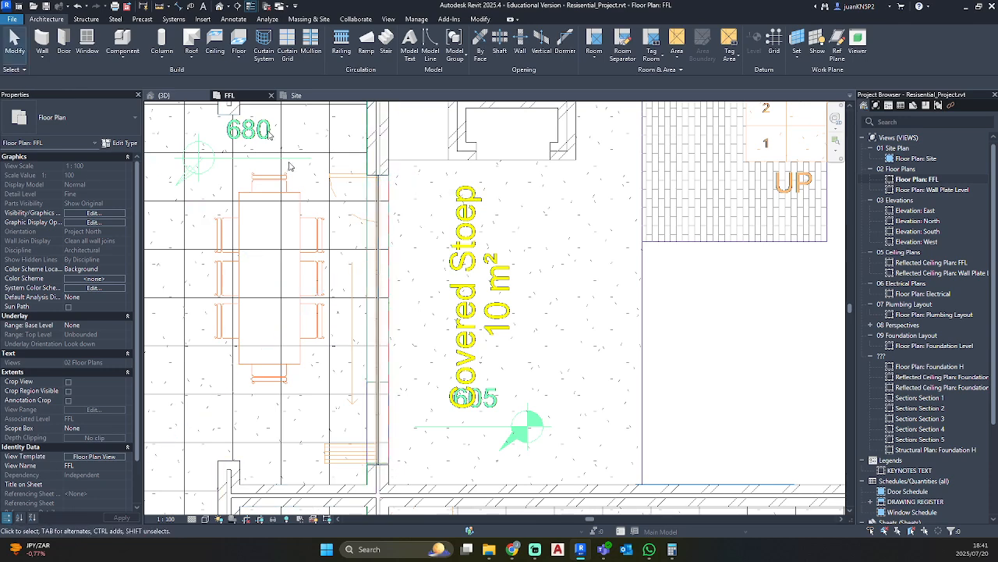
Step: In the 3D view, place five vertical curtain grid lines across the stoep's curtain wall, the first ones about 700 mm apart
left_click(221, 7)
middle_click_drag(468, 312, 446, 265, "shift")
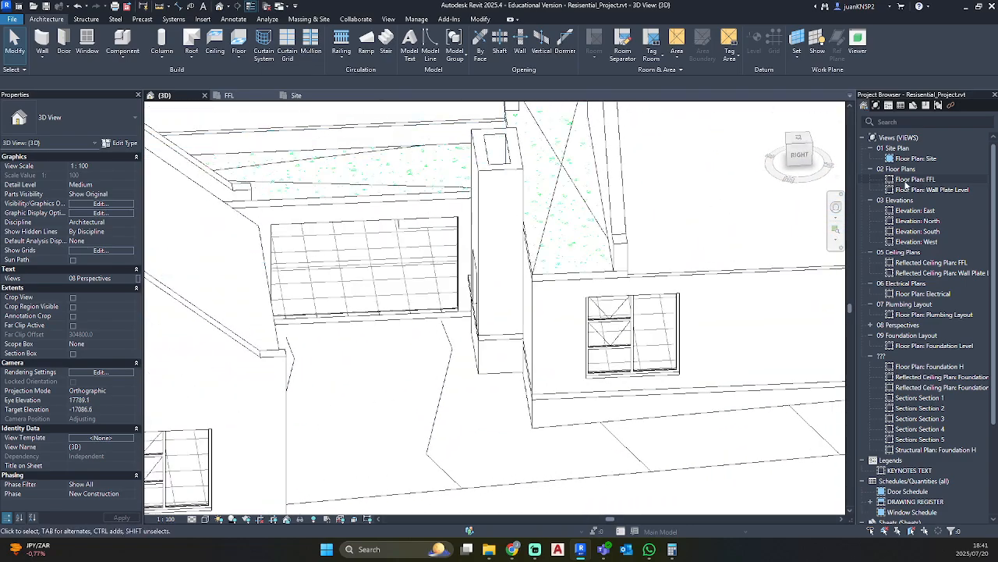
middle_click_drag(479, 338, 468, 336, "shift")
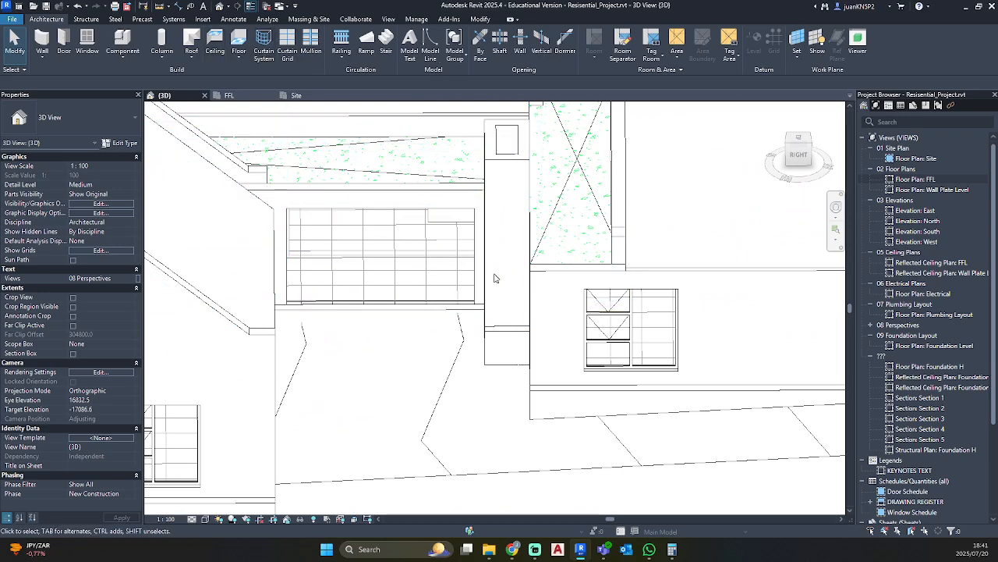
left_click(283, 45)
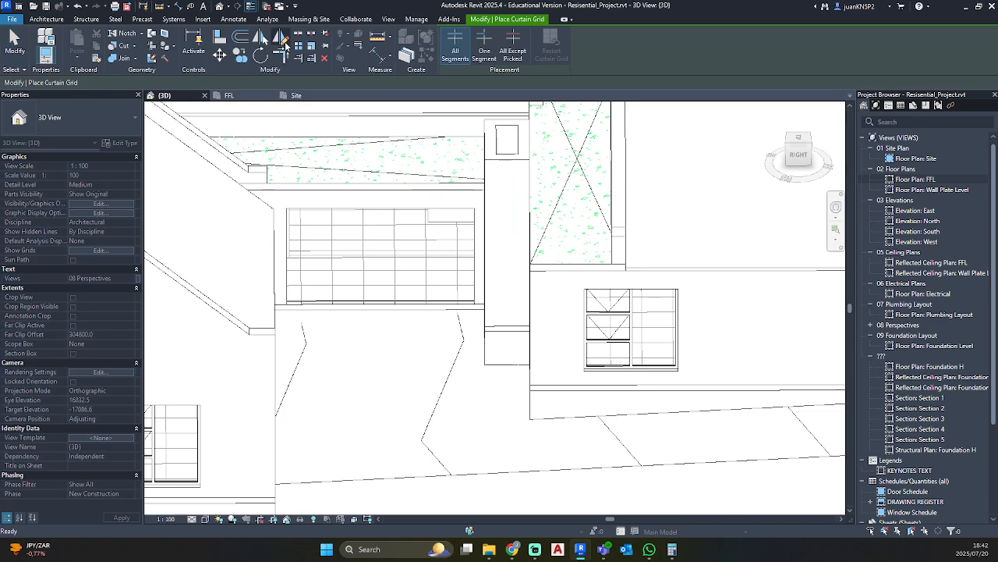
left_click(360, 301)
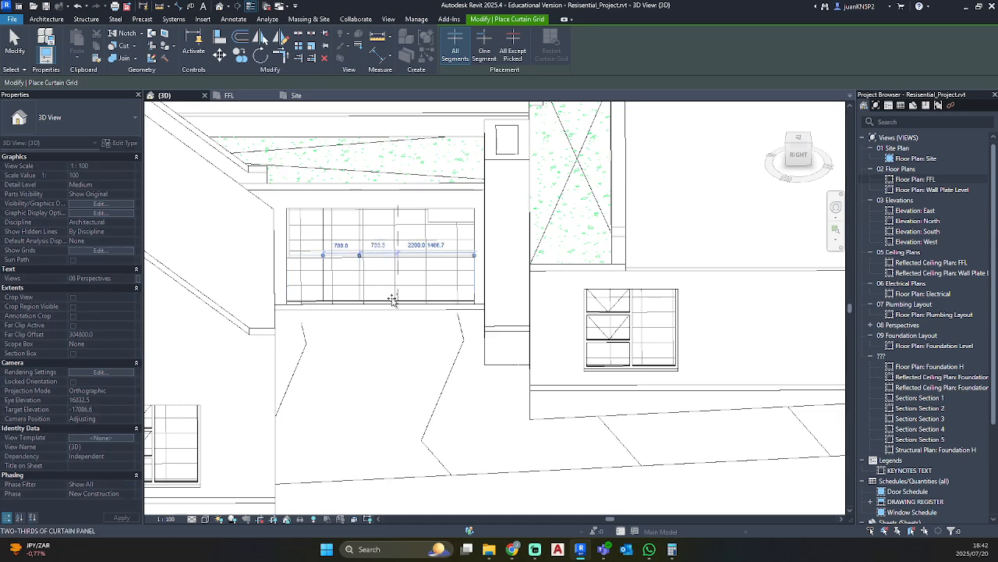
left_click(394, 301)
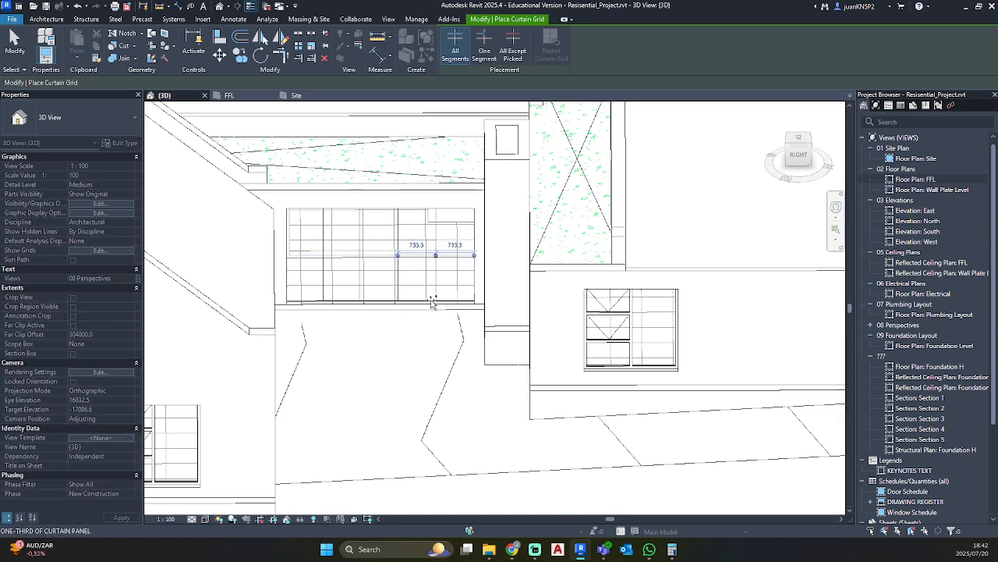
left_click(433, 302)
key("Escape")
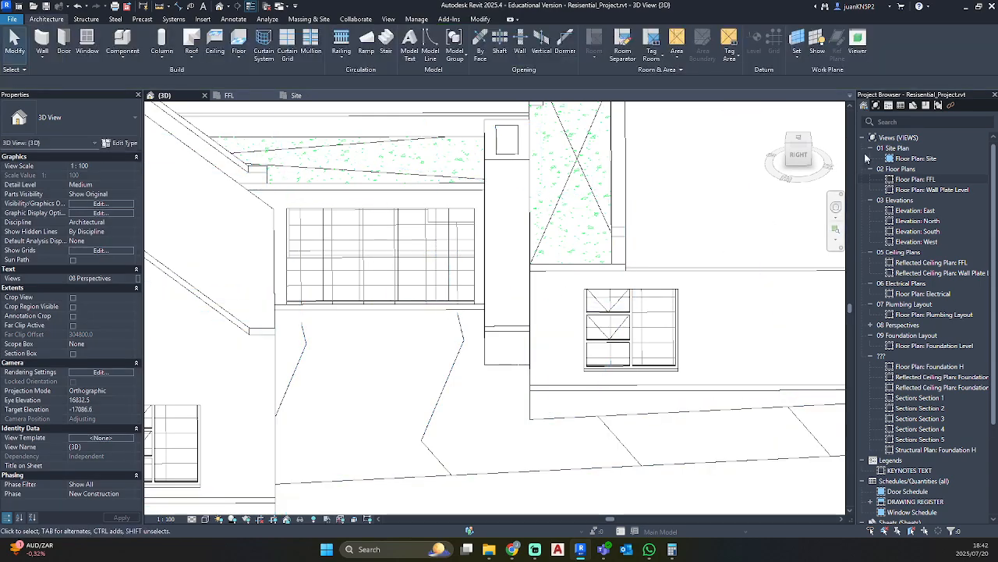
Step: In the FFL plan, place an aligned dimension string from one curtain wall end through all five grid lines to the other end
left_click(932, 179)
double_click(932, 179)
key("d")
key("i")
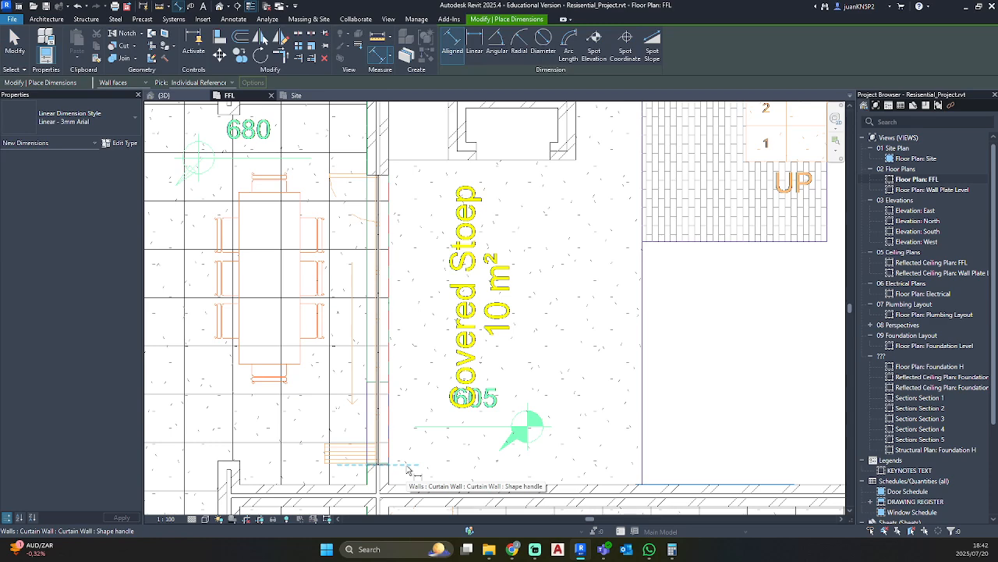
left_click(407, 469)
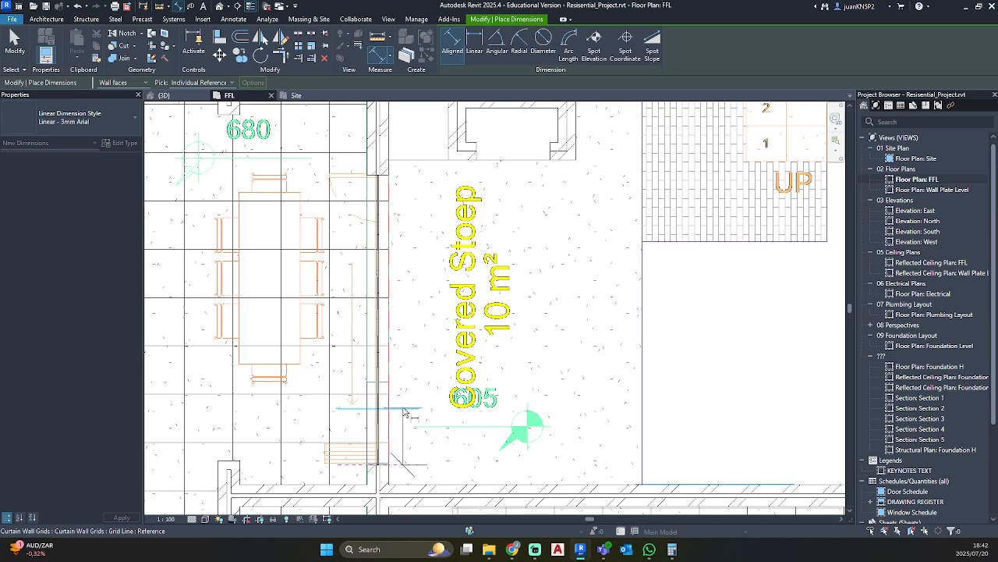
left_click(404, 409)
left_click(407, 354)
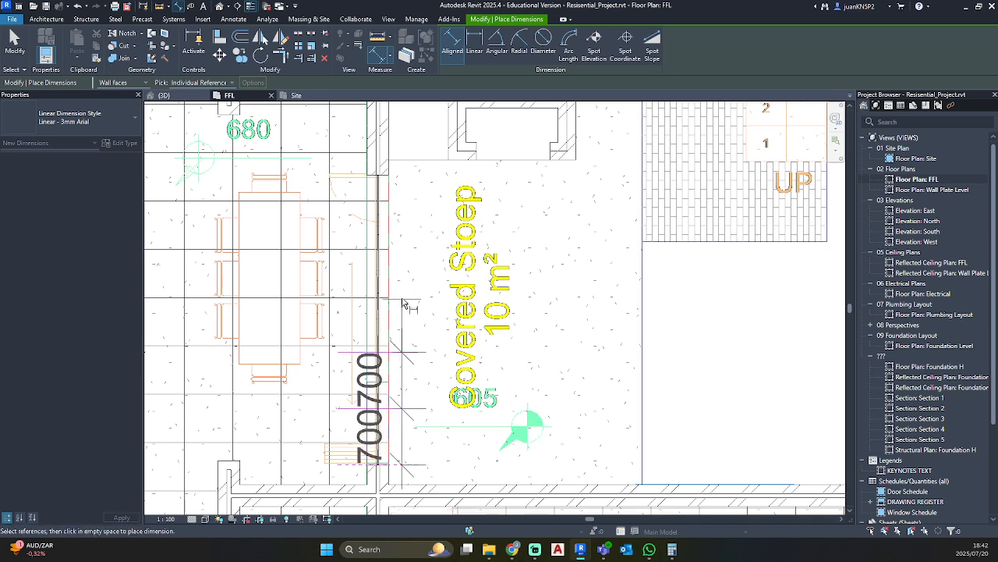
left_click(405, 294)
left_click(405, 234)
left_click(404, 213)
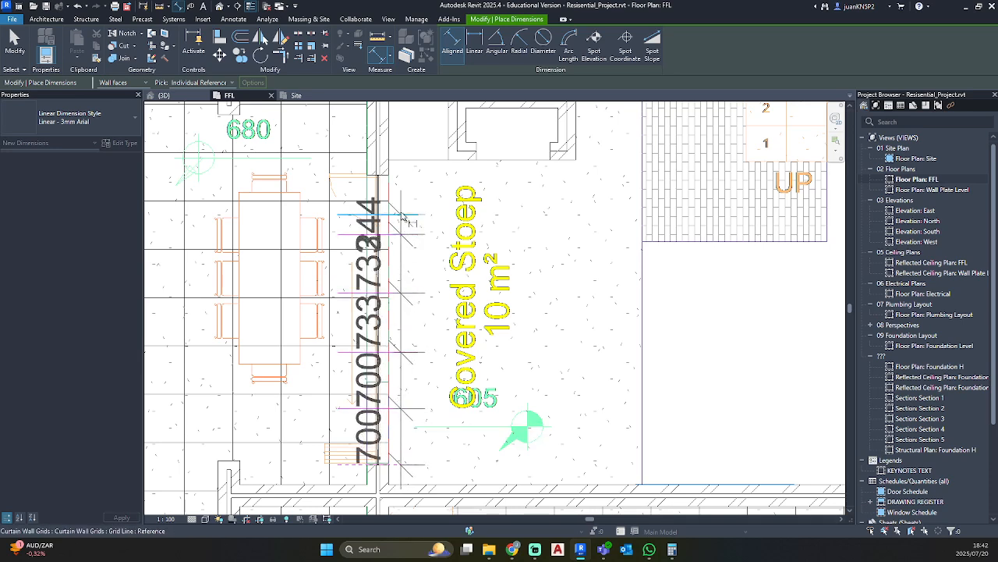
left_click(404, 175)
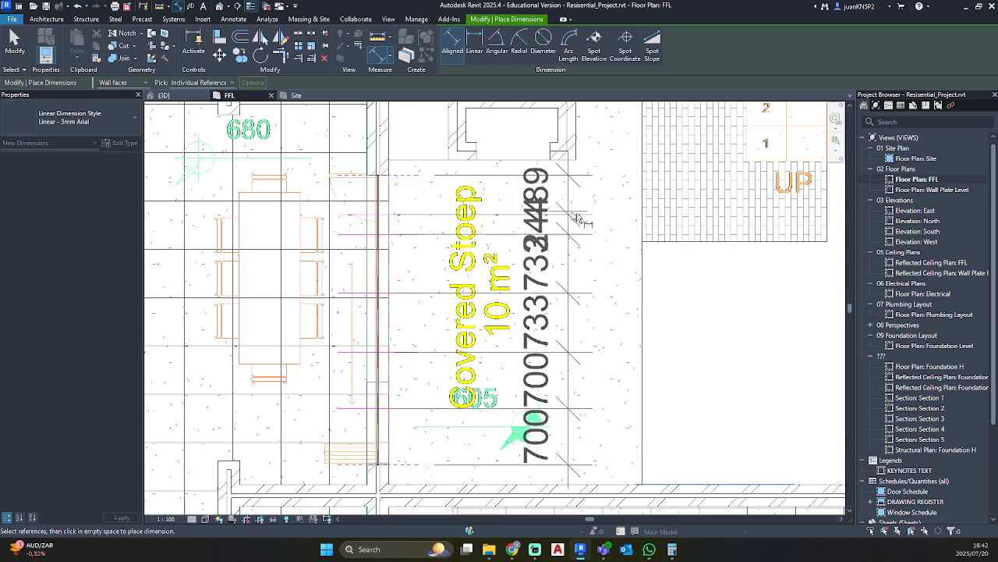
left_click(612, 224)
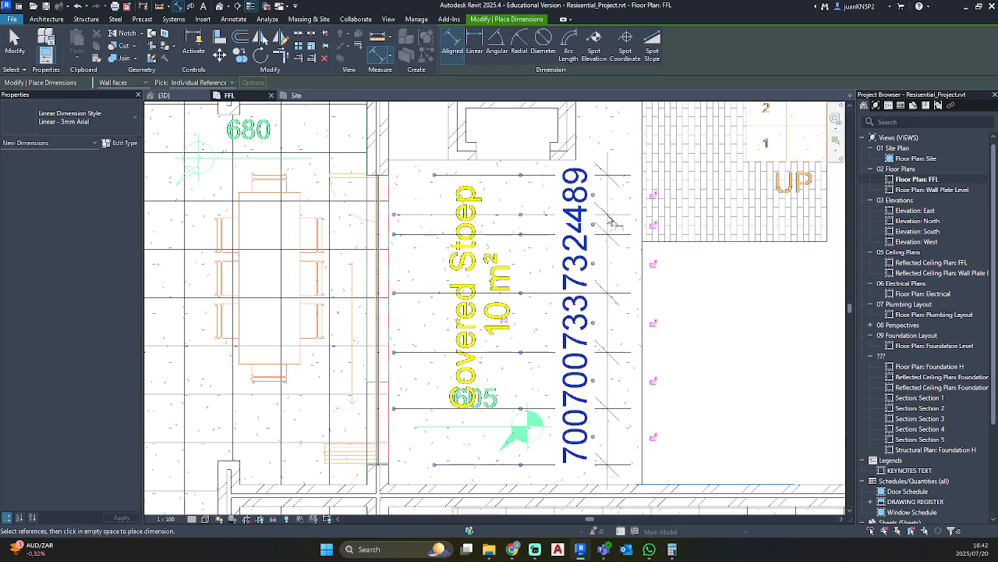
Step: Apply the equality constraint to the dimension string so the curtain grid lines are evenly spaced
left_click(501, 321)
key("Escape")
key("Escape")
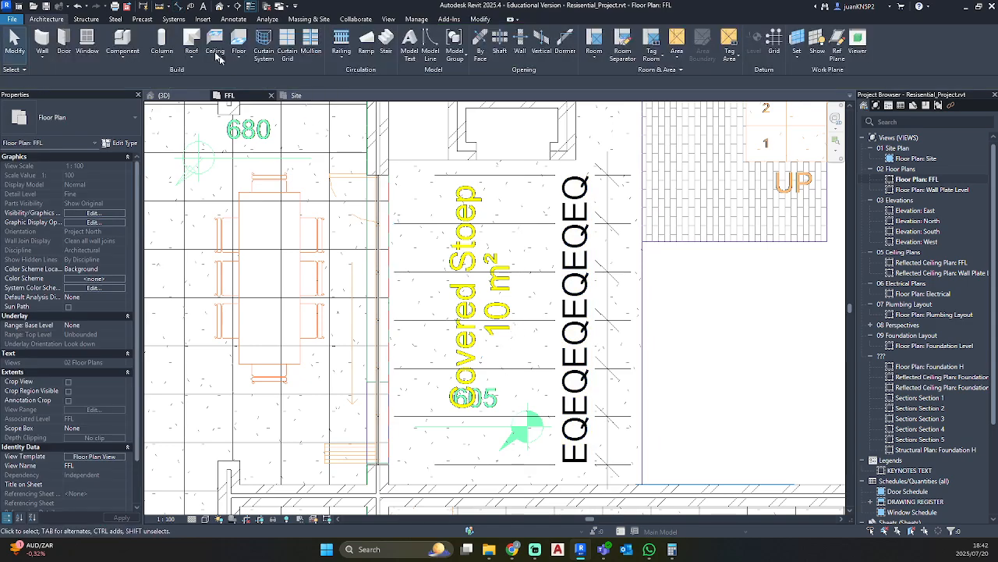
Step: In the 3D view, place 50mm x 65mm rectangular mullions on all grid lines of the stoep's curtain wall
left_click(216, 7)
middle_click_drag(414, 286, 331, 293, "shift")
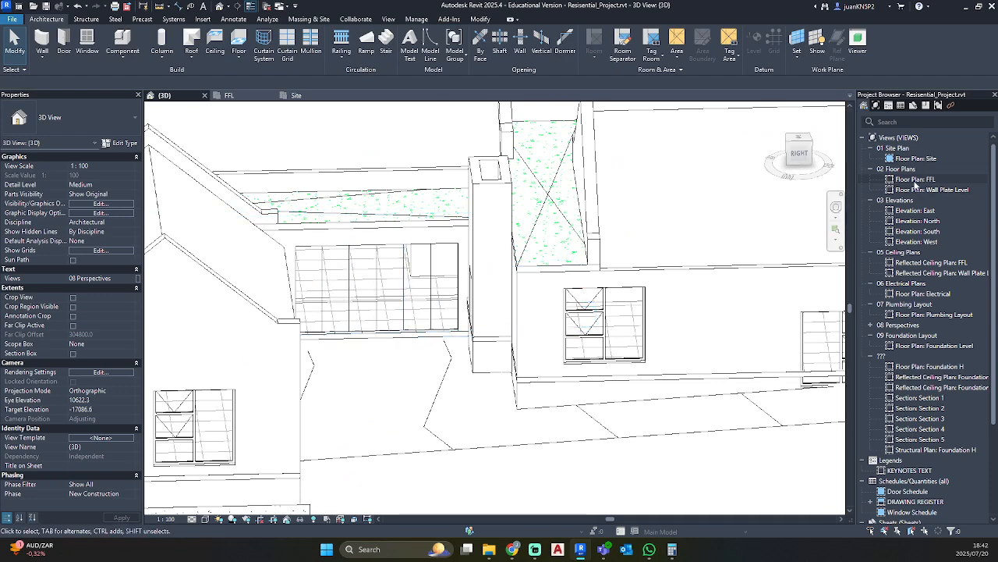
left_click(312, 49)
left_click(83, 113)
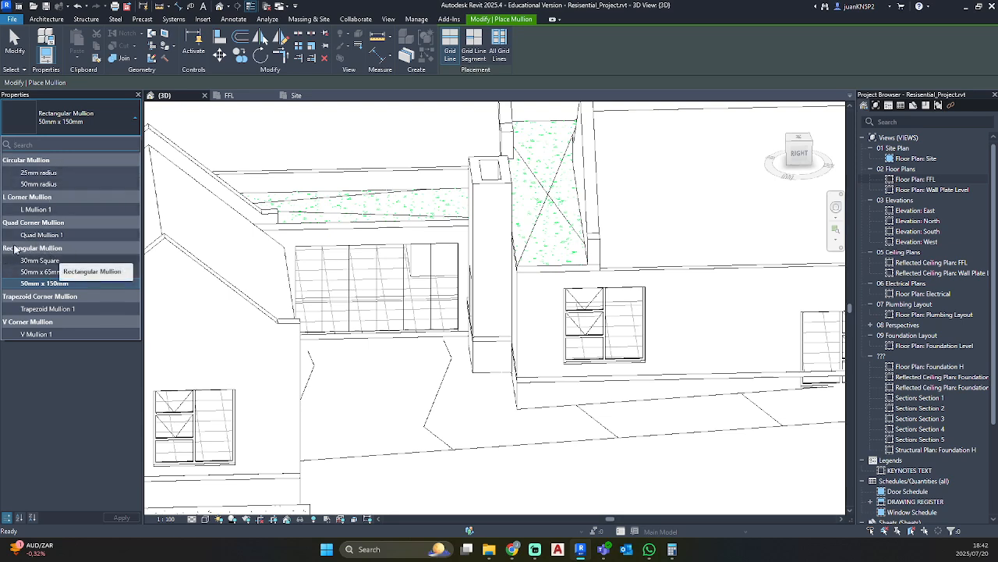
left_click(53, 272)
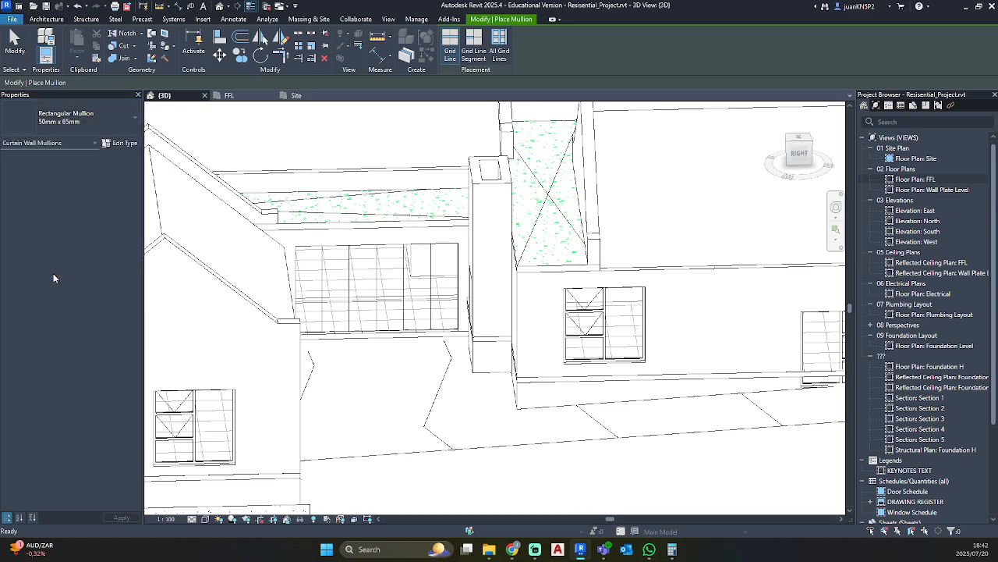
left_click(500, 43)
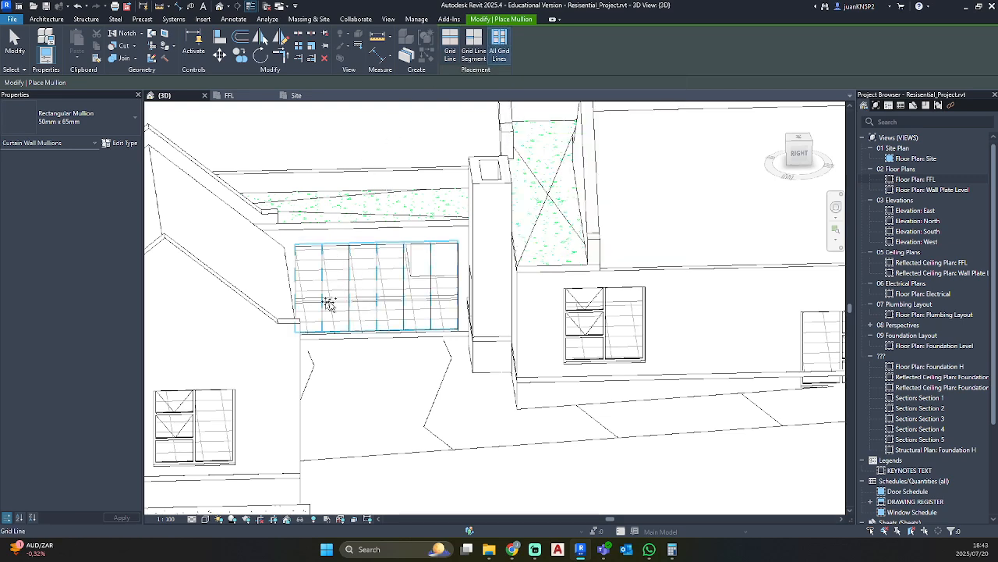
left_click(376, 273)
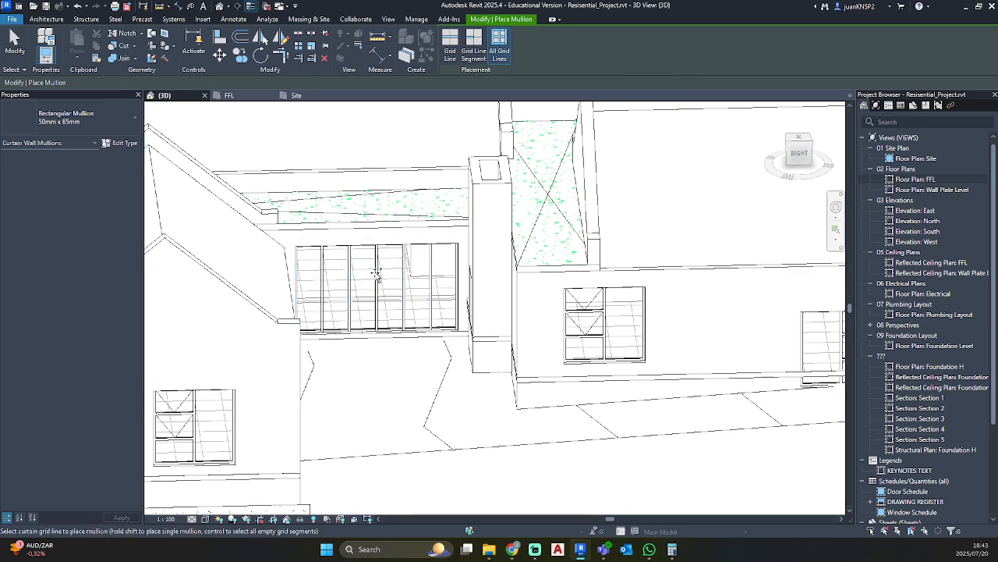
Step: Finish placing mullions and examine the completed stoep curtain wall in the 3D view
key("Escape")
key("Escape")
middle_click_drag(402, 366, 396, 329, "shift")
scroll(398, 328, "up", 3)
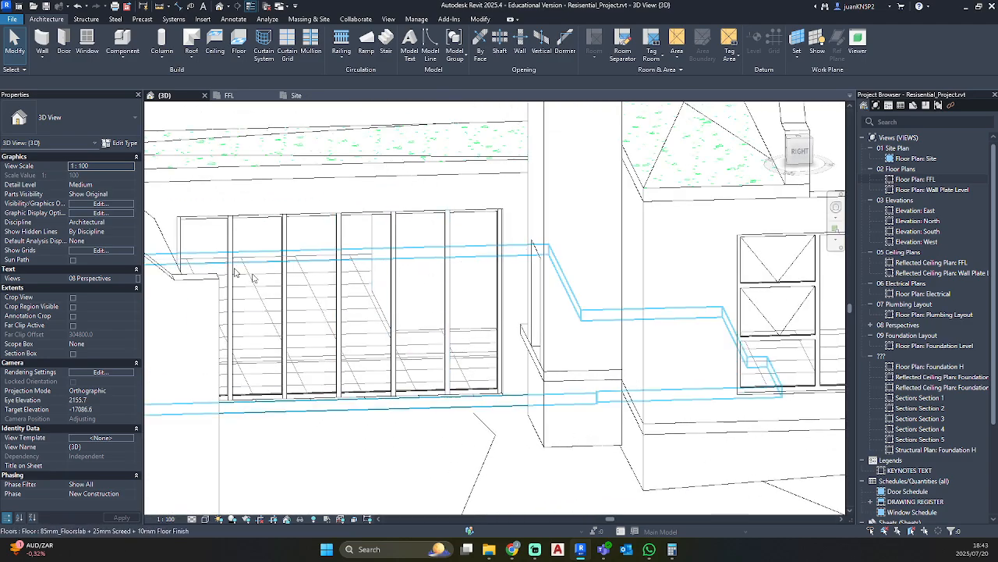
scroll(343, 306, "down", 5)
middle_click_drag(557, 393, 473, 306)
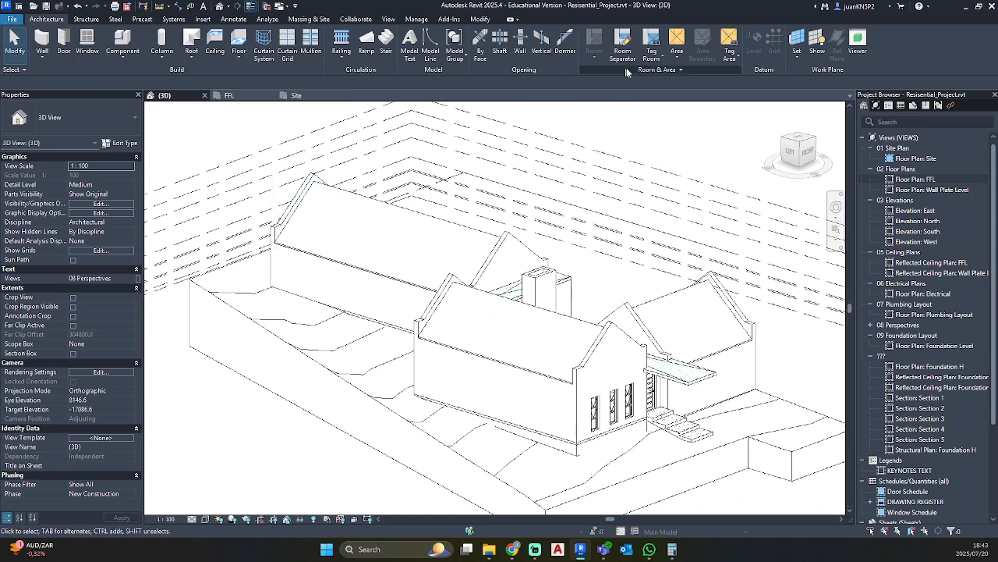
Step: Start a roof fascia and set its type's profile to M_Fascia-Flat : 19 x 140mm
left_click(190, 63)
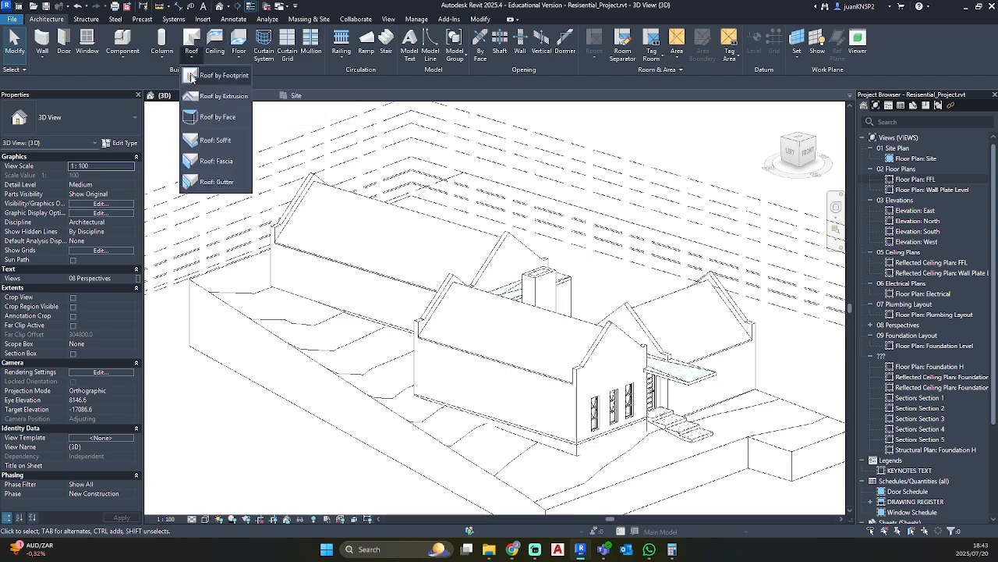
left_click(209, 161)
left_click(125, 143)
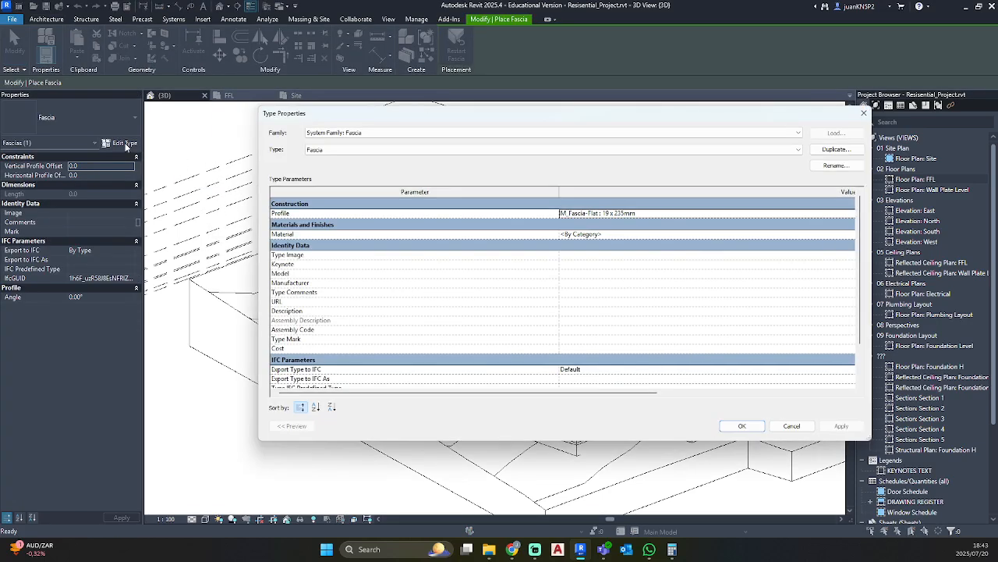
left_click(852, 214)
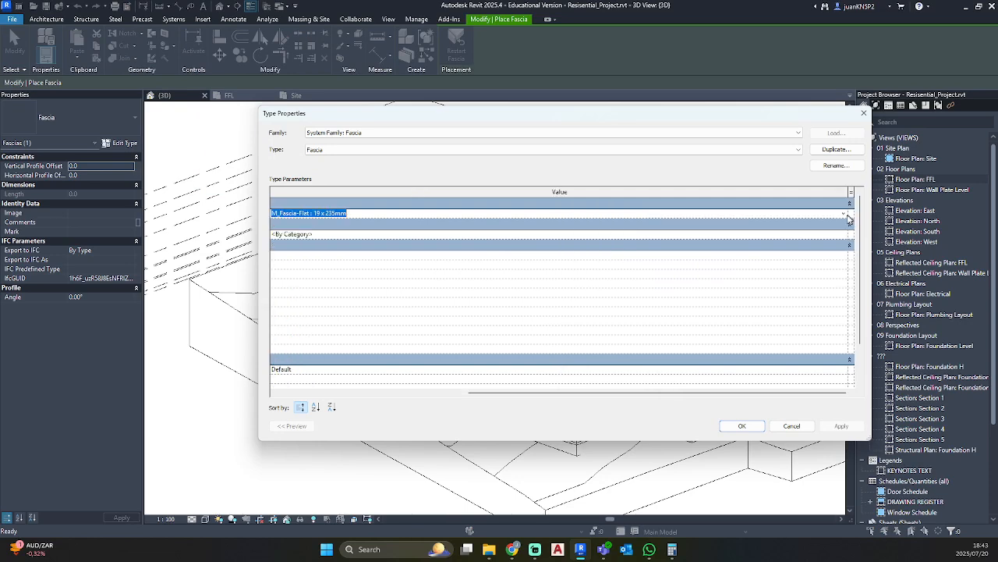
left_click(849, 215)
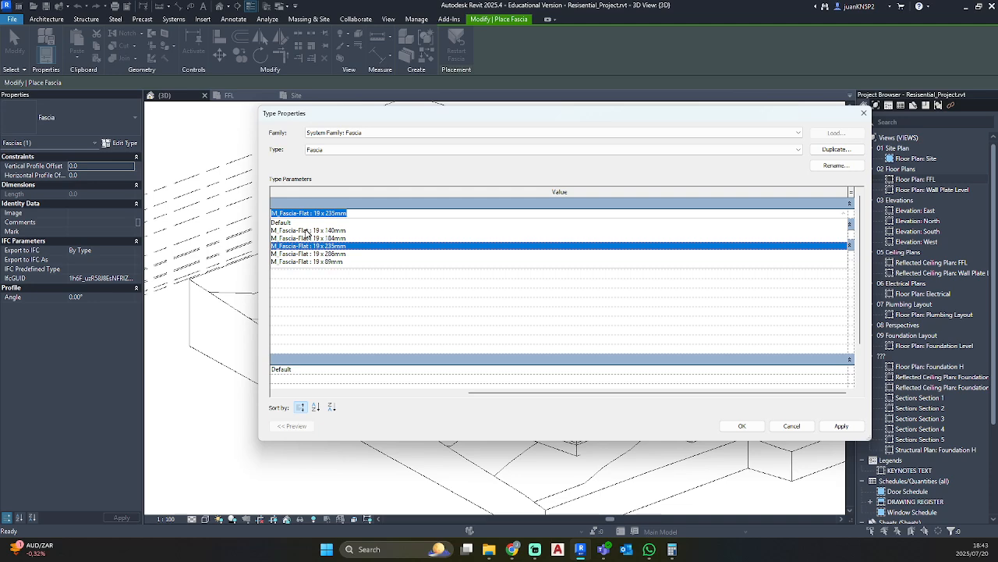
left_click(347, 232)
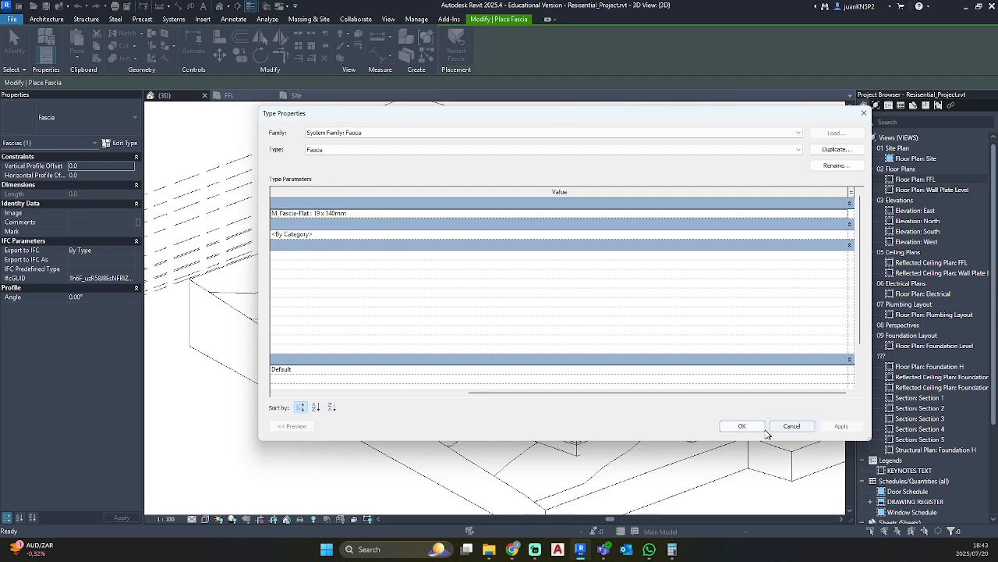
left_click(742, 426)
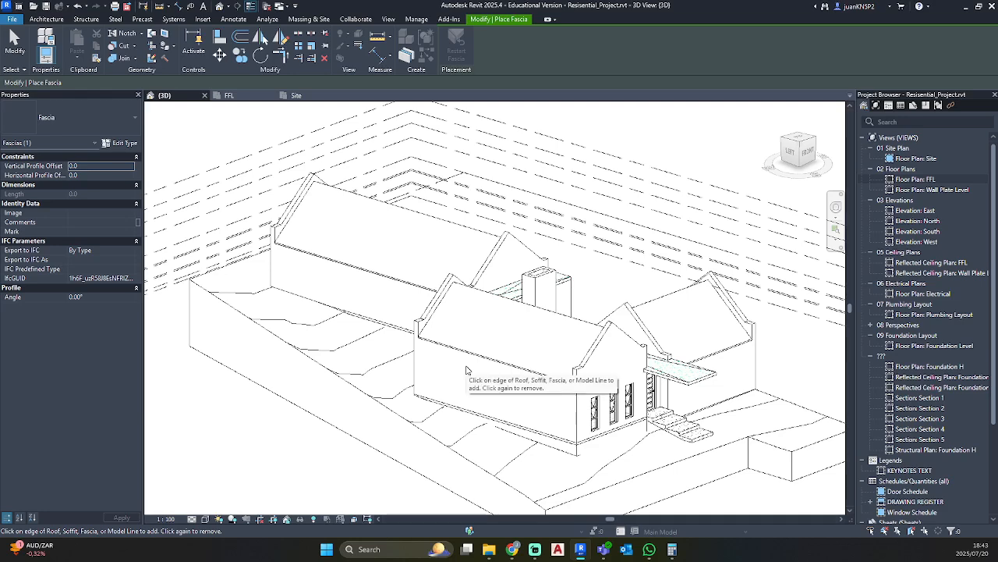
Step: Try to place a fascia along the lower eaves edge of the front wing's corrugated metal roof
scroll(466, 370, "up", 3)
scroll(451, 346, "up", 3)
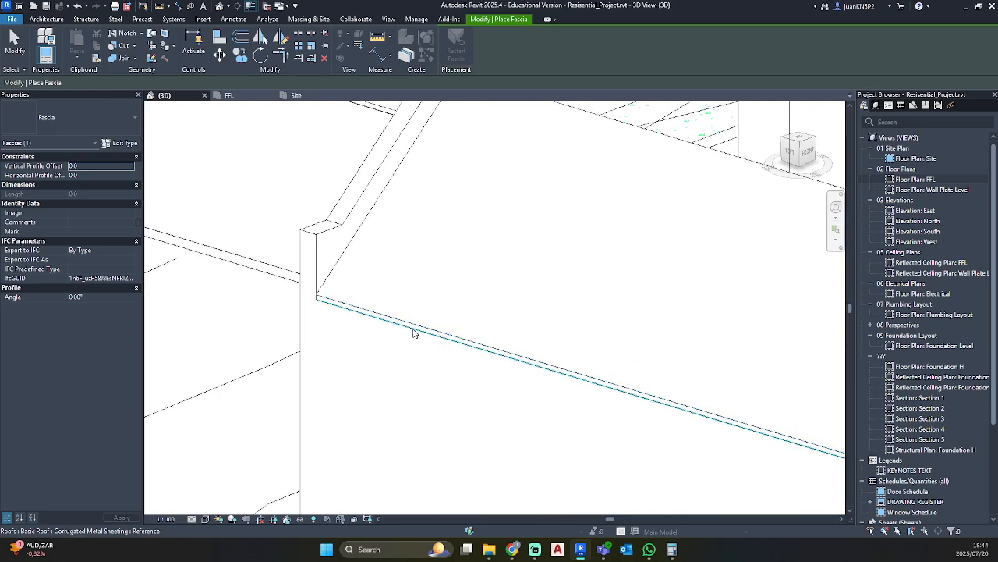
scroll(367, 321, "up", 3)
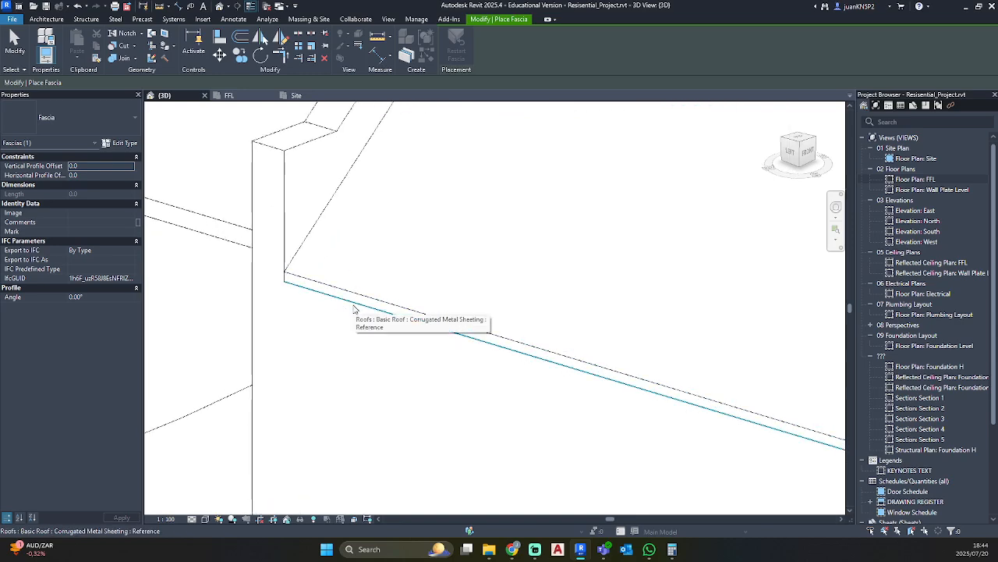
left_click(349, 304)
scroll(494, 347, "down", 2)
middle_click_drag(495, 347, 372, 289)
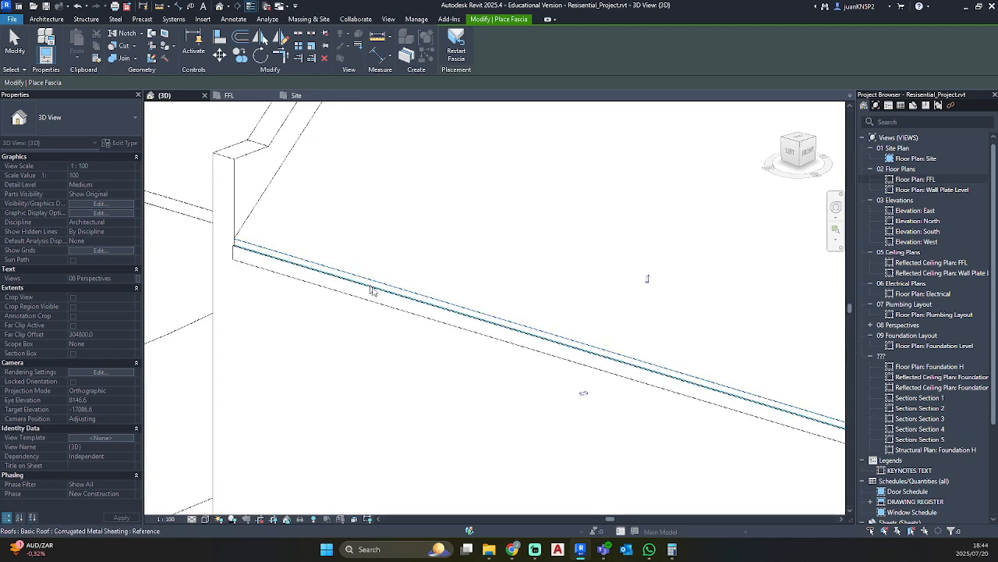
left_click(610, 358)
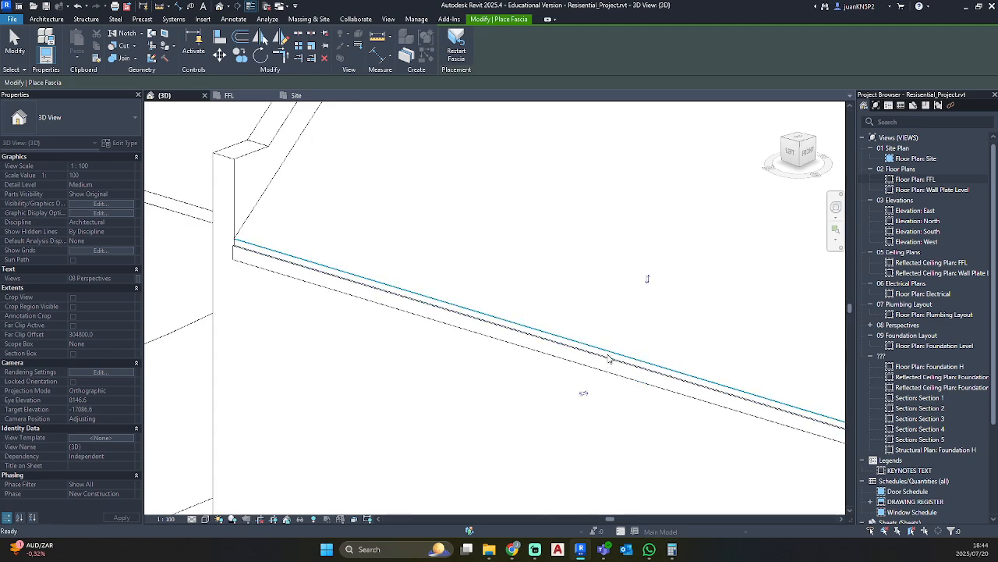
scroll(495, 315, "down", 5)
Step: Restart the roof fascia and change the Fascia type's profile to M_Fascia-Flat : 19 x 140mm
left_click(52, 22)
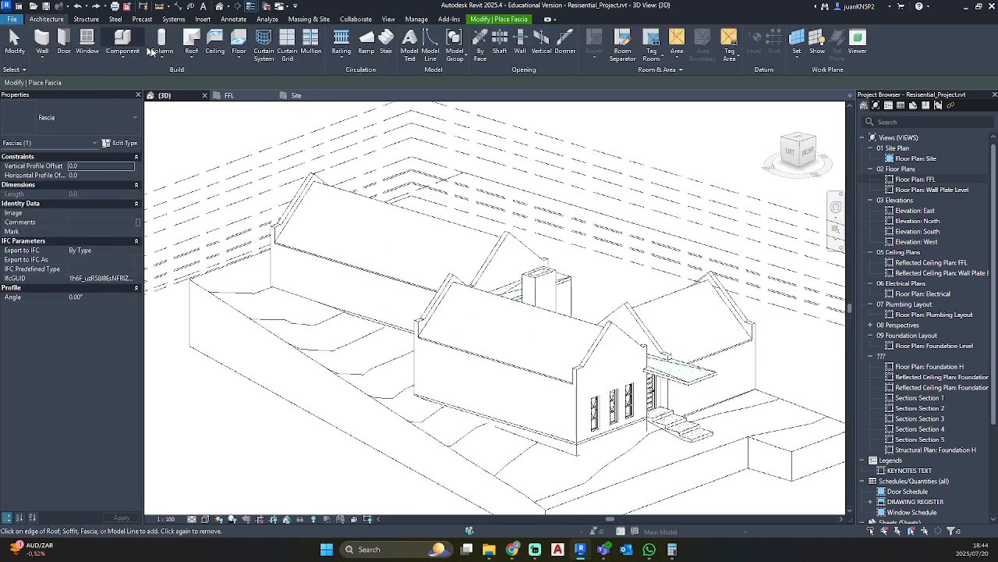
left_click(192, 57)
left_click(223, 162)
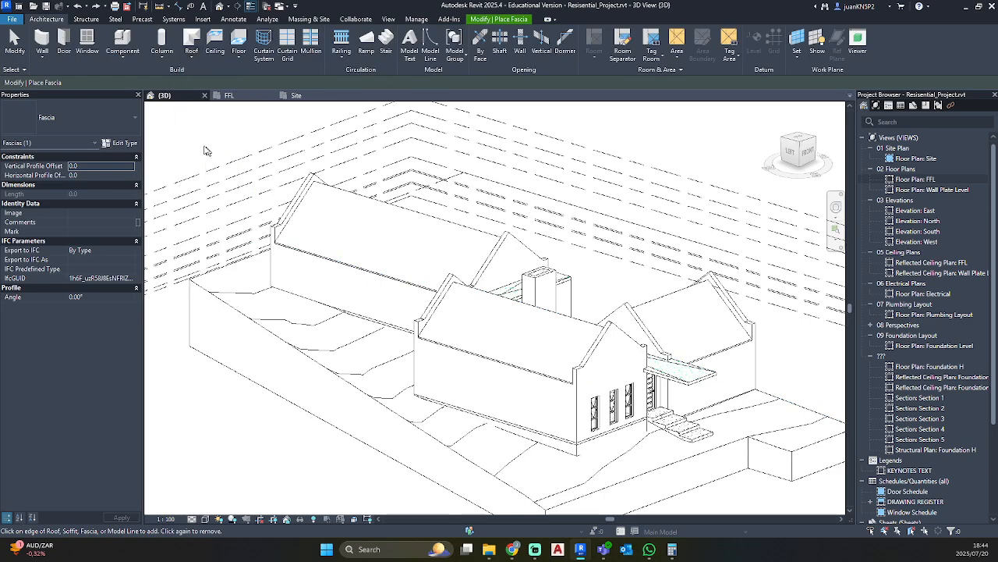
left_click(121, 143)
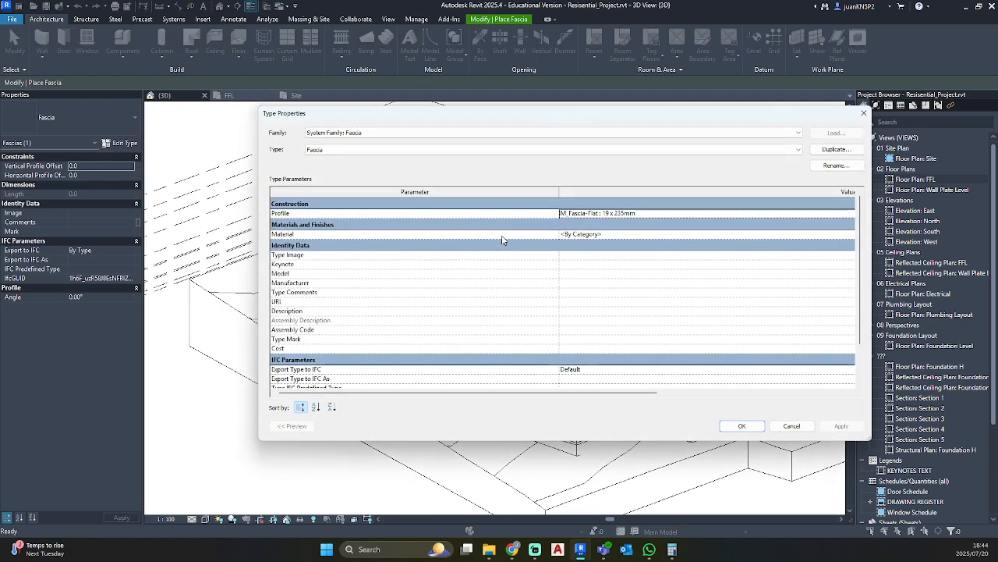
left_click(833, 216)
left_click(845, 216)
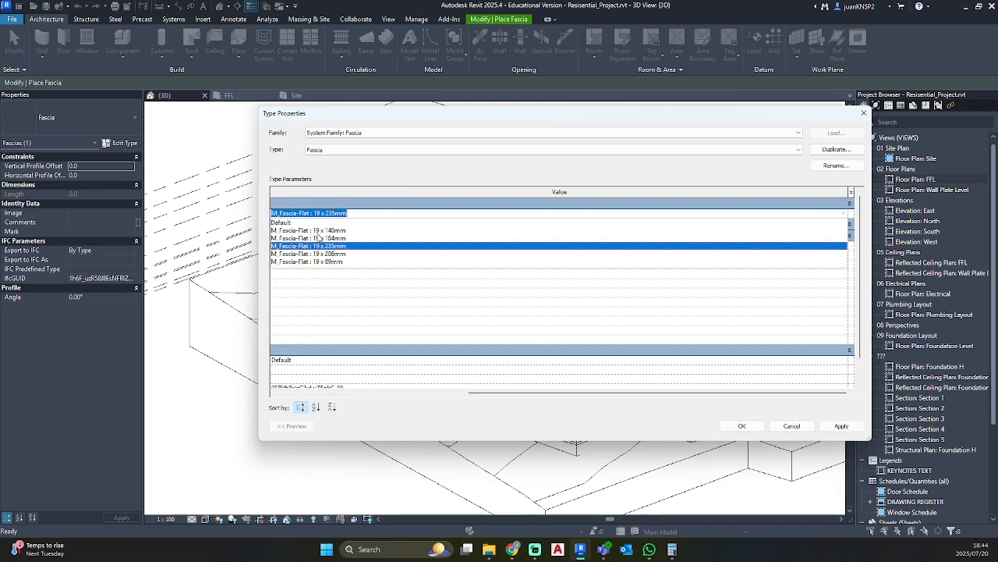
left_click(317, 231)
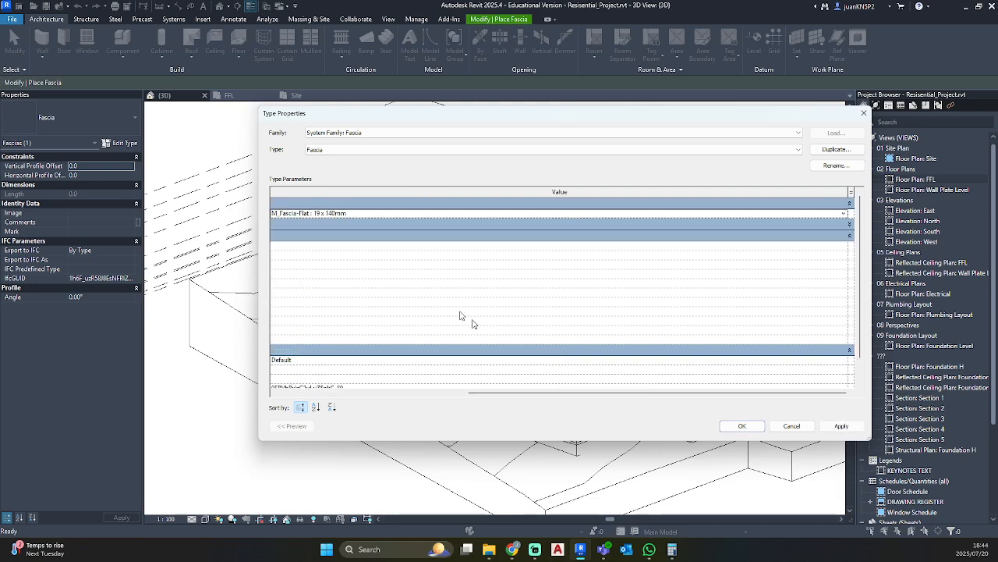
left_click(759, 426)
Step: Place fascias along both eaves of the front wing's roof, picking the upper edge of the roof sheeting
scroll(472, 359, "up", 5)
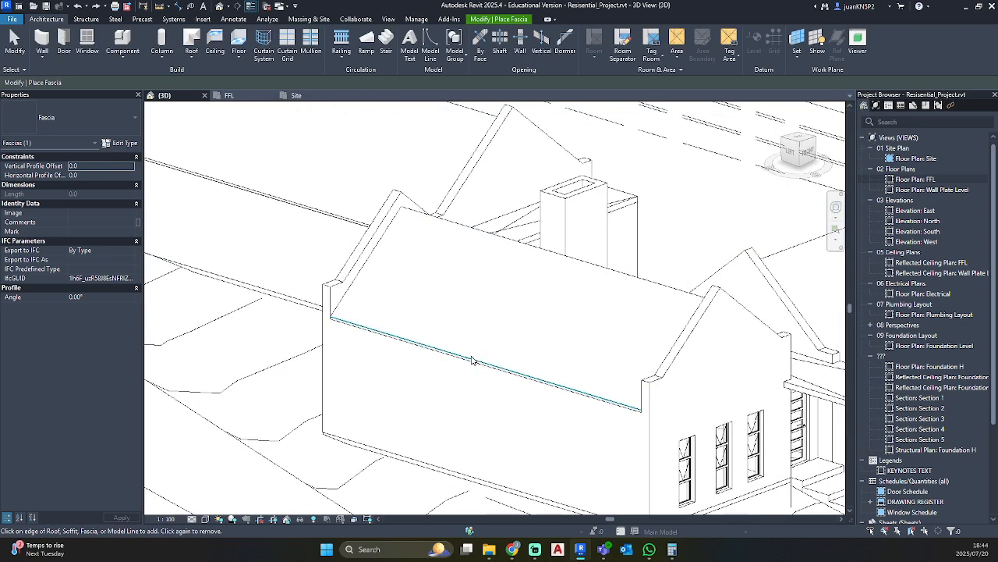
left_click(375, 331)
scroll(543, 349, "down", 5)
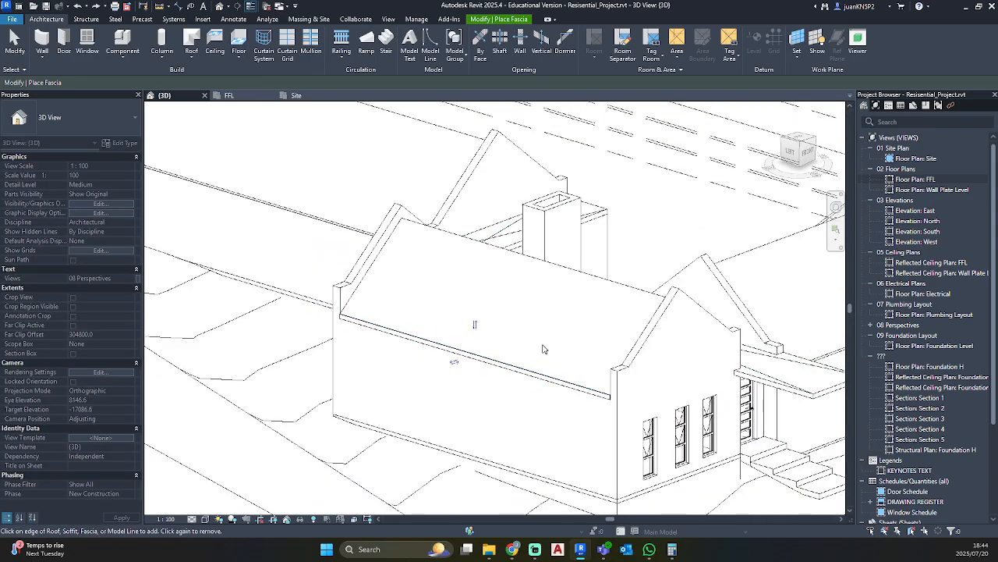
scroll(543, 349, "down", 3)
middle_click_drag(544, 348, 360, 335, "shift")
scroll(477, 389, "up", 3)
scroll(602, 412, "up", 4)
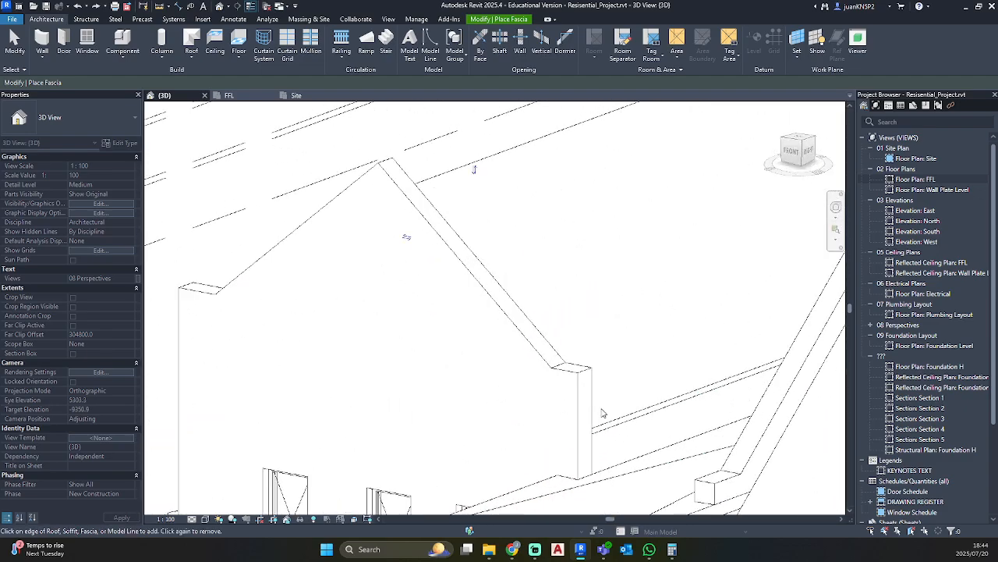
left_click(620, 420)
Step: Place the fascia along the eaves of the gabled wing beside the entrance steps
scroll(620, 421, "down", 3)
middle_click_drag(620, 421, 336, 208)
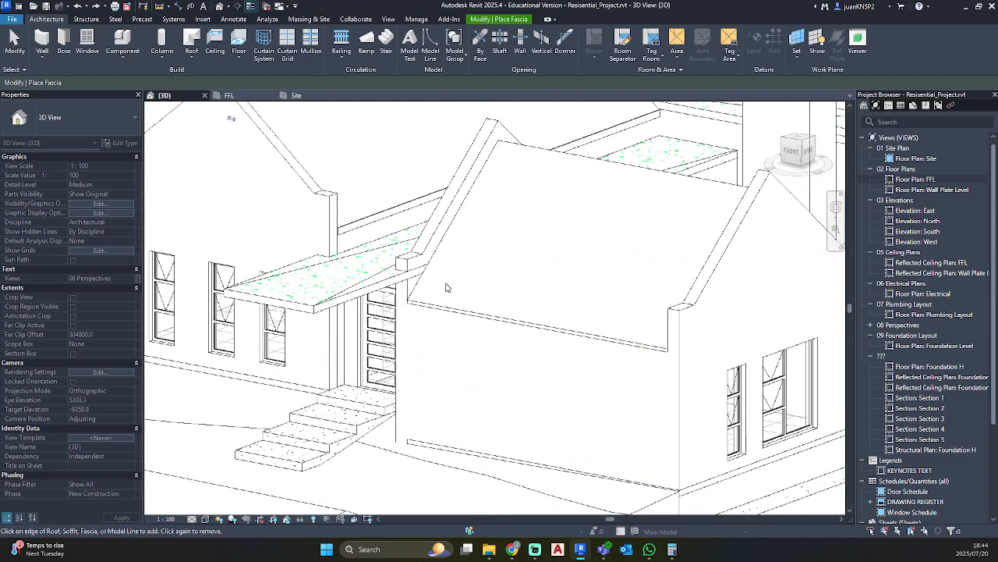
left_click(458, 313)
middle_click_drag(657, 315, 401, 307, "shift")
middle_click_drag(473, 339, 383, 330, "shift")
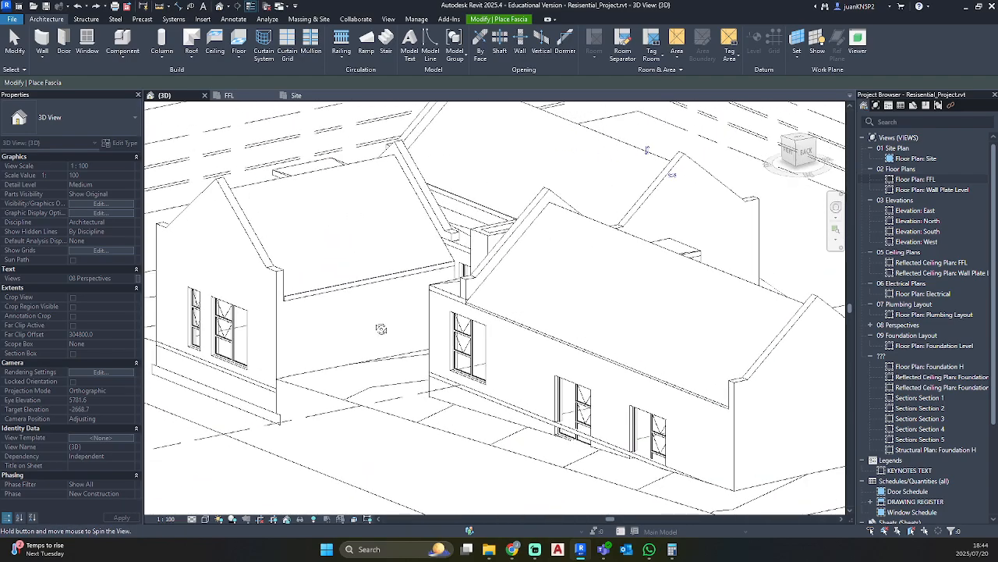
Step: Place fascias along both eaves of the long rear wing's roof and end the fascia placement
left_click(581, 353)
scroll(581, 352, "down", 2)
middle_click_drag(702, 337, 622, 351, "shift")
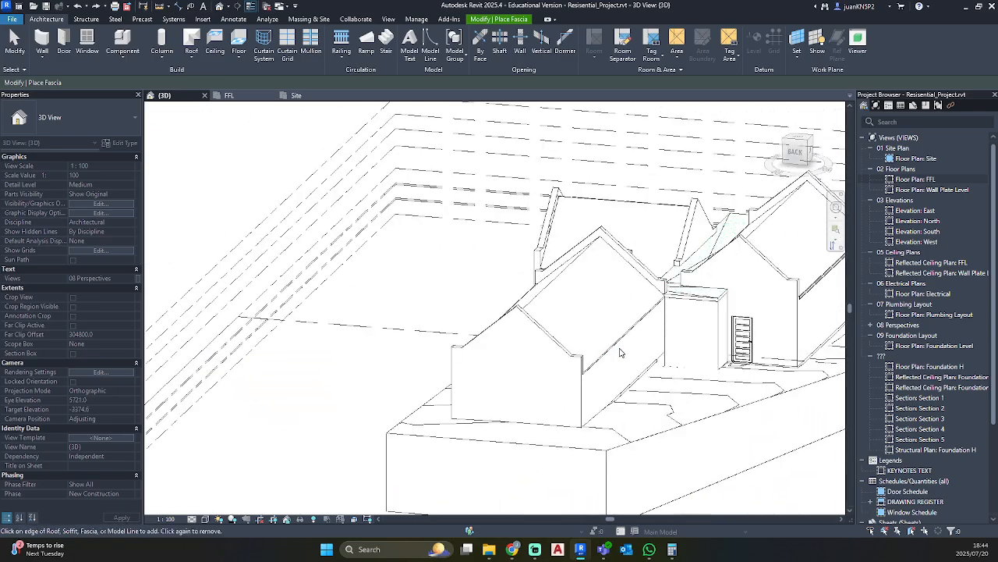
scroll(621, 352, "up", 2)
left_click(611, 346)
key("Escape")
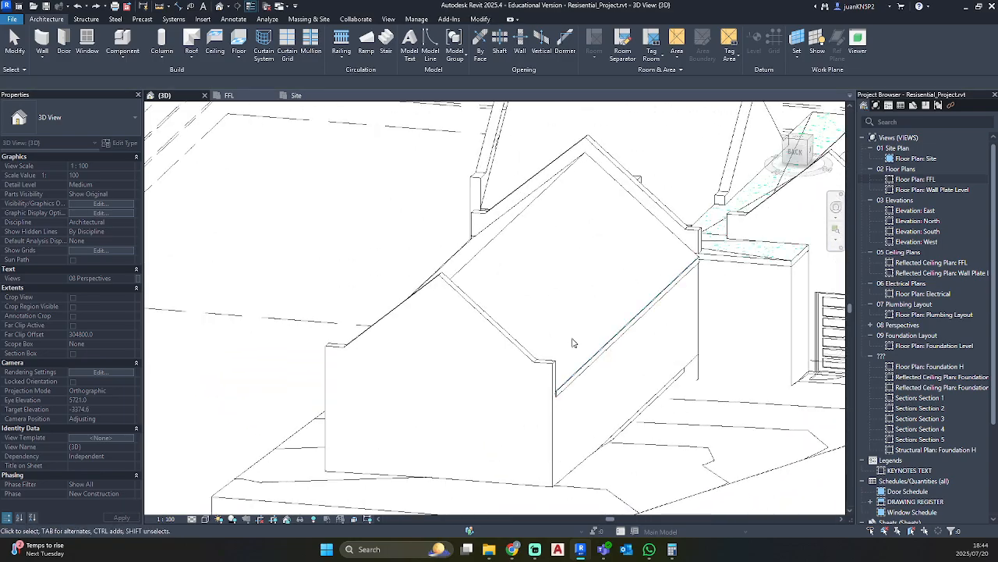
Step: Place roof gutters on the fascias of the long rear wing and the front wing, along their outer eaves
scroll(449, 329, "down", 2)
middle_click_drag(445, 330, 522, 284, "shift")
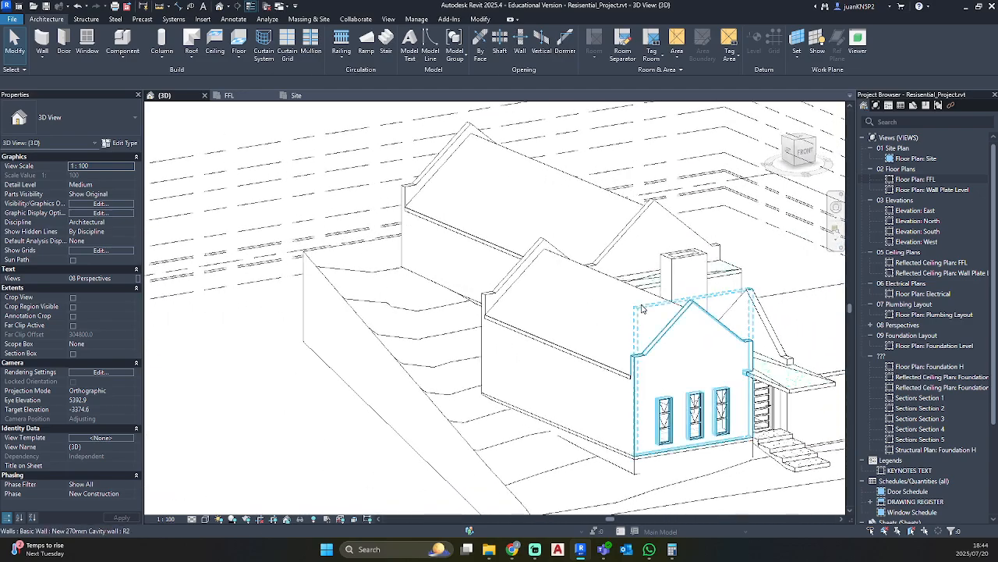
left_click(189, 57)
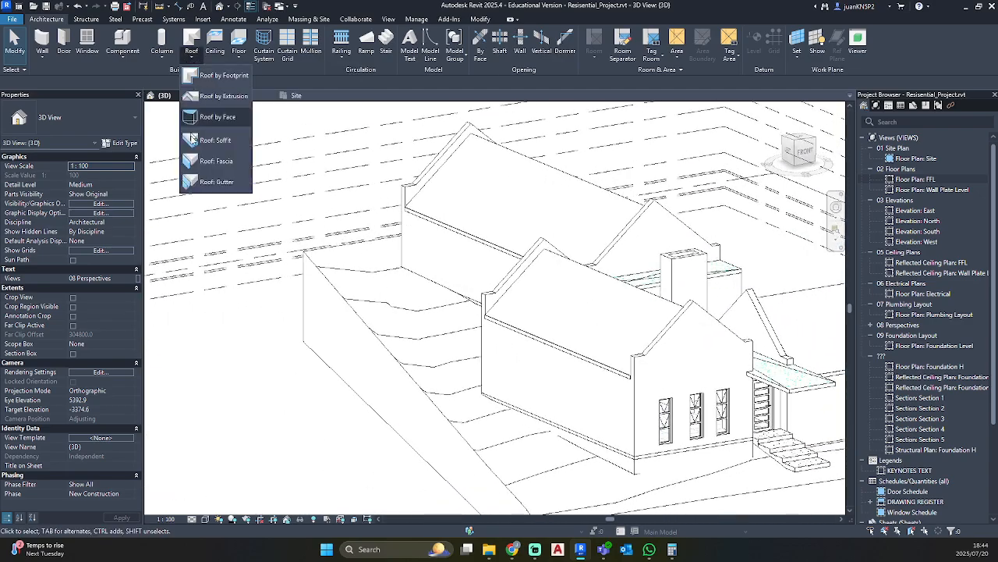
left_click(196, 184)
scroll(447, 218, "up", 5)
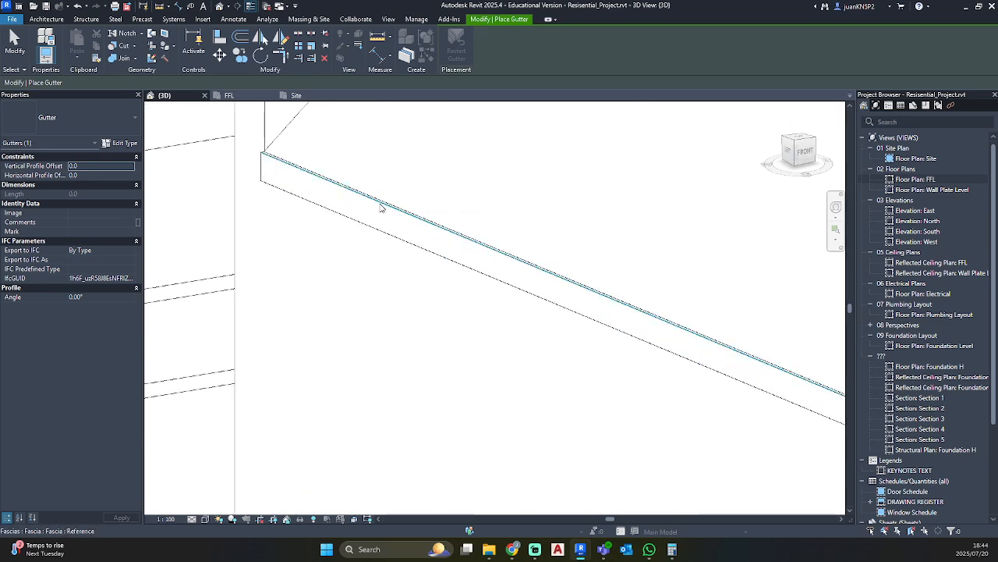
left_click(380, 206)
middle_click_drag(379, 207, 260, 215, "shift")
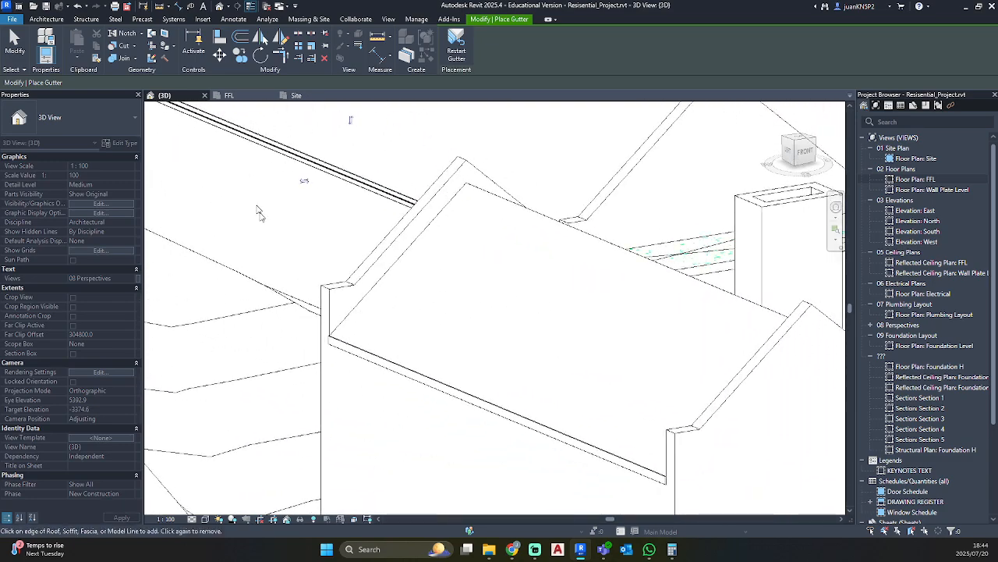
scroll(403, 379, "up", 4)
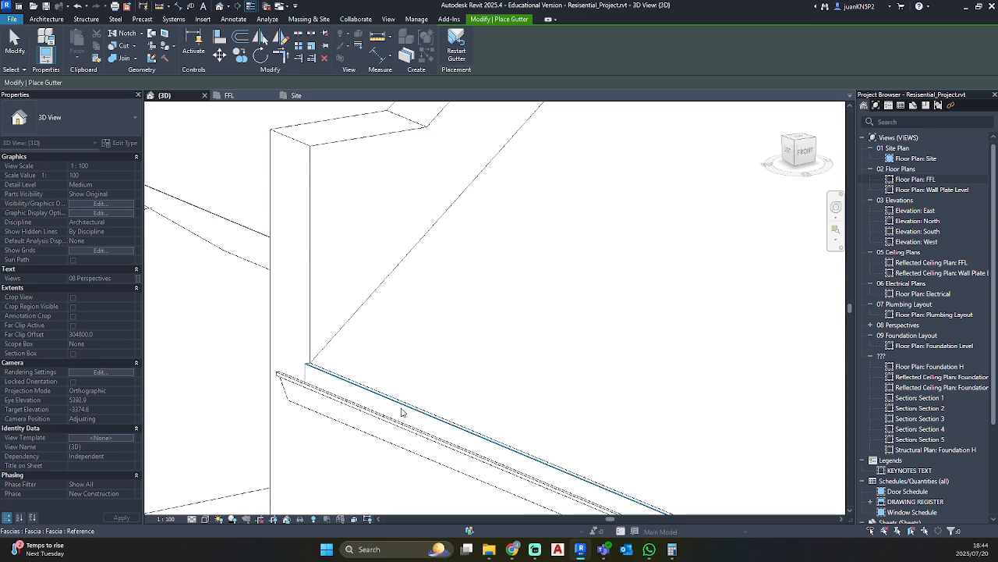
scroll(404, 409, "down", 7)
Step: Place gutters on the front wing's fascia above the entrance canopy and on the front fascia of the wing beside the steps
middle_click_drag(468, 388, 388, 353)
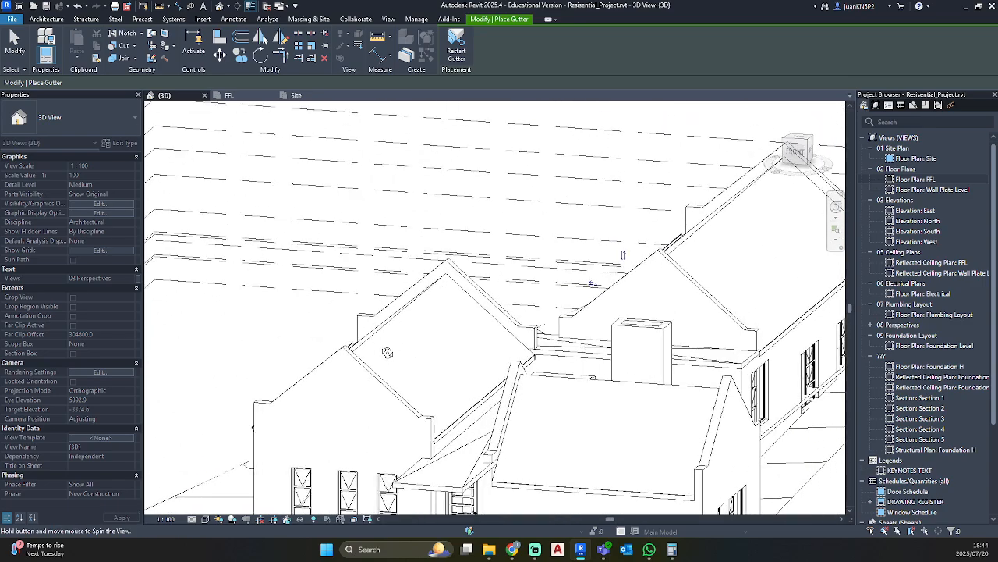
scroll(390, 355, "up", 8)
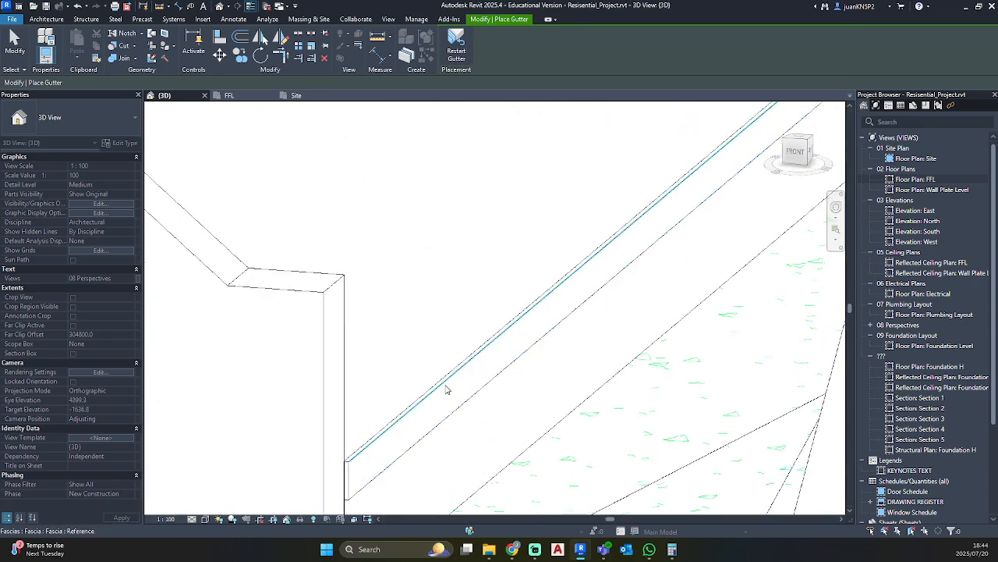
scroll(446, 391, "down", 8)
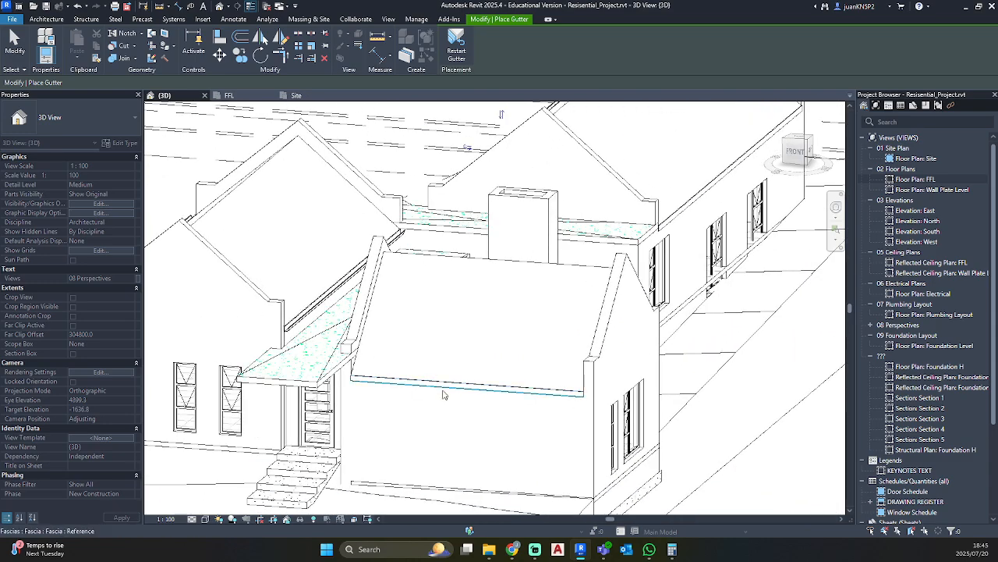
scroll(443, 394, "up", 3)
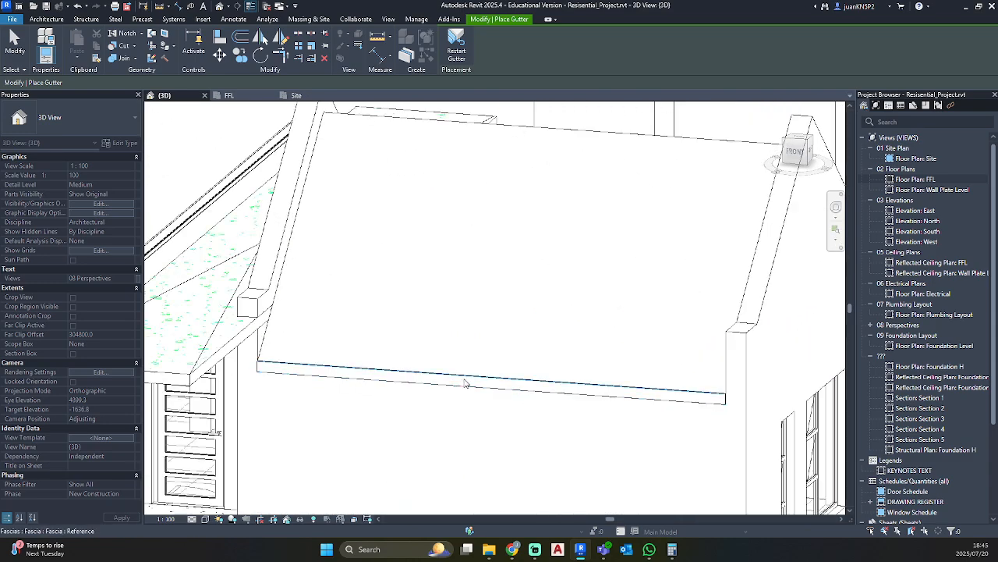
left_click(466, 383)
scroll(507, 381, "down", 3)
Step: Place a gutter on the fascia along the opposite eave of the wing beside the entrance steps
middle_click_drag(760, 149, 294, 372, "shift")
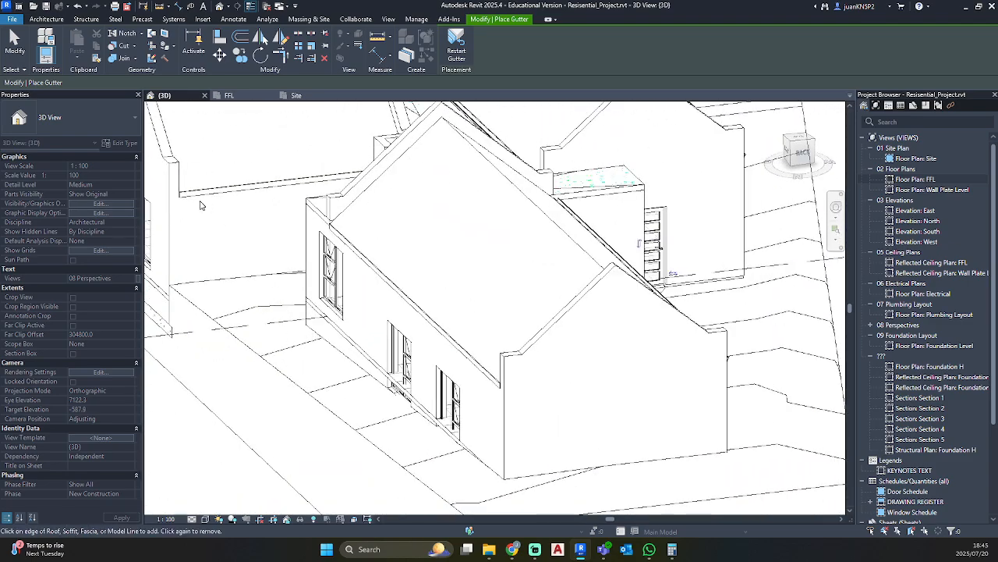
scroll(178, 187, "up", 7)
left_click(175, 182)
scroll(386, 301, "down", 4)
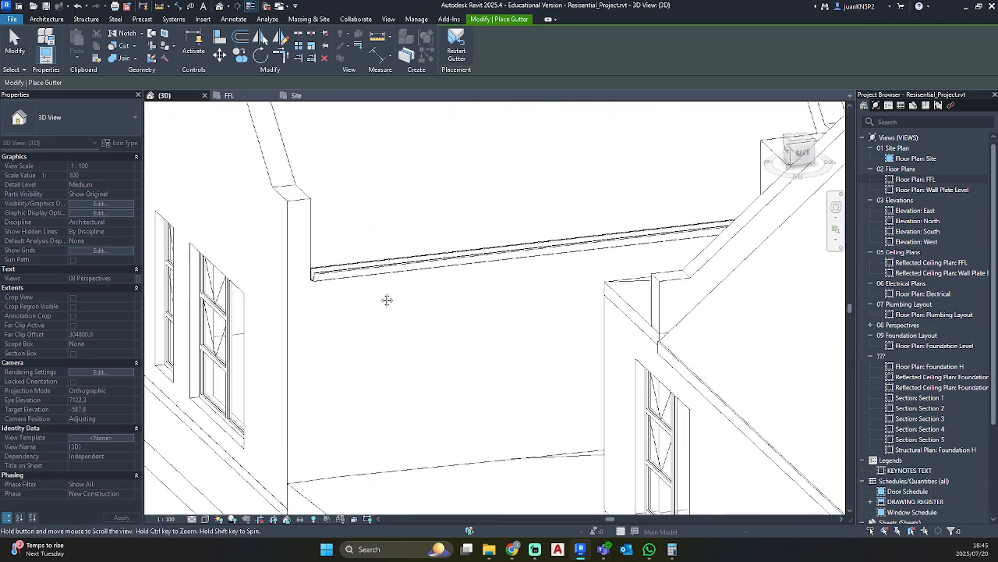
Step: Place a gutter on the long rear wing's fascia along the eave opposite the outer one and end the gutter placement
middle_click_drag(386, 300, 97, 131)
scroll(399, 242, "up", 3)
left_click(482, 241)
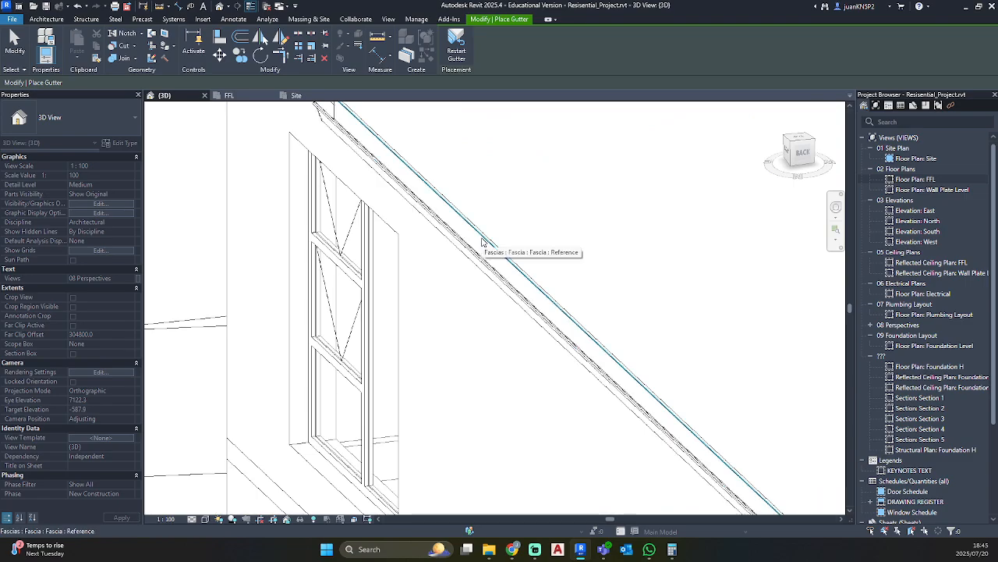
scroll(482, 241, "down", 6)
middle_click_drag(584, 255, 514, 262, "shift")
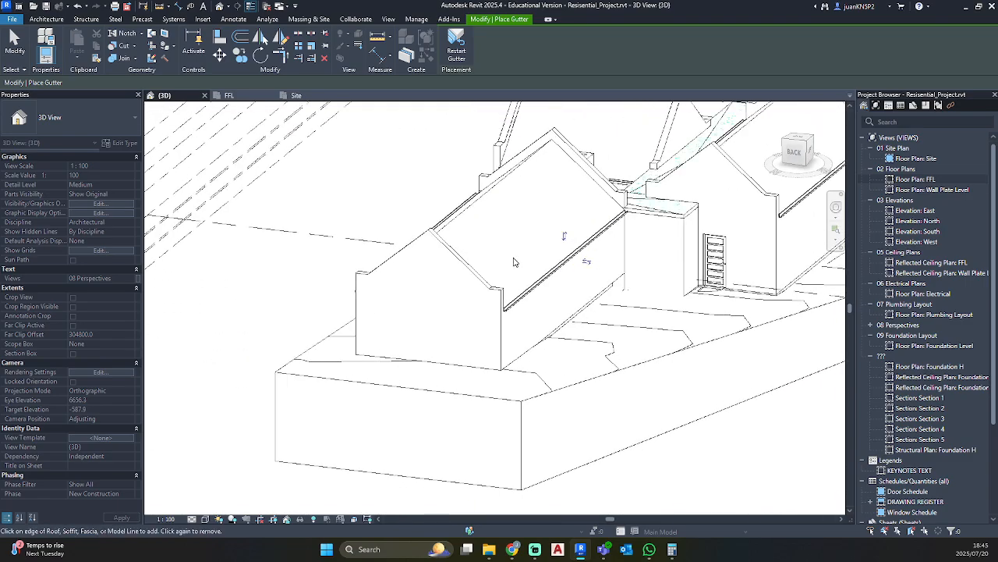
scroll(514, 262, "up", 2)
key("Escape")
key("Escape")
scroll(528, 278, "down", 4)
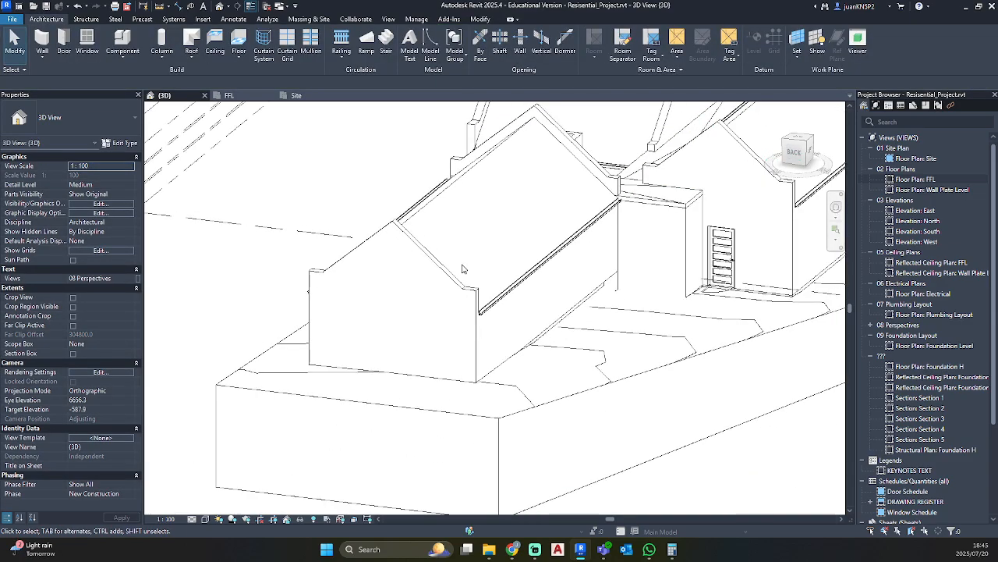
Step: Set the level of the two PTT1818_TopHung windows in the long rear wing's outer wall to Private Space FFL
middle_click_drag(468, 296, 760, 415, "shift")
scroll(491, 400, "up", 3)
left_click(571, 367)
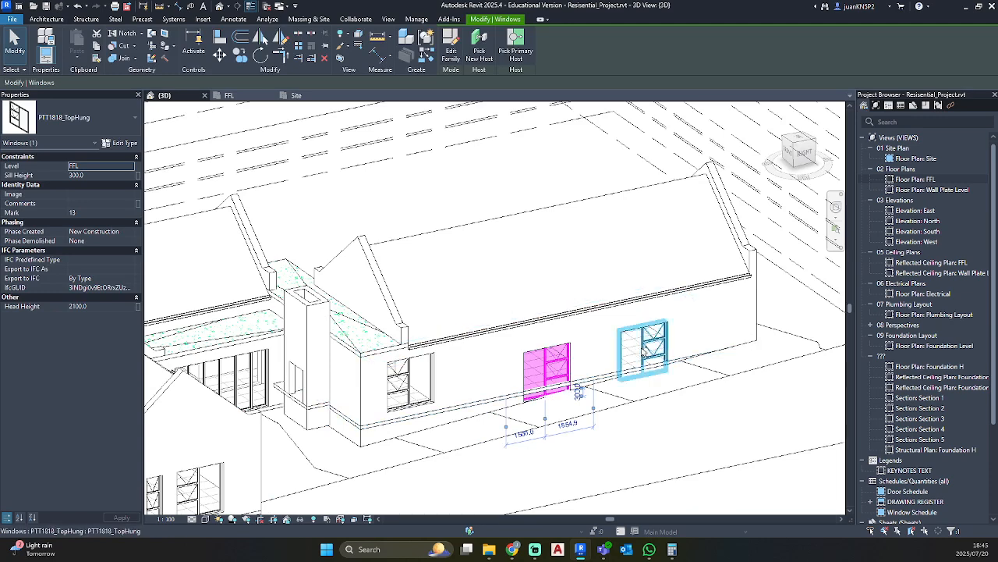
left_click(644, 343, "ctrl")
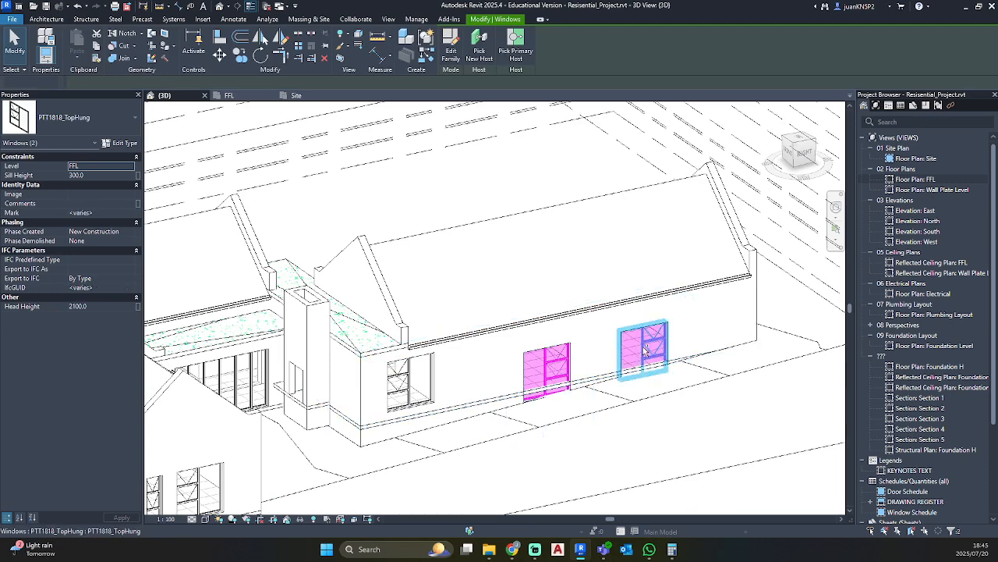
left_click(133, 166)
scroll(102, 200, "down", 1)
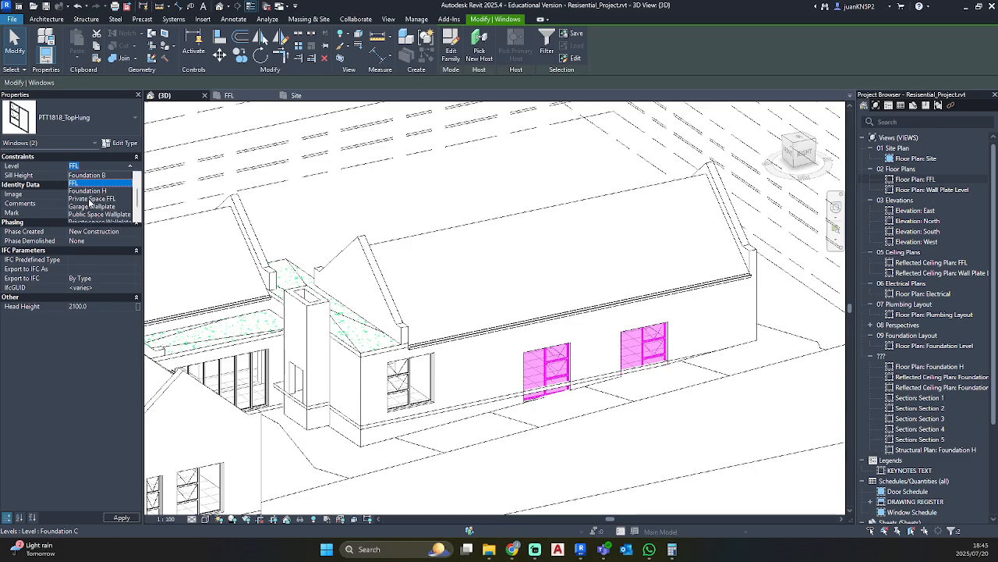
left_click(91, 200)
left_click(571, 287)
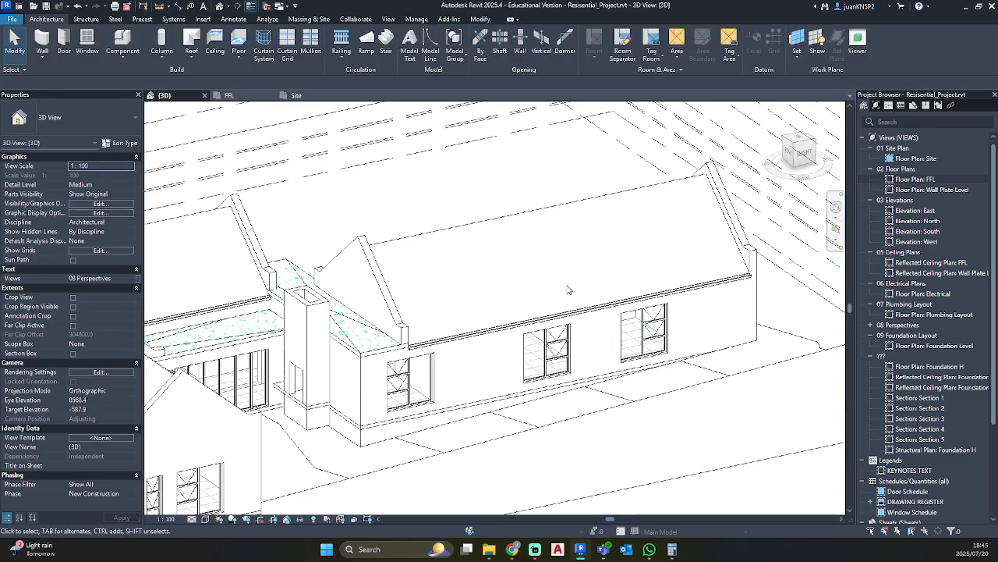
Step: In the FFL floor plan, delete the equality dimension string at the Covered Stoep and remove its constraints
scroll(568, 290, "down", 3)
middle_click_drag(593, 359, 544, 384, "shift")
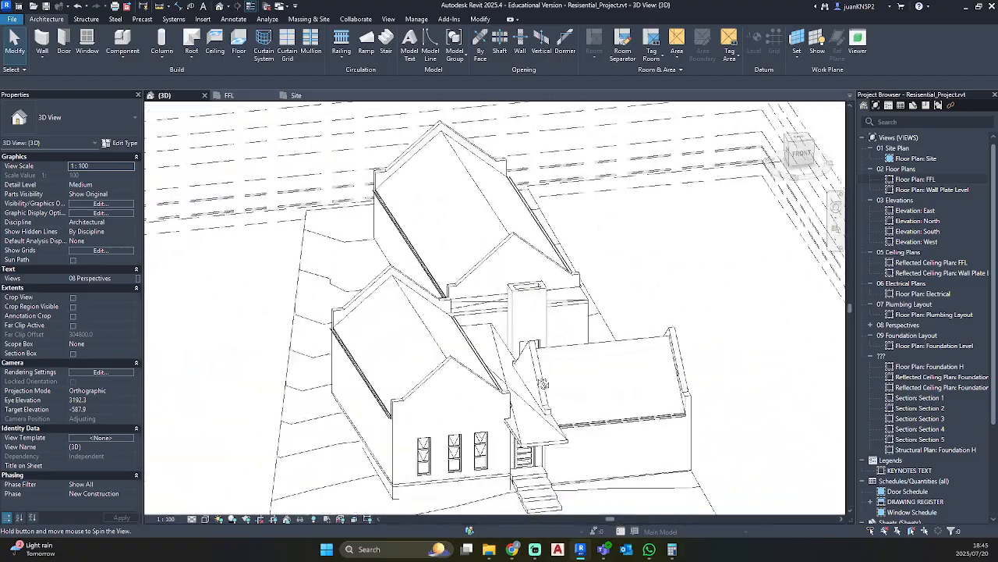
scroll(914, 400, "down", 4)
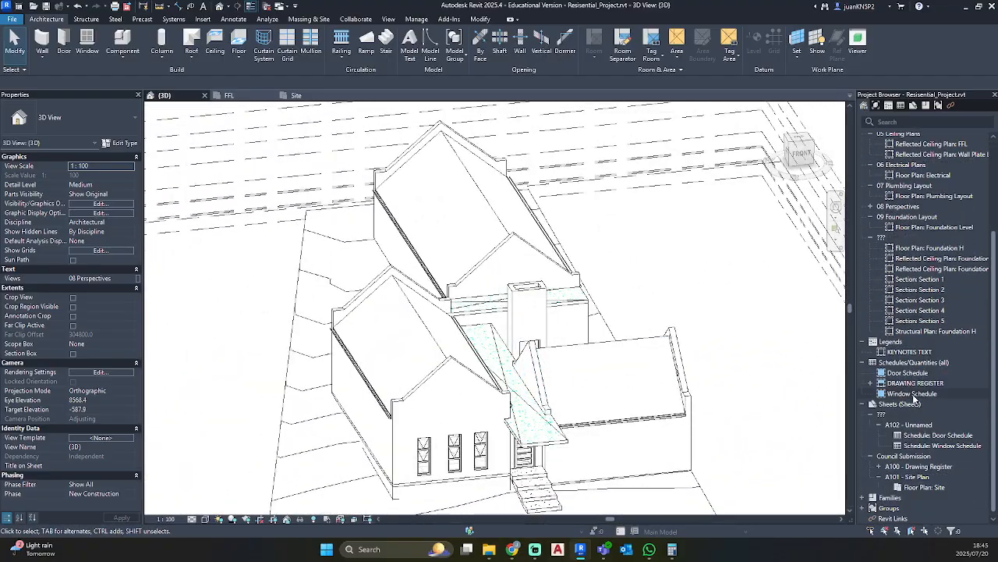
scroll(929, 384, "up", 4)
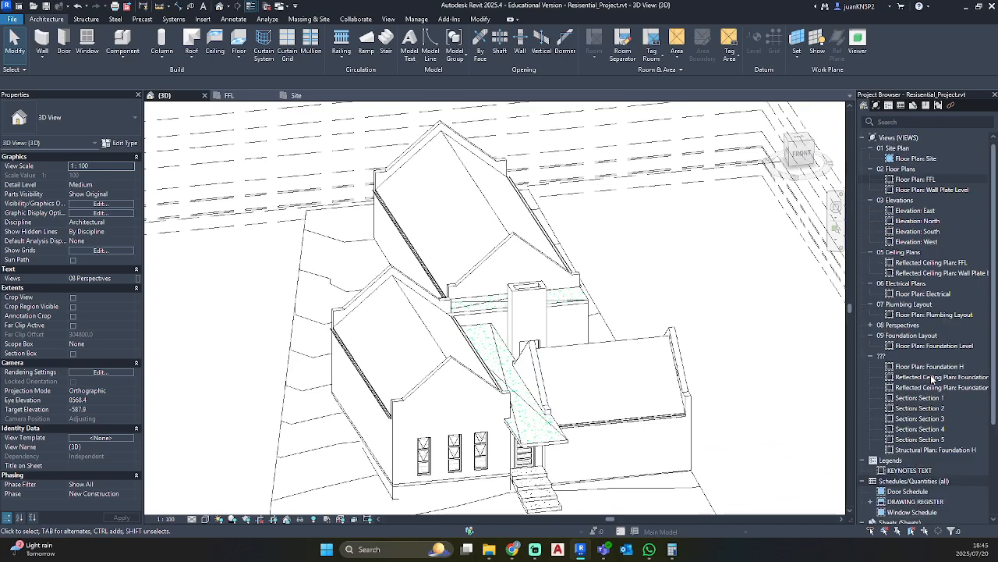
double_click(917, 180)
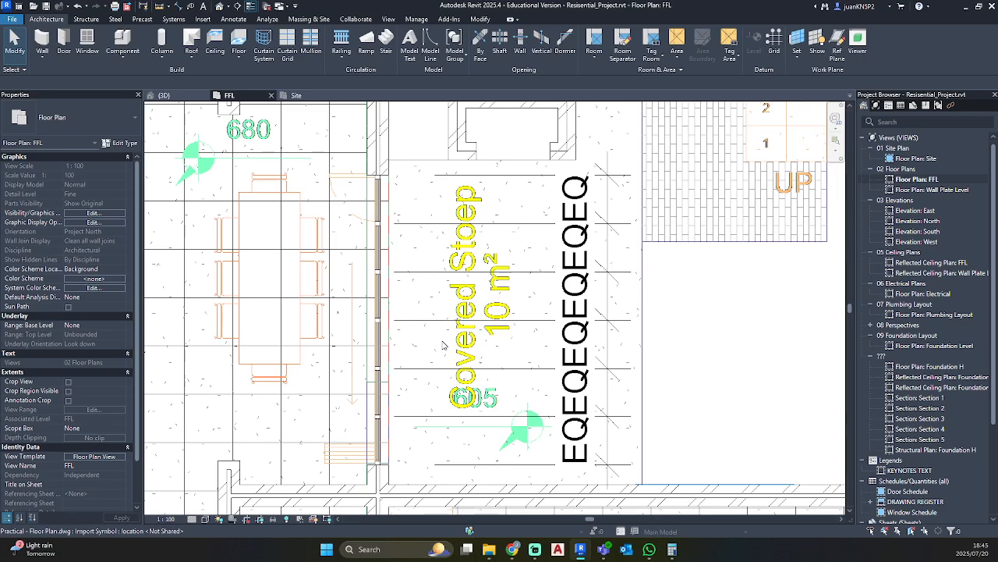
scroll(445, 343, "down", 5)
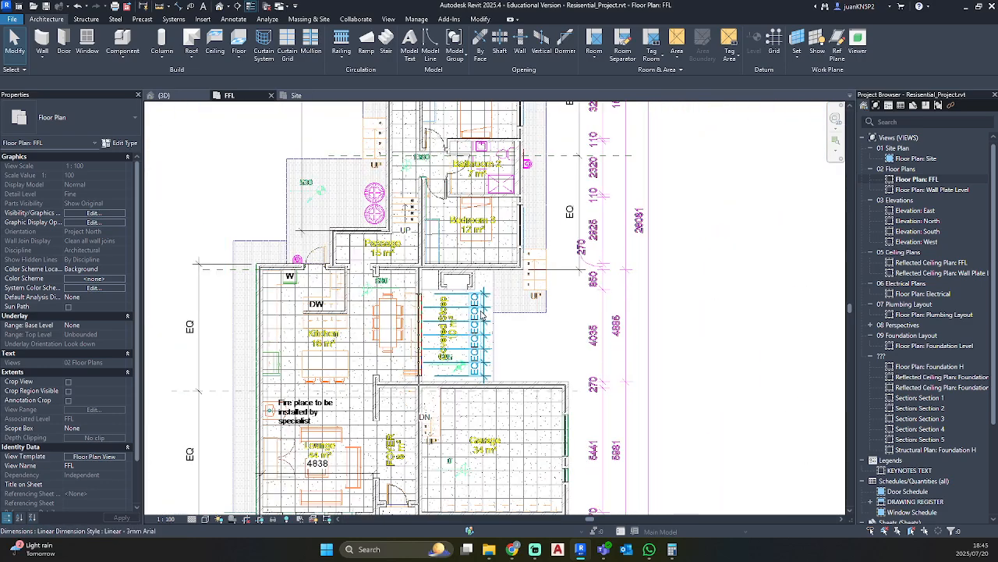
left_click(481, 314)
key("Delete")
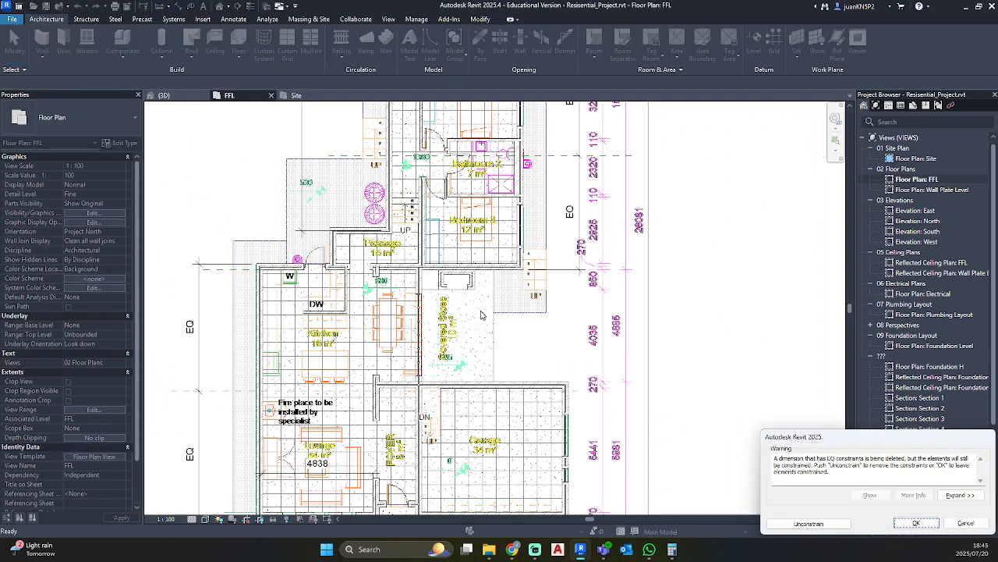
left_click(809, 524)
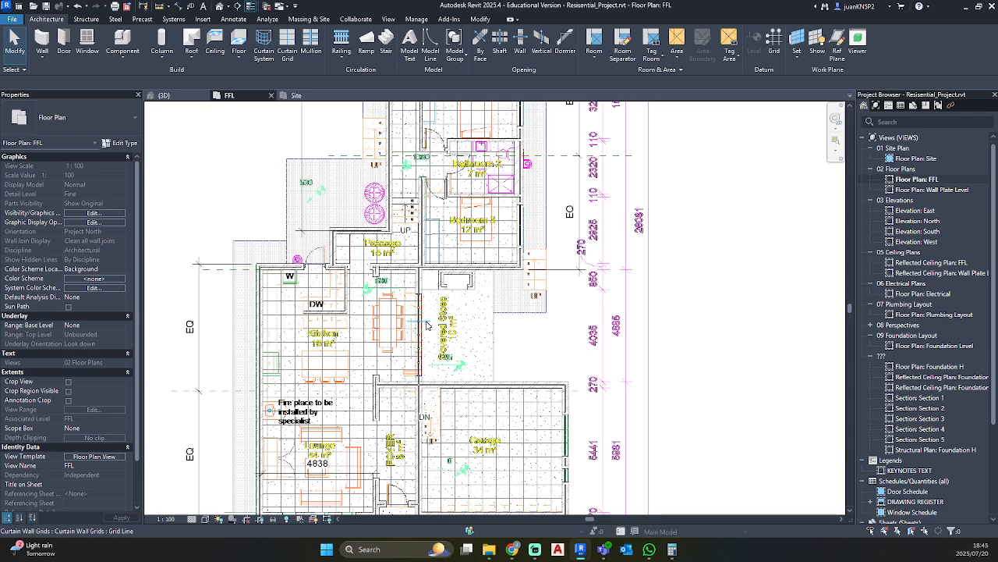
Step: Begin a floor for the Covered Stoep with type 85mm_Floorslab + 25mm Screed + 10mm Floor Finish, offset -50 mm from FFL
scroll(427, 324, "up", 3)
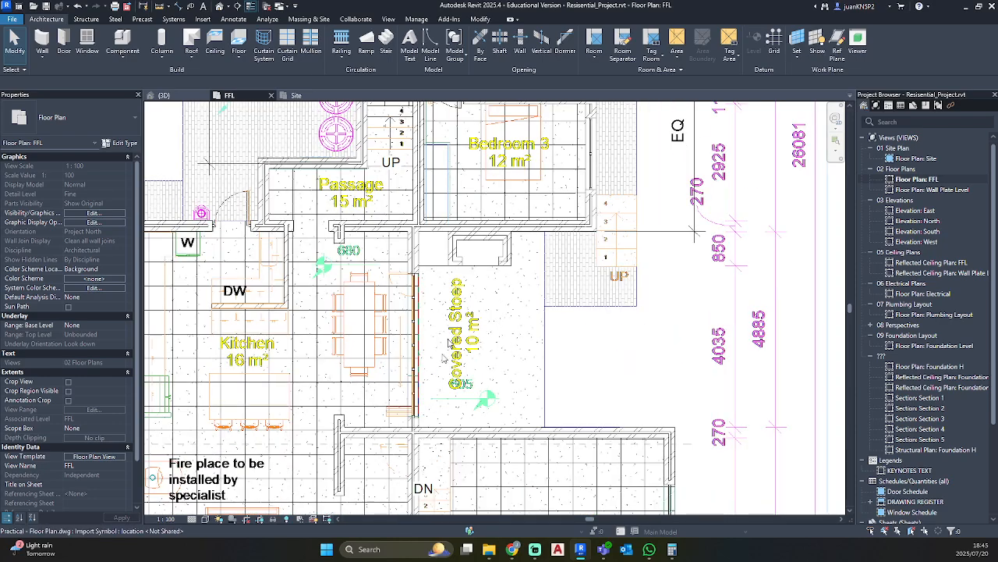
left_click(238, 43)
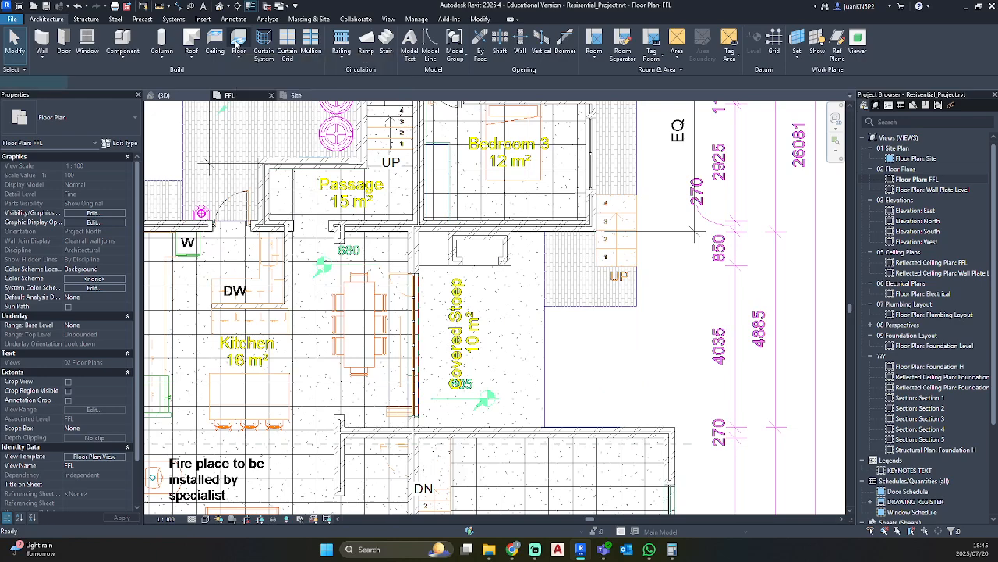
left_click(55, 121)
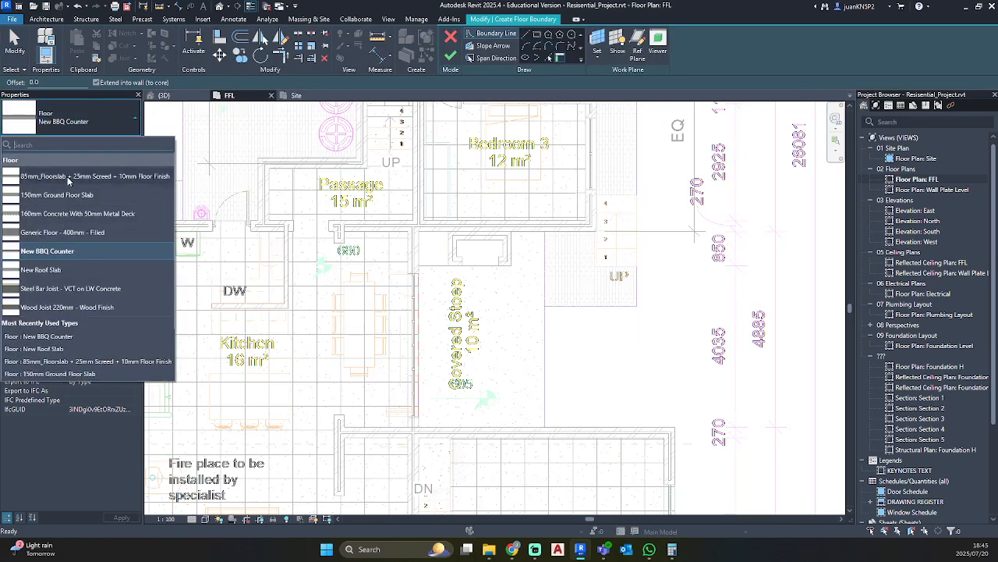
left_click(46, 180)
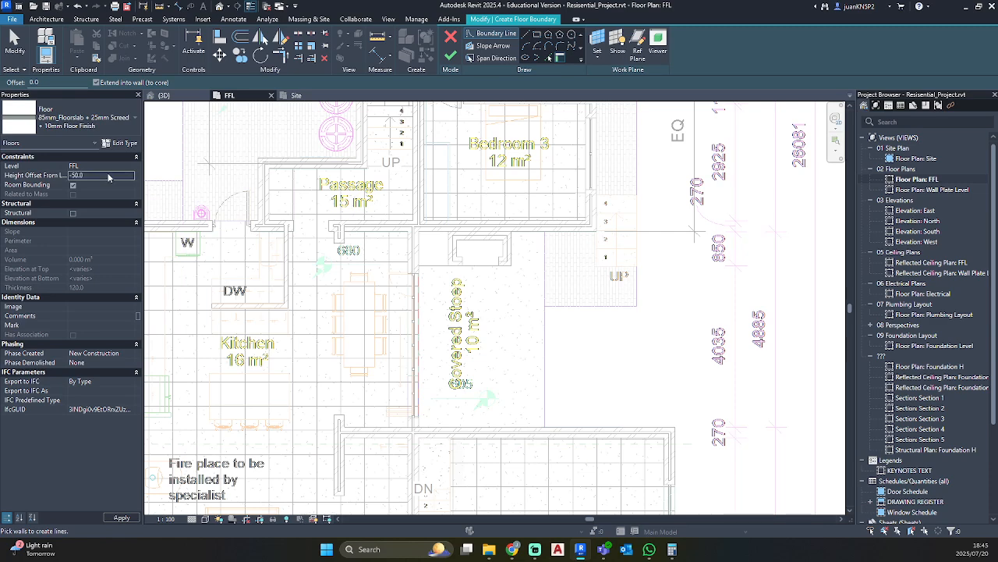
Step: Sketch a rectangular floor boundary about 4885 mm long over the Covered Stoep and finish the floor without attaching walls
left_click(526, 35)
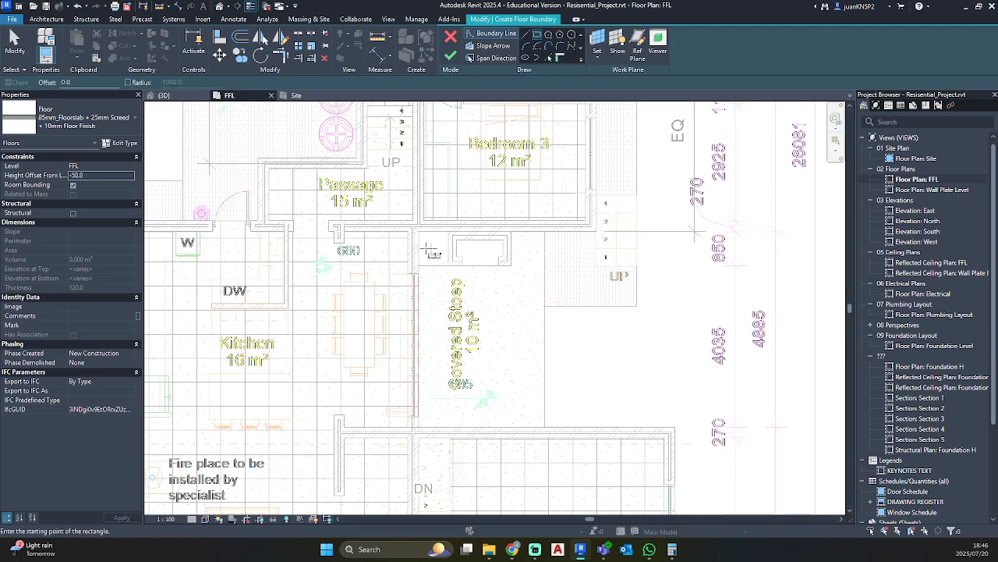
left_click(419, 232)
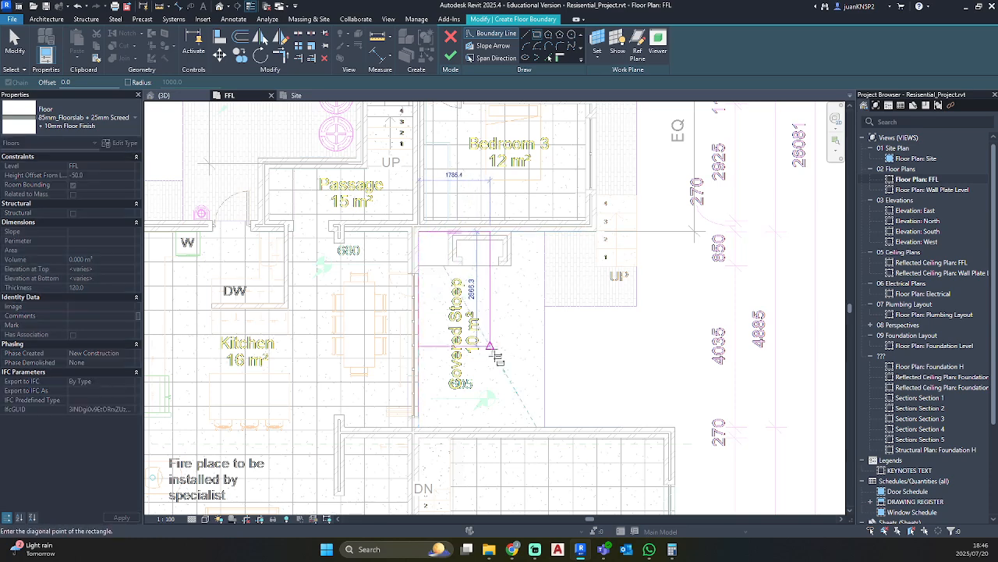
scroll(547, 428, "up", 3)
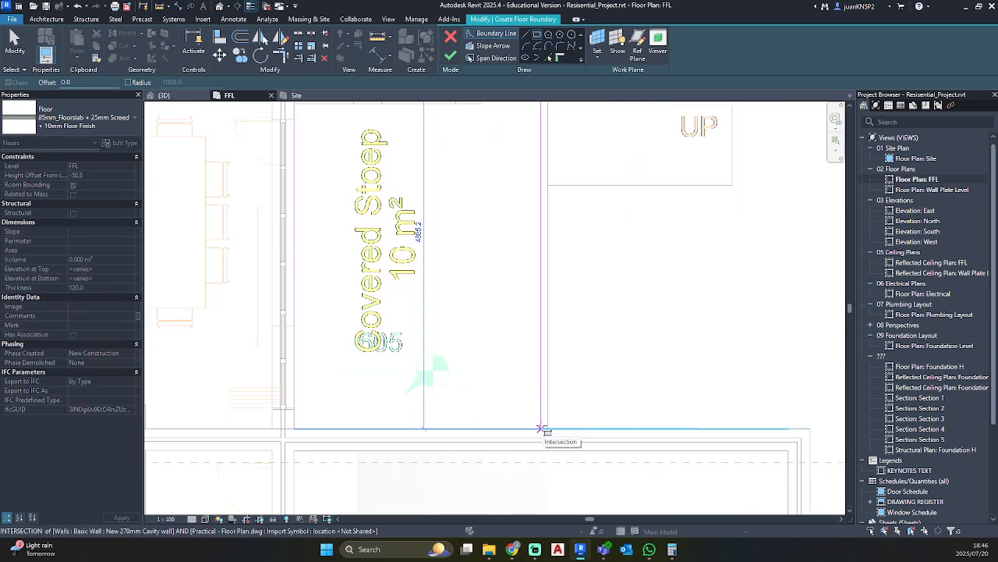
left_click(548, 429)
key("Escape")
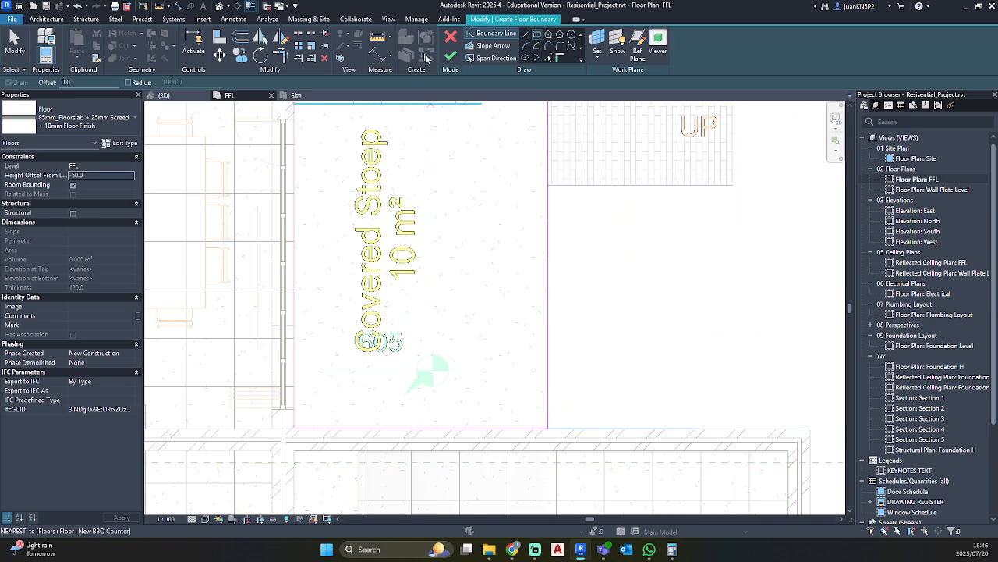
left_click(450, 56)
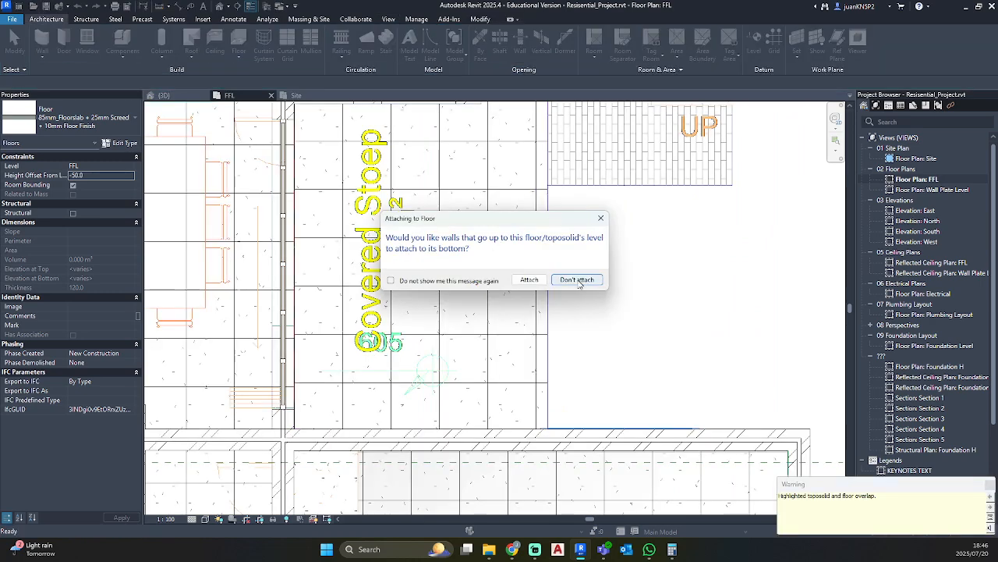
left_click(577, 280)
key("Escape")
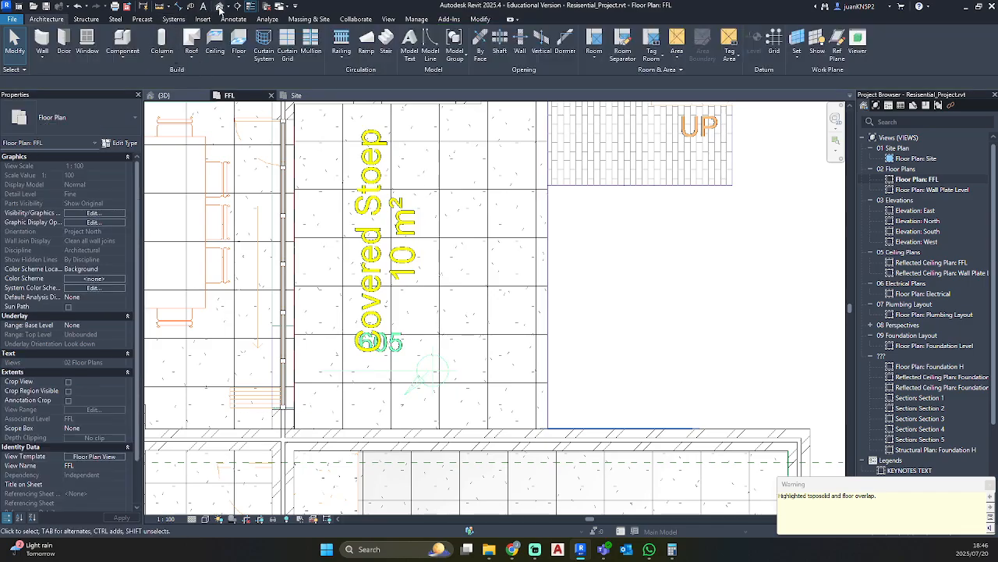
Step: Inspect the new stoep floor in the 3D view and return to the FFL floor plan around the entrance steps
left_click(220, 7)
middle_click_drag(655, 361, 367, 375, "shift")
scroll(312, 371, "up", 5)
scroll(433, 424, "down", 3)
middle_click_drag(425, 417, 624, 451)
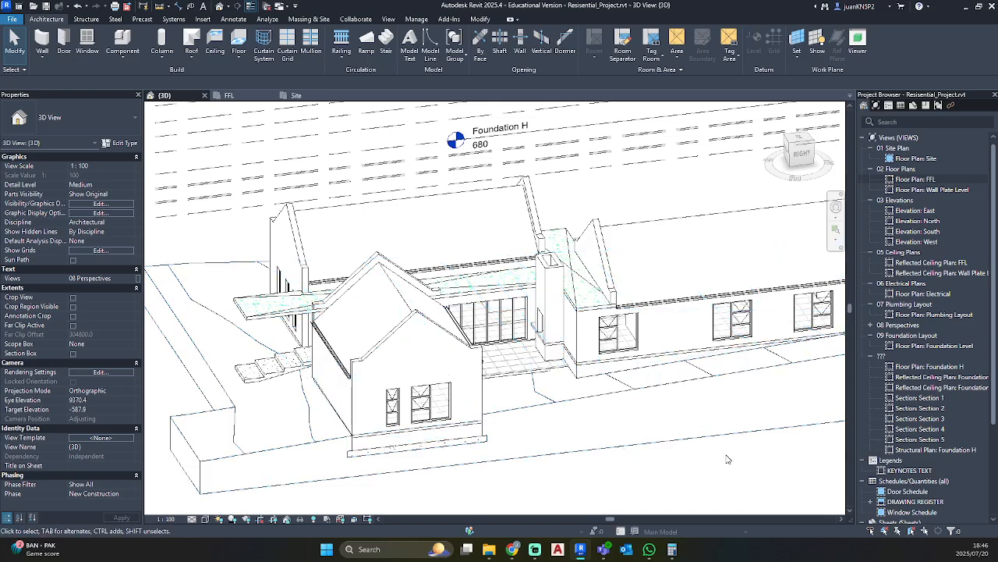
double_click(915, 182)
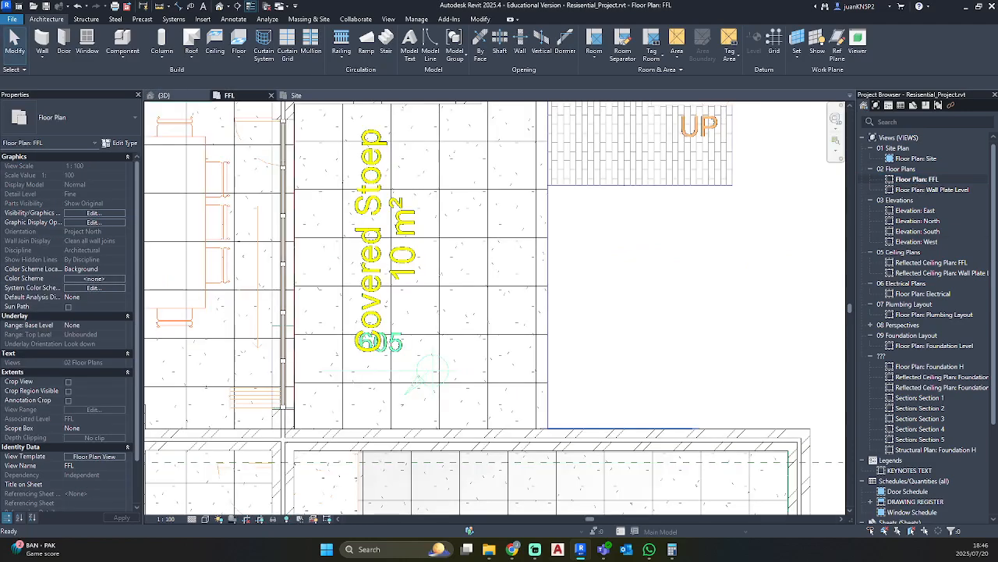
scroll(428, 400, "down", 5)
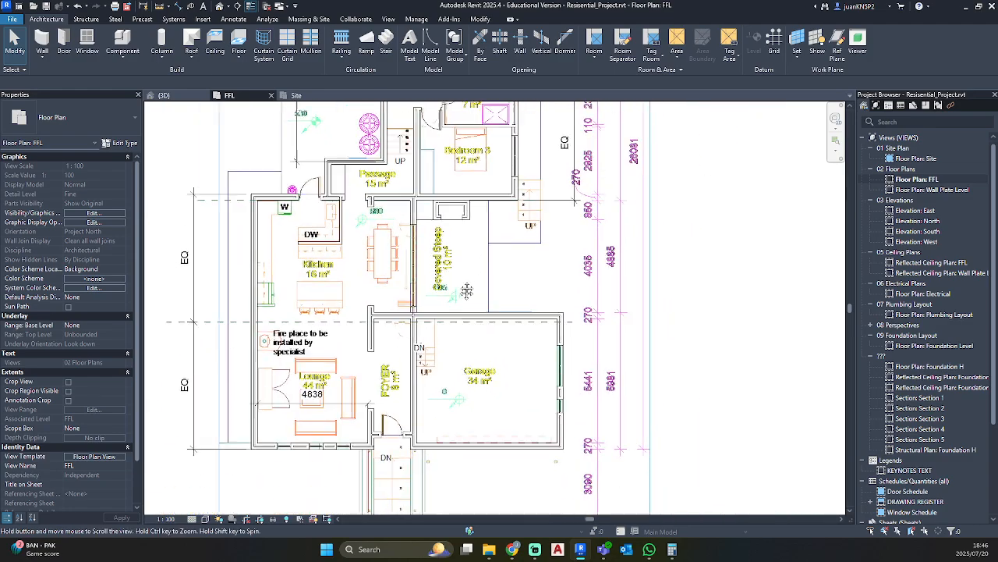
scroll(372, 425, "up", 4)
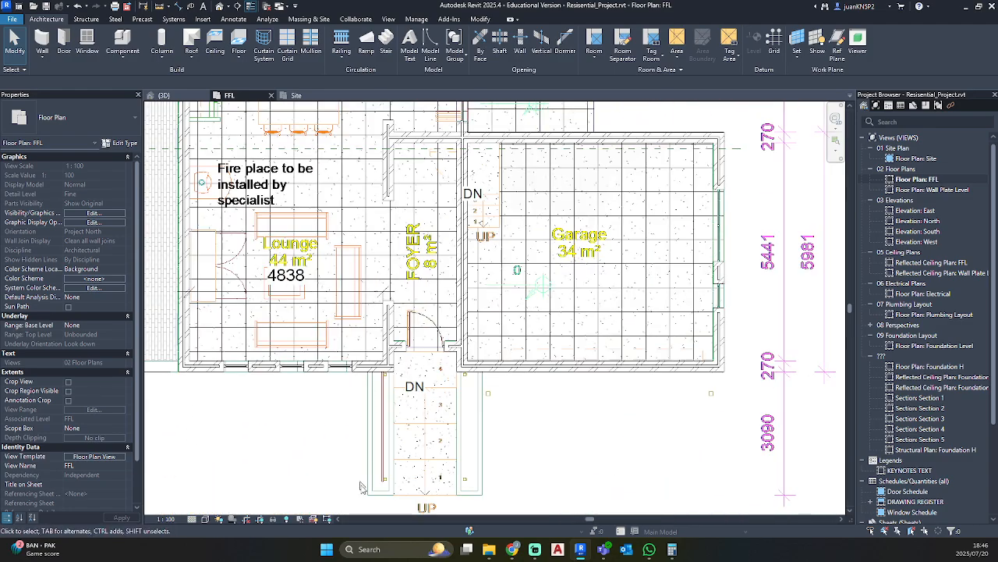
scroll(422, 468, "down", 3)
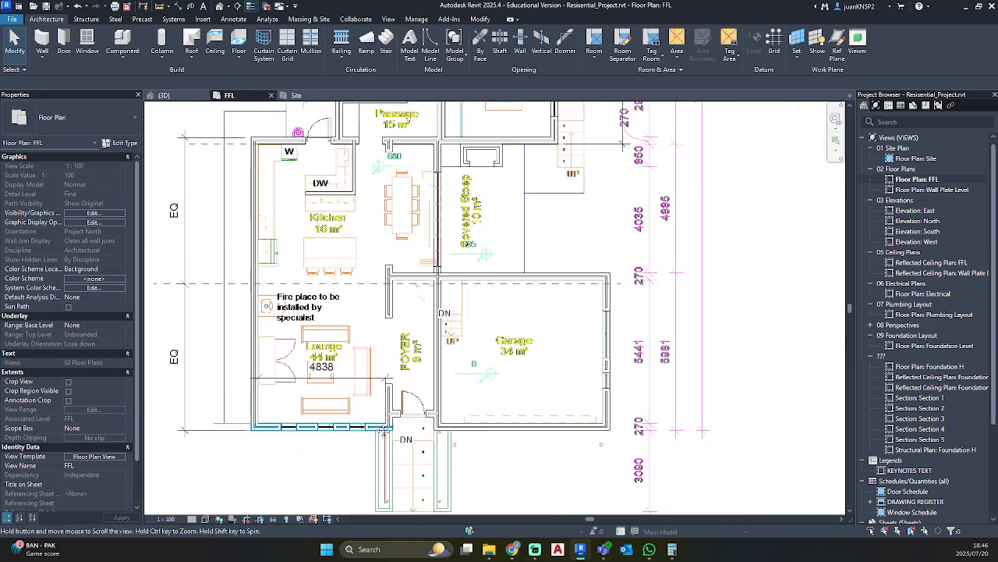
Step: Using the kitchen's 110mm wall 2 type, draw walls around the planter on the lounge side of the entrance steps, with long sides about 3100 mm
left_click(313, 196)
key("s")
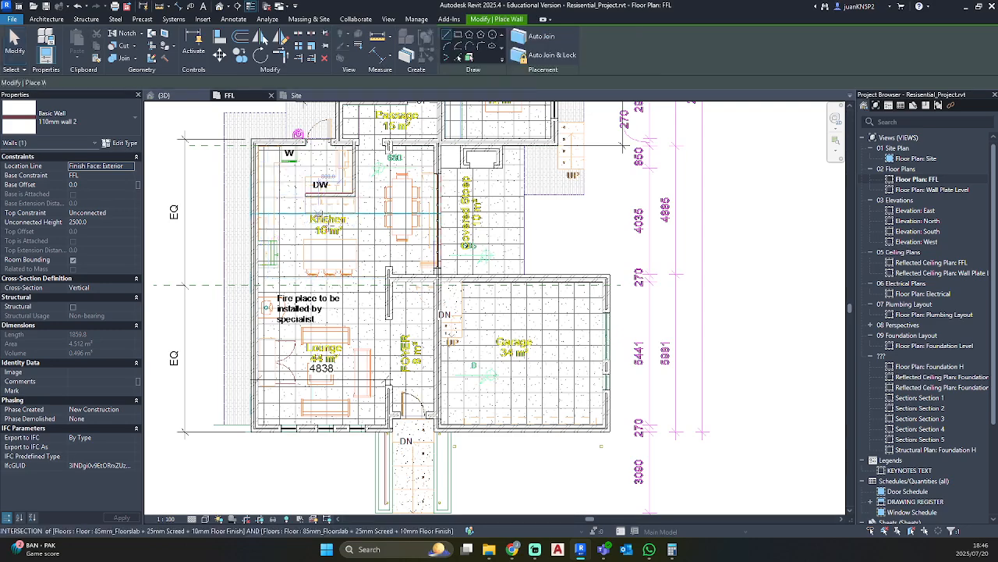
middle_click_drag(450, 391, 372, 171)
scroll(303, 210, "up", 6)
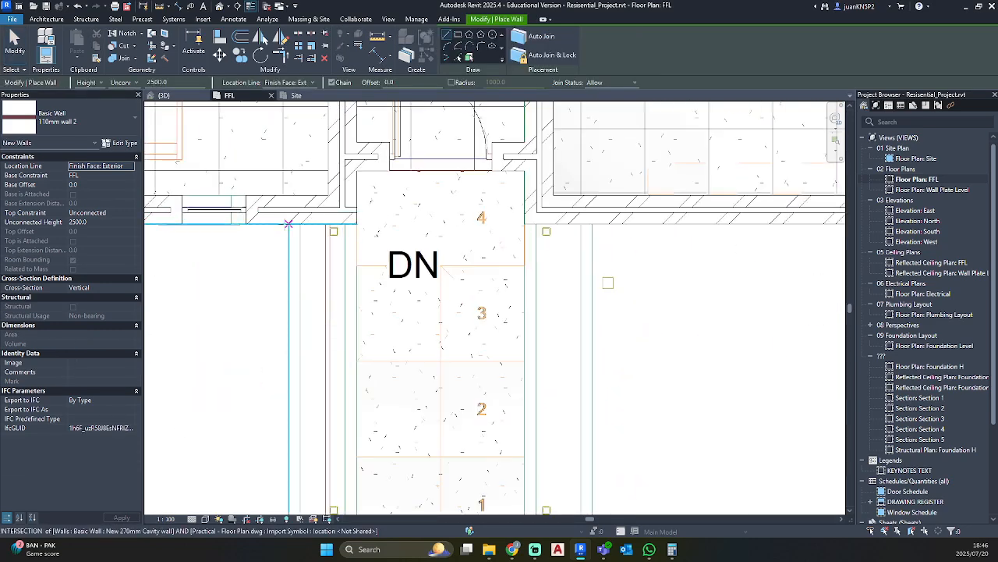
left_click(288, 224)
middle_click_drag(283, 420, 277, 175)
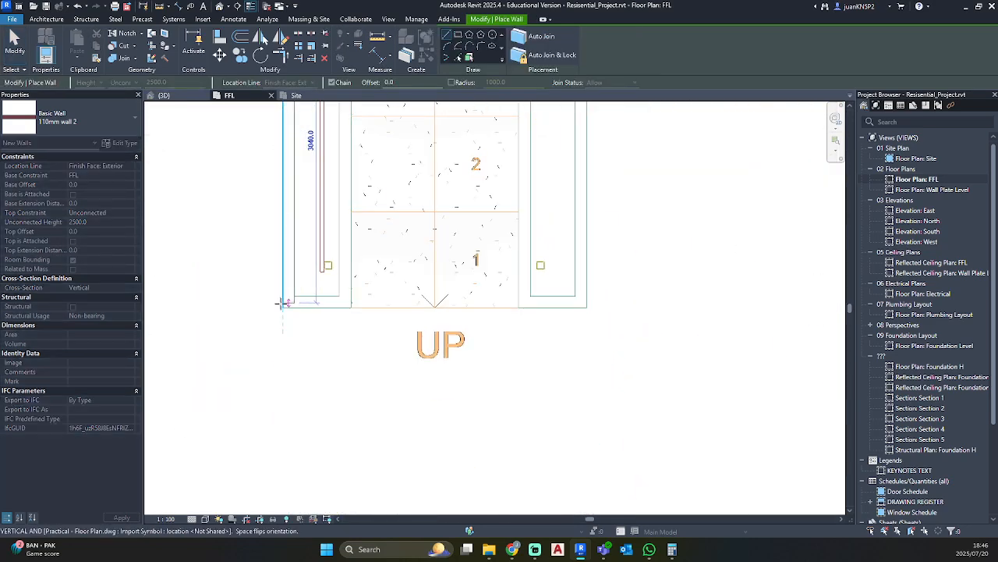
left_click(282, 307)
left_click(351, 308)
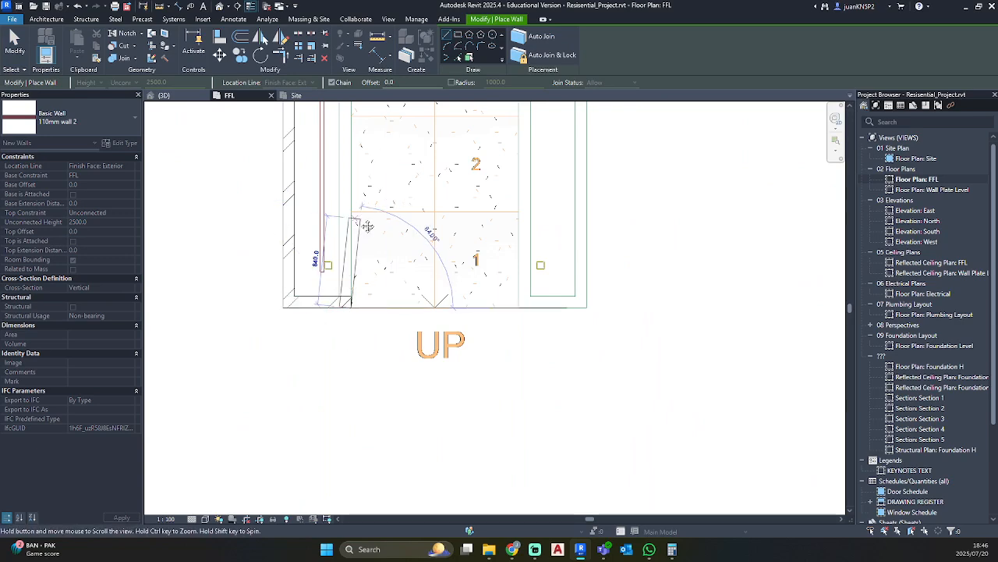
middle_click_drag(366, 224, 357, 428)
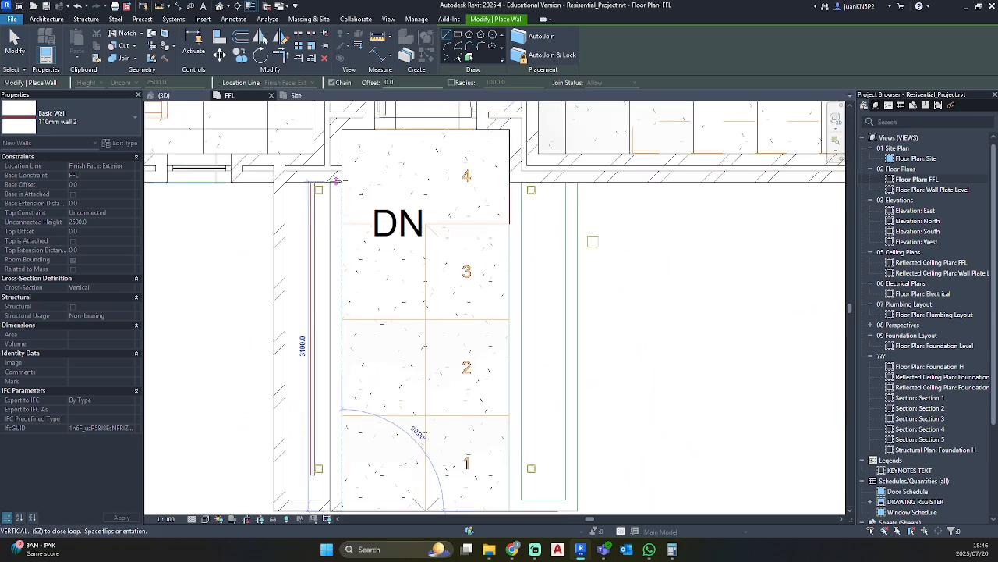
key("Escape")
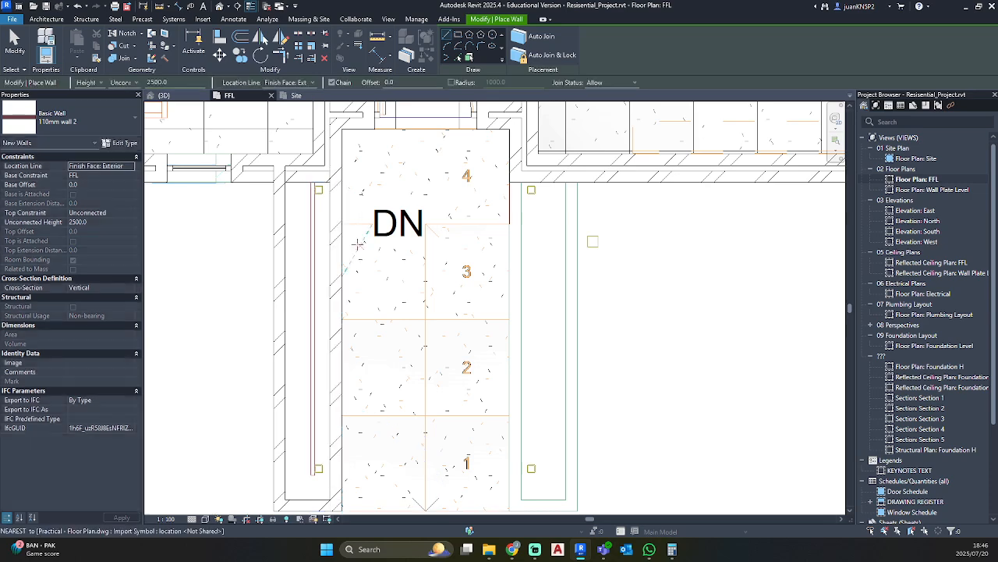
Step: Draw 110mm wall 2 walls around the second planter beside the entrance steps, with a 3100 mm long side and an end about 637 mm wide
left_click(509, 182)
scroll(471, 336, "down", 2)
middle_click_drag(472, 340, 419, 199)
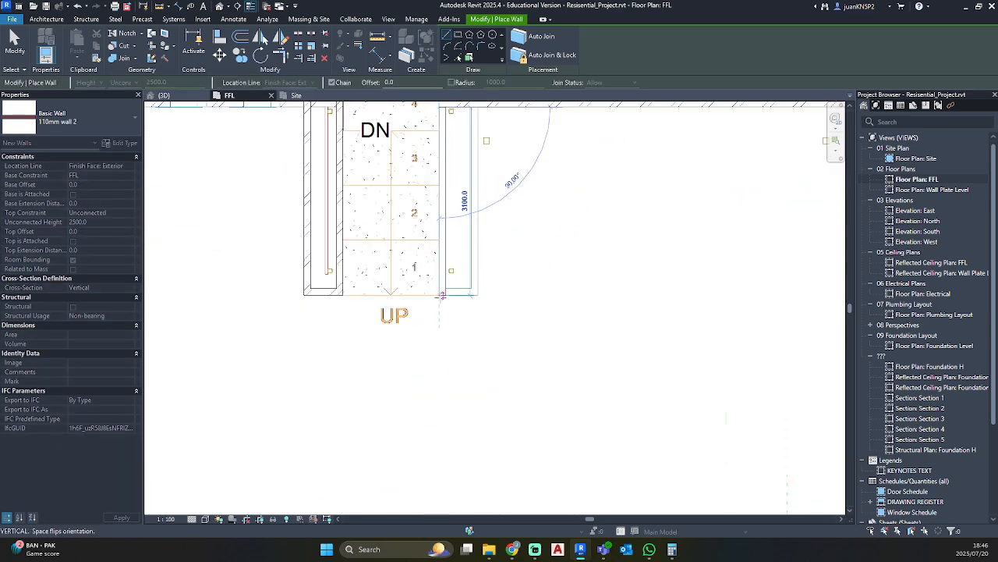
left_click(442, 295)
scroll(478, 295, "up", 5)
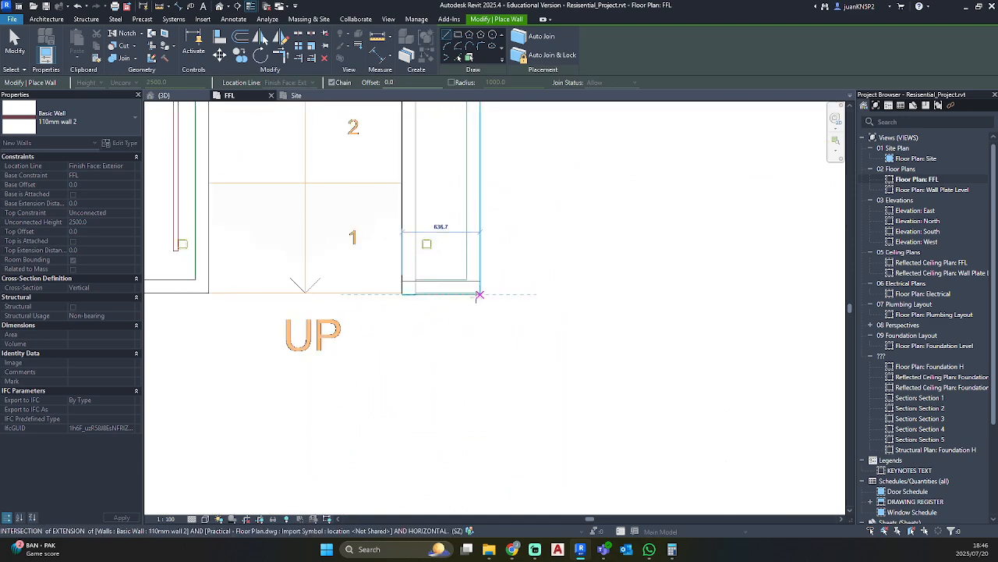
left_click(479, 295)
scroll(477, 209, "down", 3)
middle_click_drag(478, 208, 487, 317)
left_click(480, 184)
Step: Align the outer face of the second planter's end wall with the front edge of the entrance stair
scroll(479, 375, "down", 1)
key("a")
key("l")
scroll(473, 360, "up", 4)
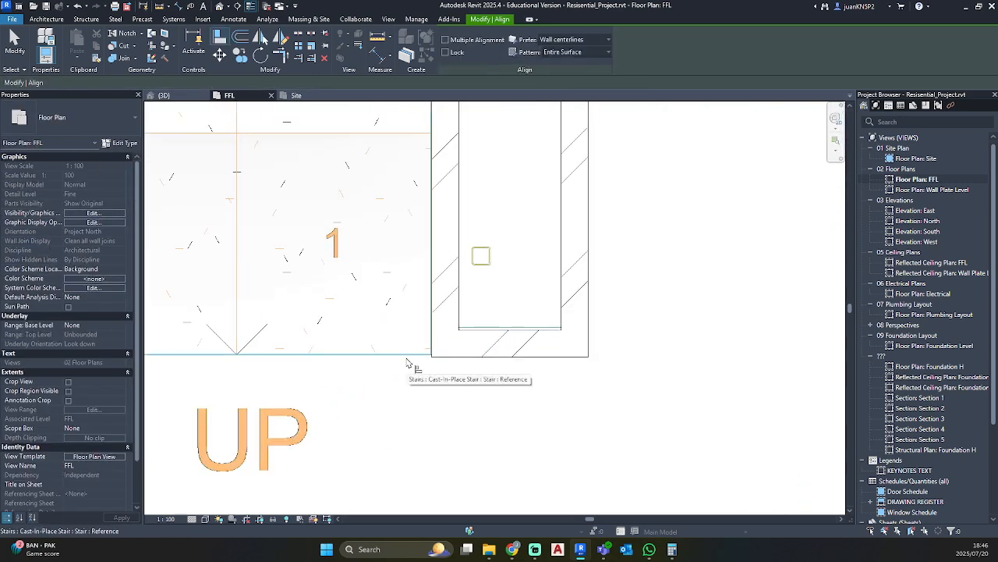
left_click(408, 363)
left_click(477, 361)
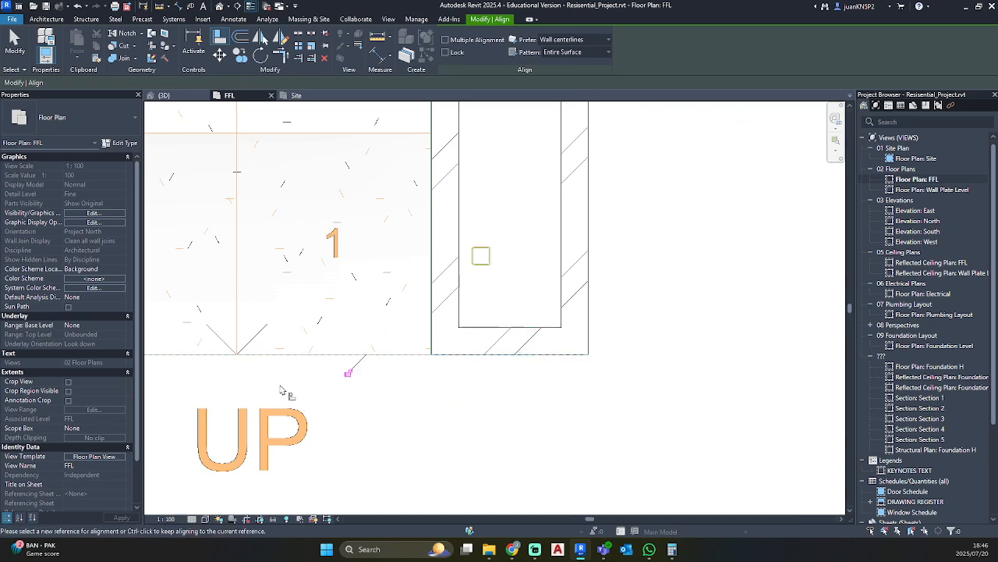
scroll(430, 358, "down", 2)
key("Escape")
key("Escape")
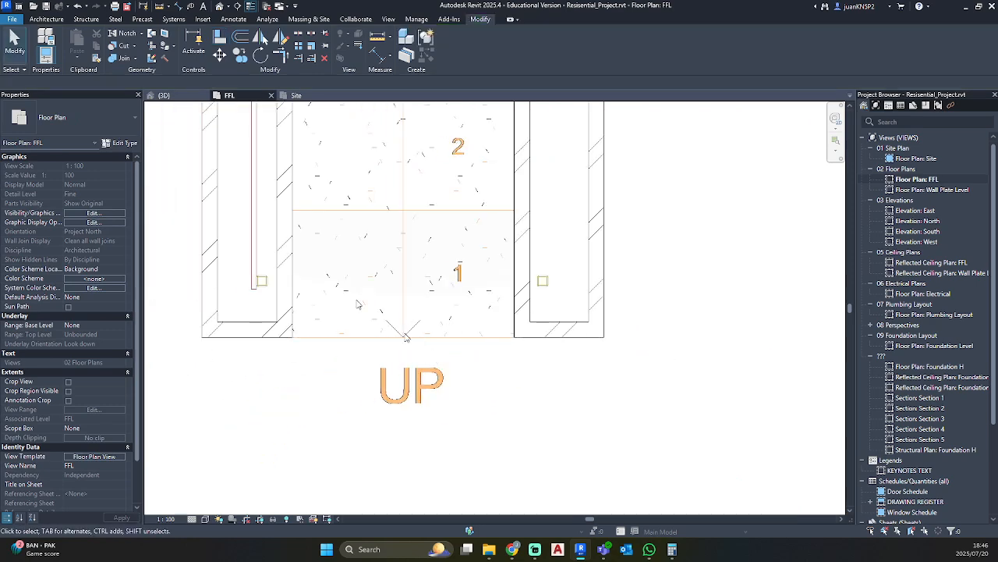
Step: In the 3D view, set all six planter walls to base constraint Garage FFL, base offset -100 mm and unconnected height 800 mm
left_click(220, 6)
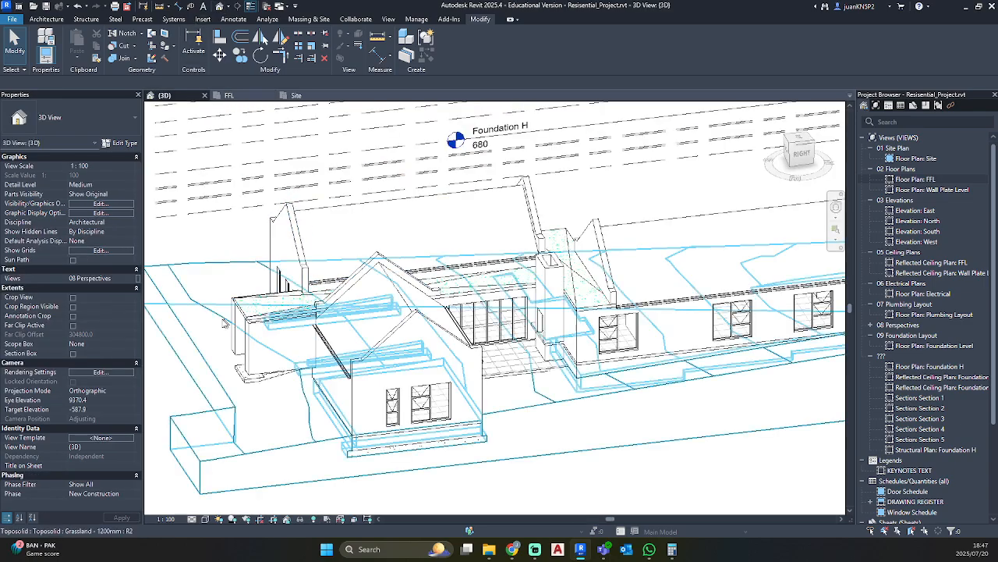
middle_click_drag(366, 304, 424, 304, "shift")
middle_click_drag(550, 404, 421, 275, "shift")
scroll(445, 267, "up", 3)
left_click(515, 197)
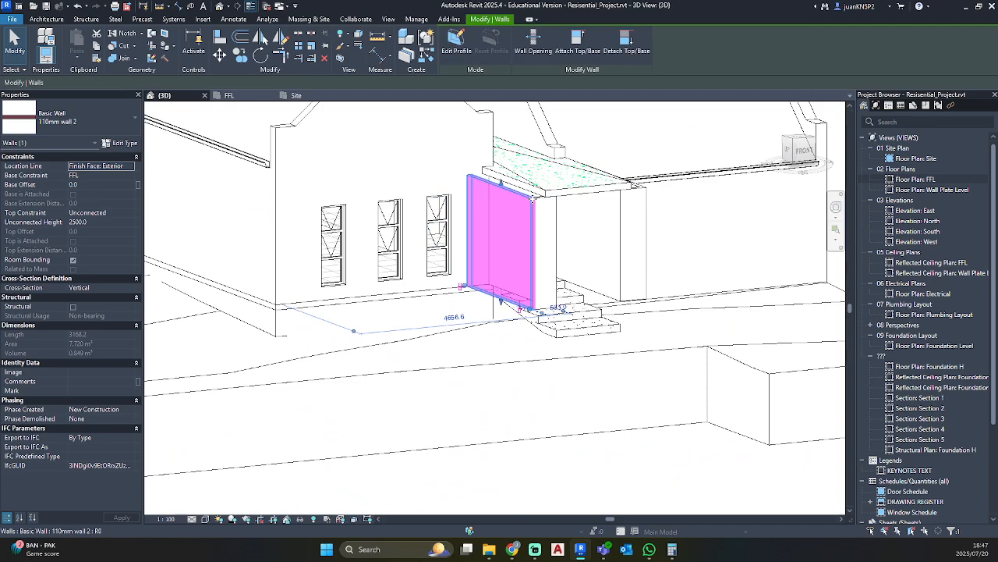
left_click(544, 201, "ctrl")
middle_click_drag(544, 201, 456, 279, "shift")
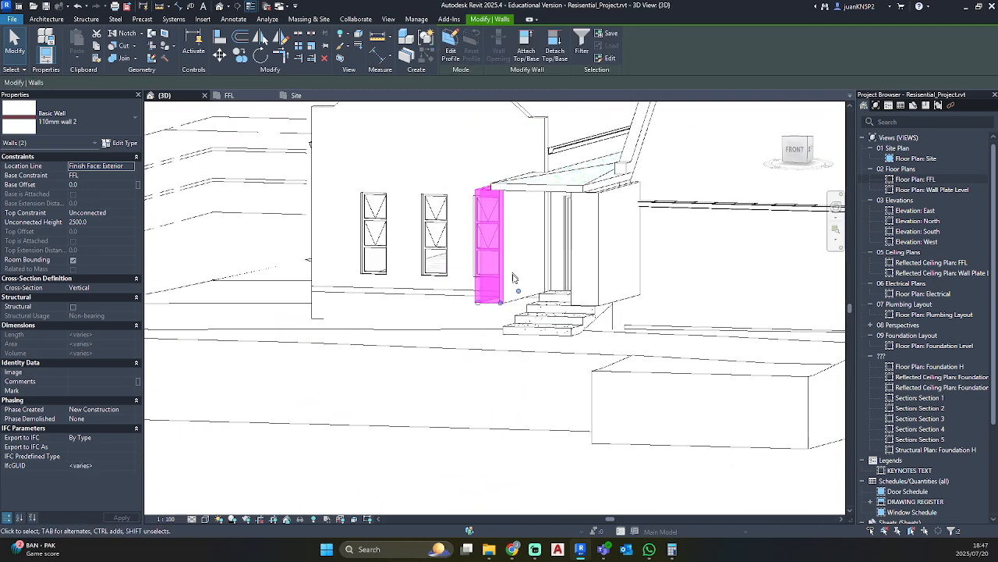
left_click(518, 300, "ctrl")
mouse_move(551, 309)
middle_mouse_down("shift")
mouse_move(651, 302)
mouse_move(563, 306)
middle_mouse_up("shift")
left_click(608, 298, "ctrl")
left_click(629, 301, "ctrl")
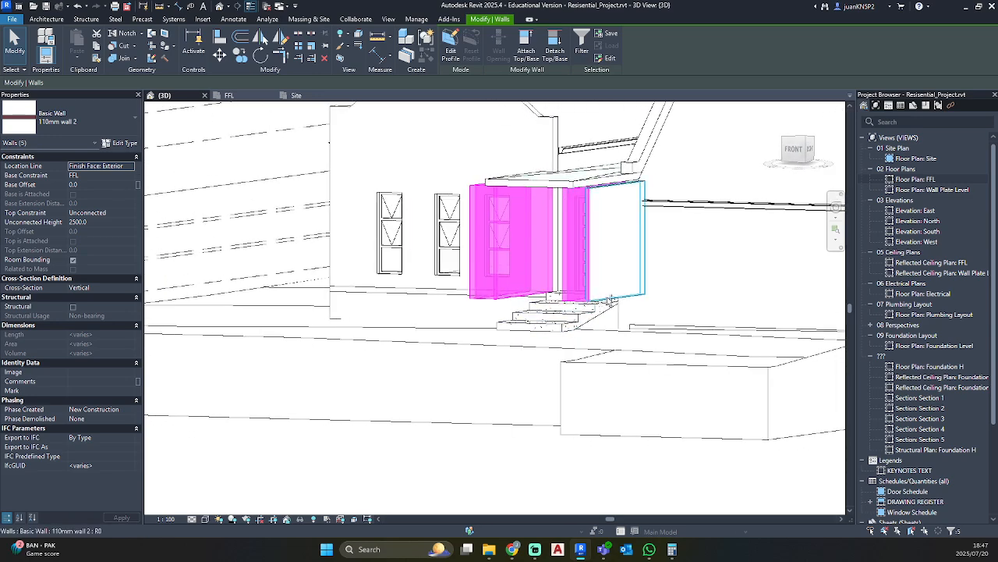
left_click(611, 299, "ctrl")
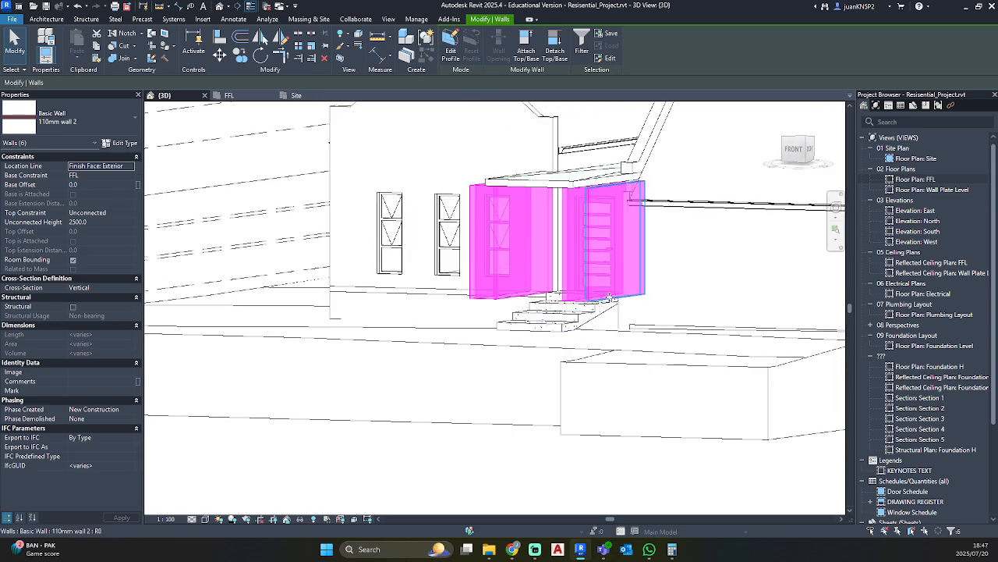
left_click(129, 175)
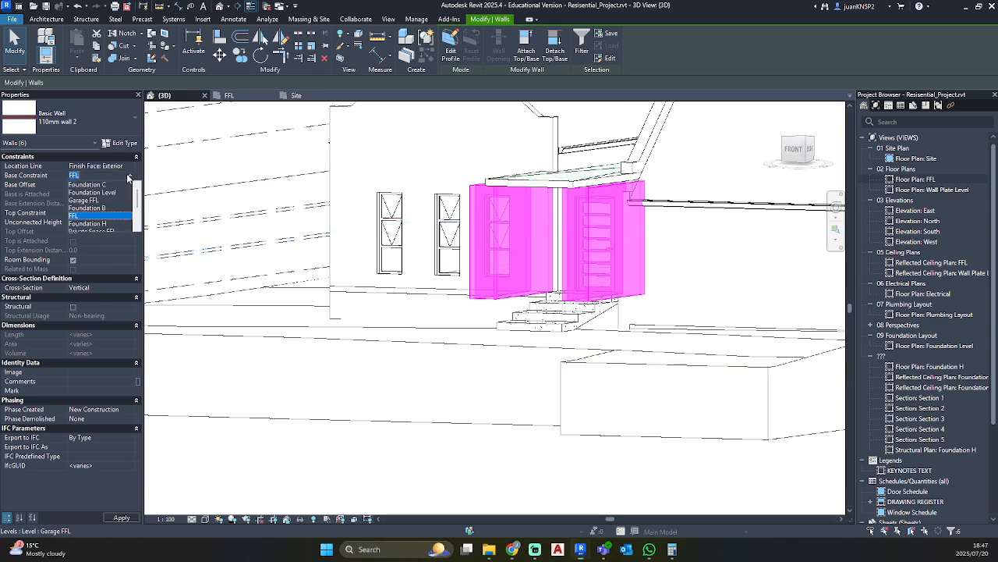
left_click(98, 200)
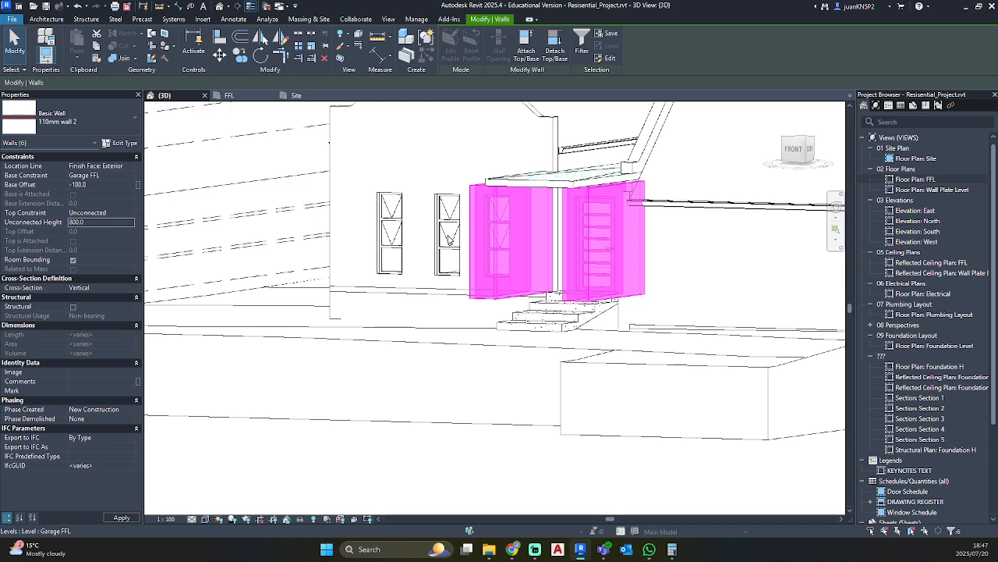
middle_click_drag(450, 239, 362, 281, "shift")
left_click(369, 318)
scroll(416, 384, "down", 3)
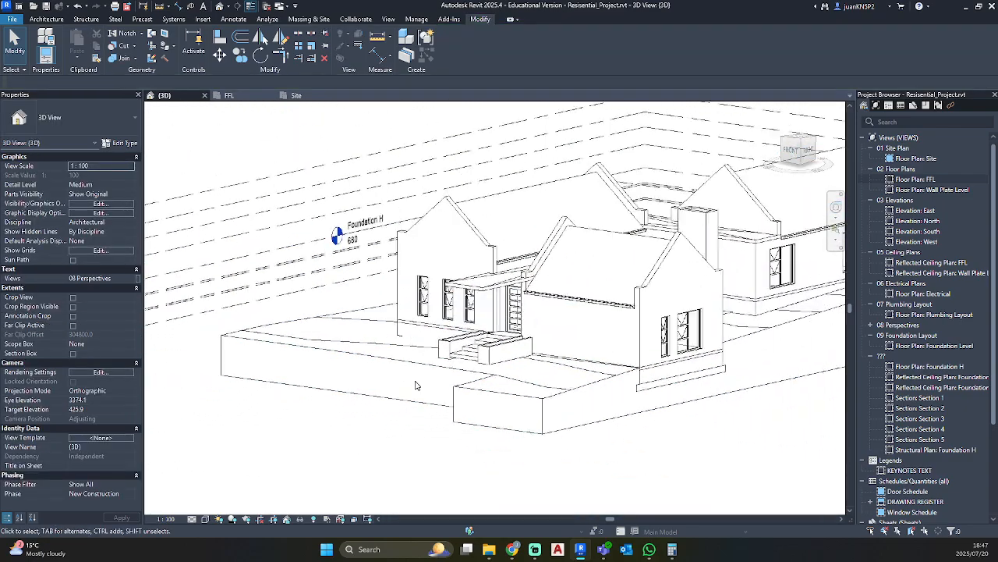
middle_click_drag(416, 384, 691, 300, "shift")
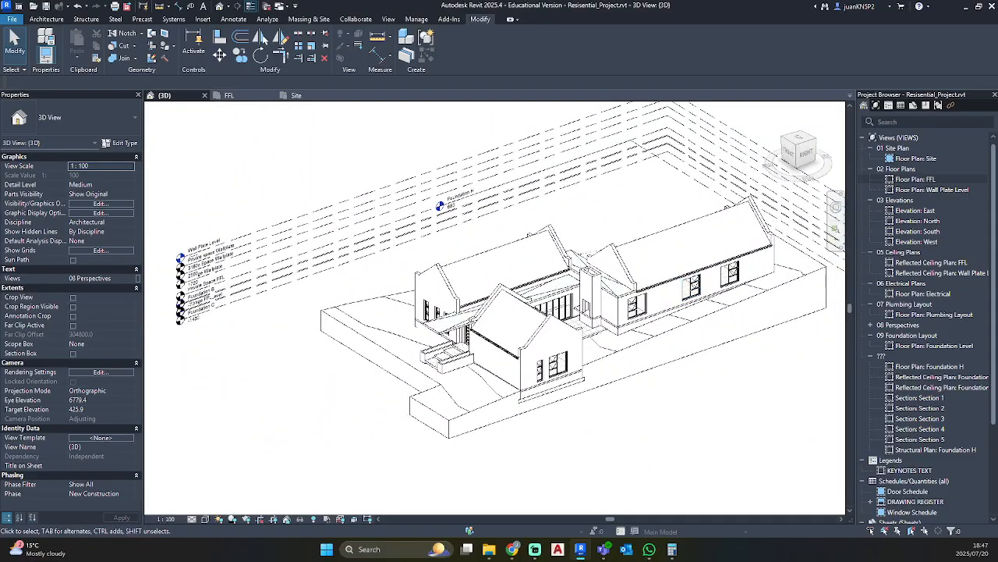